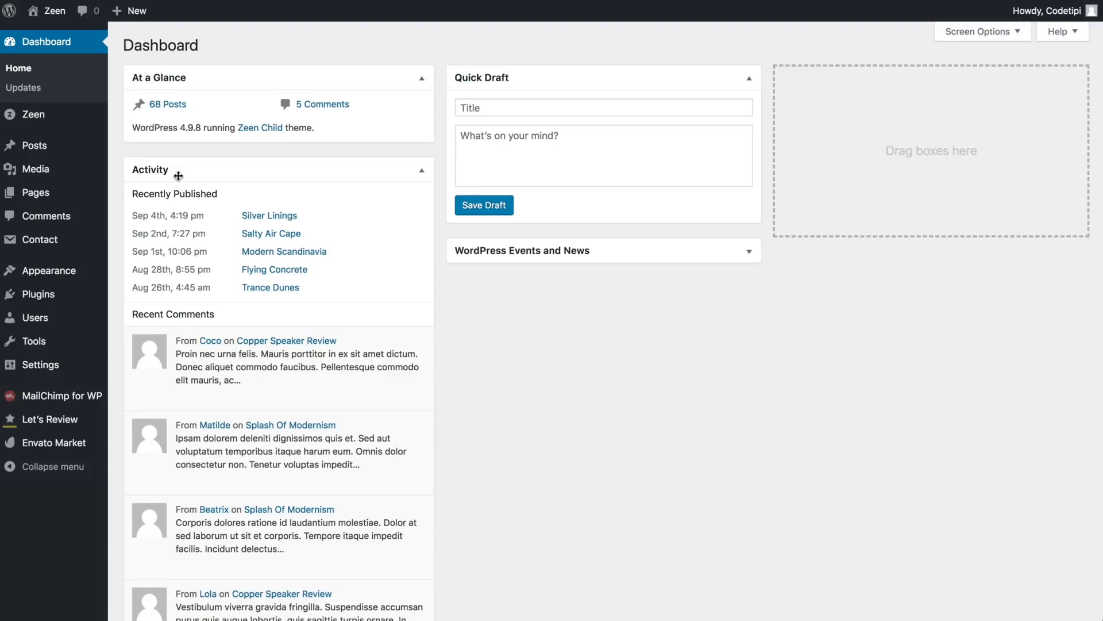
# Step: Create a new page titled "Home" and publish it
pyautogui.moveTo(55, 202)
pyautogui.click(127, 220)
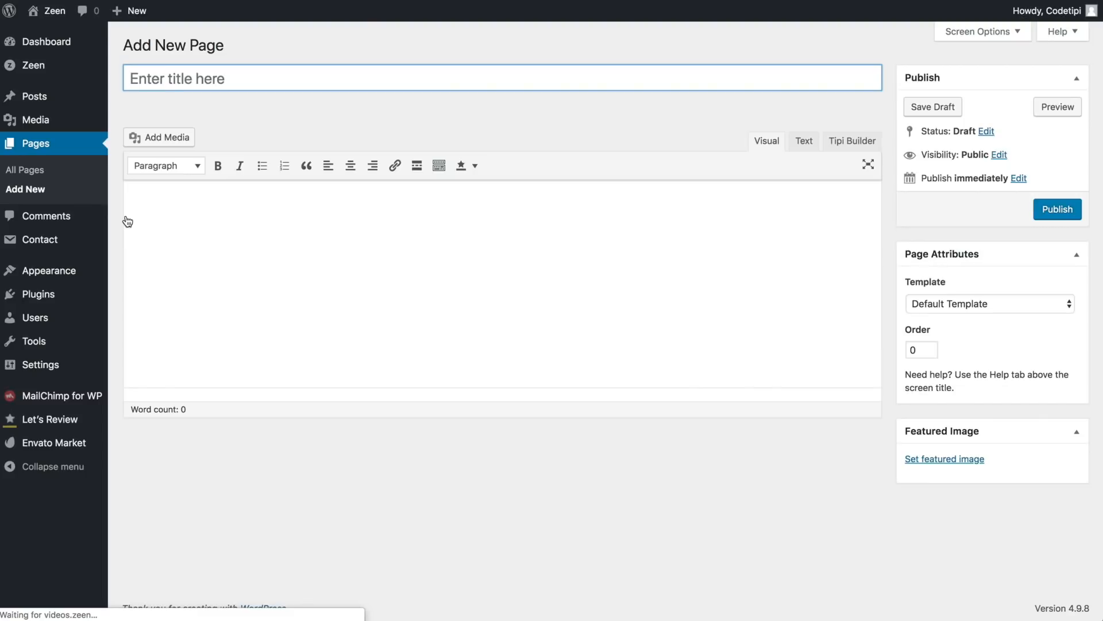
pyautogui.write('Home')
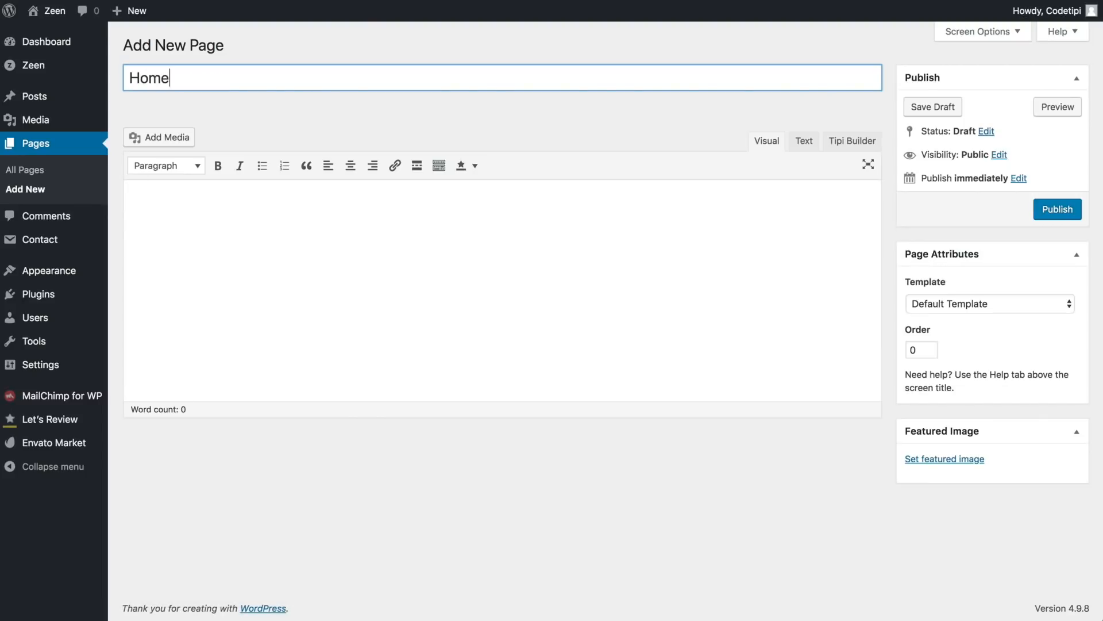
pyautogui.click(1079, 213)
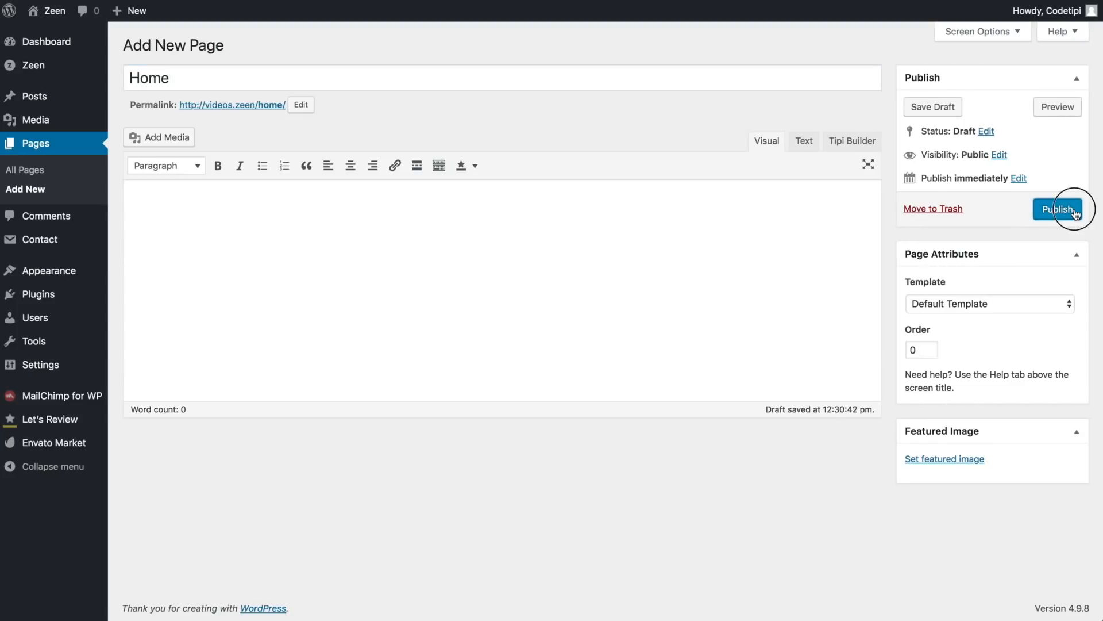
pyautogui.click(1076, 213)
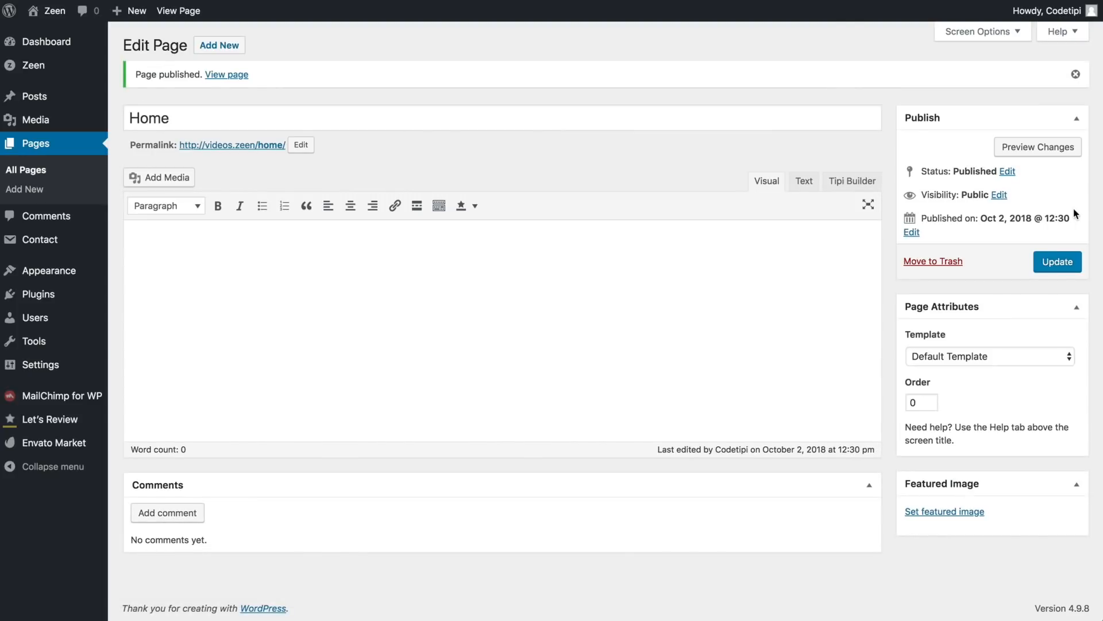
# Step: Open the Home page in Tipi Builder and import the first pre-made layout, the Zeen design
pyautogui.click(846, 184)
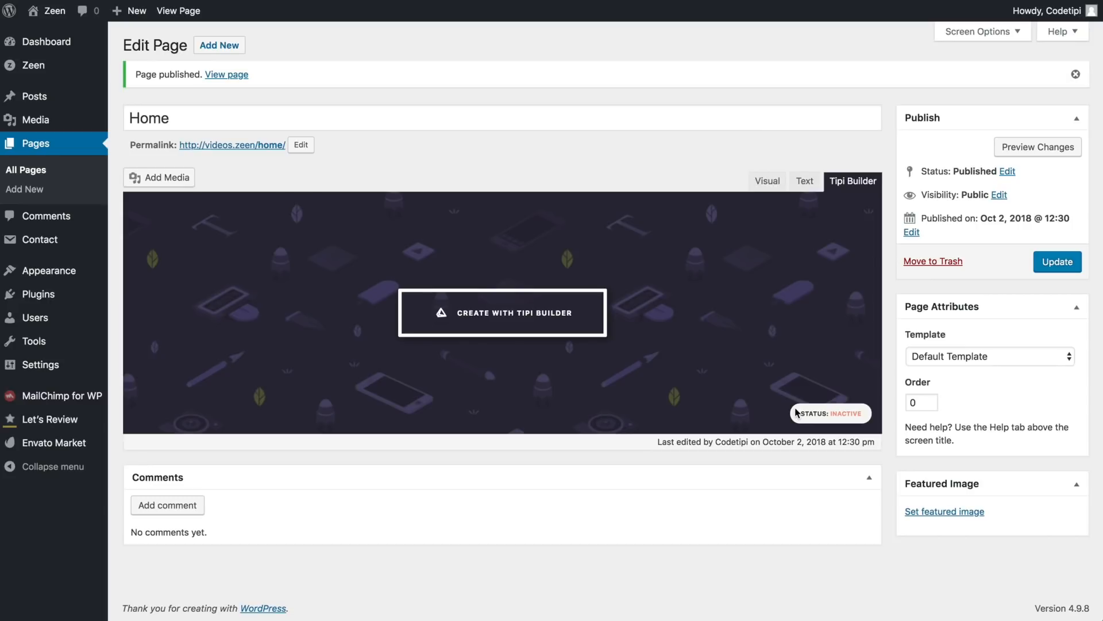
pyautogui.click(571, 320)
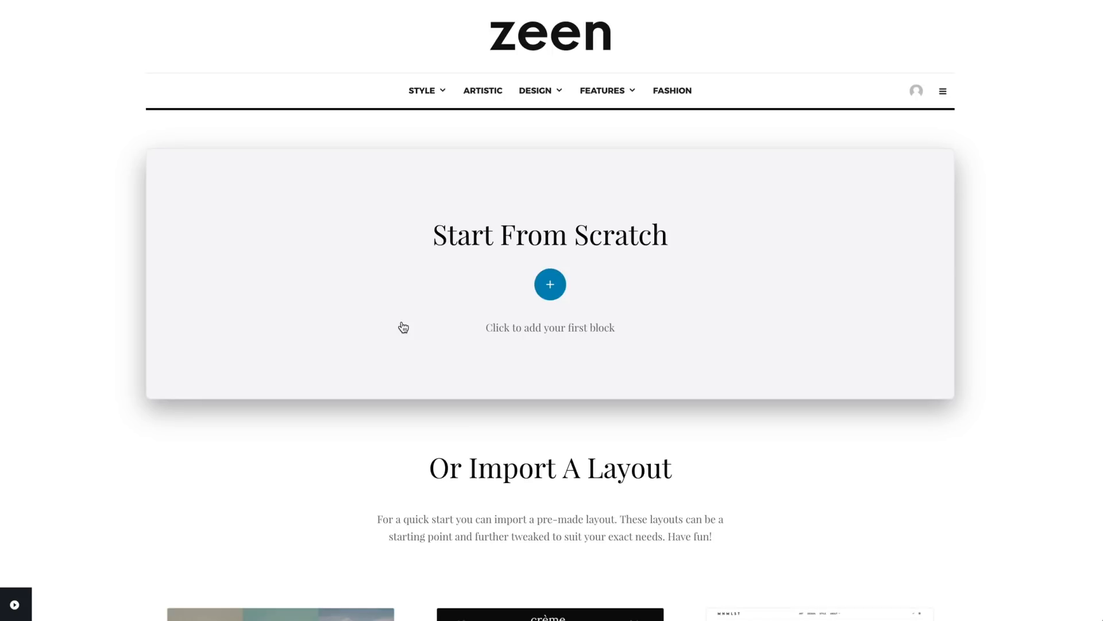
pyautogui.scroll(-5, 416, 399)
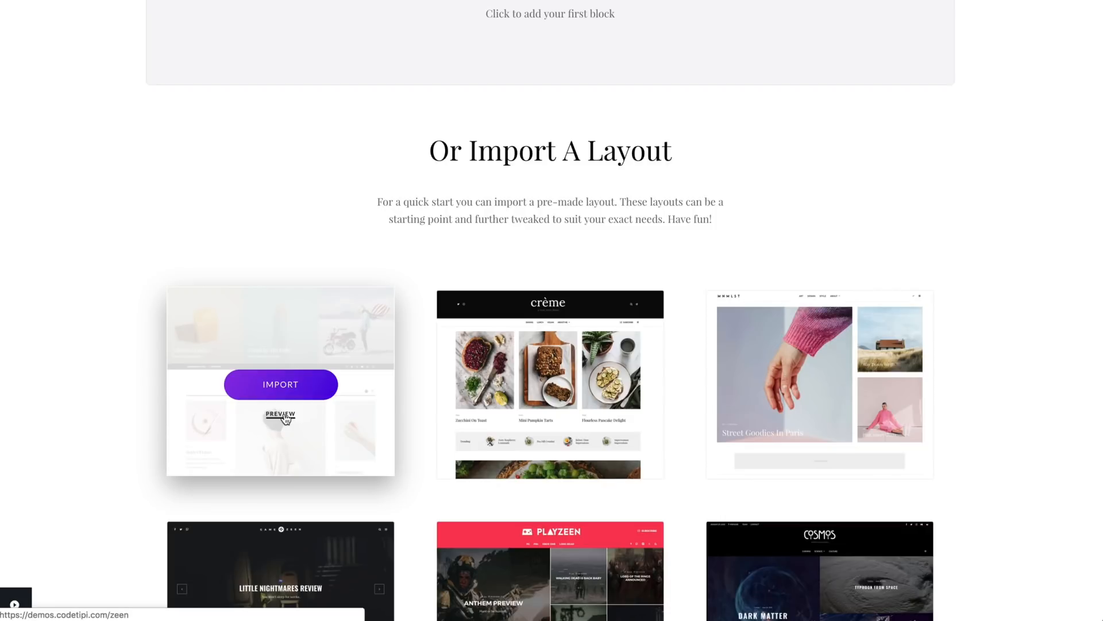
pyautogui.click(281, 383)
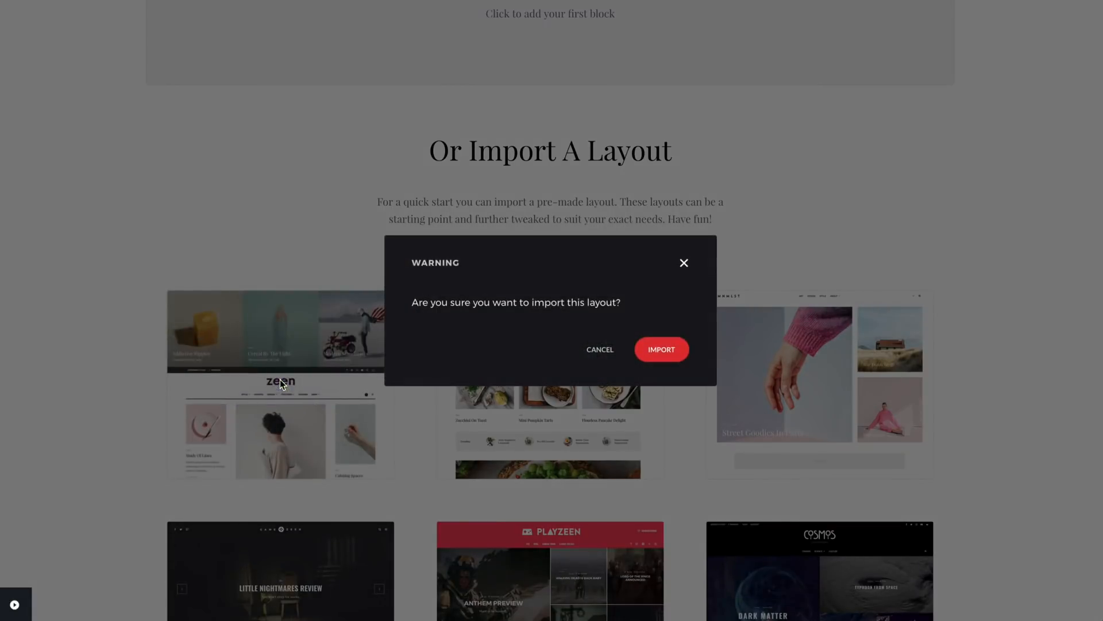
pyautogui.click(661, 348)
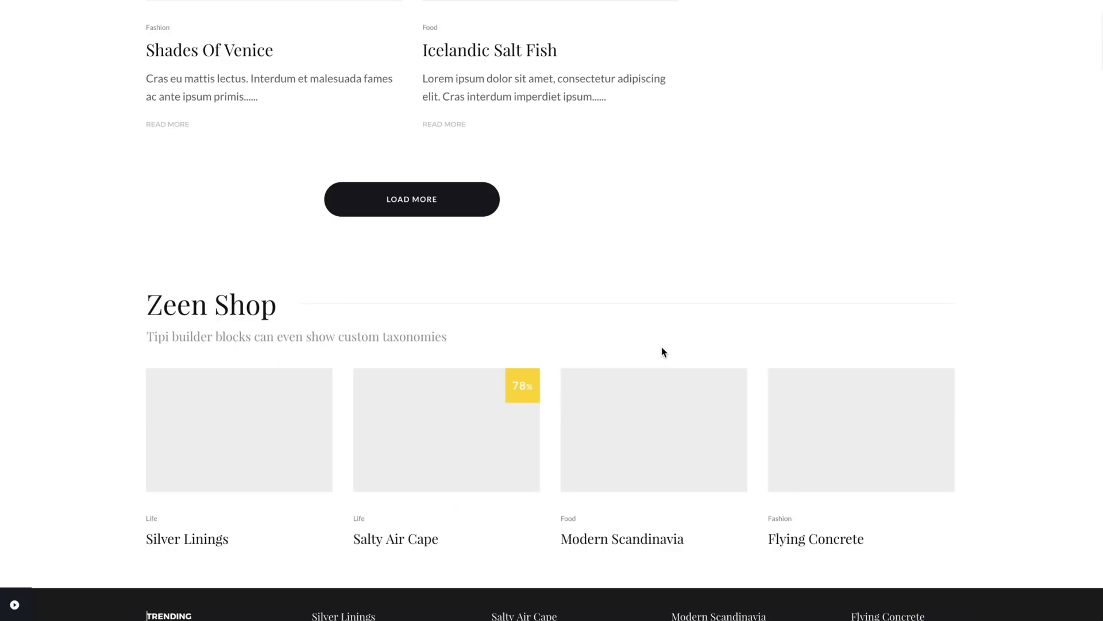
# Step: Duplicate the Design block in the imported layout and delete the extra copy
pyautogui.scroll(-2, 660, 346)
pyautogui.scroll(-6, 660, 346)
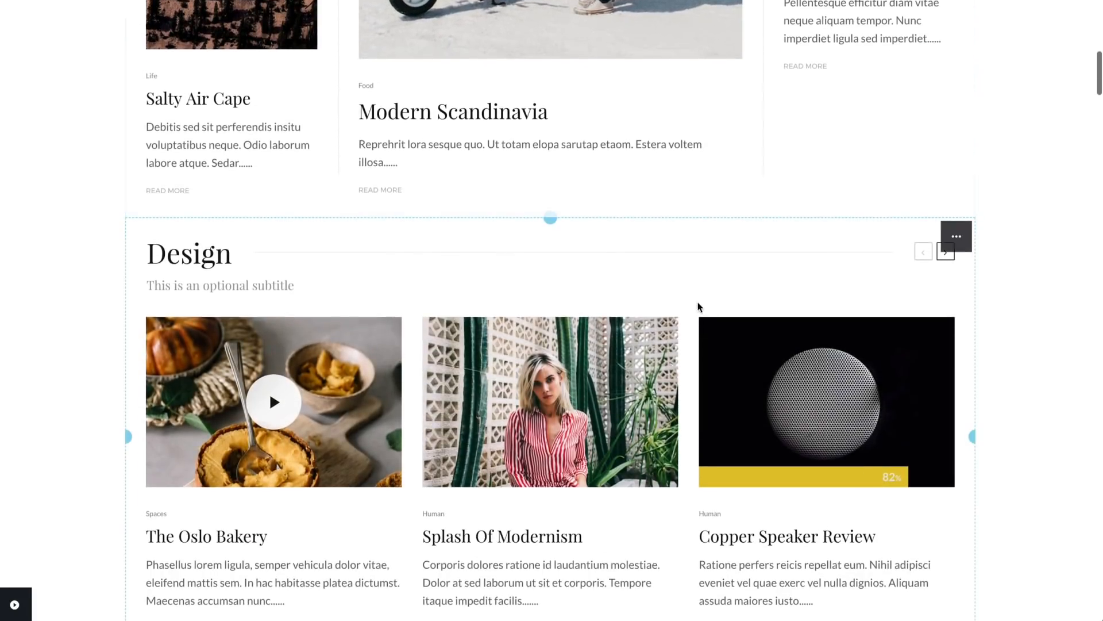
pyautogui.scroll(-11, 695, 287)
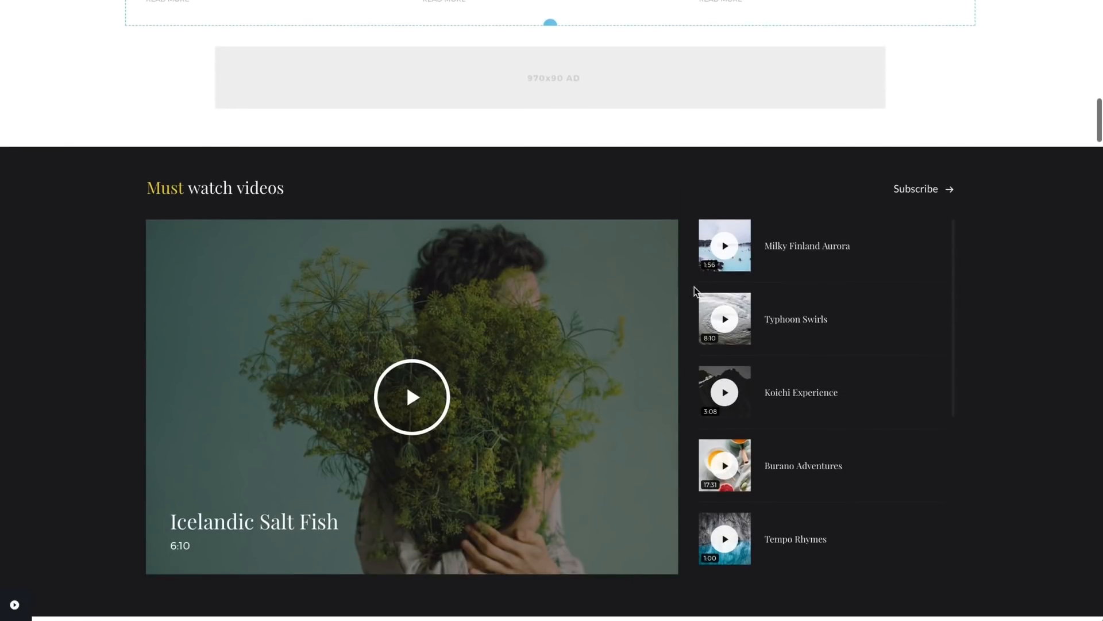
pyautogui.scroll(4, 682, 302)
pyautogui.scroll(4, 695, 251)
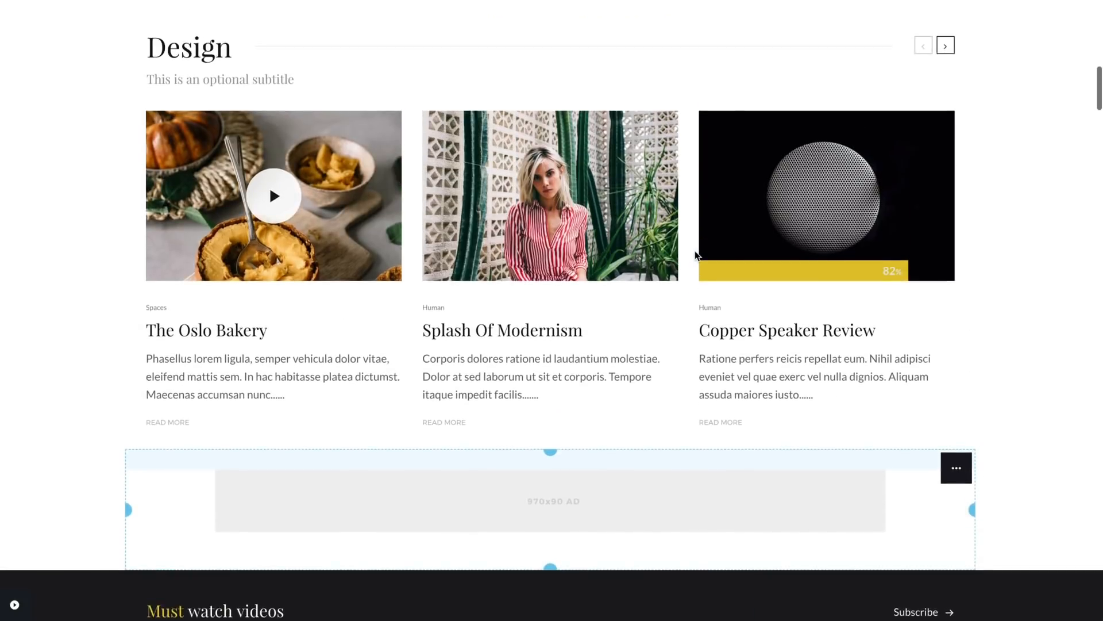
pyautogui.scroll(3, 694, 253)
pyautogui.click(956, 163)
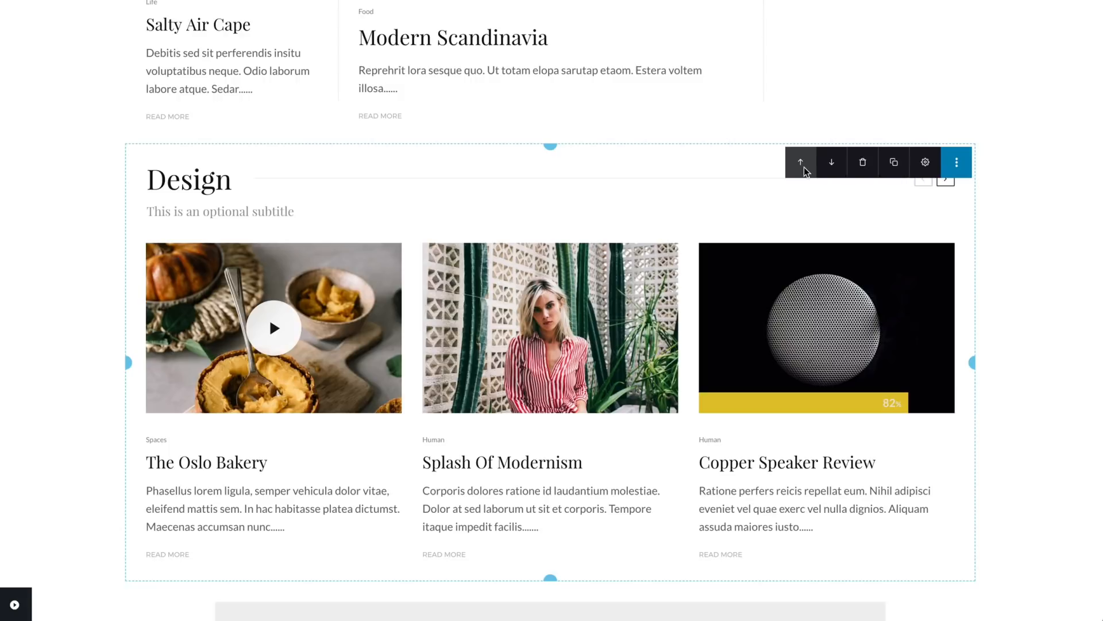
pyautogui.click(893, 162)
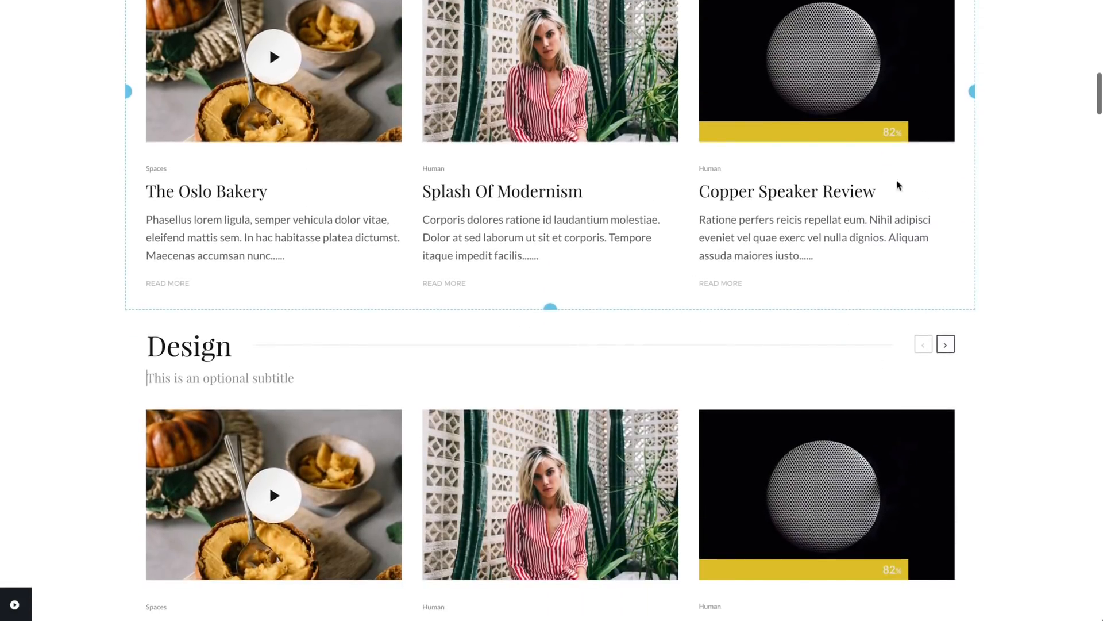
pyautogui.click(867, 328)
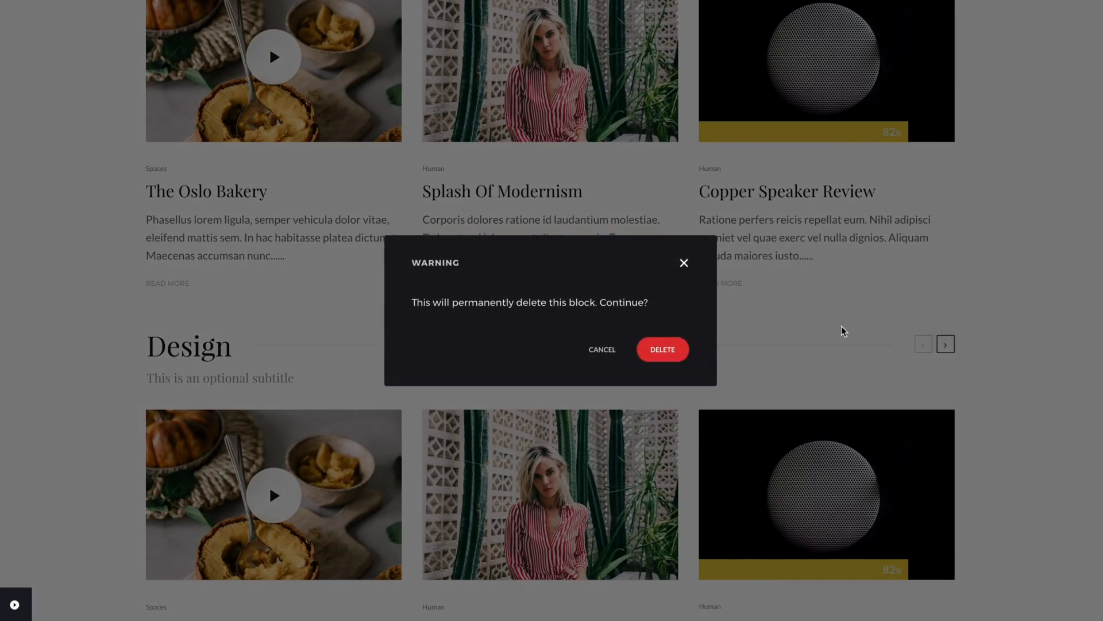
pyautogui.click(684, 349)
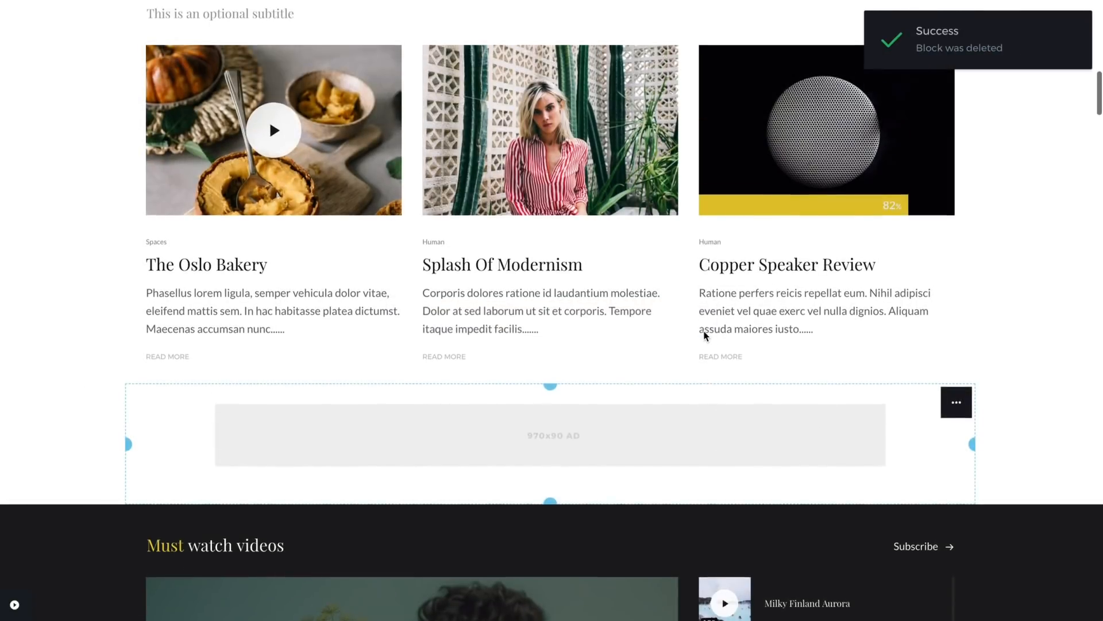
# Step: Move the Design block one position down below the 970x90 ad block, and move the ad block back under it
pyautogui.scroll(5, 706, 335)
pyautogui.moveTo(954, 257)
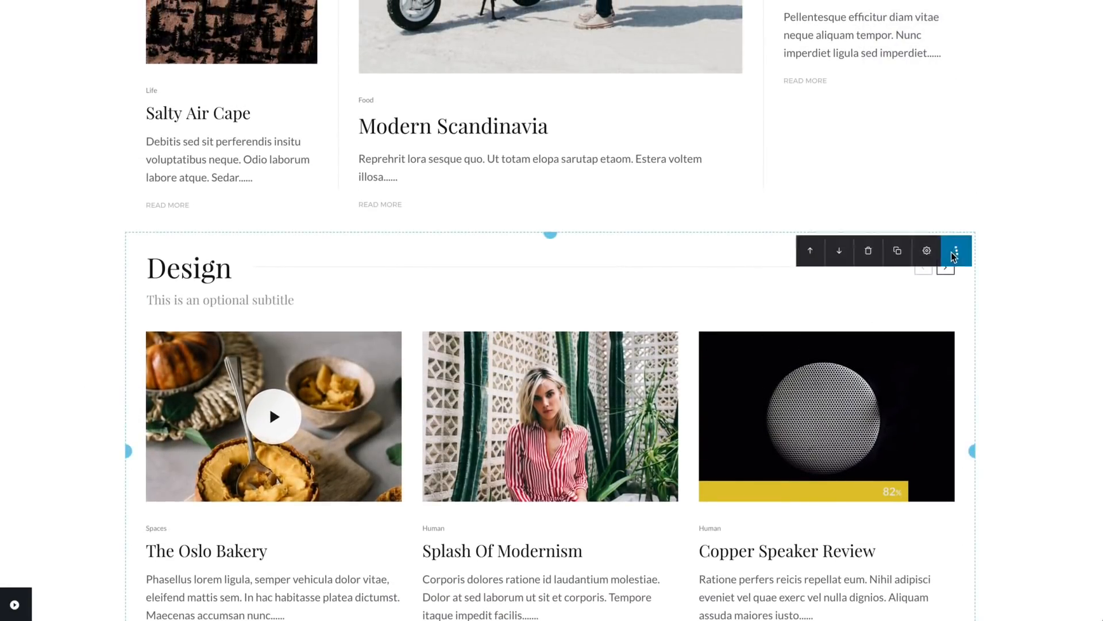
pyautogui.click(825, 251)
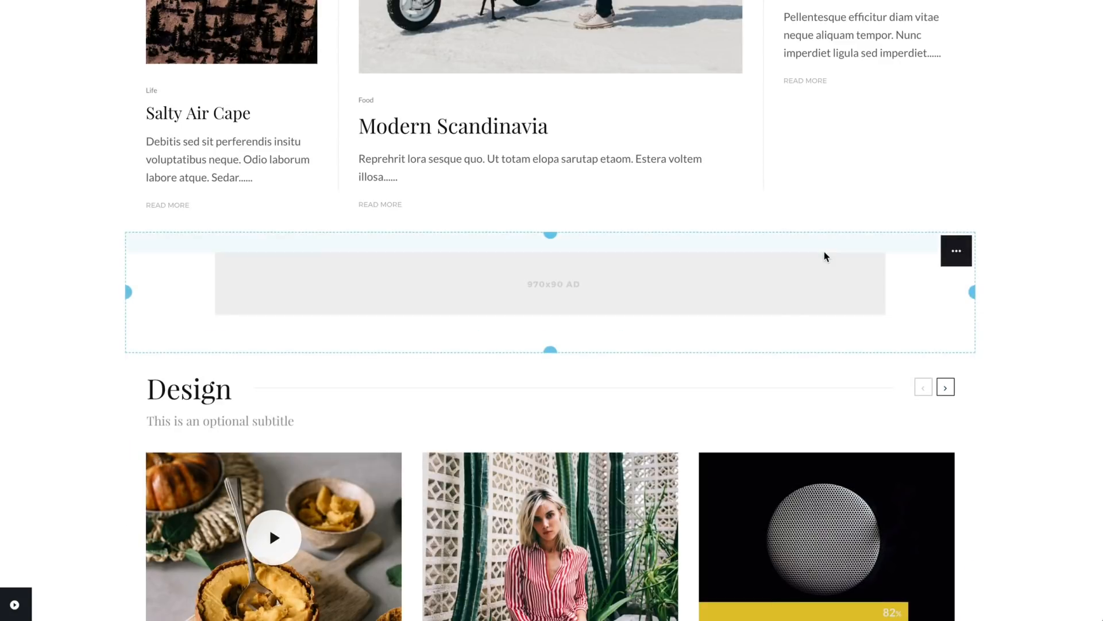
pyautogui.moveTo(945, 251)
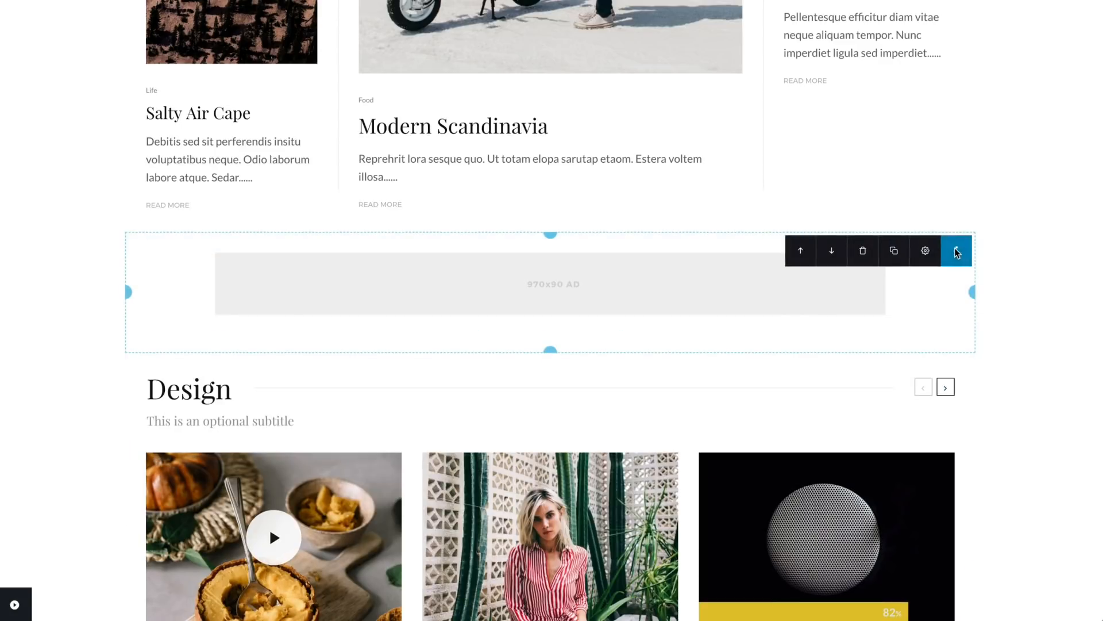
pyautogui.click(834, 252)
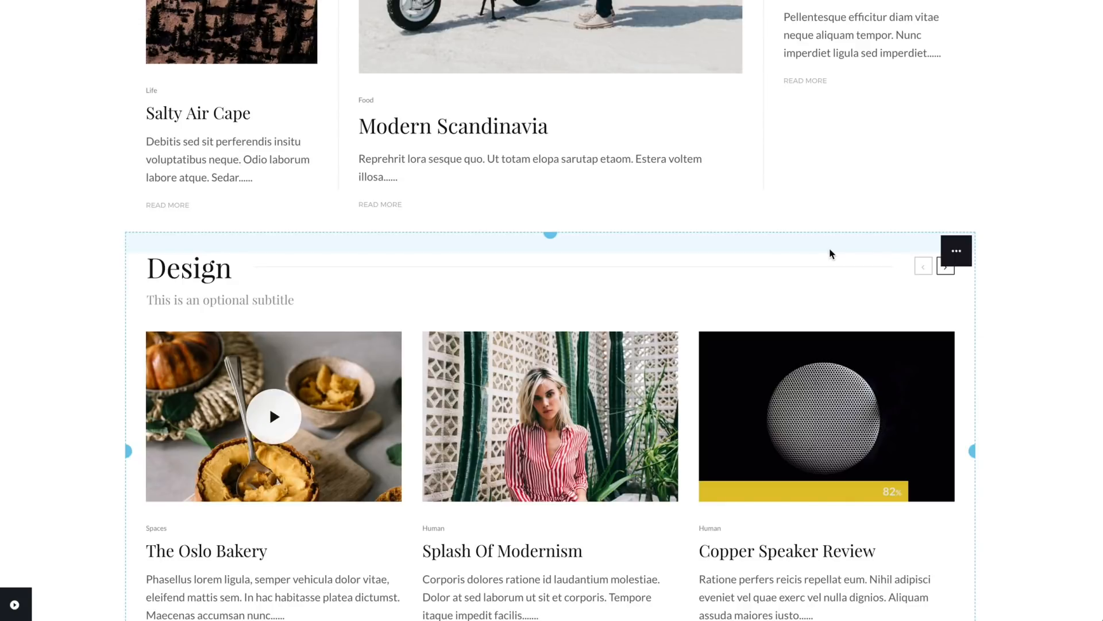
# Step: Try out the spacing handles on the Design block's top, bottom, right and left edges, with the top spacing at 30px
pyautogui.moveTo(830, 253); pyautogui.dragTo(805, 249)
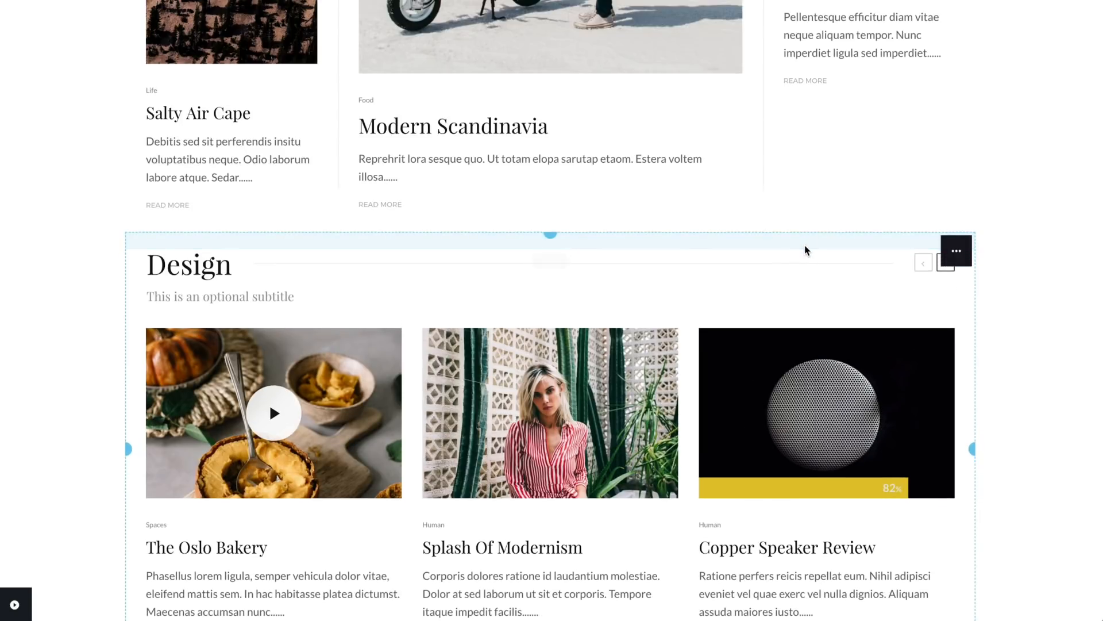
pyautogui.scroll(-1, 805, 247)
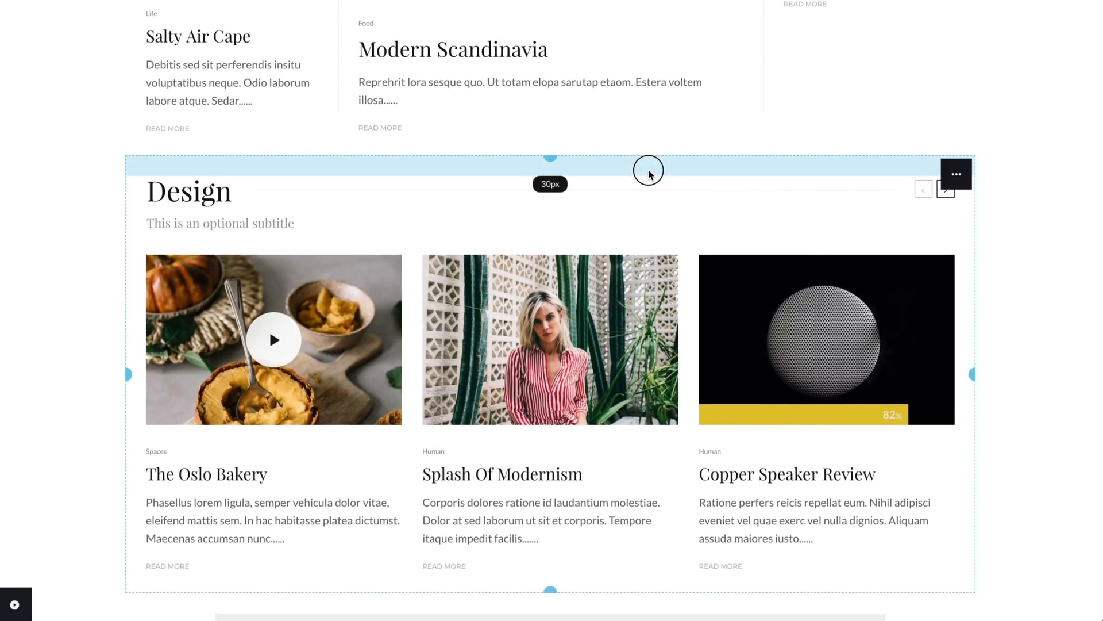
pyautogui.scroll(-1, 565, 541)
pyautogui.moveTo(556, 547)
pyautogui.mouseDown()
pyautogui.moveTo(557, 574)
pyautogui.moveTo(554, 540)
pyautogui.mouseUp()
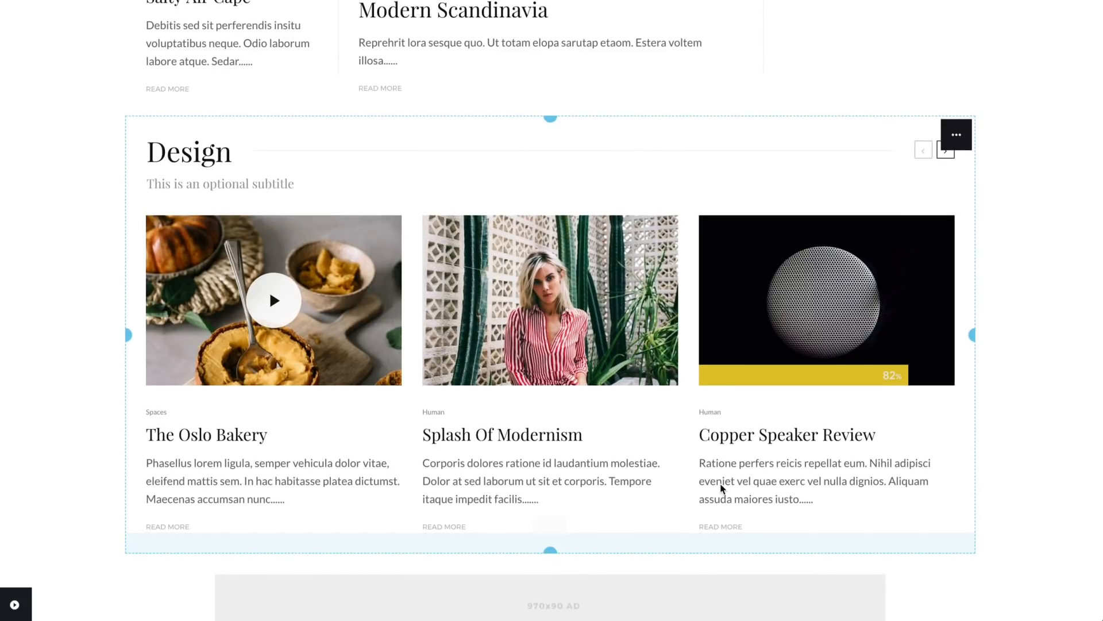
pyautogui.moveTo(973, 335)
pyautogui.mouseDown()
pyautogui.moveTo(957, 335)
pyautogui.moveTo(972, 339)
pyautogui.mouseUp()
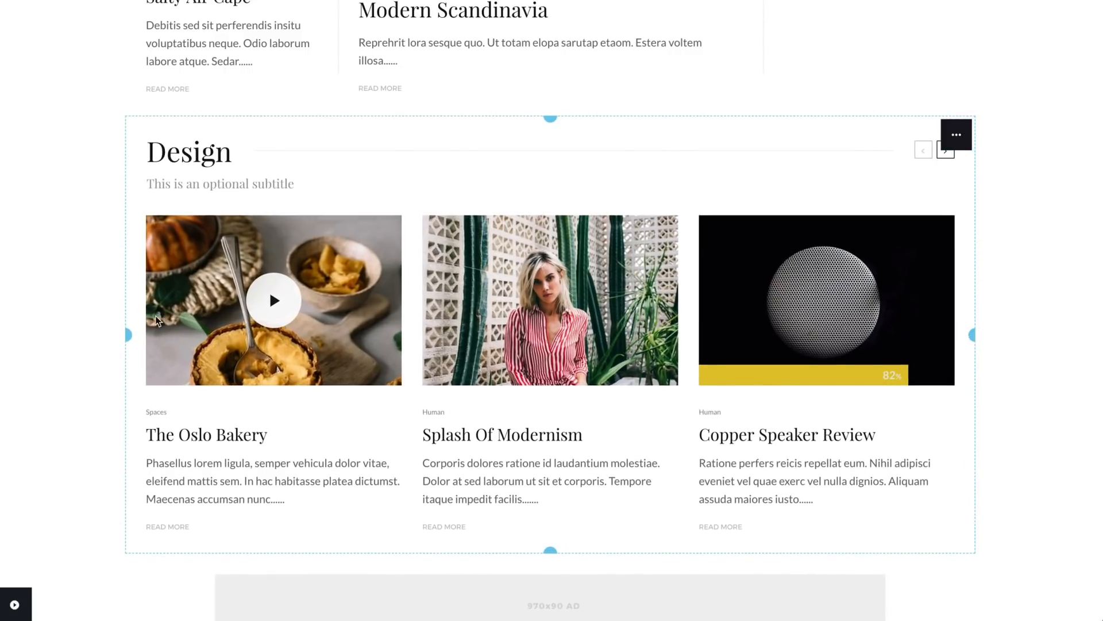
pyautogui.moveTo(131, 336)
pyautogui.mouseDown()
pyautogui.moveTo(142, 335)
pyautogui.moveTo(125, 338)
pyautogui.mouseUp()
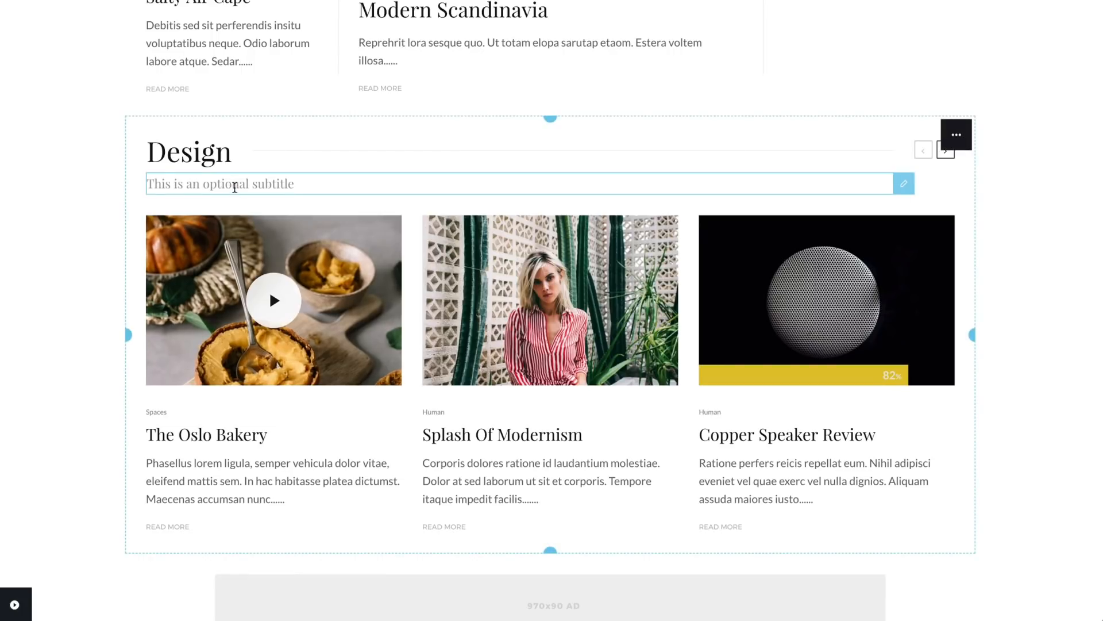
# Step: Replace the Design block's subtitle with "Look at me, I'm a subtitle!"
pyautogui.tripleClick(271, 181)
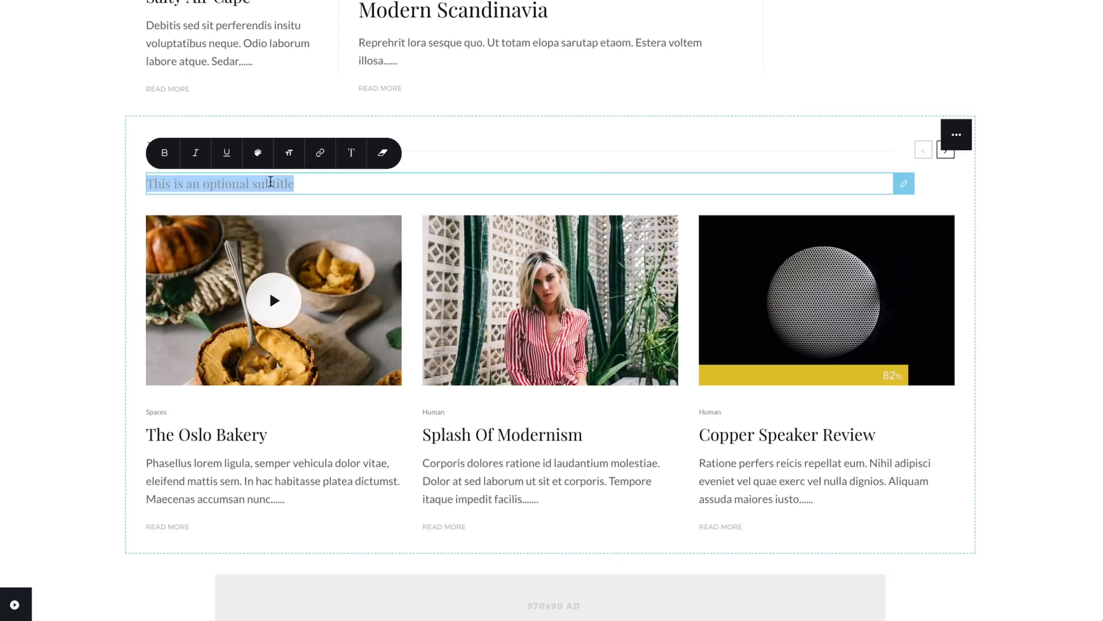
pyautogui.write("Look at me, I'ma")
pyautogui.press('BackSpace')
pyautogui.write('a subtitle!')
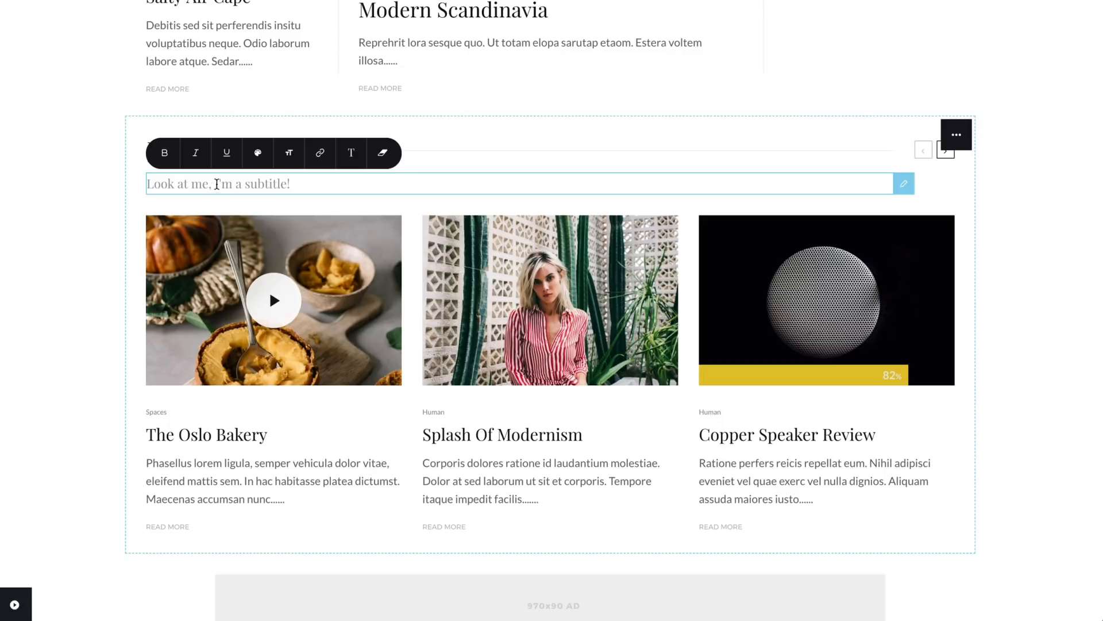
# Step: Make the word "Look" bold and the word "subtitle" underlined and italic in the Design block's subtitle
pyautogui.click(172, 186)
pyautogui.doubleClick(172, 185)
pyautogui.click(171, 167)
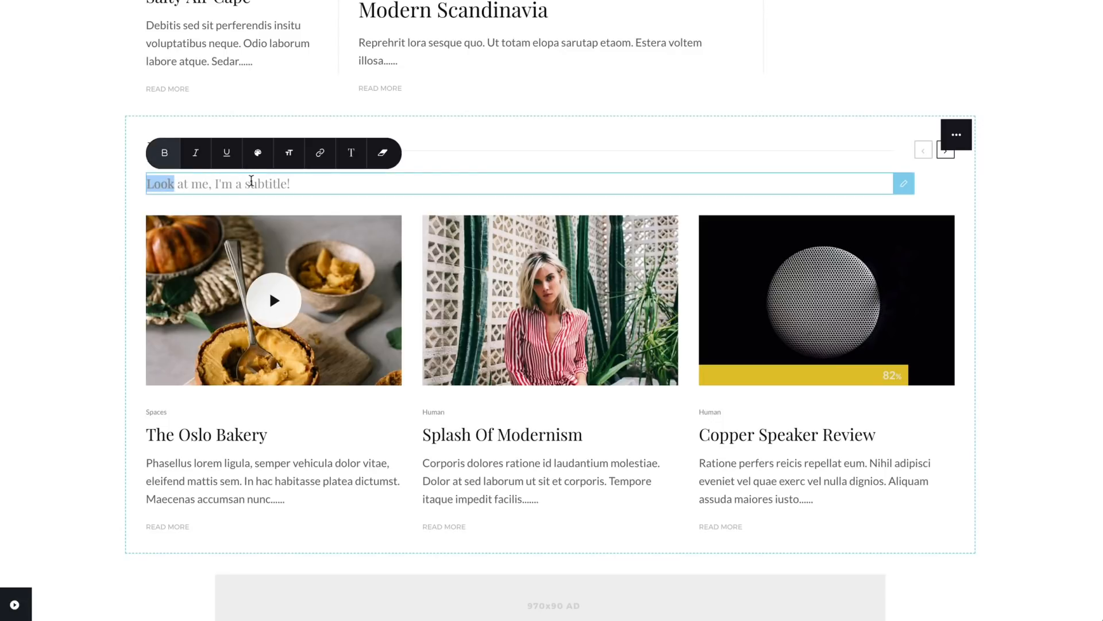
pyautogui.doubleClick(254, 183)
pyautogui.click(225, 164)
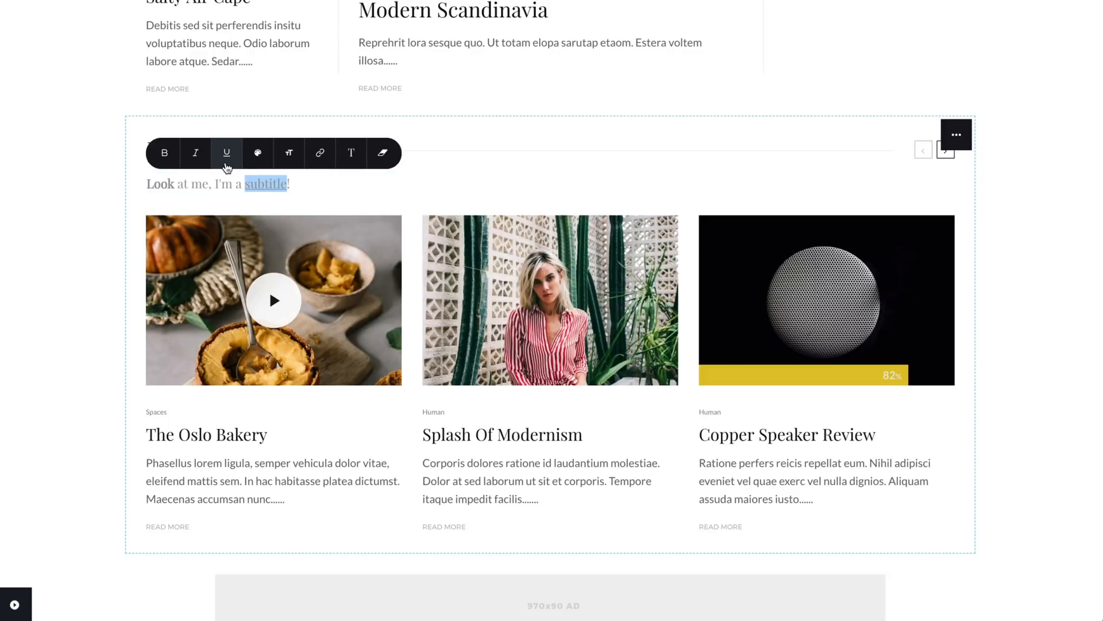
pyautogui.click(202, 161)
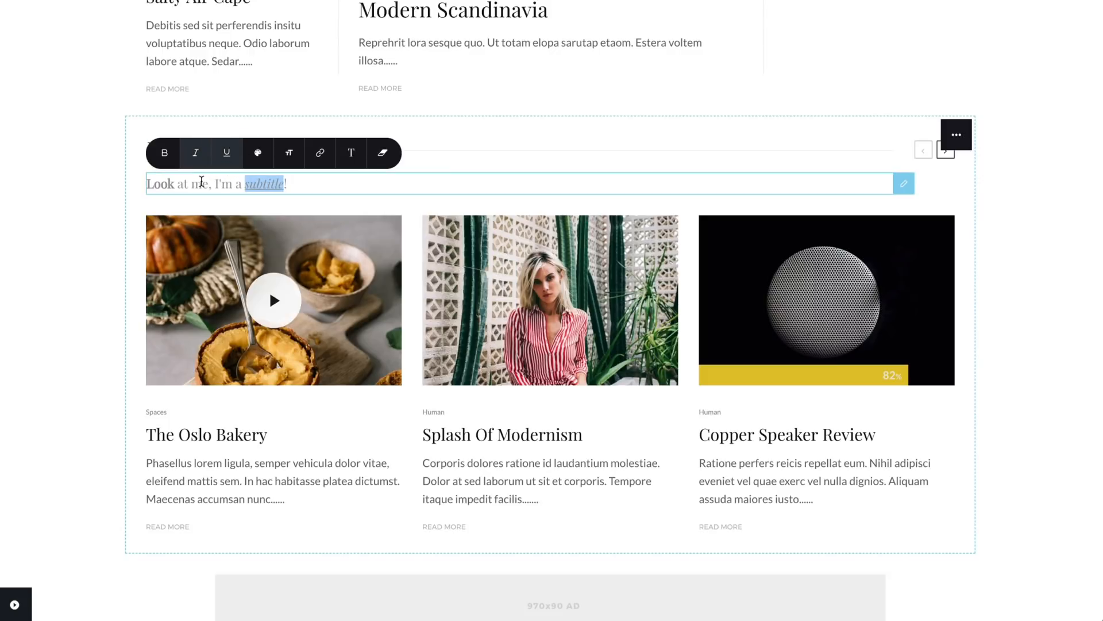
# Step: Color the word "me" red in the Design block's subtitle
pyautogui.doubleClick(199, 184)
pyautogui.click(261, 161)
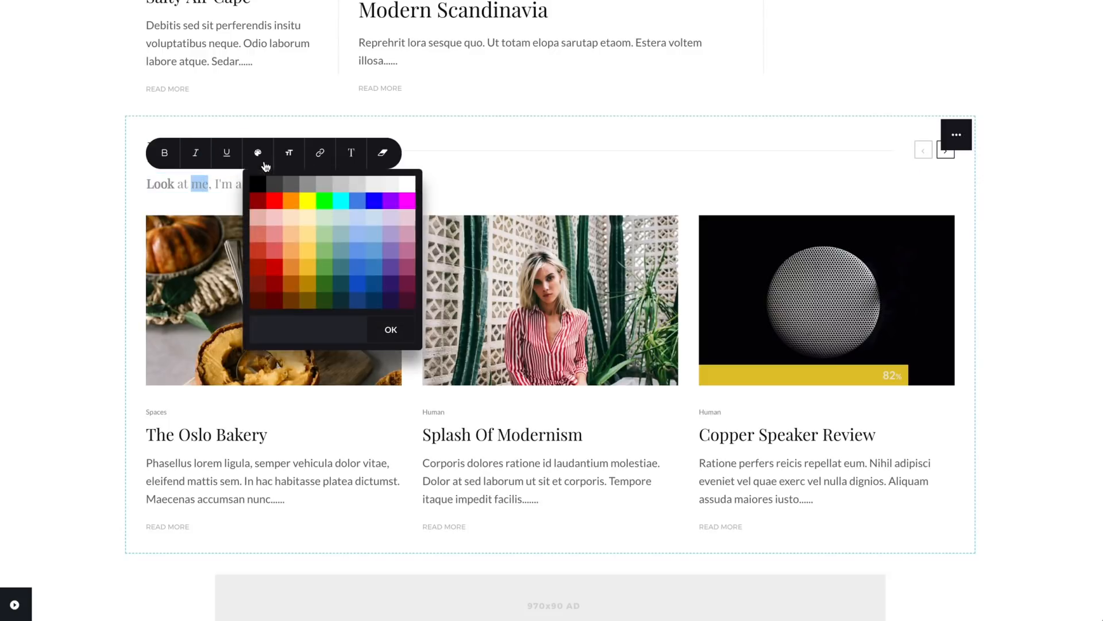
pyautogui.click(275, 202)
pyautogui.click(390, 333)
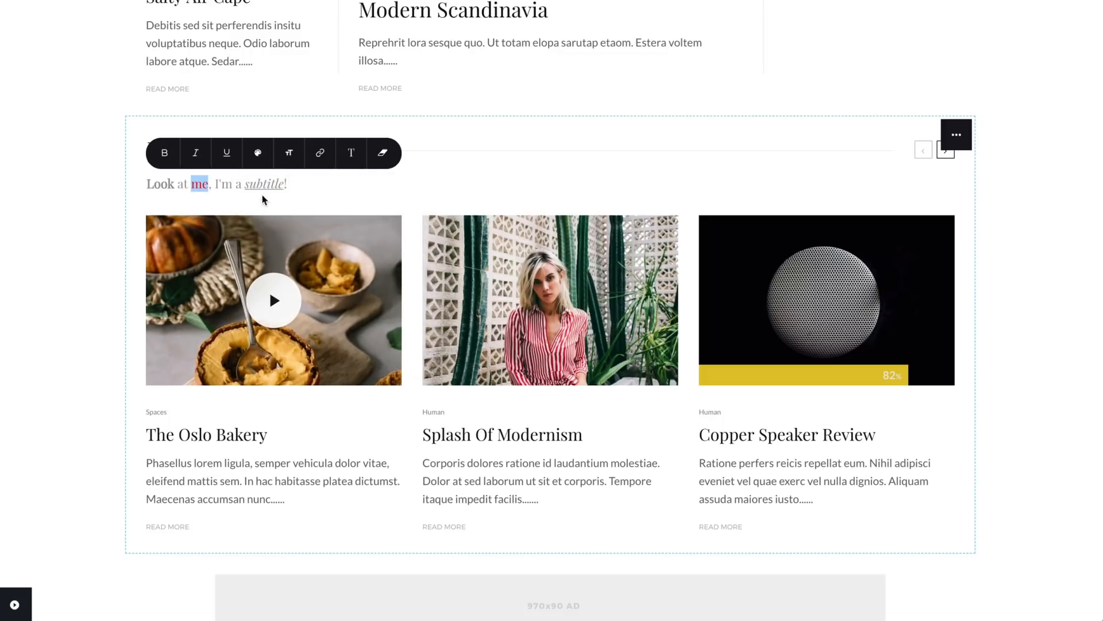
pyautogui.click(260, 189)
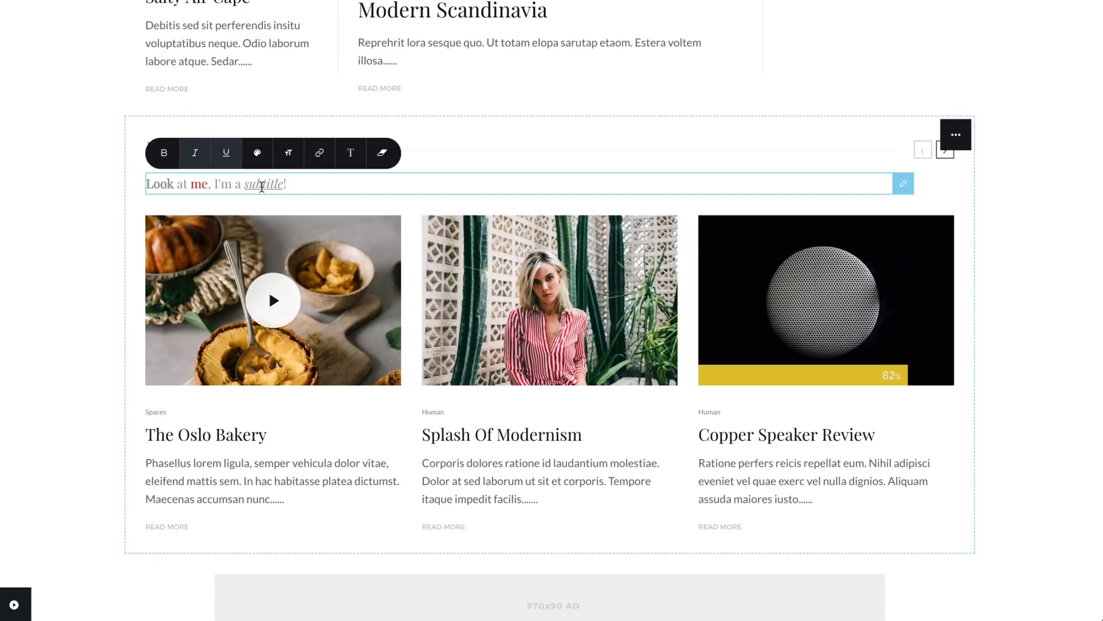
pyautogui.doubleClick(263, 185)
pyautogui.click(320, 152)
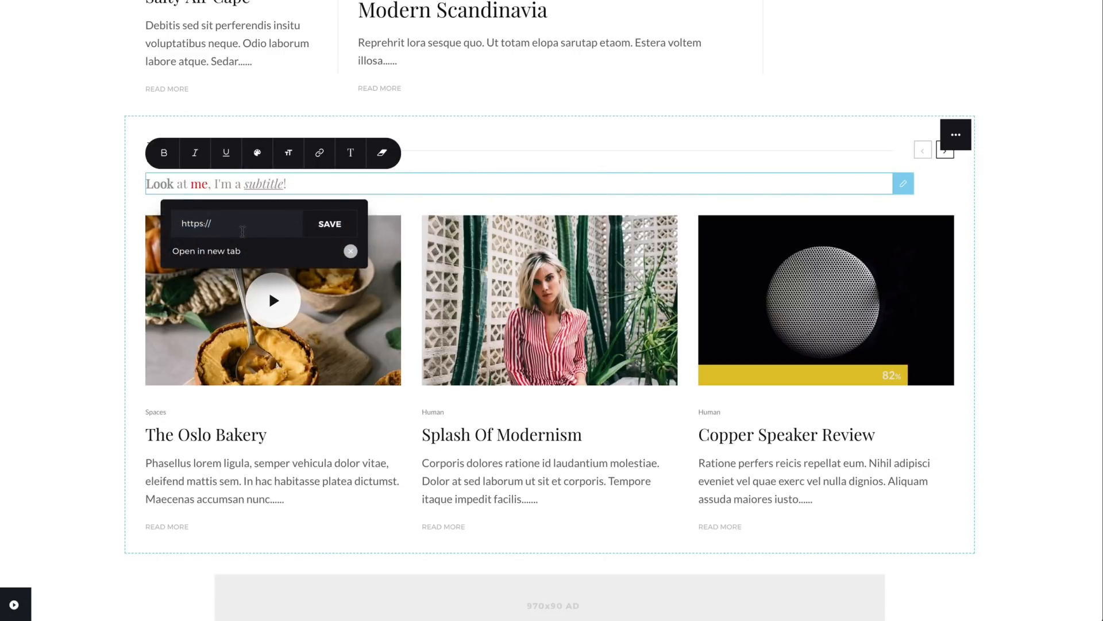
pyautogui.write('http://somelink.com')
pyautogui.moveTo(330, 230); pyautogui.dragTo(338, 239)
pyautogui.click(351, 251)
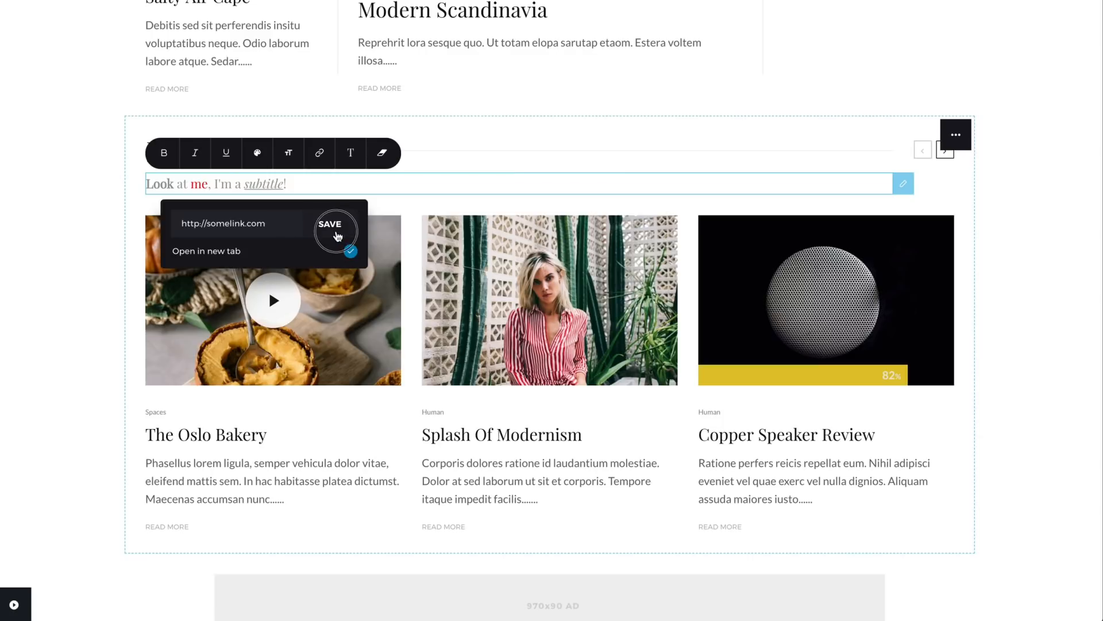
# Step: Save the link on the word "subtitle" and display its link details in the text
pyautogui.click(334, 231)
pyautogui.click(245, 184)
pyautogui.click(257, 184)
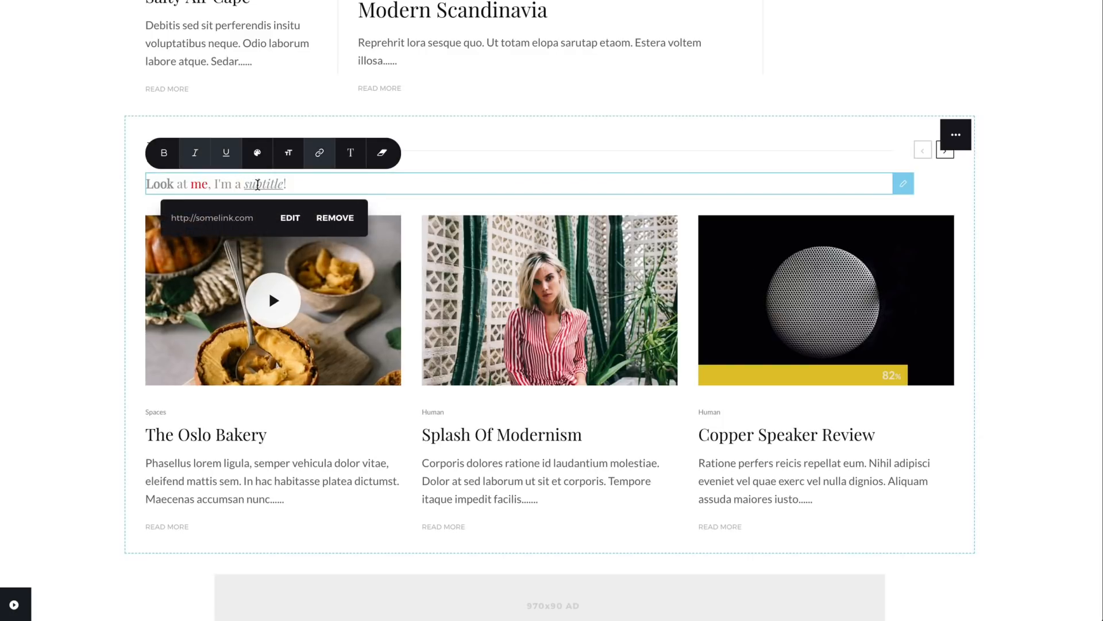
# Step: Switch the Design block's whole subtitle to a sans-serif font and clear all of its formatting
pyautogui.tripleClick(233, 184)
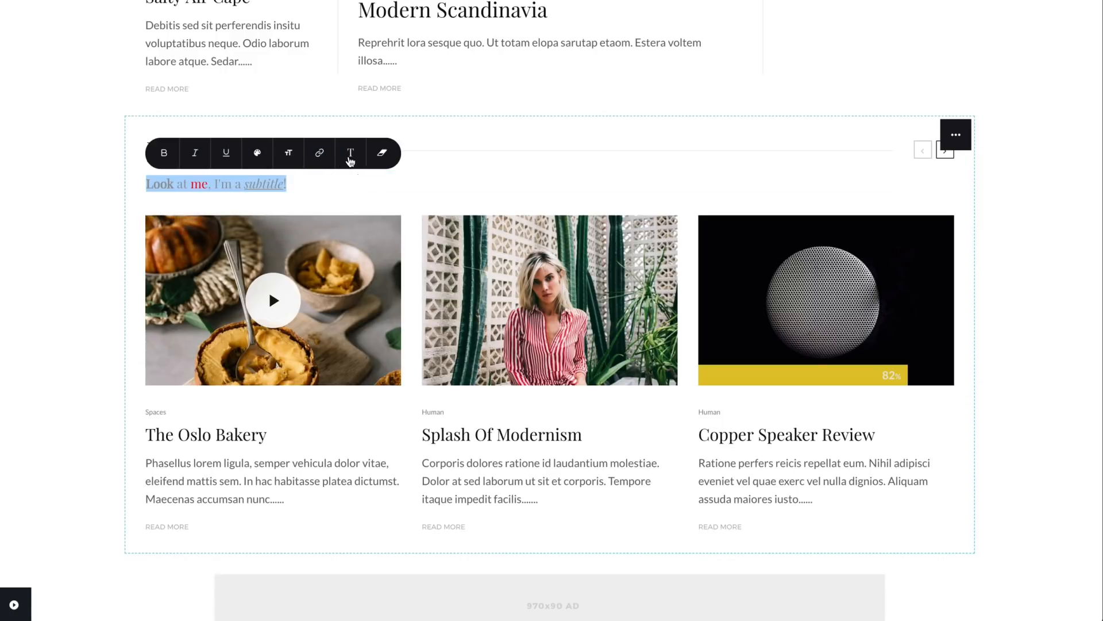
pyautogui.click(350, 155)
pyautogui.click(377, 247)
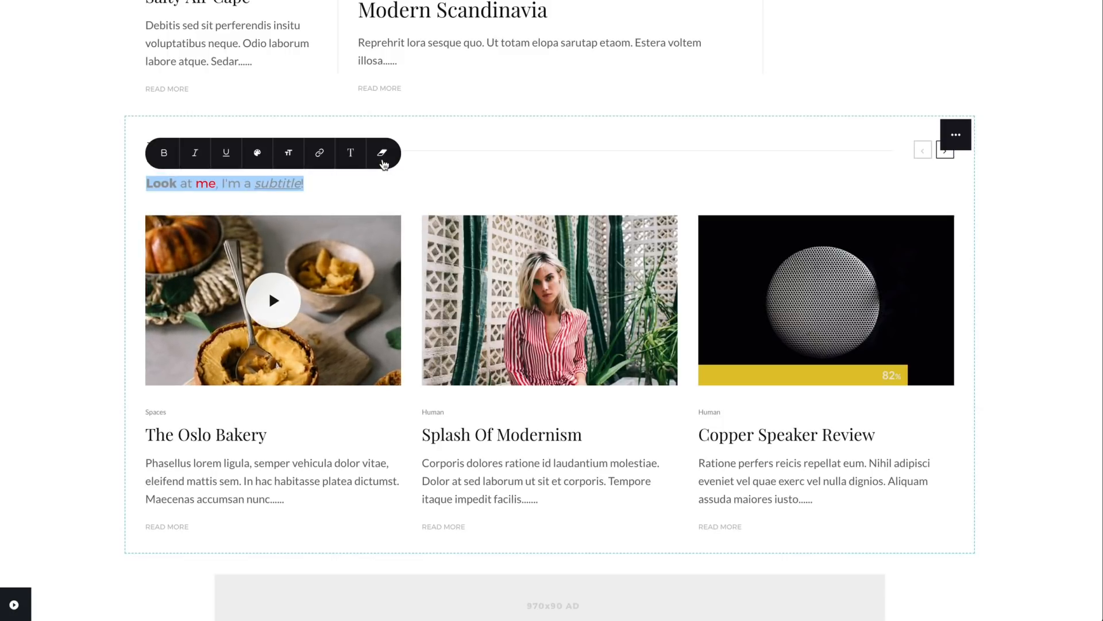
pyautogui.click(382, 154)
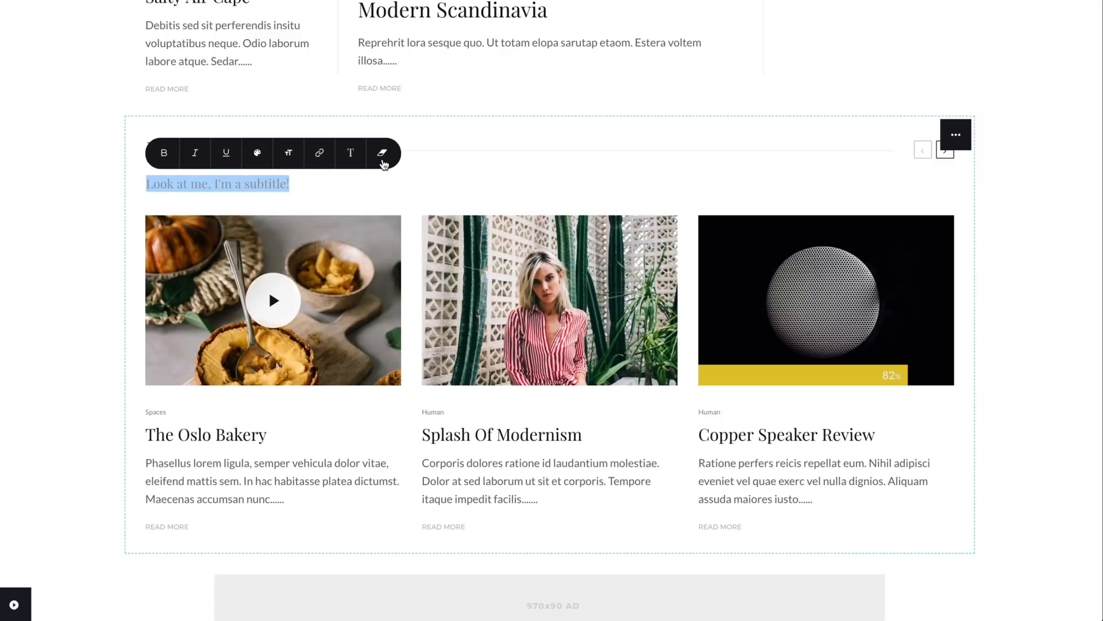
pyautogui.click(326, 208)
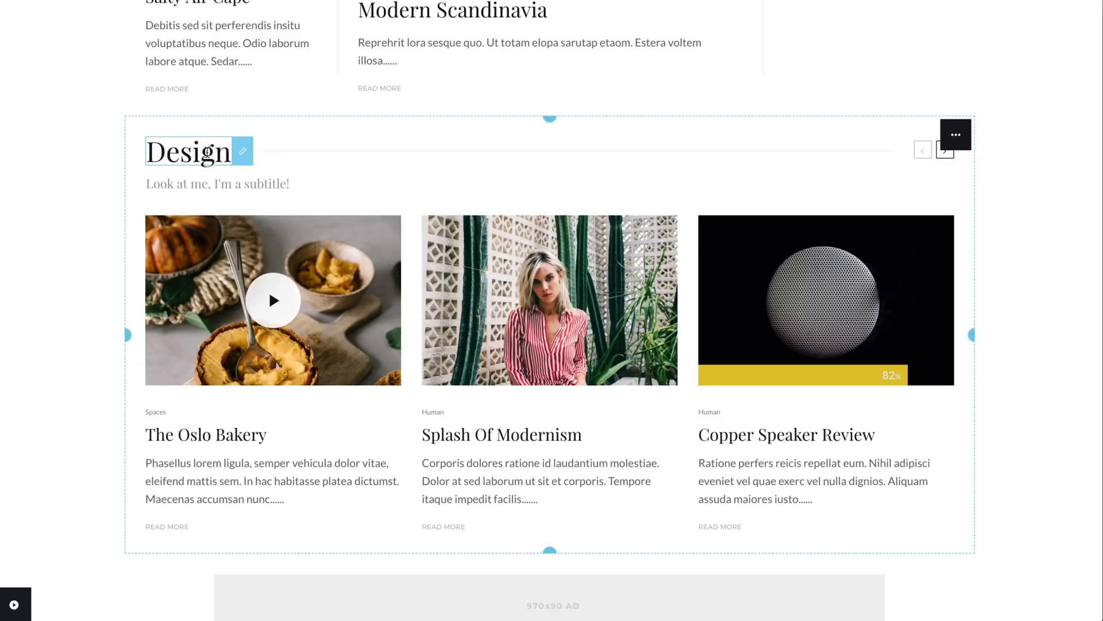
# Step: Remove the link from the Design block's title and replace the title text with "Must Reads"
pyautogui.click(201, 150)
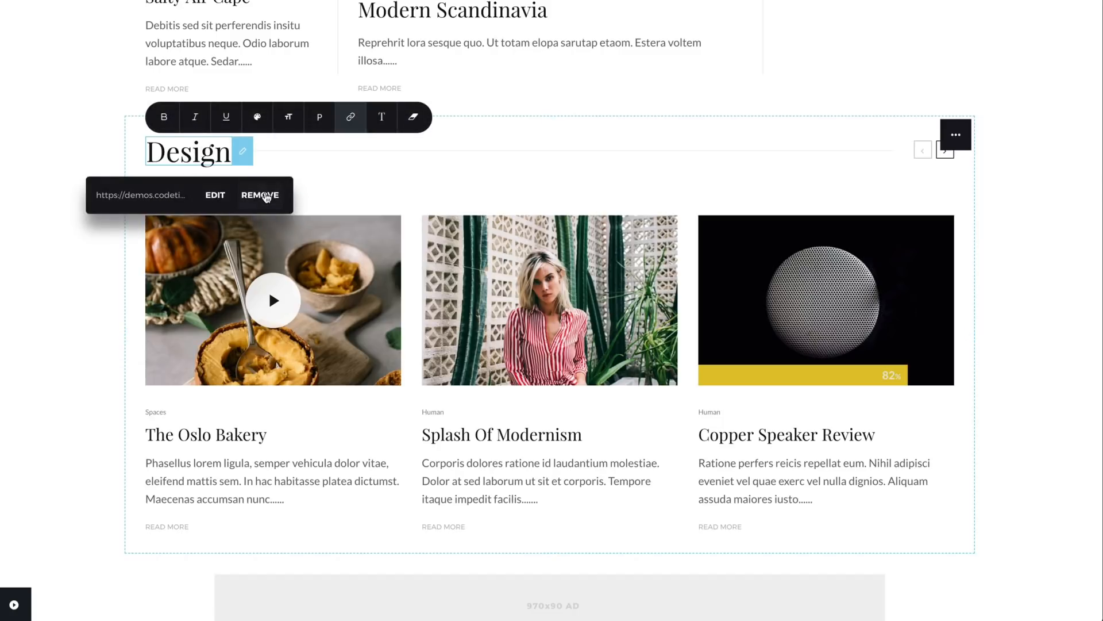
pyautogui.click(265, 195)
pyautogui.doubleClick(207, 152)
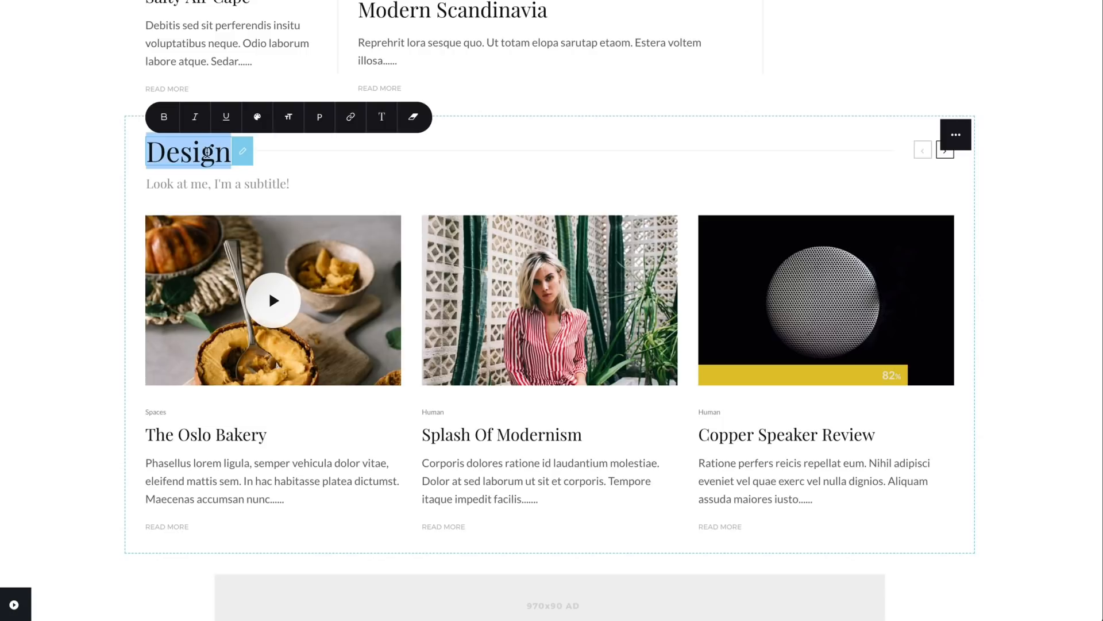
pyautogui.write('M')
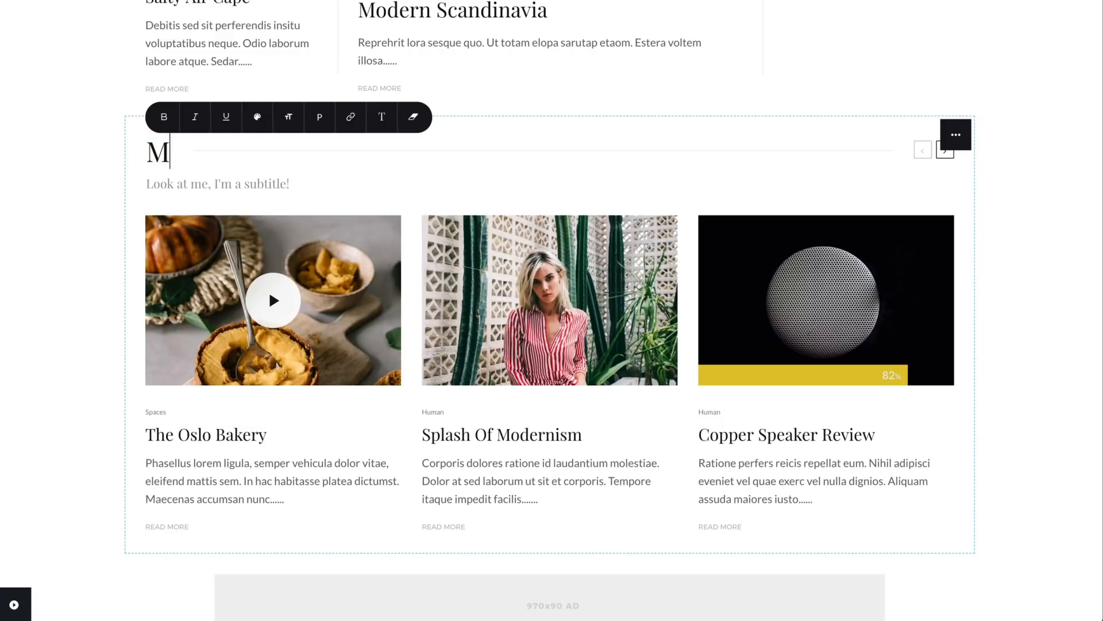
pyautogui.write('ust Reads')
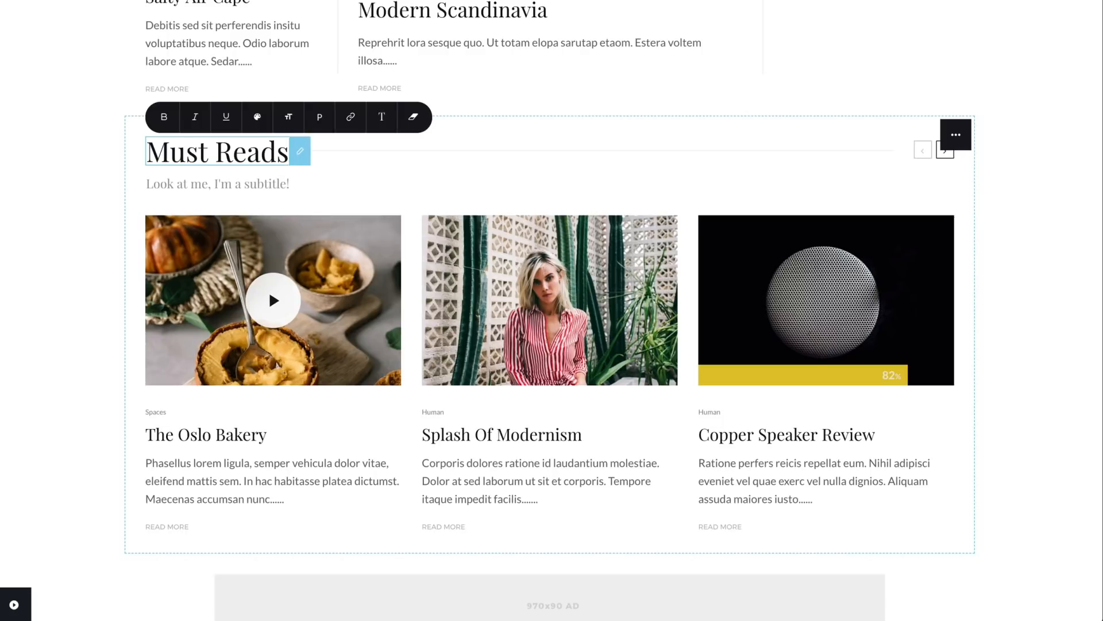
pyautogui.click(273, 205)
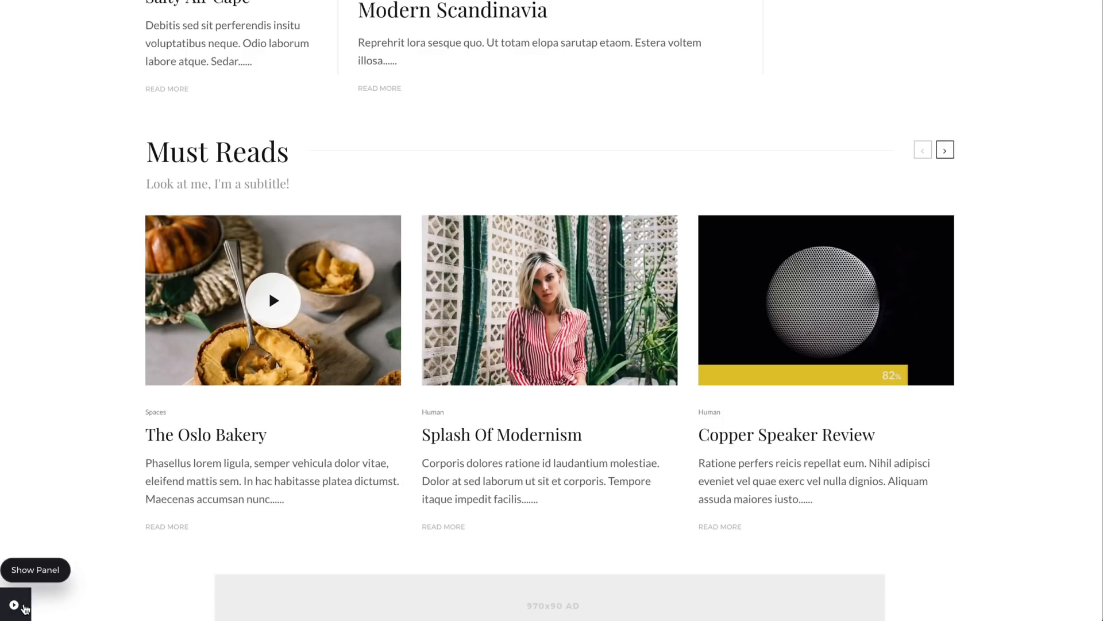
# Step: Show the builder panel and check which device modes are available for the layout
pyautogui.click(24, 606)
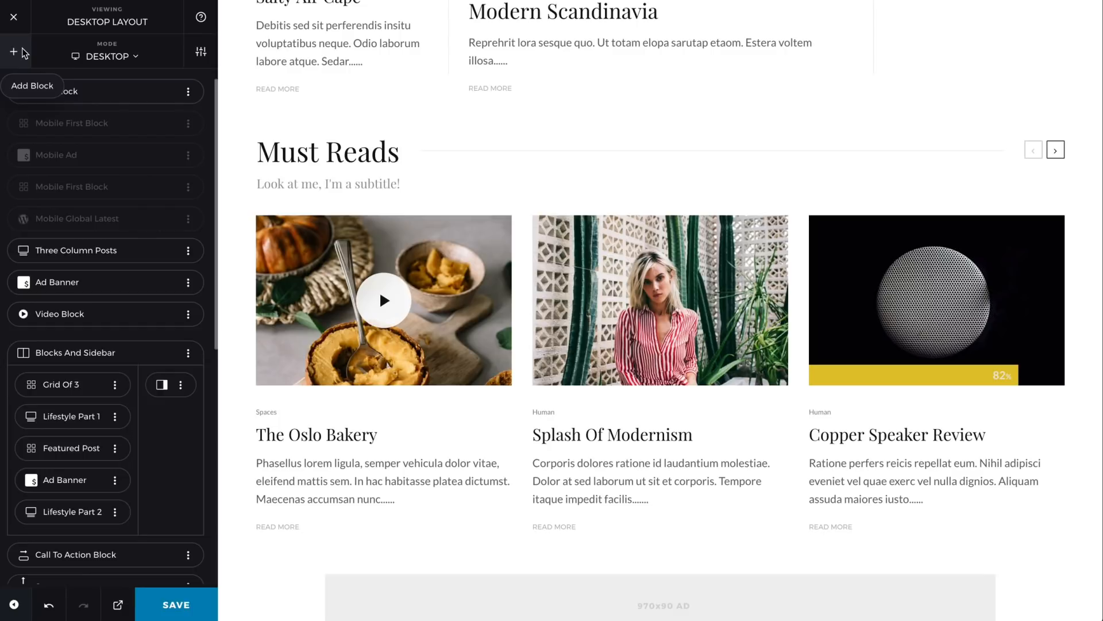
pyautogui.click(130, 58)
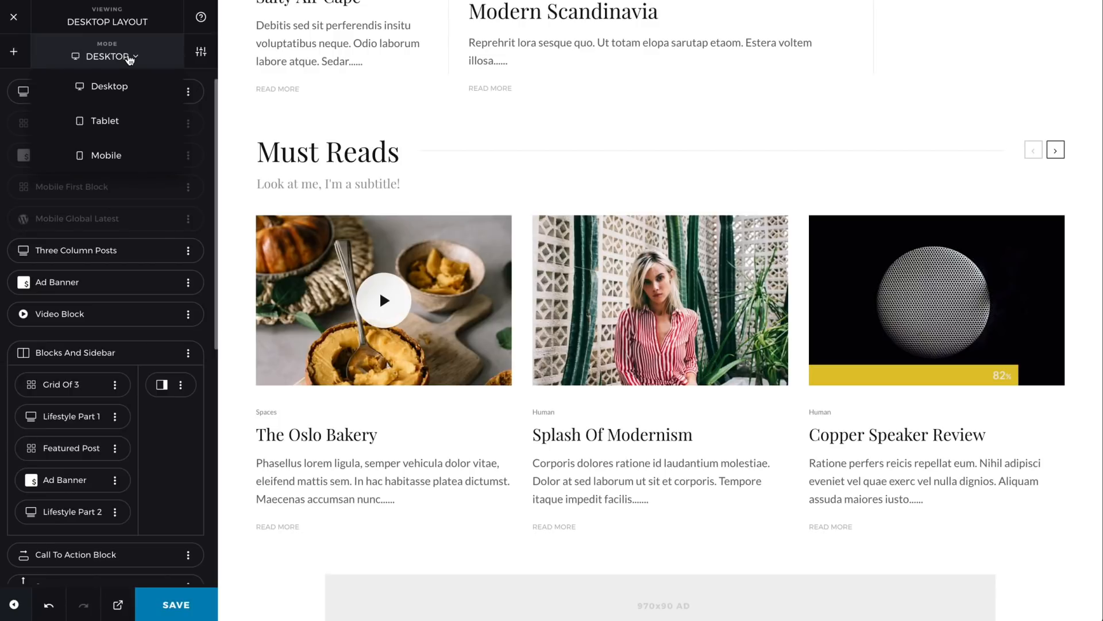
pyautogui.click(131, 57)
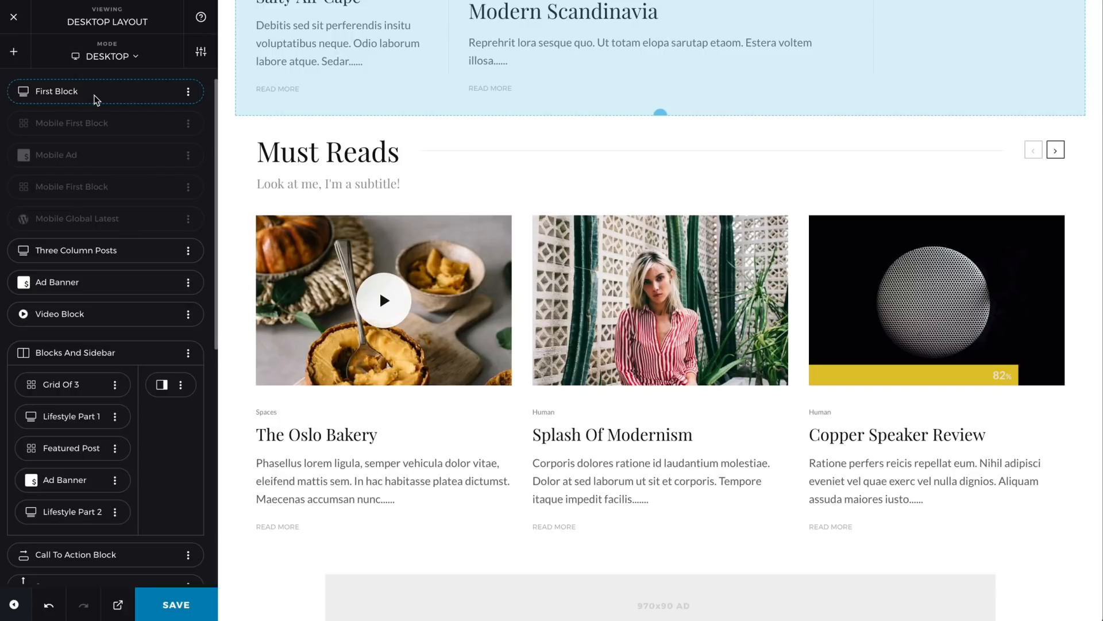
# Step: Locate the First Block, Three Column Posts and Ad Banner blocks on the page from the block list
pyautogui.scroll(8, 352, 102)
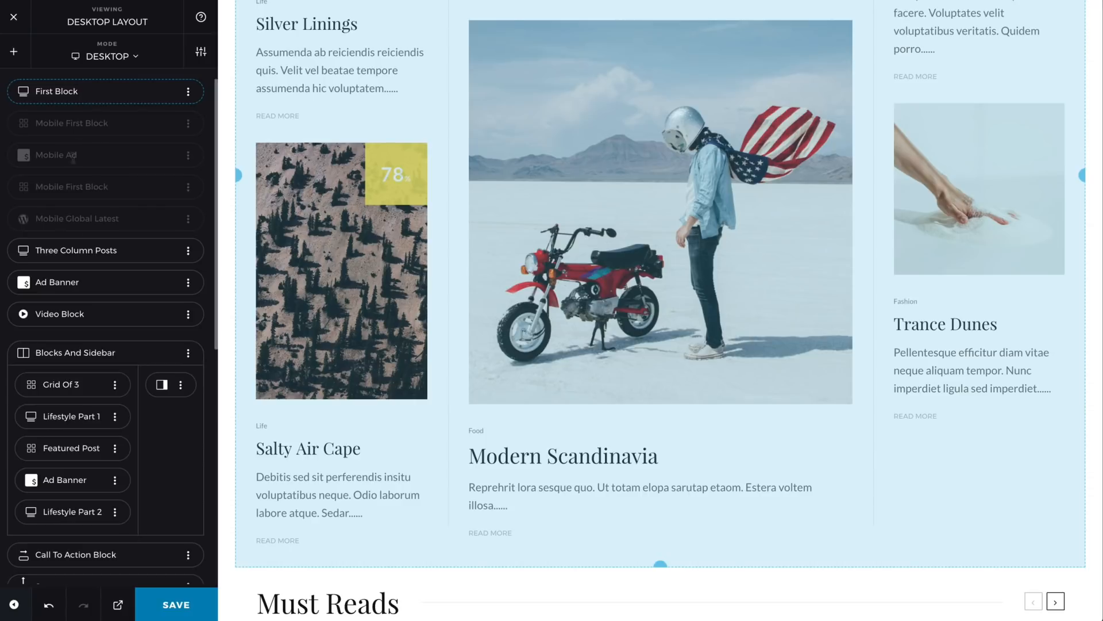
pyautogui.scroll(-1, 368, 463)
pyautogui.scroll(-3, 369, 463)
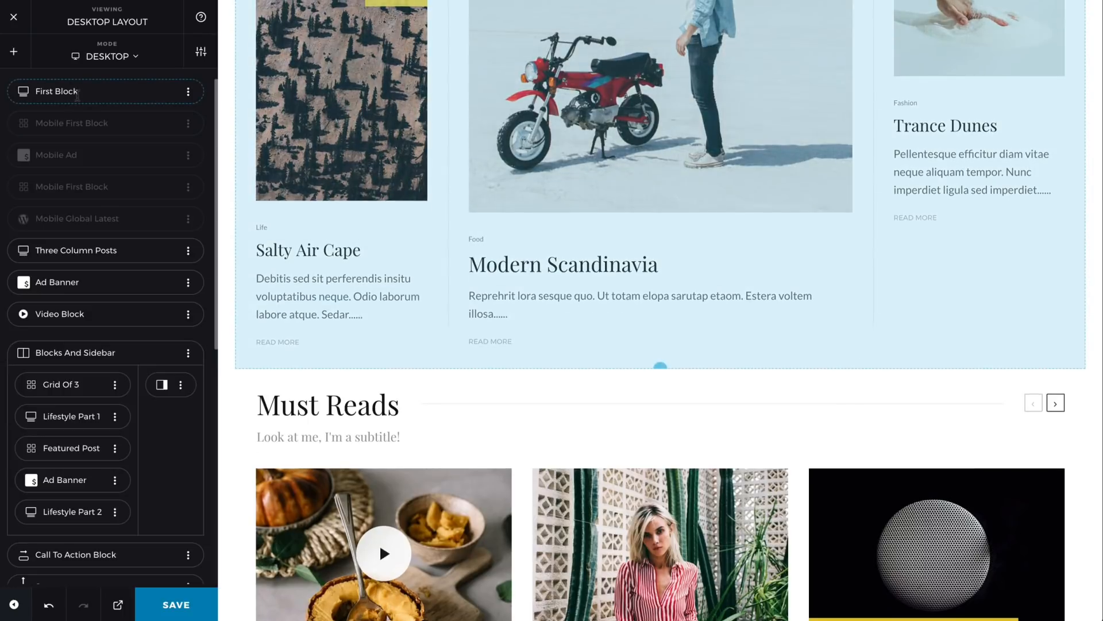
pyautogui.click(88, 258)
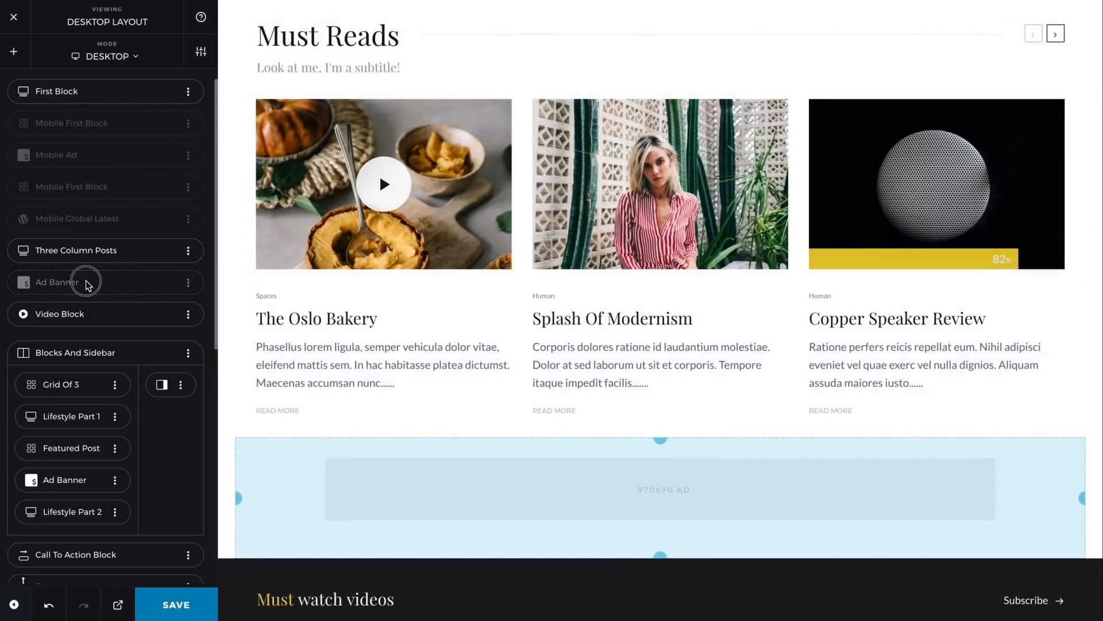
pyautogui.click(85, 280)
pyautogui.click(98, 248)
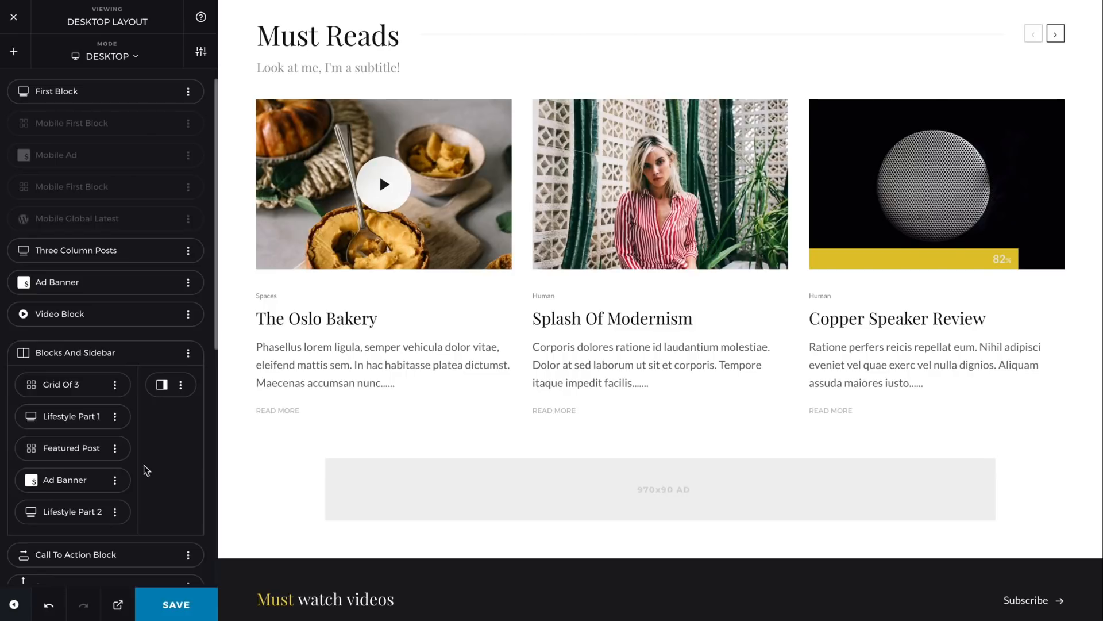
# Step: Move the Ad Banner block above Three Column Posts and restore the original block order
pyautogui.click(74, 289)
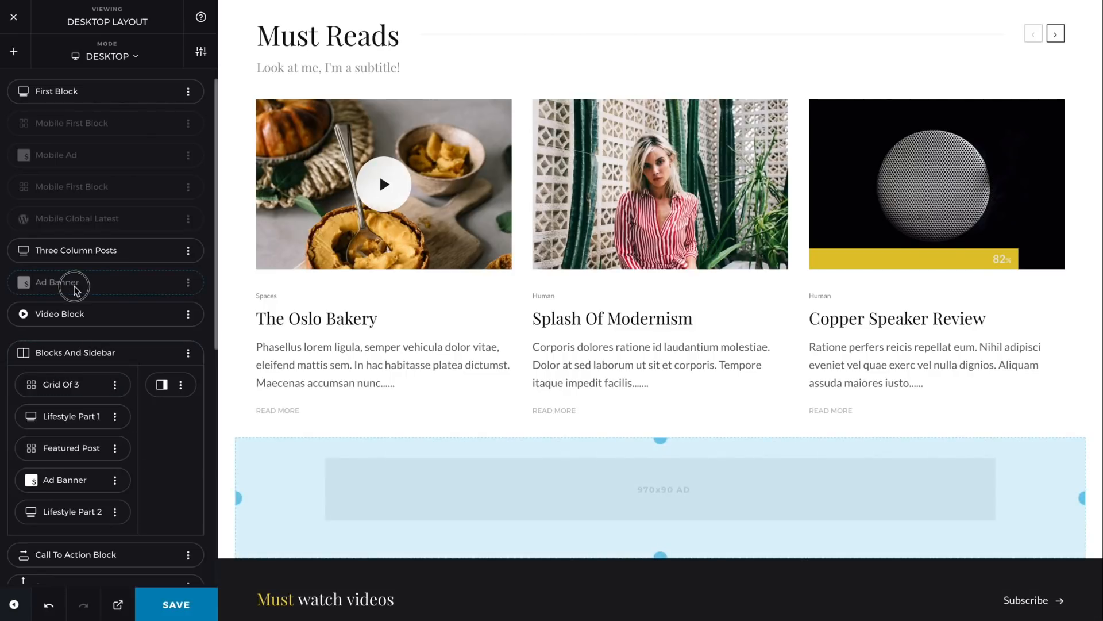
pyautogui.moveTo(73, 289); pyautogui.dragTo(74, 249)
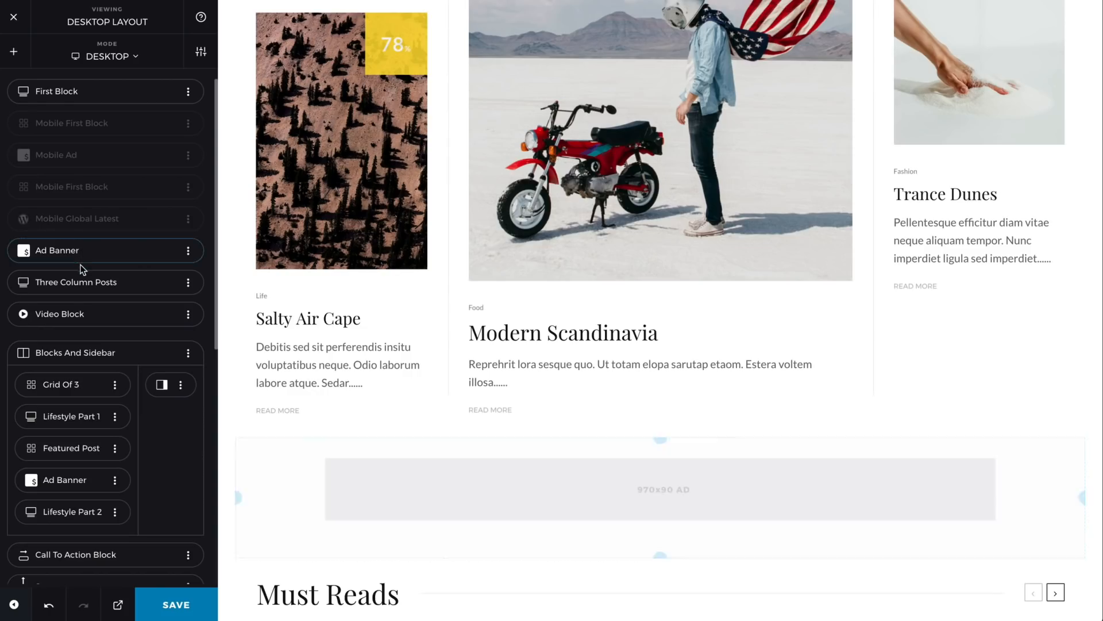
pyautogui.moveTo(83, 290); pyautogui.dragTo(90, 266)
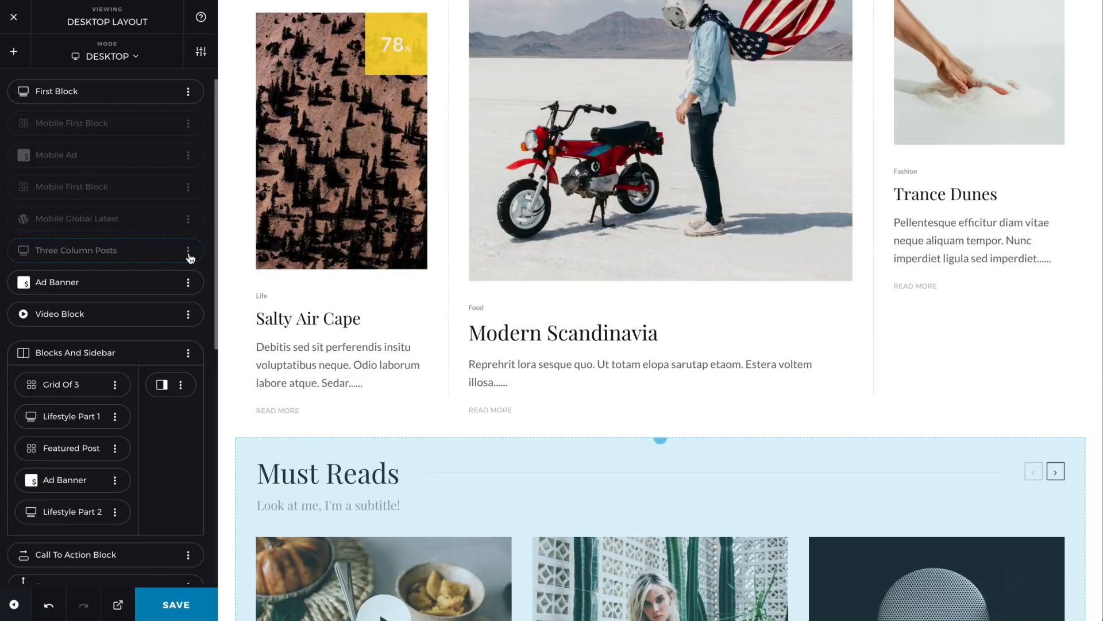
# Step: Clone the Three Column Posts block and undo the cloning
pyautogui.click(189, 253)
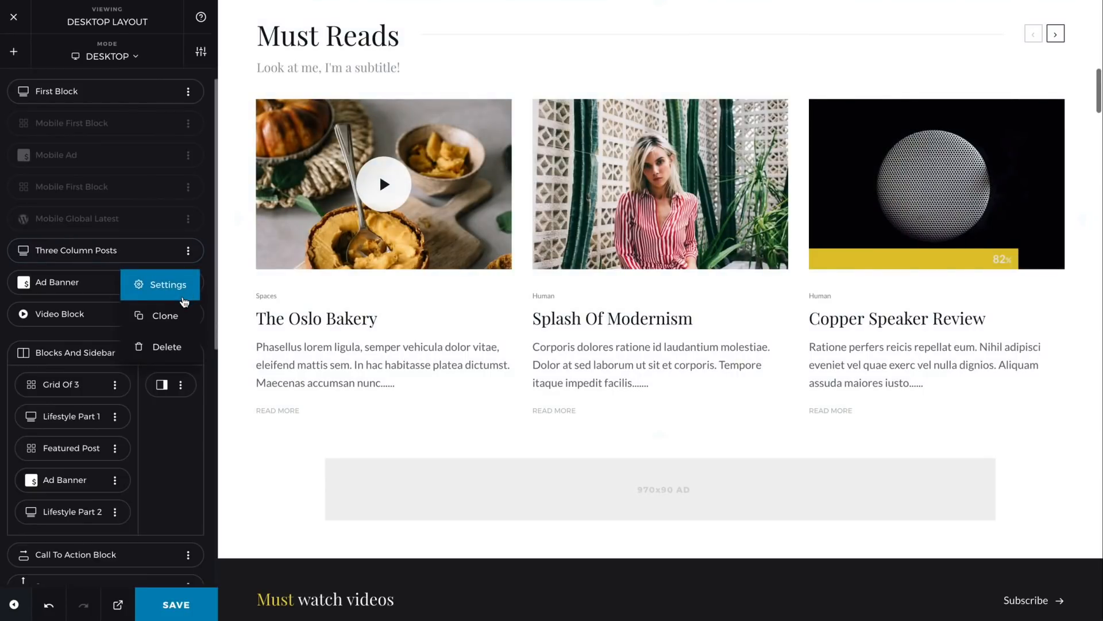
pyautogui.click(164, 316)
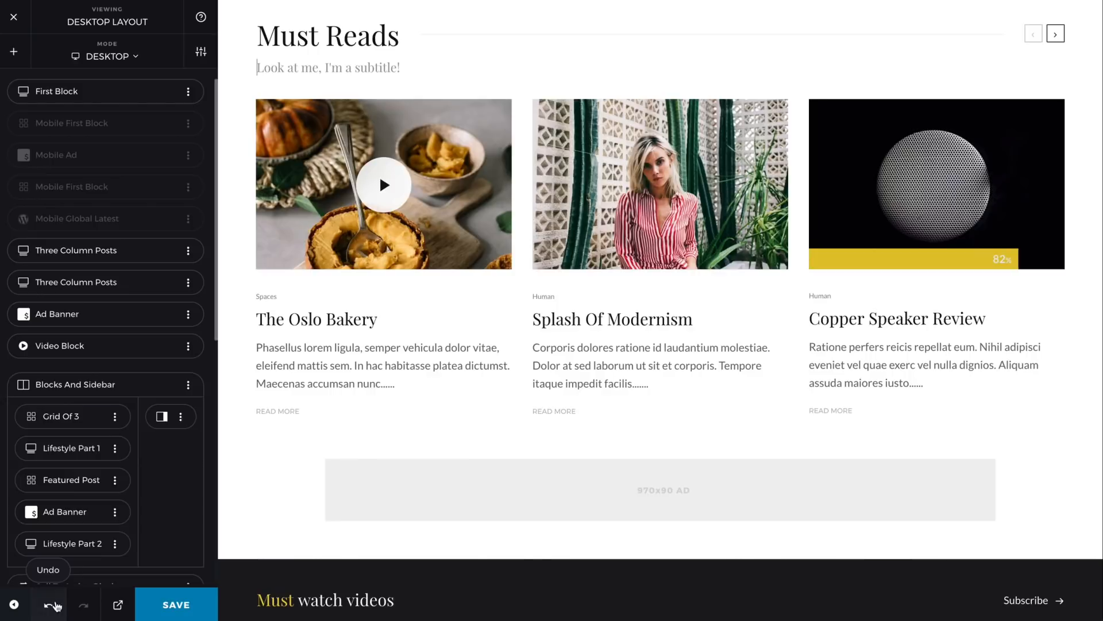
pyautogui.click(50, 605)
pyautogui.scroll(9, 409, 217)
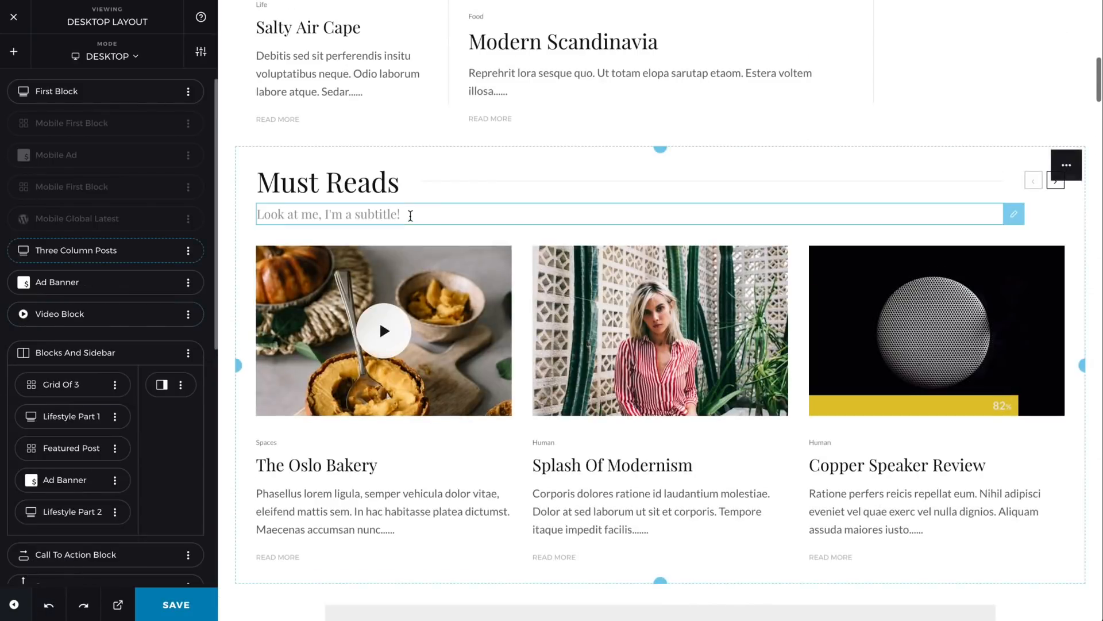
pyautogui.scroll(-1, 412, 220)
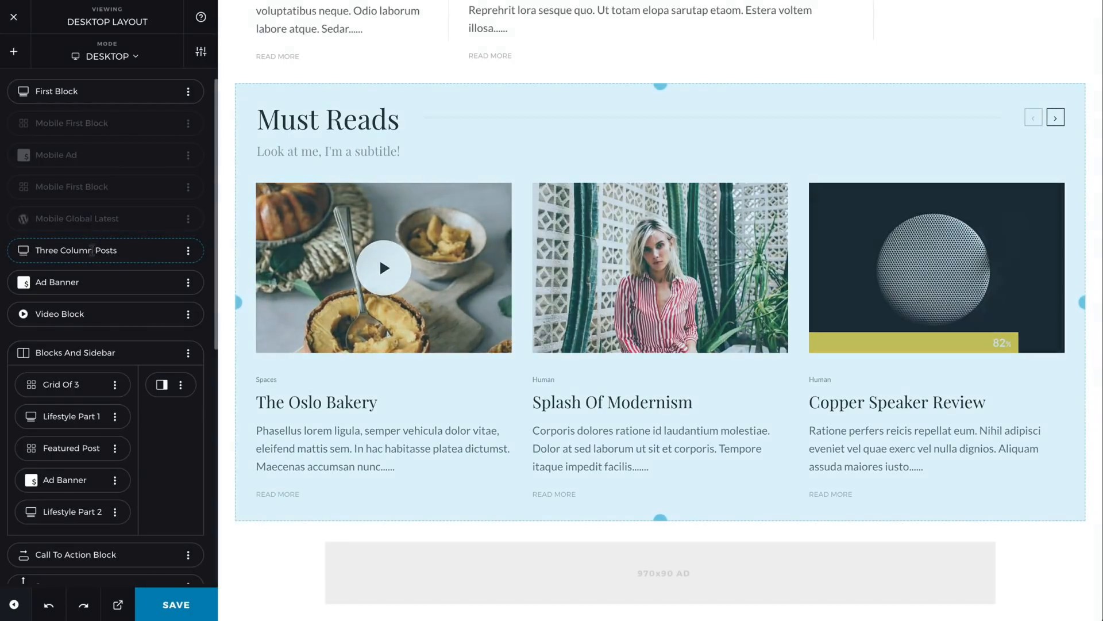
# Step: Set the Three Column Posts block's label to "Must reads" and return to the block list
pyautogui.click(90, 251)
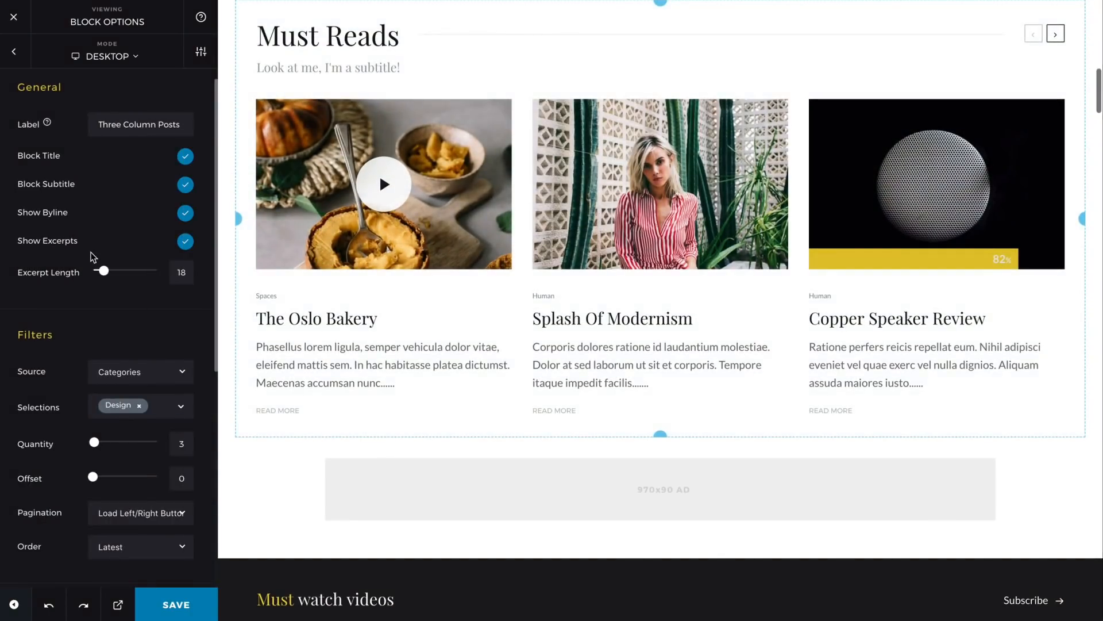
pyautogui.click(141, 131)
pyautogui.tripleClick(141, 131)
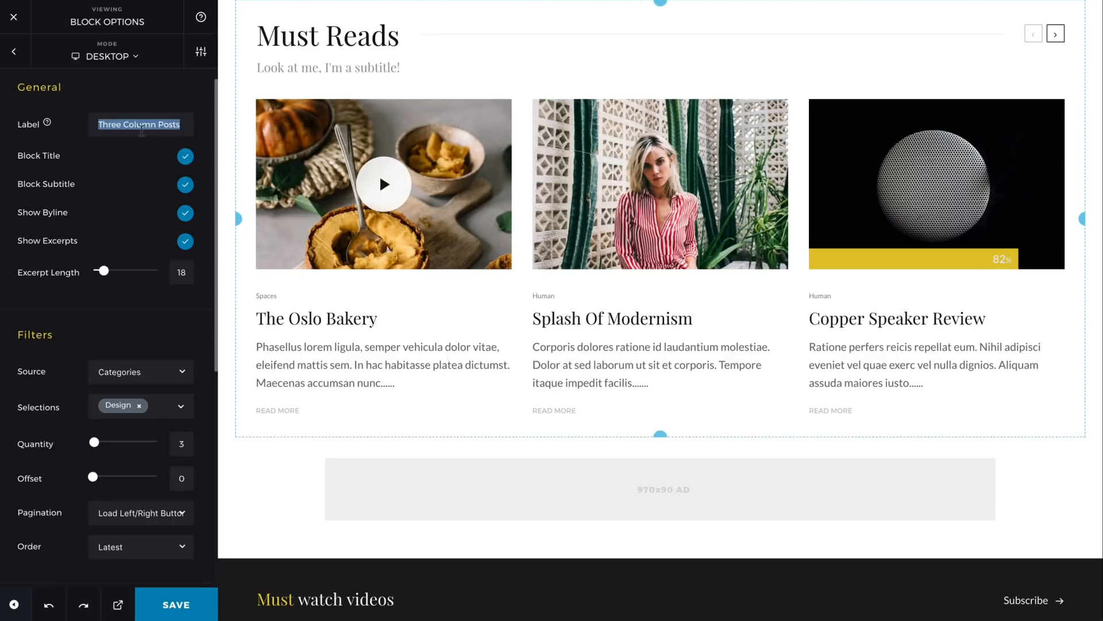
pyautogui.write('Must')
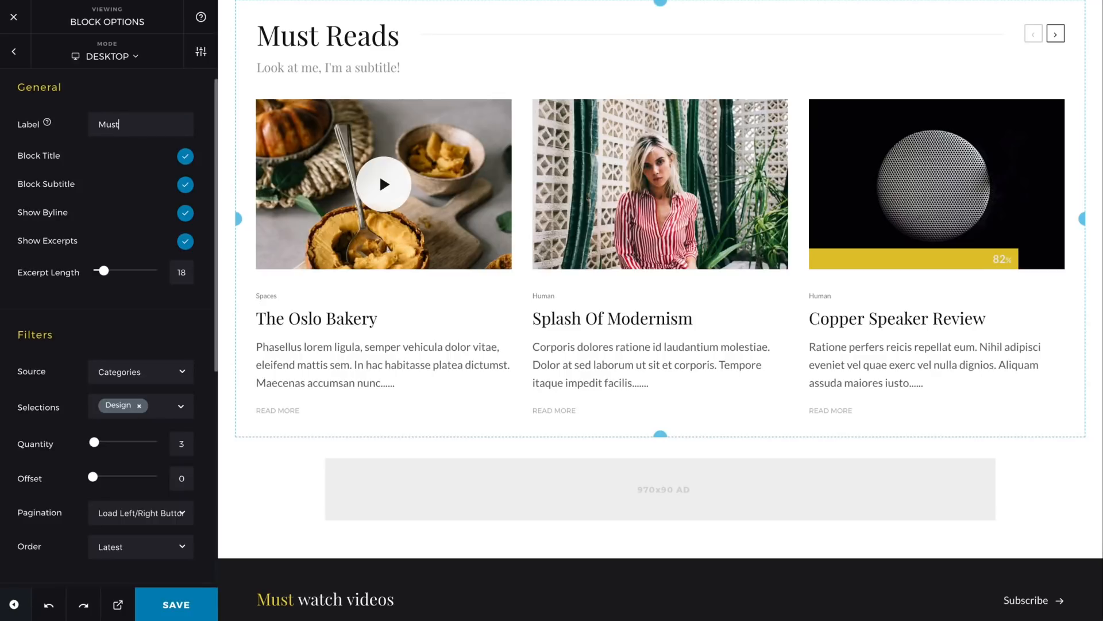
pyautogui.write(' reads')
pyautogui.click(22, 60)
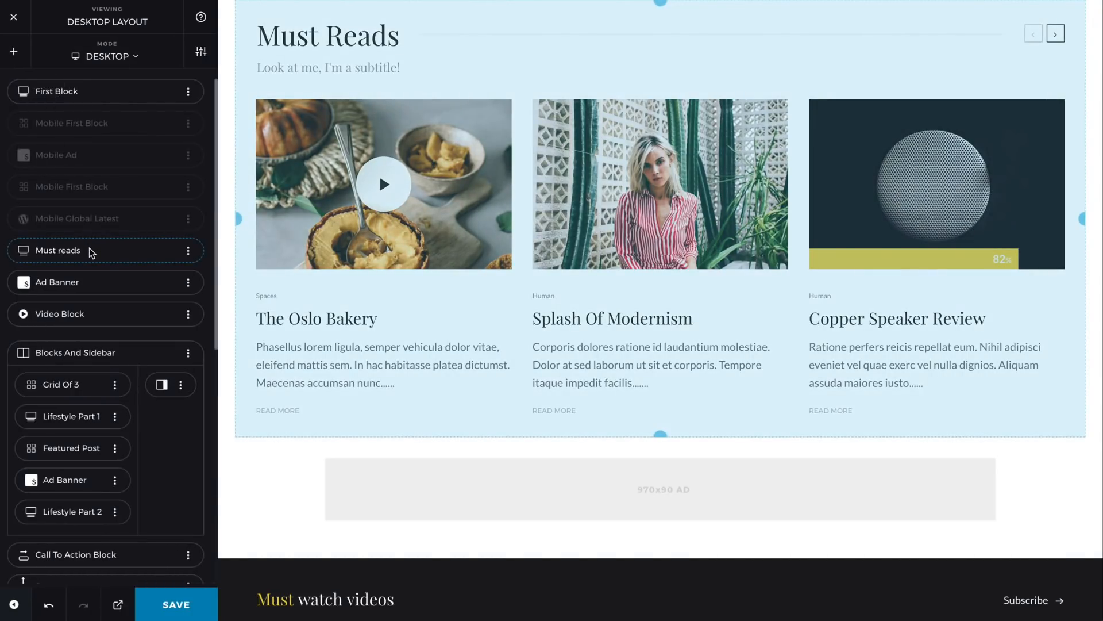
# Step: In the Must reads block's options, turn the title off and on again, and hide the subtitle and byline
pyautogui.click(90, 253)
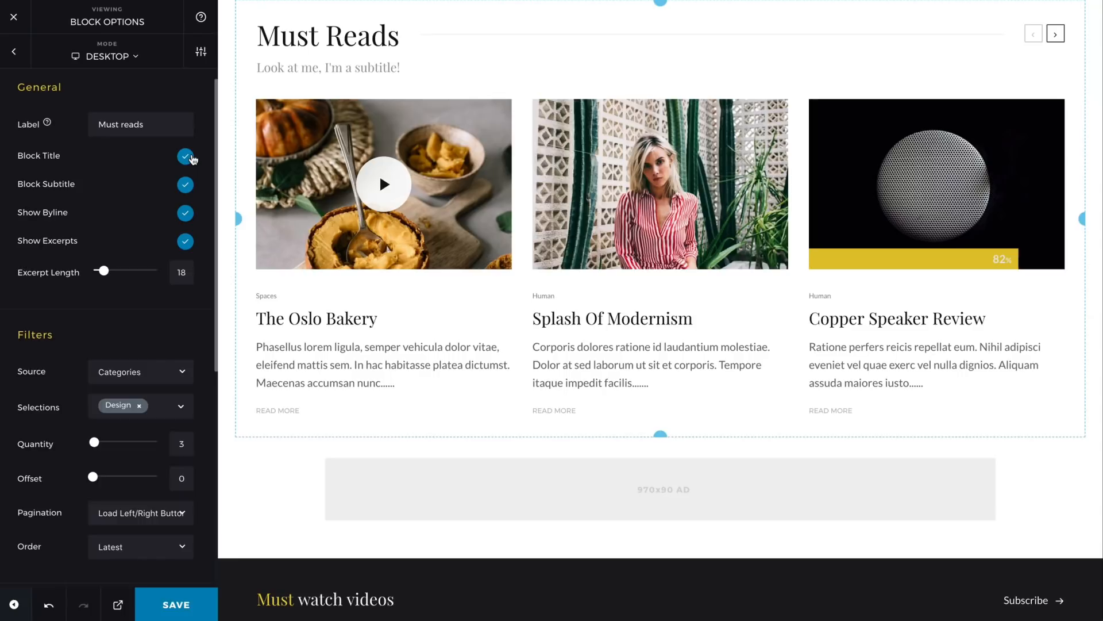
pyautogui.click(186, 156)
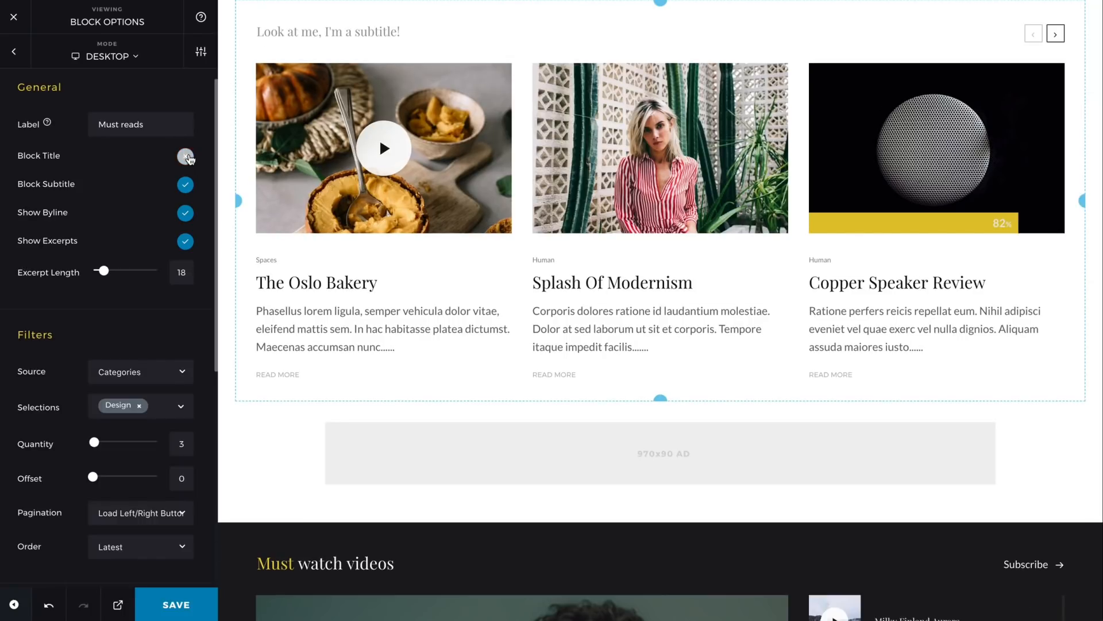
pyautogui.click(185, 156)
pyautogui.click(185, 189)
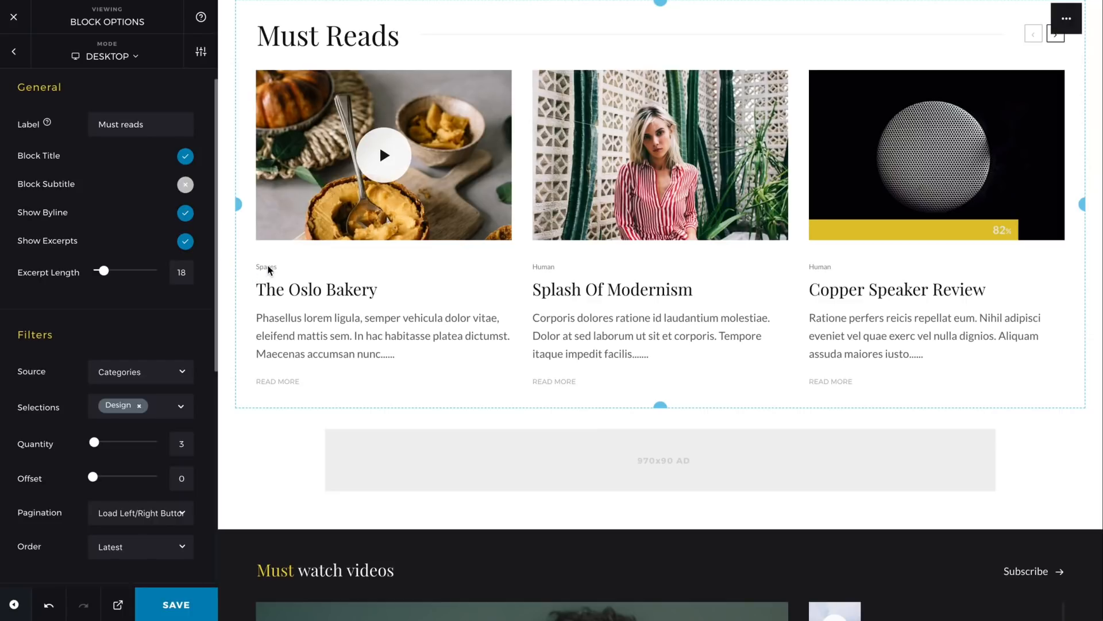
pyautogui.click(191, 216)
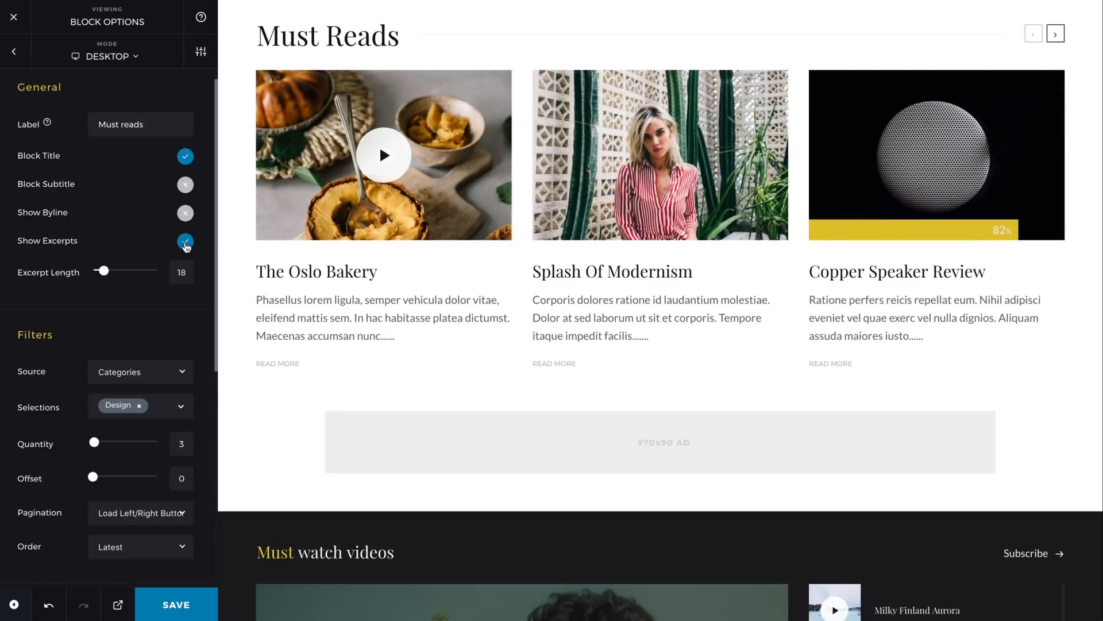
# Step: Turn the Must reads block's excerpts off and back on, and try adjusting the excerpt length
pyautogui.click(185, 242)
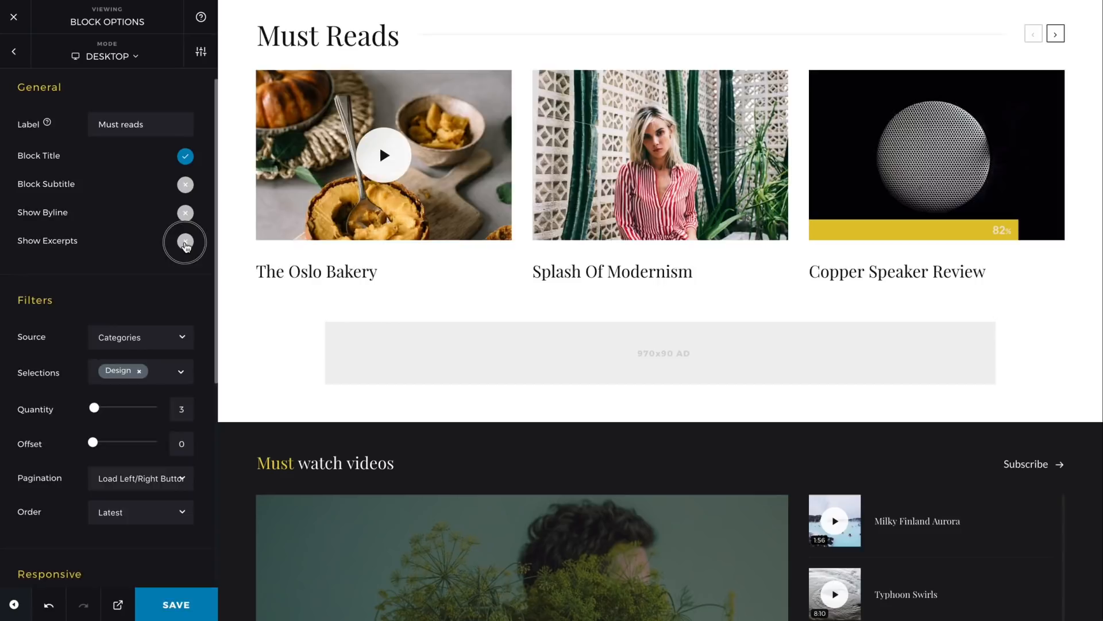
pyautogui.click(185, 244)
pyautogui.moveTo(104, 272)
pyautogui.mouseDown()
pyautogui.moveTo(129, 279)
pyautogui.moveTo(104, 279)
pyautogui.mouseUp()
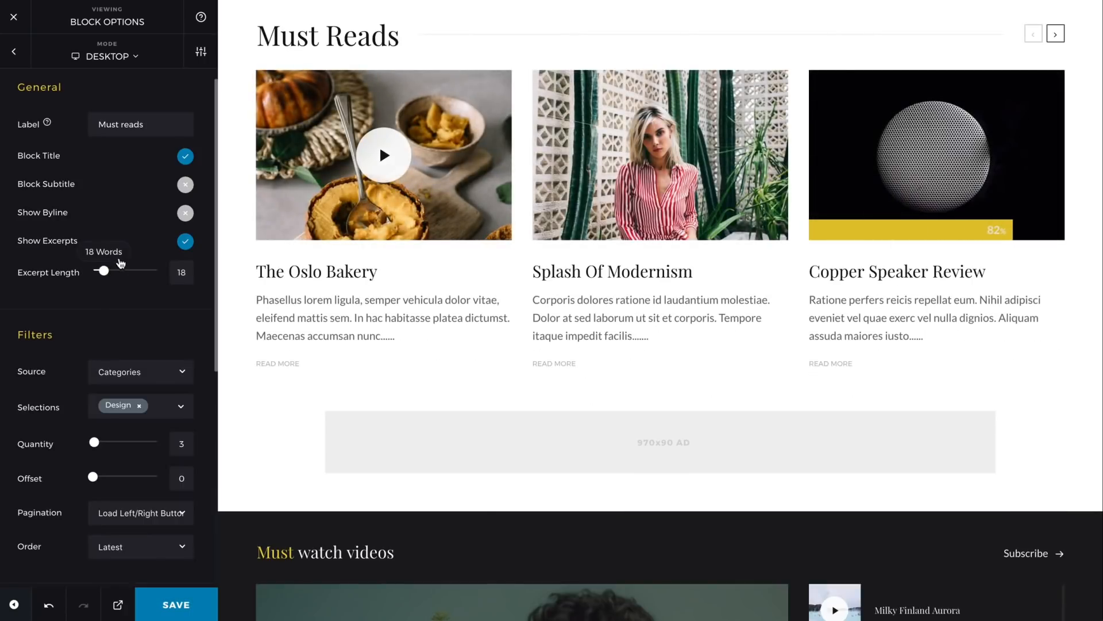
pyautogui.scroll(-2, 147, 240)
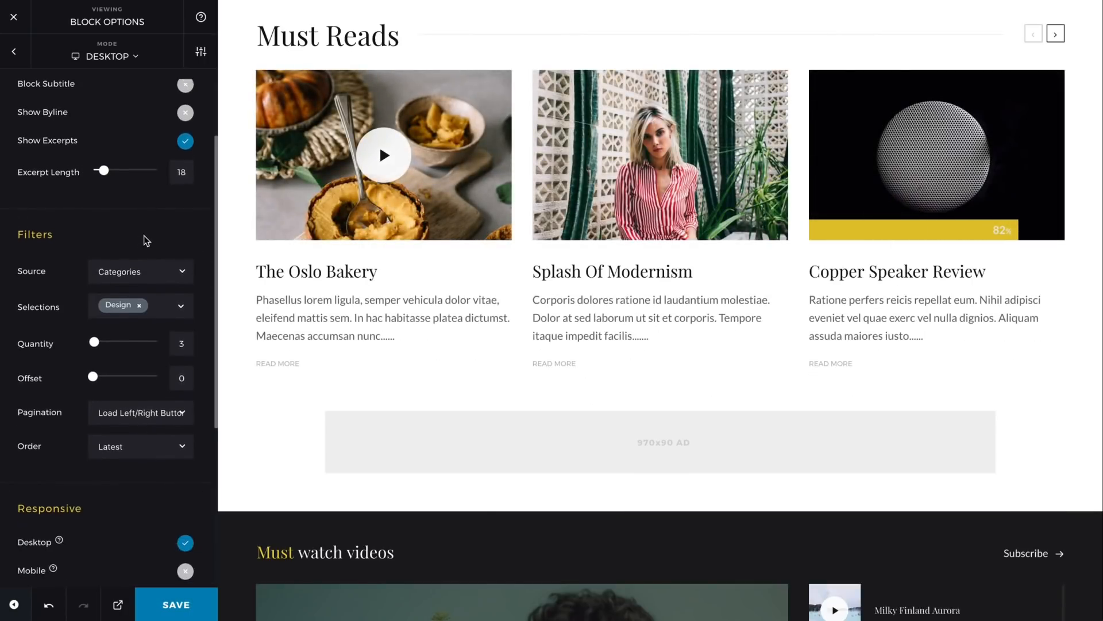
# Step: Filter the Must Reads block by Tags as the source, with Modernism as the selection
pyautogui.click(142, 261)
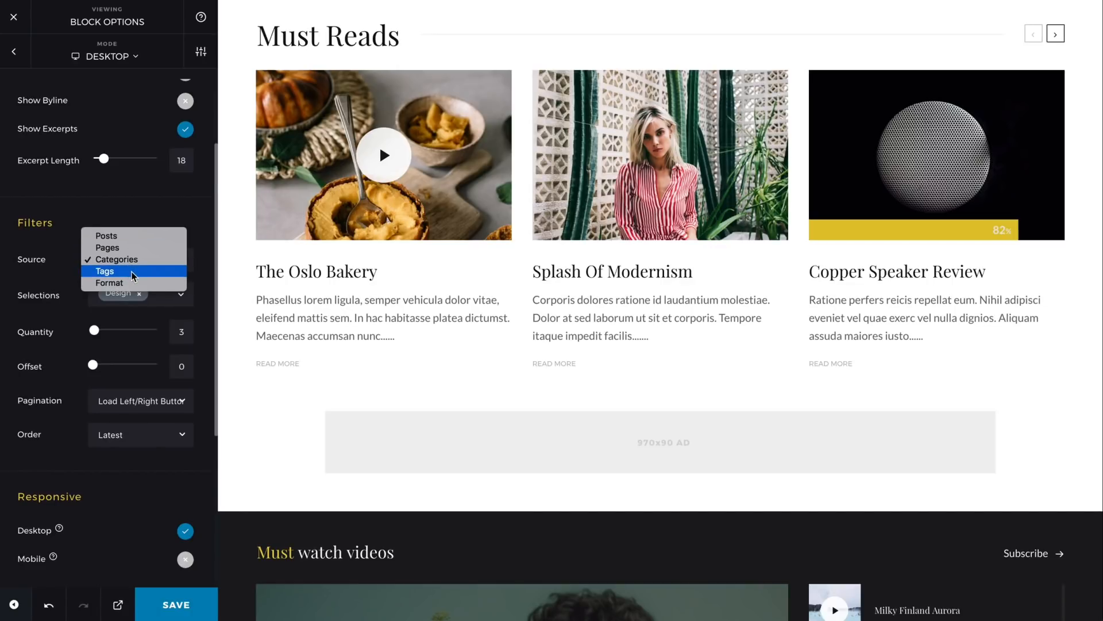
pyautogui.click(133, 272)
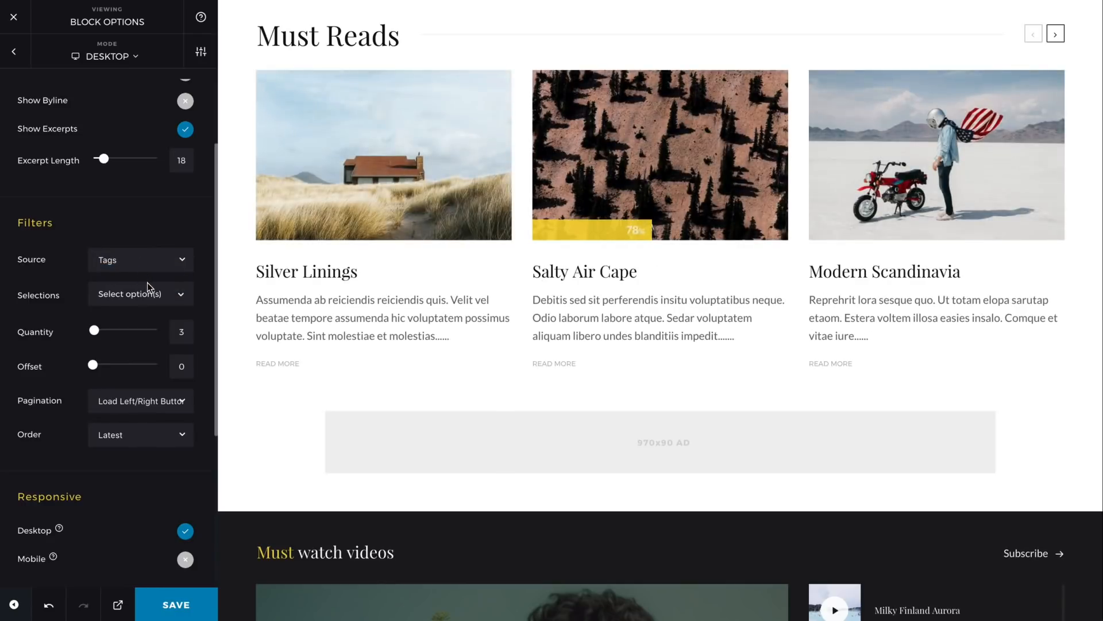
pyautogui.click(149, 290)
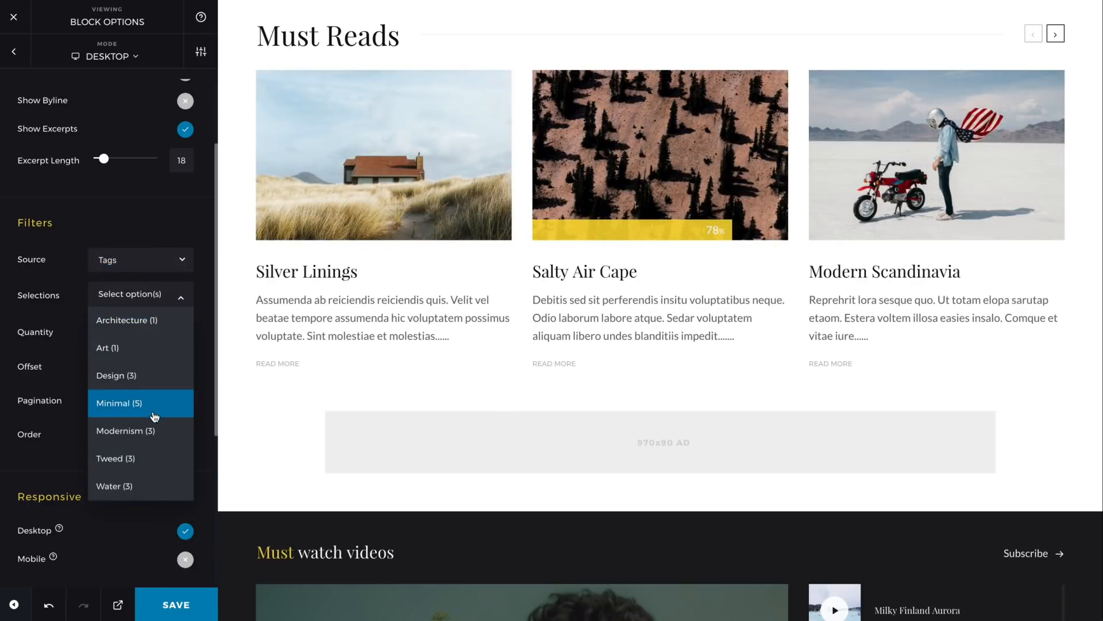
pyautogui.click(154, 431)
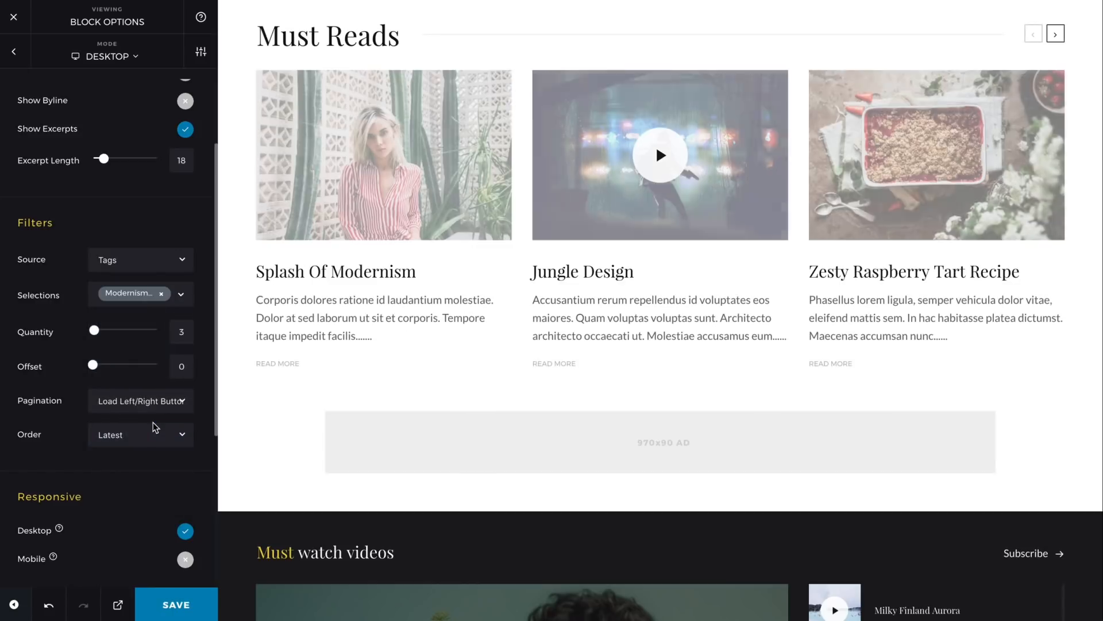
# Step: Set the Must Reads block's source to Posts and select Twin Chaos, Flying Concrete and Icelandic Salt Fish
pyautogui.click(160, 269)
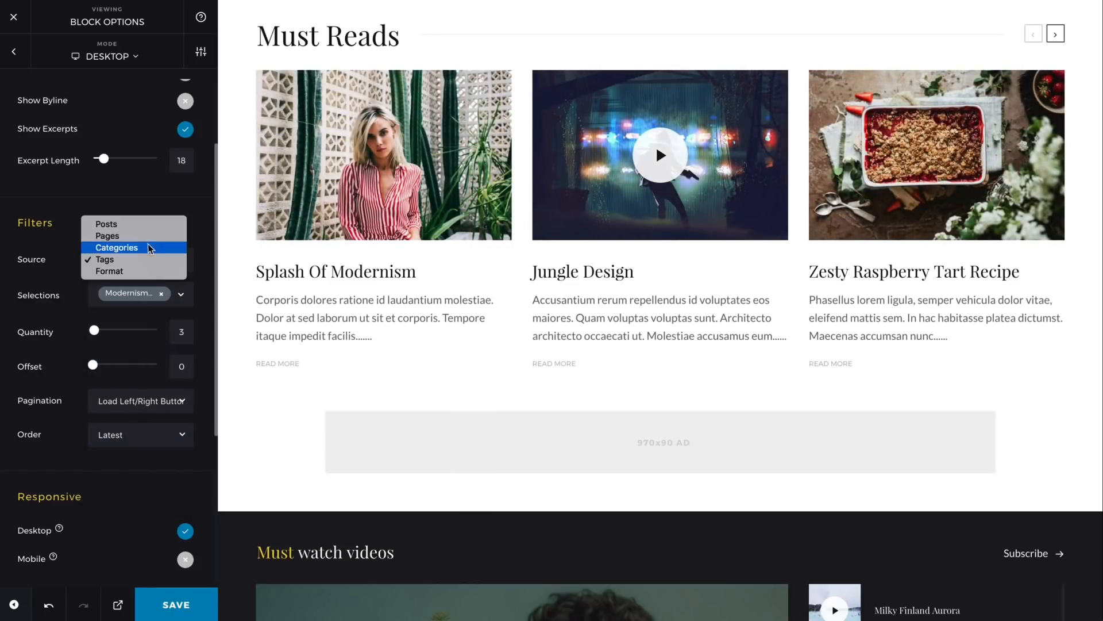
pyautogui.click(143, 224)
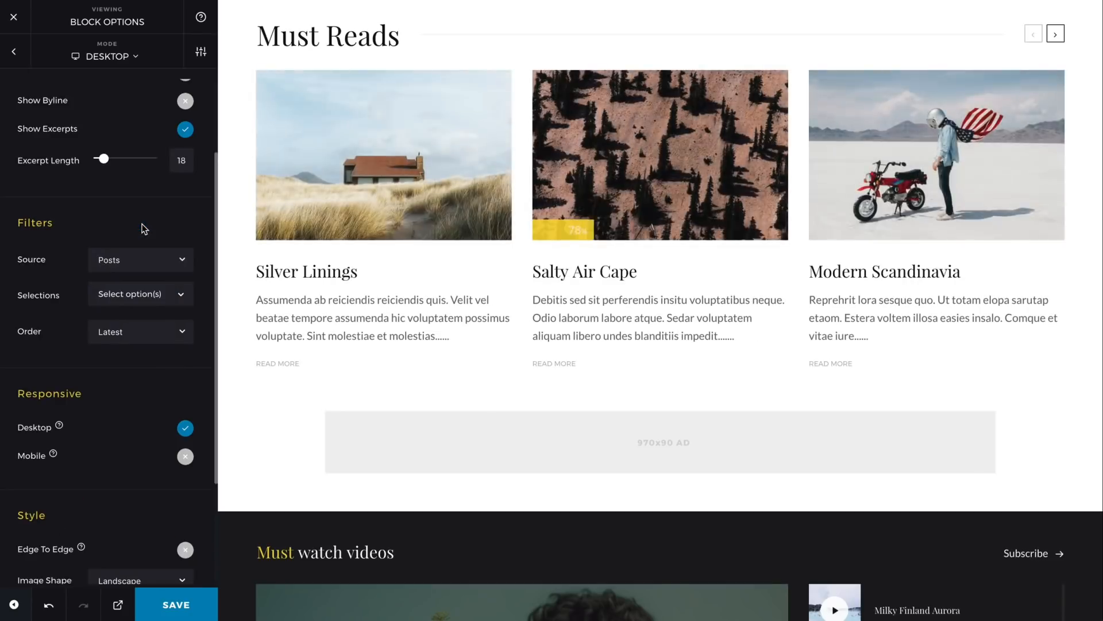
pyautogui.click(146, 291)
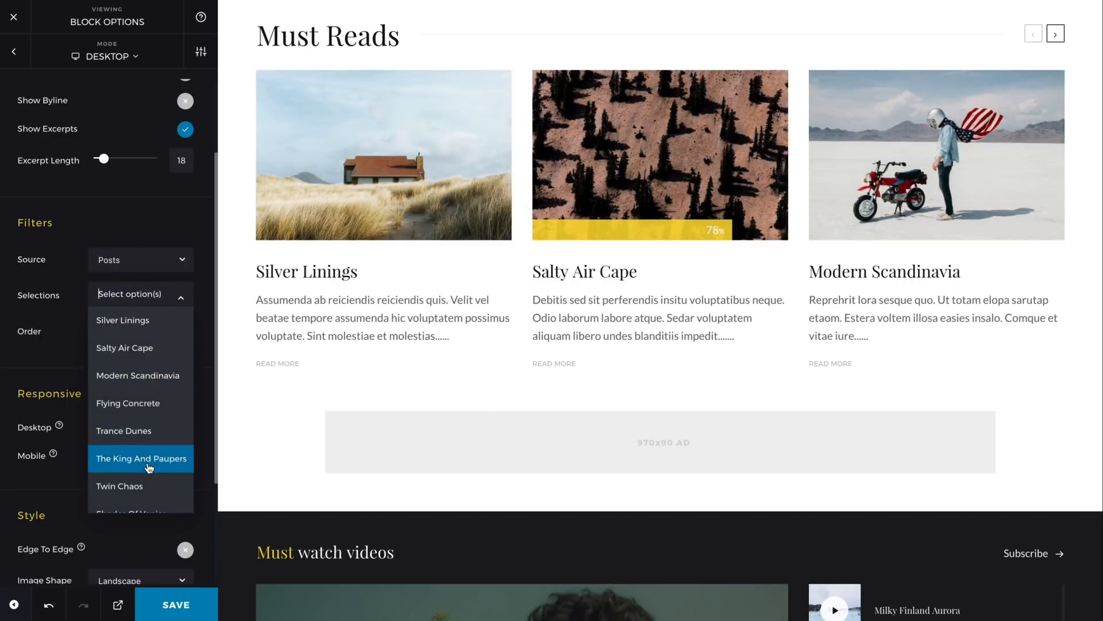
pyautogui.click(149, 483)
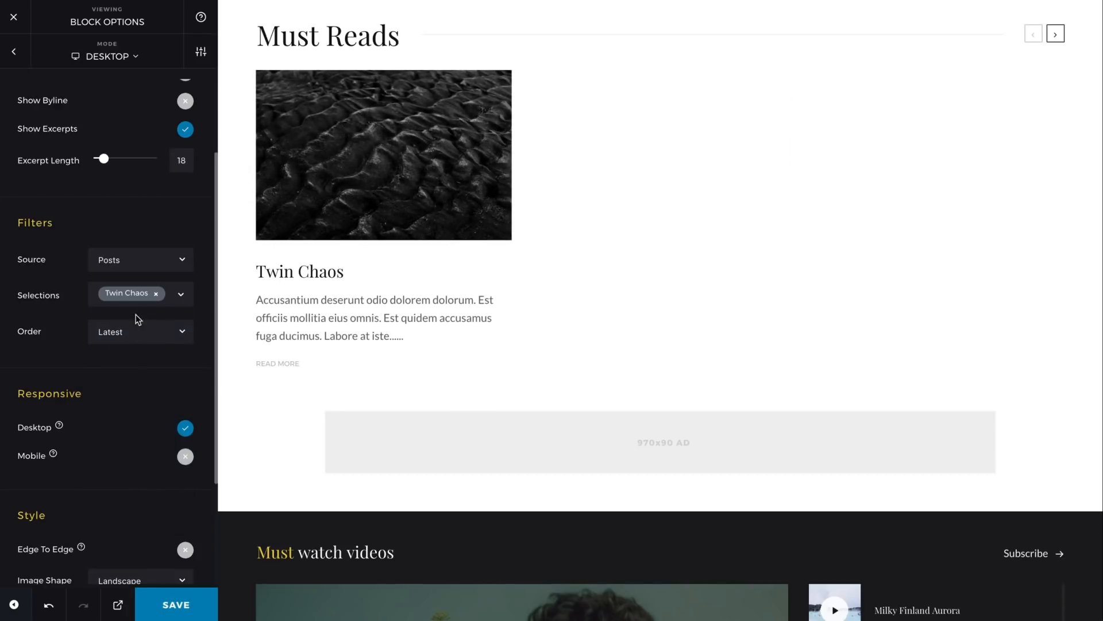
pyautogui.click(173, 300)
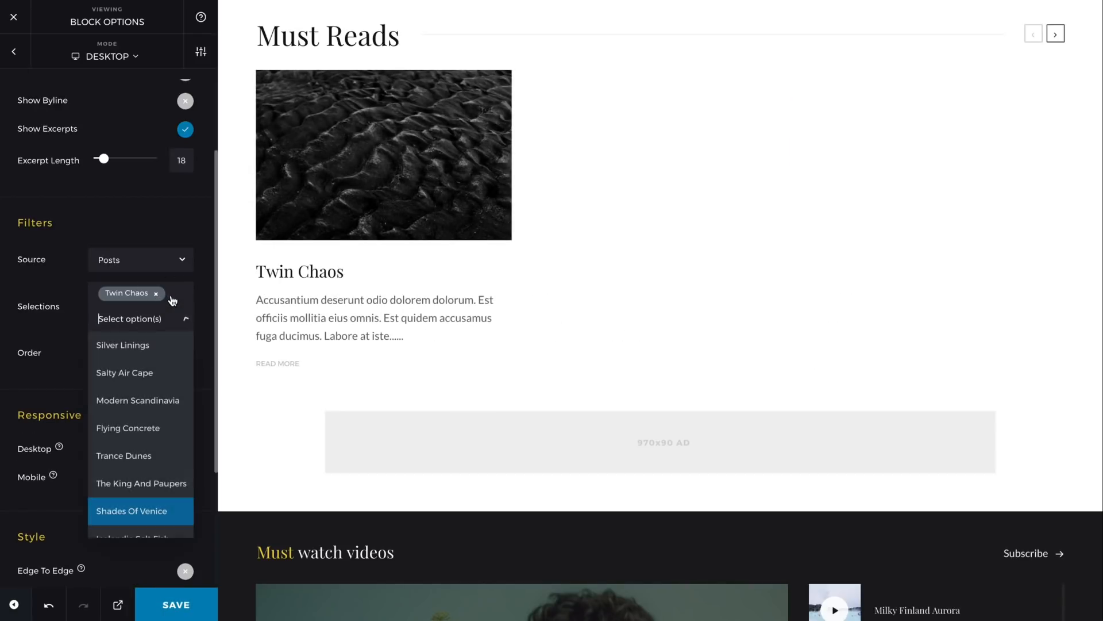
pyautogui.click(154, 427)
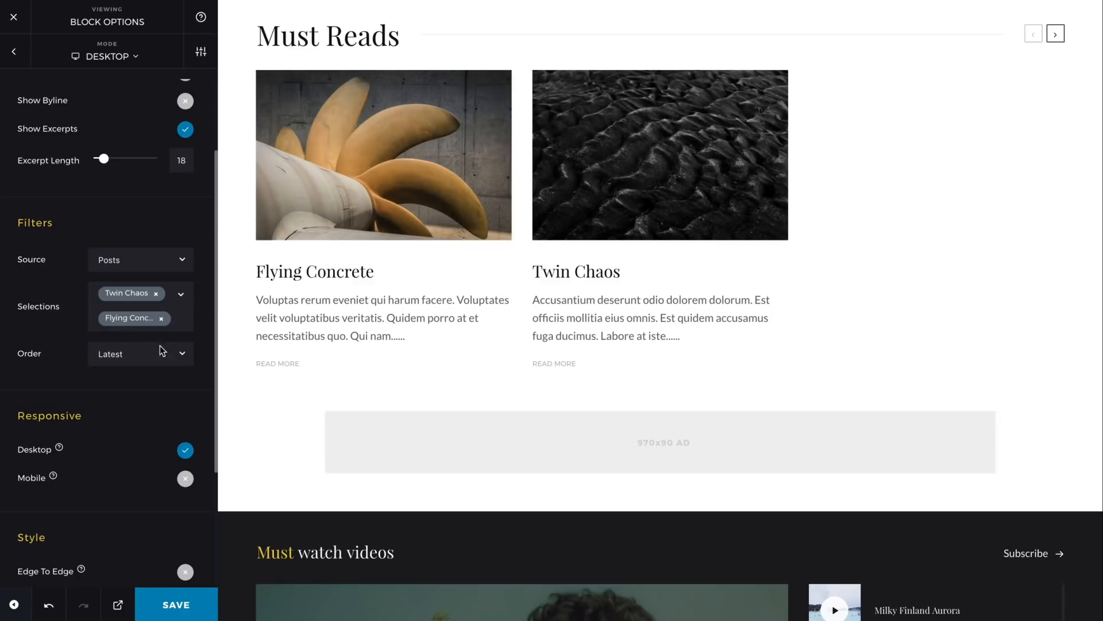
pyautogui.click(180, 309)
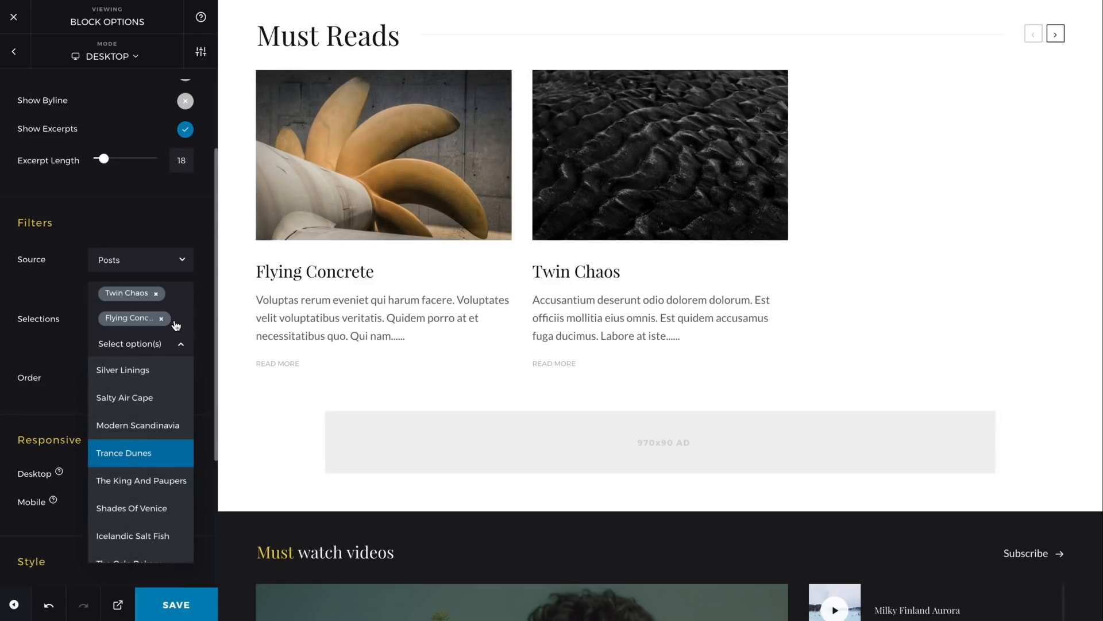
pyautogui.write('fis')
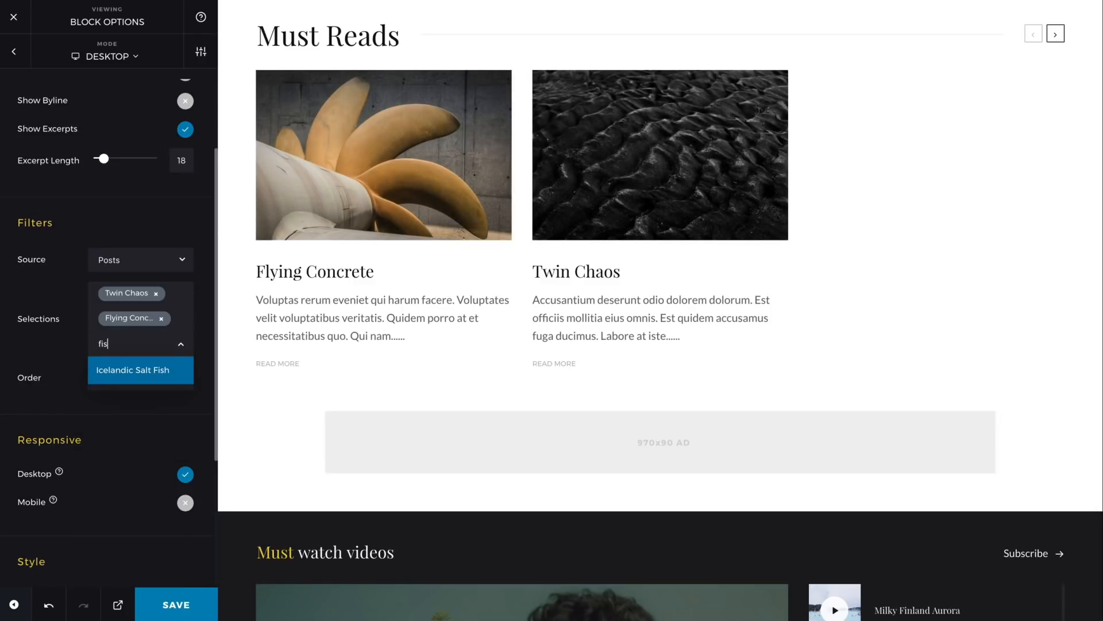
pyautogui.click(161, 372)
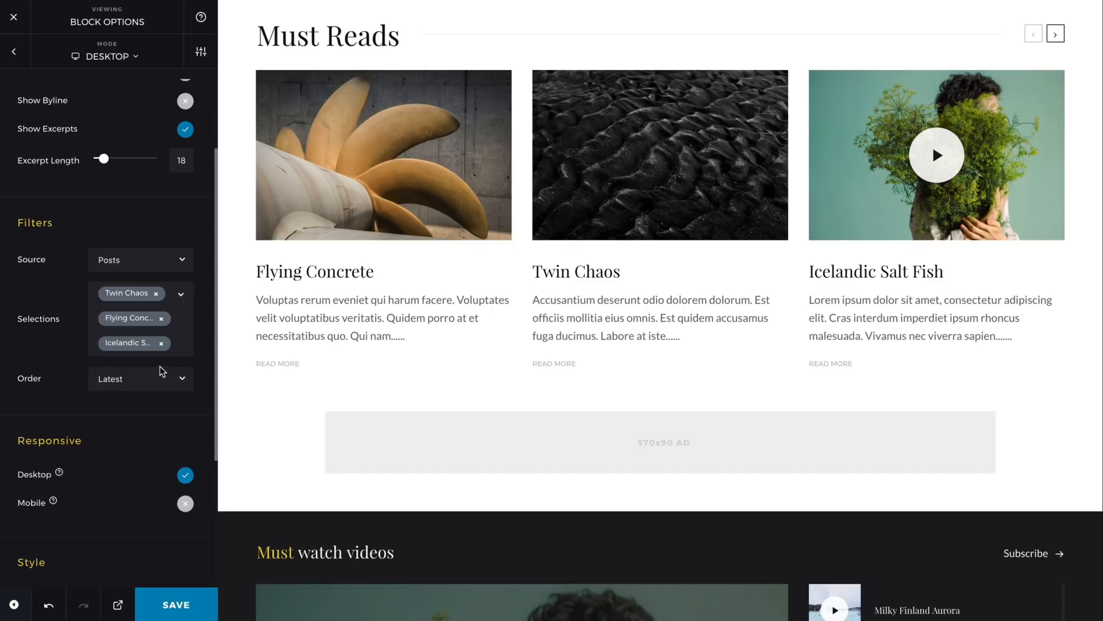
# Step: Switch the Must Reads block's source back to Categories, and change its pagination to None and finally to Load More Button
pyautogui.click(164, 267)
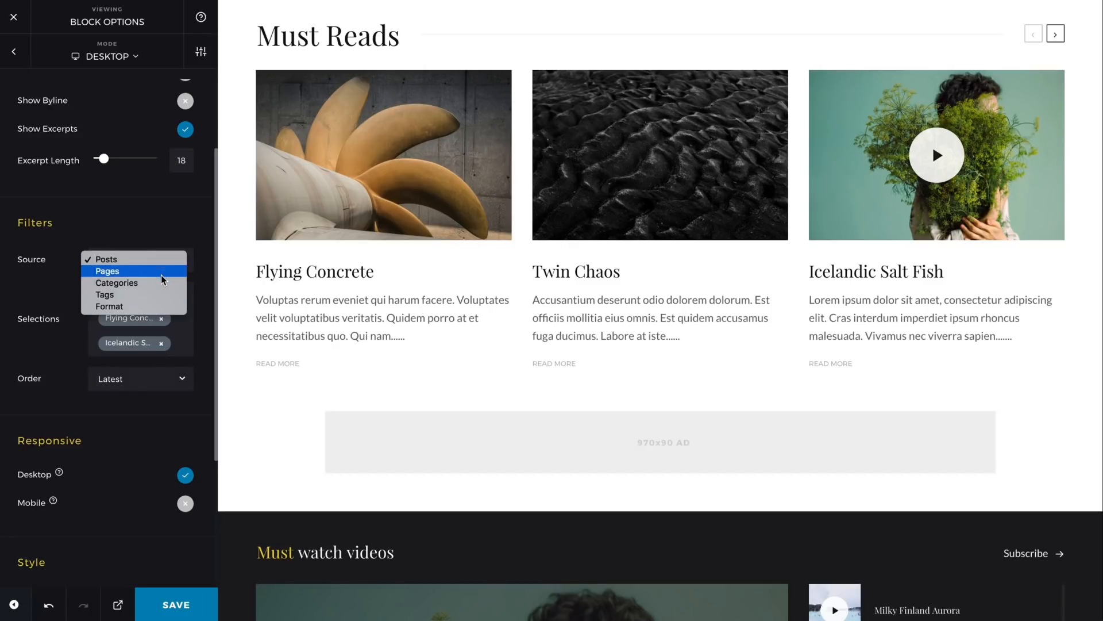
pyautogui.click(159, 282)
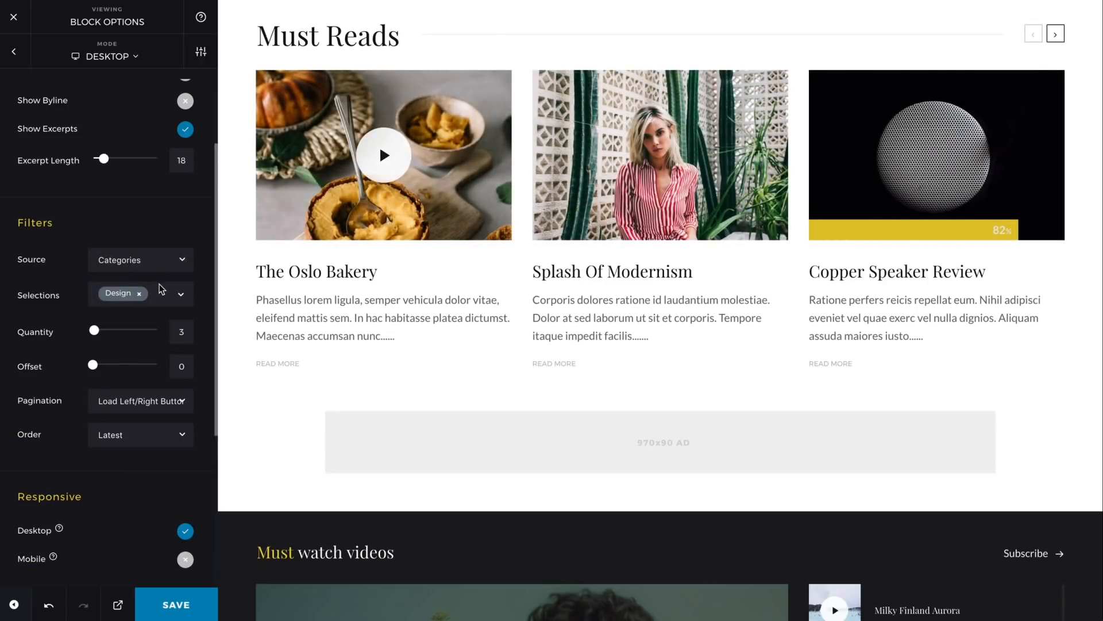
pyautogui.click(122, 402)
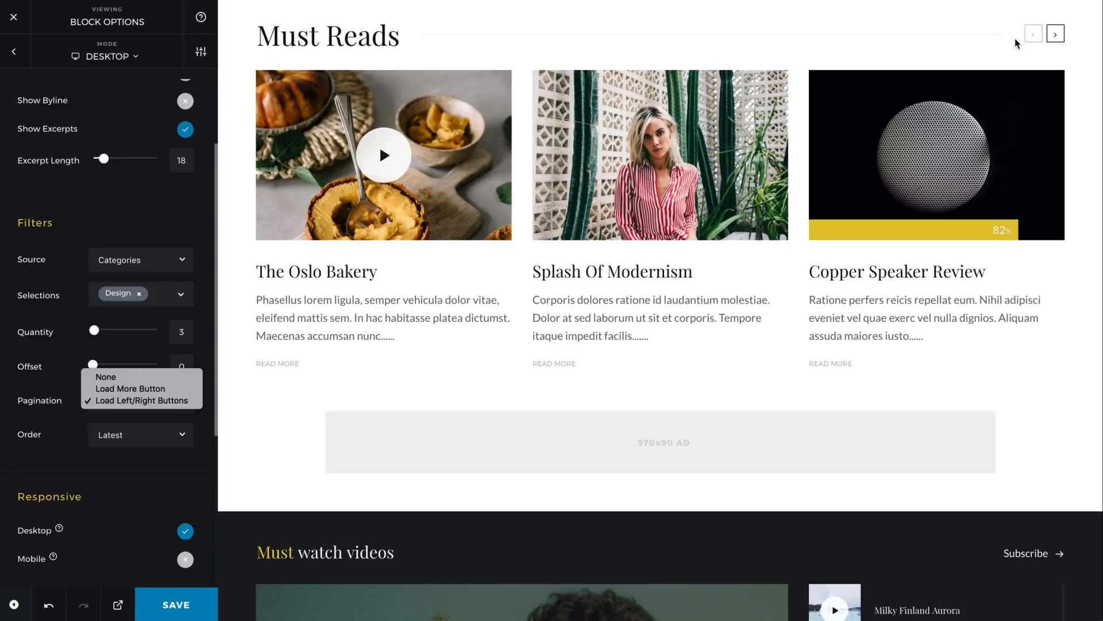
pyautogui.click(110, 377)
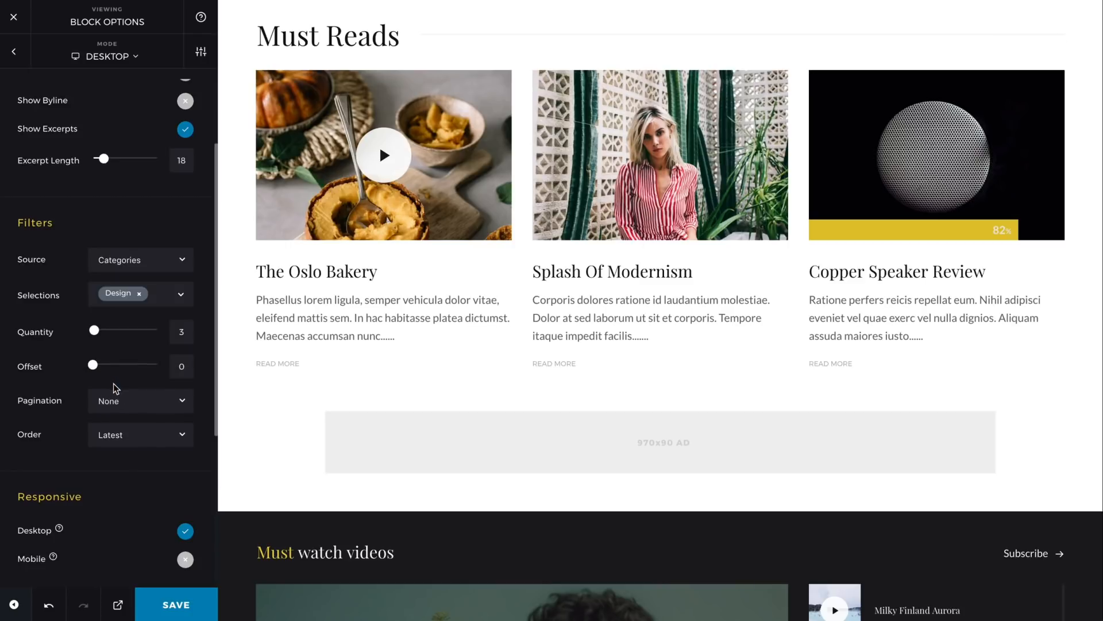
pyautogui.click(123, 401)
pyautogui.click(123, 414)
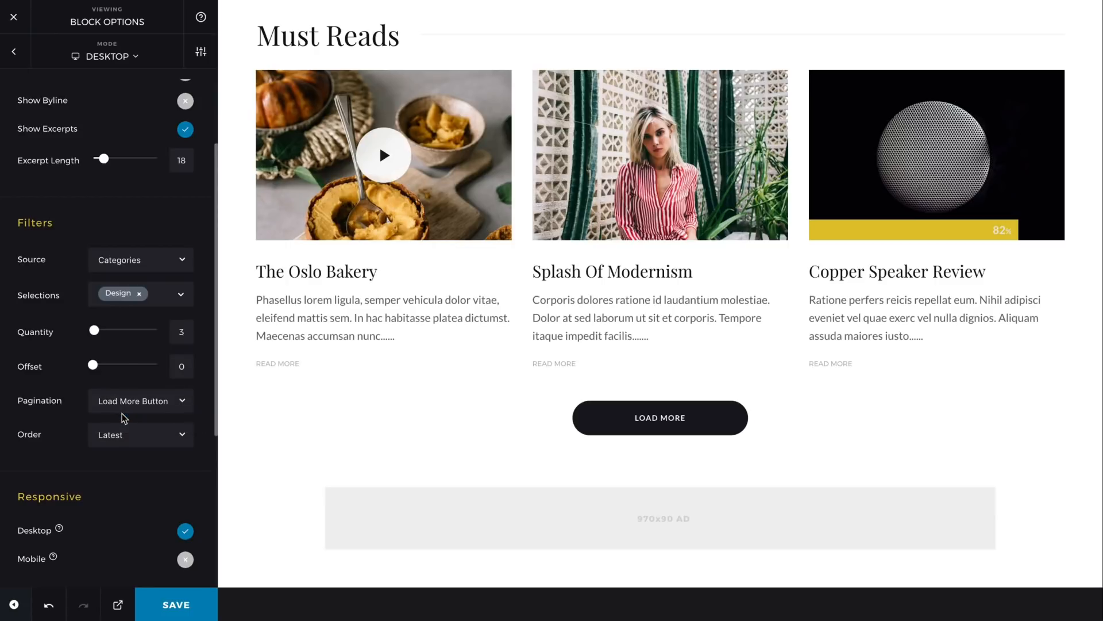
# Step: Return to the desktop layout's block list, look through it, and open the library of addable blocks
pyautogui.click(14, 52)
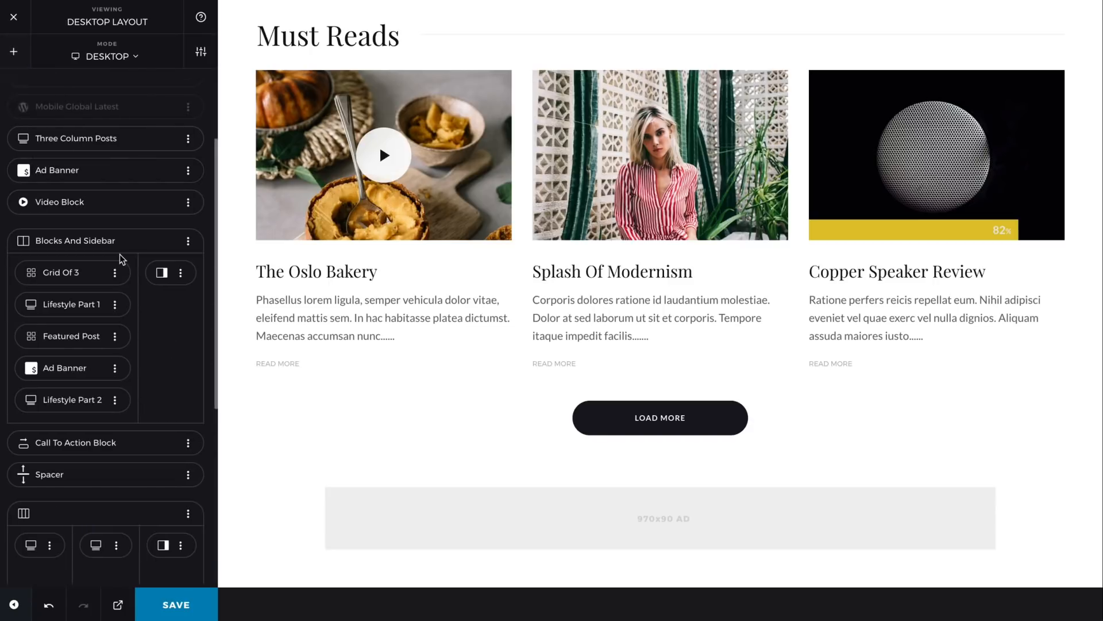
pyautogui.scroll(-6, 119, 256)
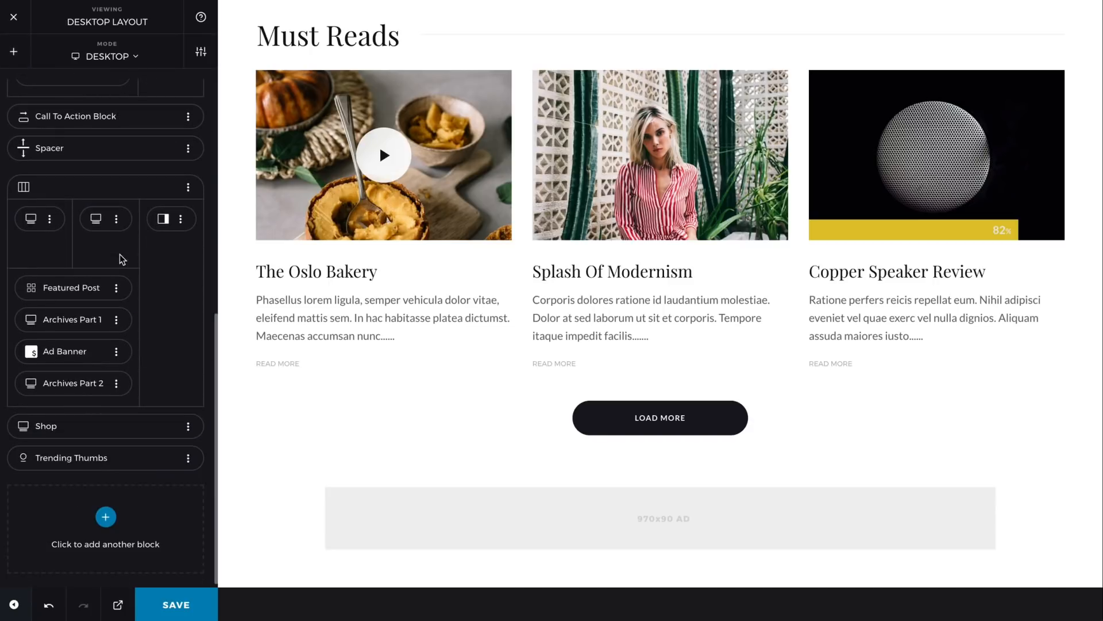
pyautogui.scroll(8, 121, 259)
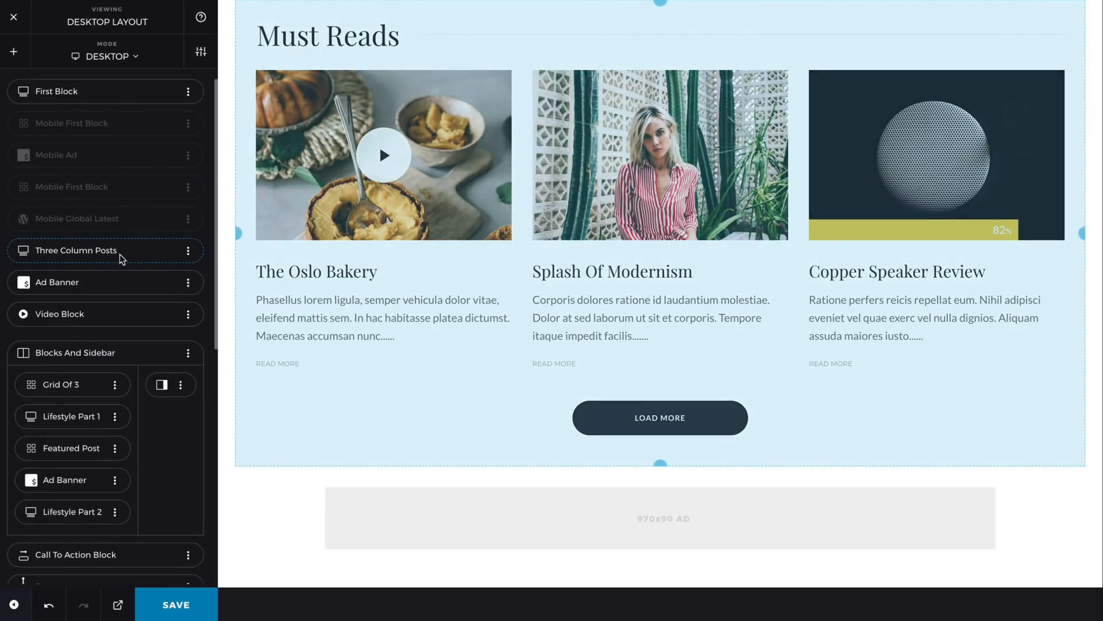
pyautogui.click(23, 64)
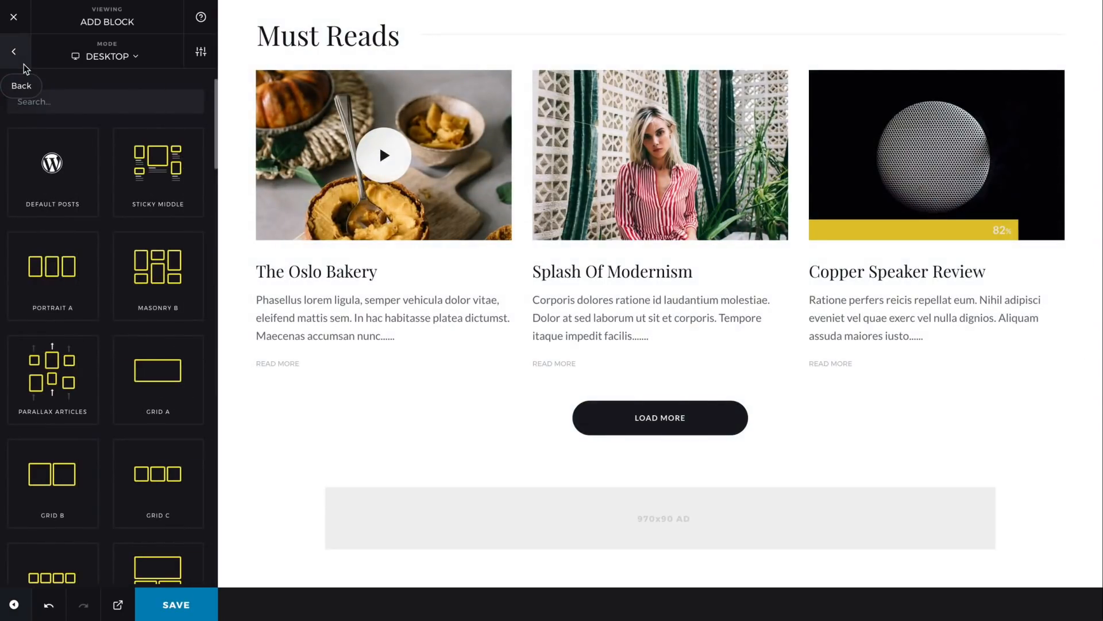
# Step: Look over the page's general and backup options, and delete all blocks with the Reset option
pyautogui.click(198, 65)
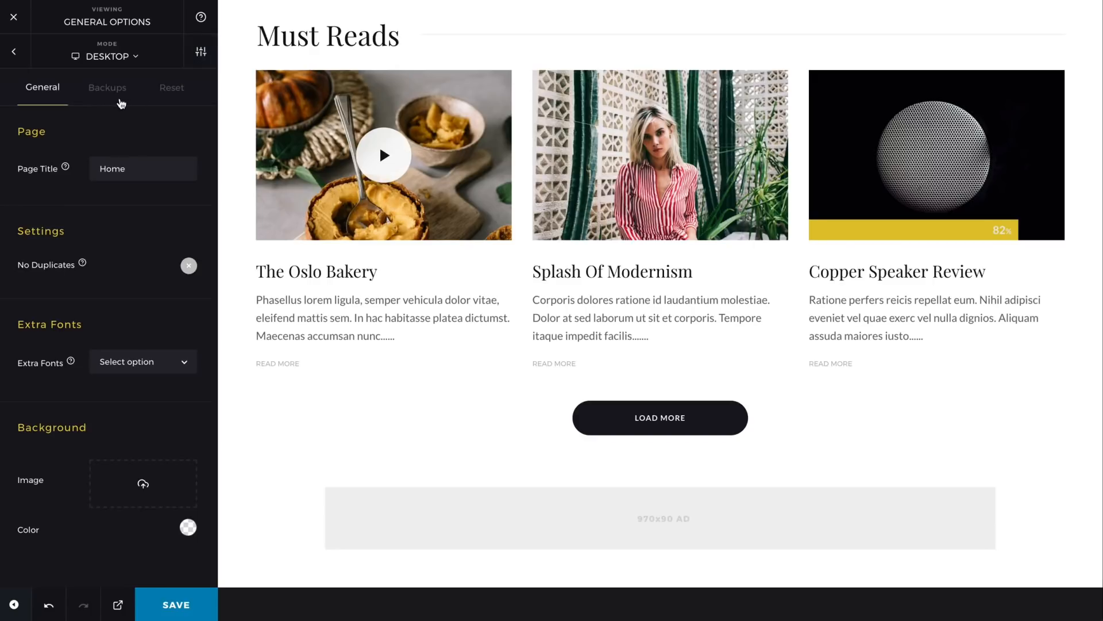
pyautogui.click(114, 103)
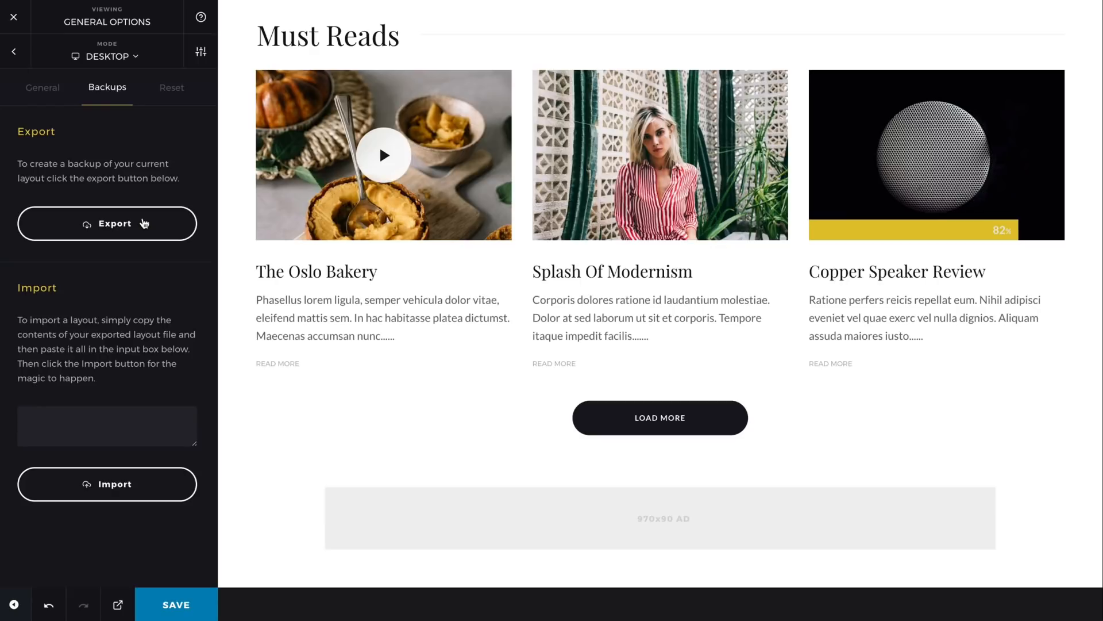
pyautogui.click(174, 92)
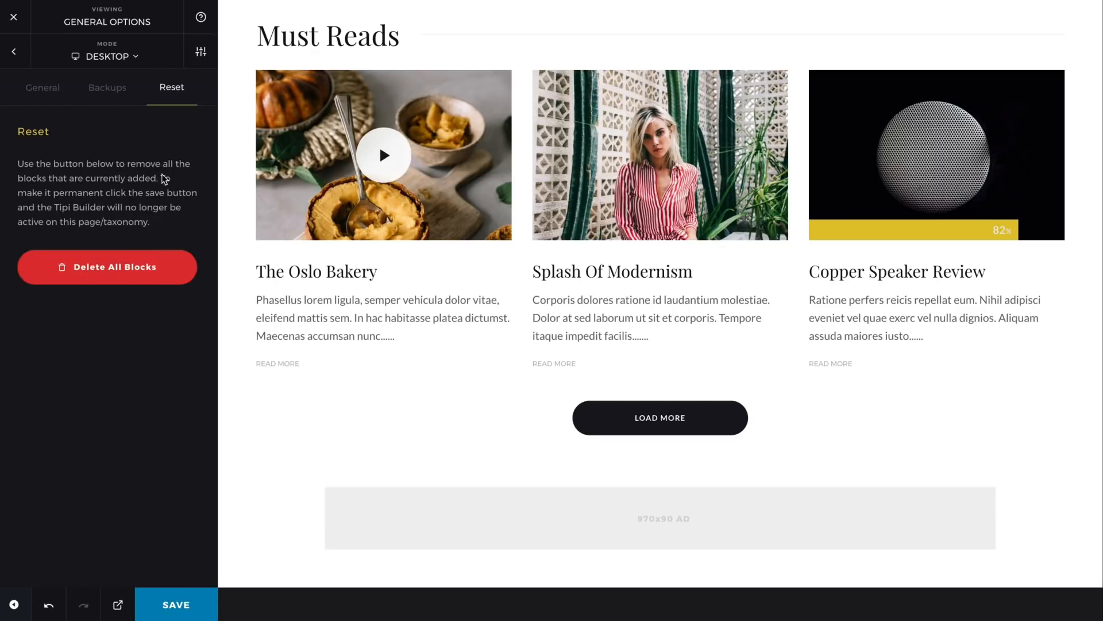
pyautogui.click(117, 278)
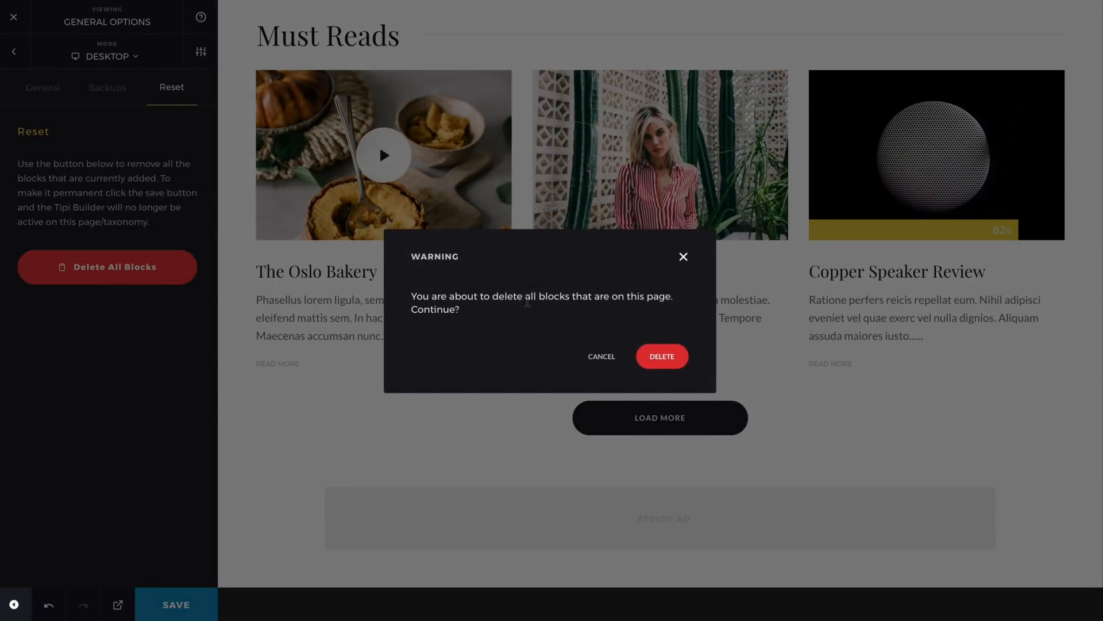
pyautogui.click(661, 355)
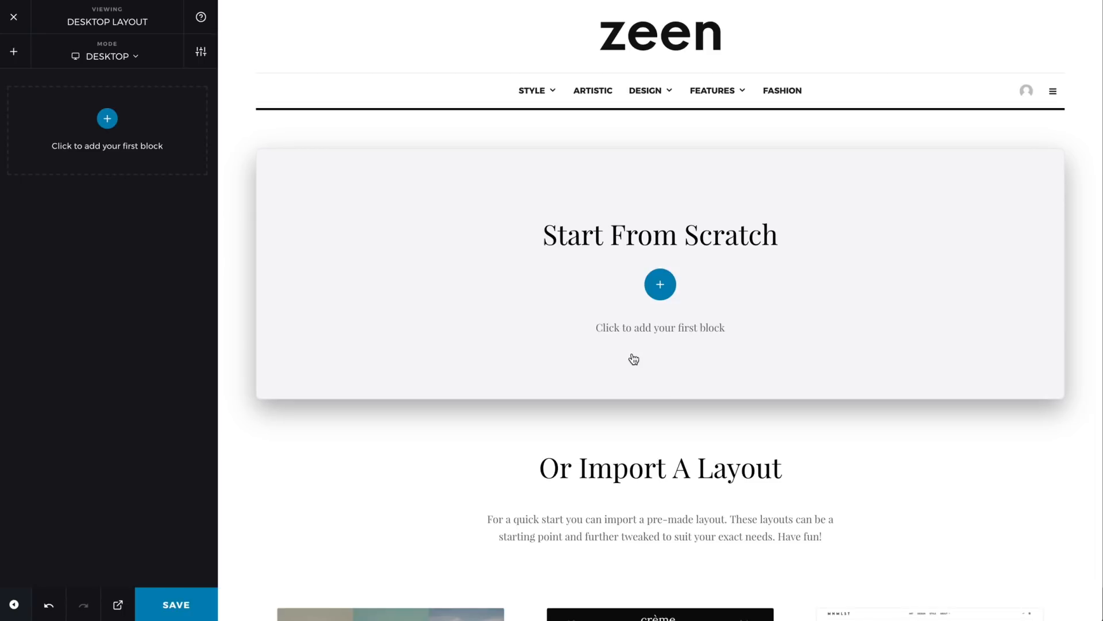
# Step: Start the layout from scratch by searching the blocks for "grid" and adding Grid A as the first block
pyautogui.click(597, 344)
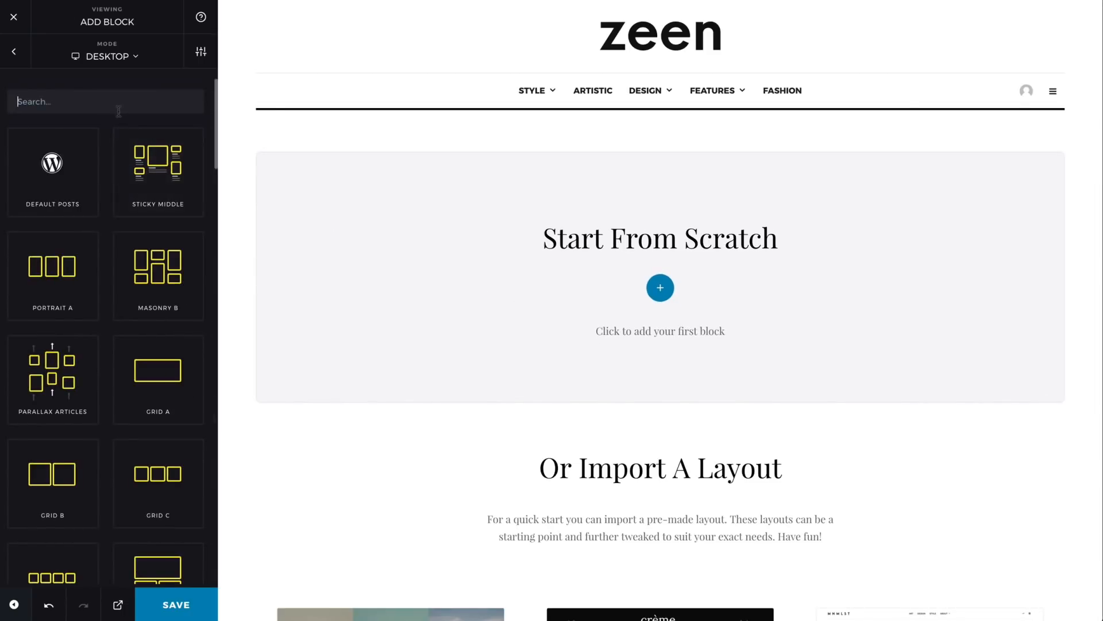
pyautogui.write('grid')
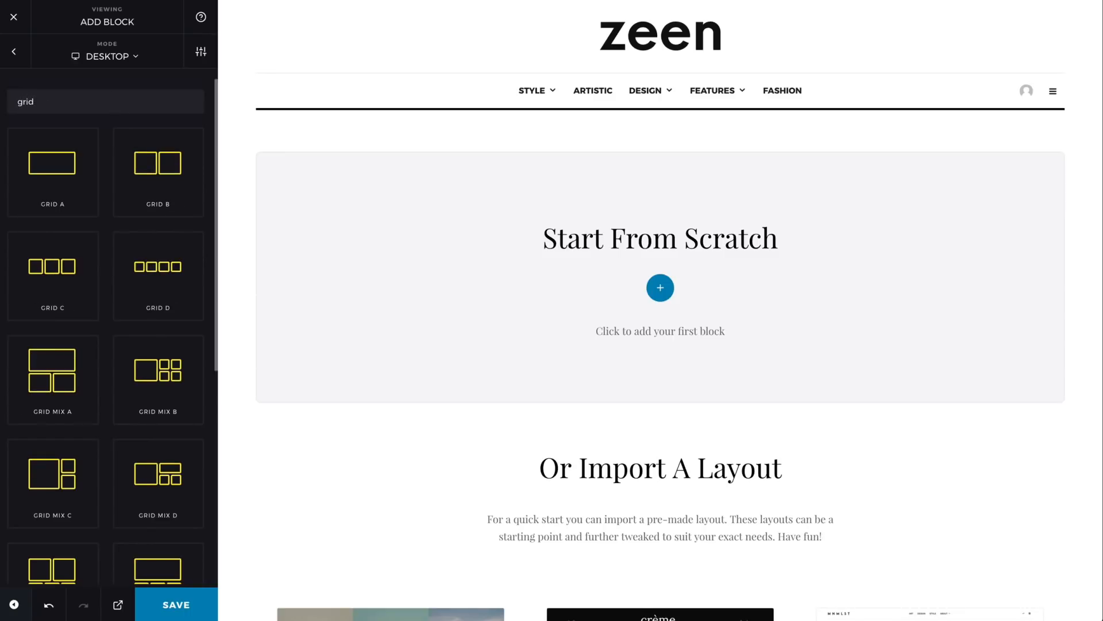
pyautogui.click(76, 181)
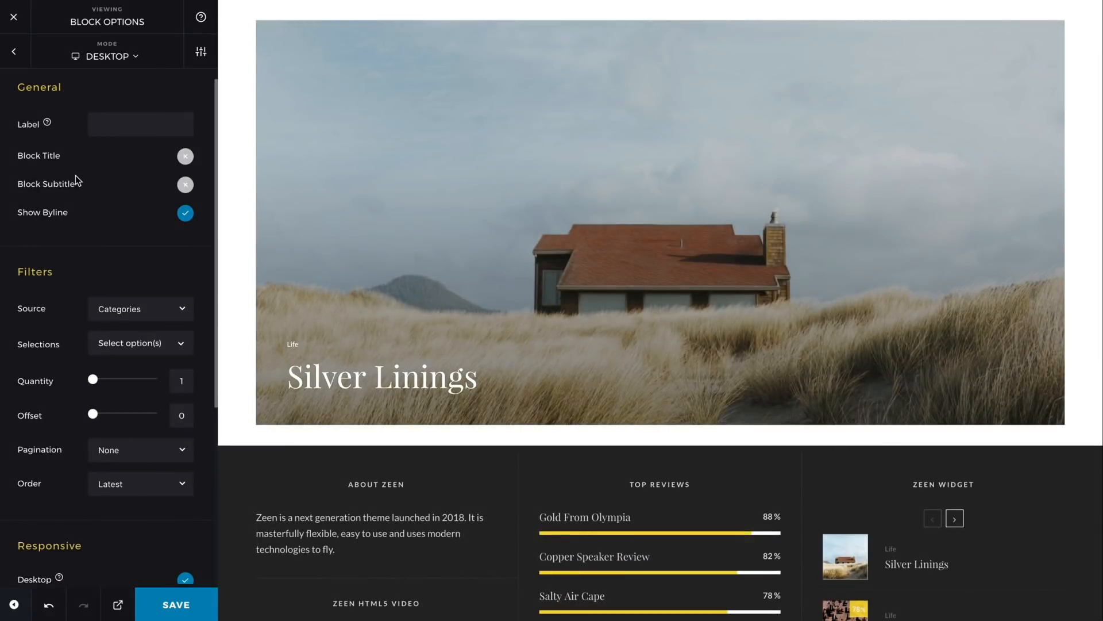
# Step: Reduce the Grid A block's top padding to 0 px on the page preview and check the padding in its style settings
pyautogui.scroll(1, 292, 226)
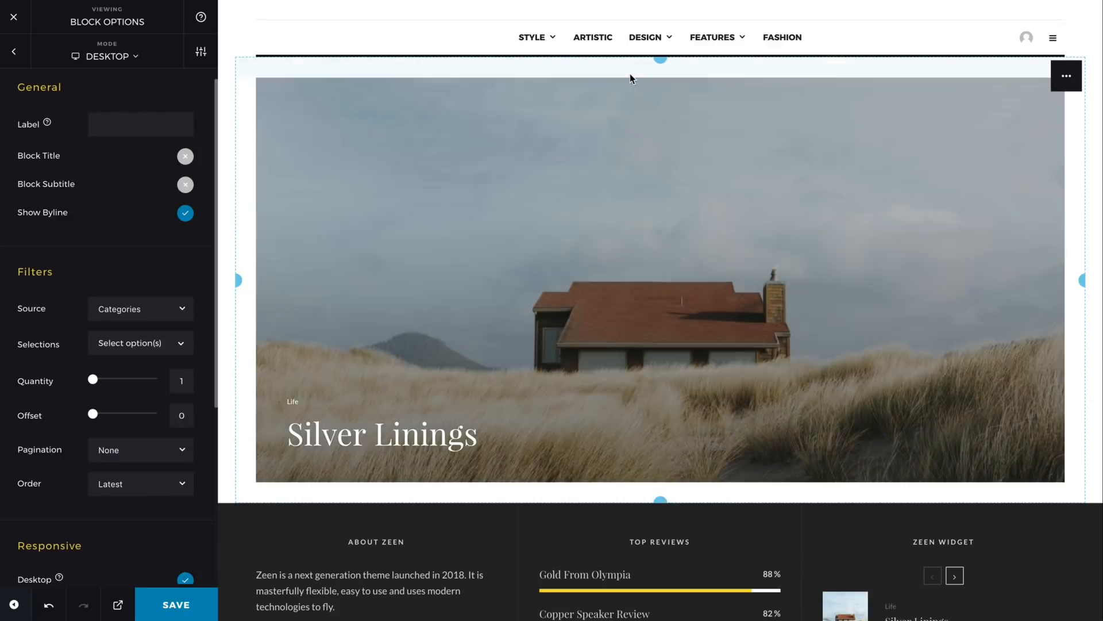
pyautogui.moveTo(630, 74); pyautogui.dragTo(630, 74)
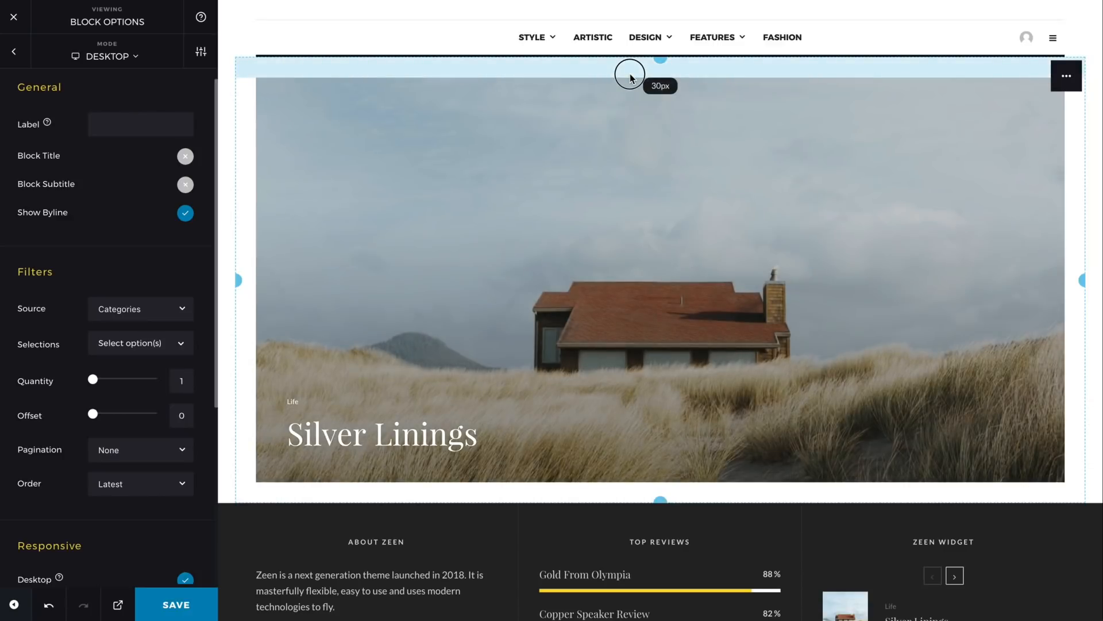
pyautogui.moveTo(630, 74); pyautogui.dragTo(633, 44)
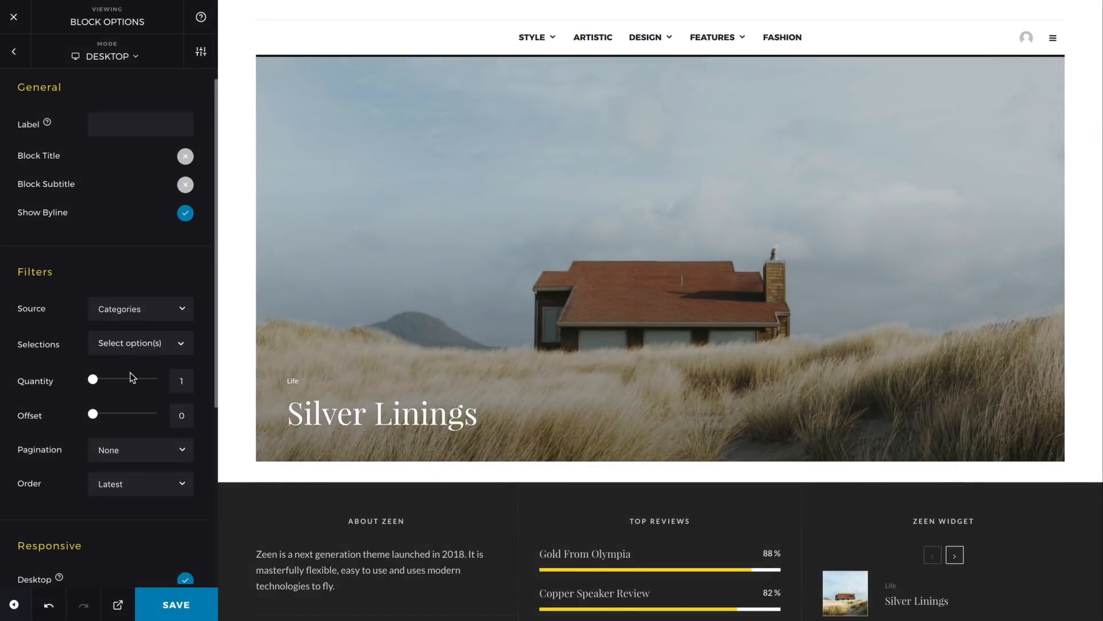
pyautogui.scroll(-5, 130, 372)
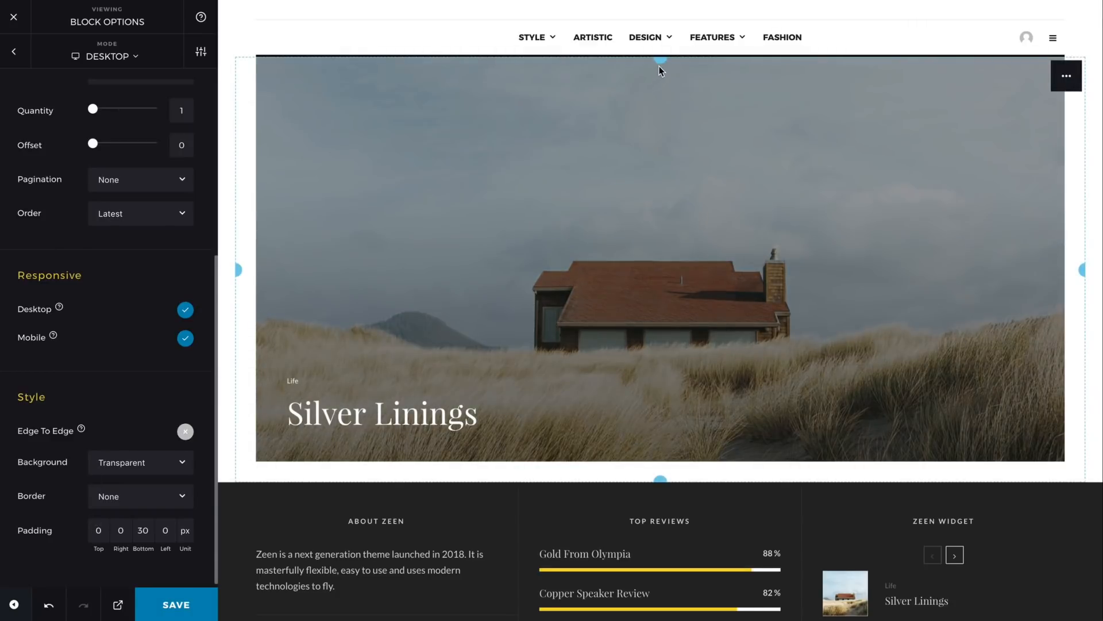
pyautogui.moveTo(661, 61); pyautogui.dragTo(661, 68)
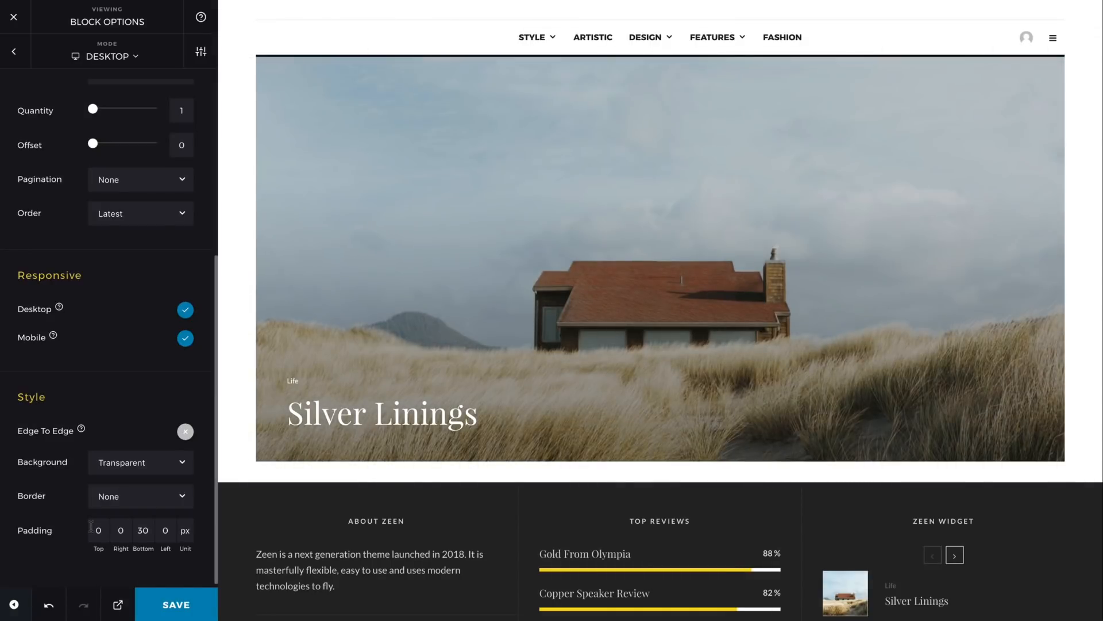
# Step: Set the Grid A block's top padding to 3 px in its style settings
pyautogui.doubleClick(90, 525)
pyautogui.write('2')
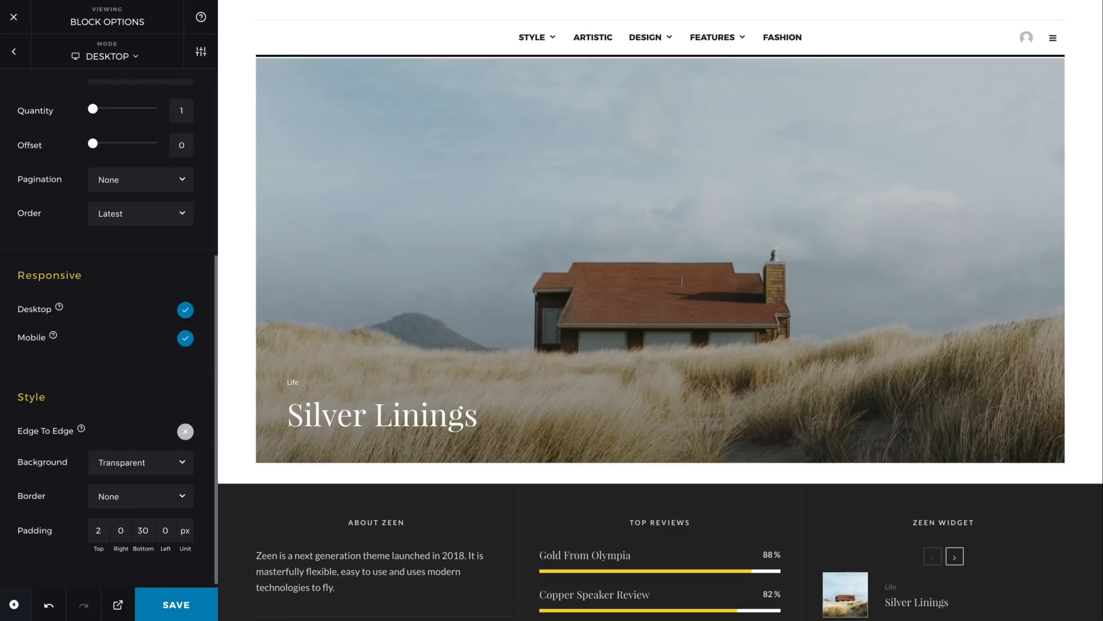
pyautogui.press('Up')
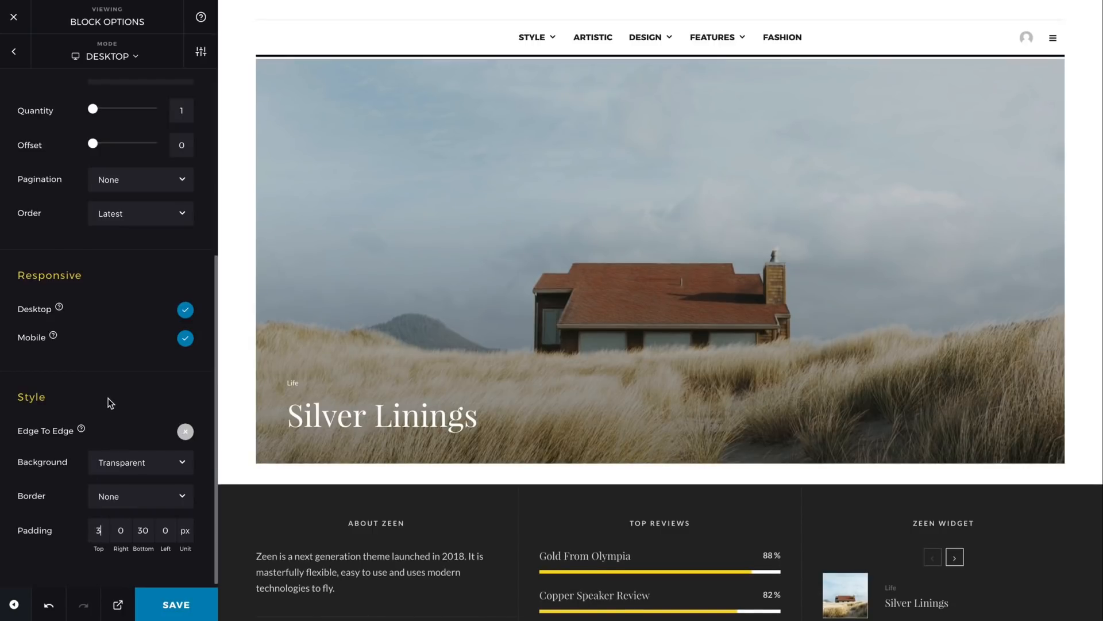
# Step: Try the Edge To Edge style and a quantity of 9 on the Grid A block, restoring each setting after the trial
pyautogui.click(186, 433)
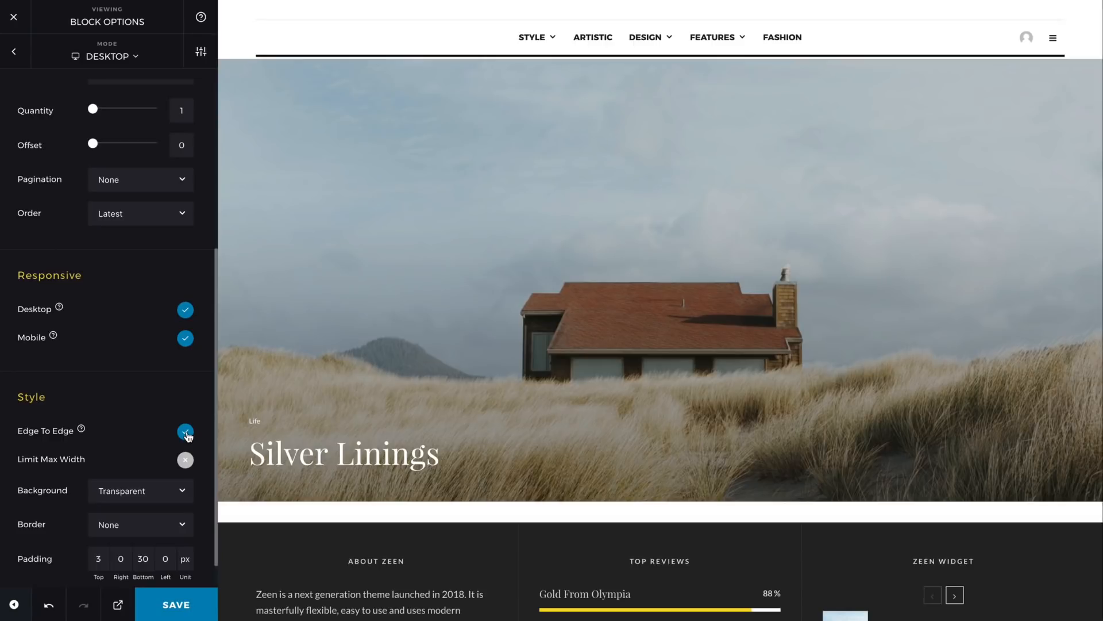
pyautogui.click(185, 432)
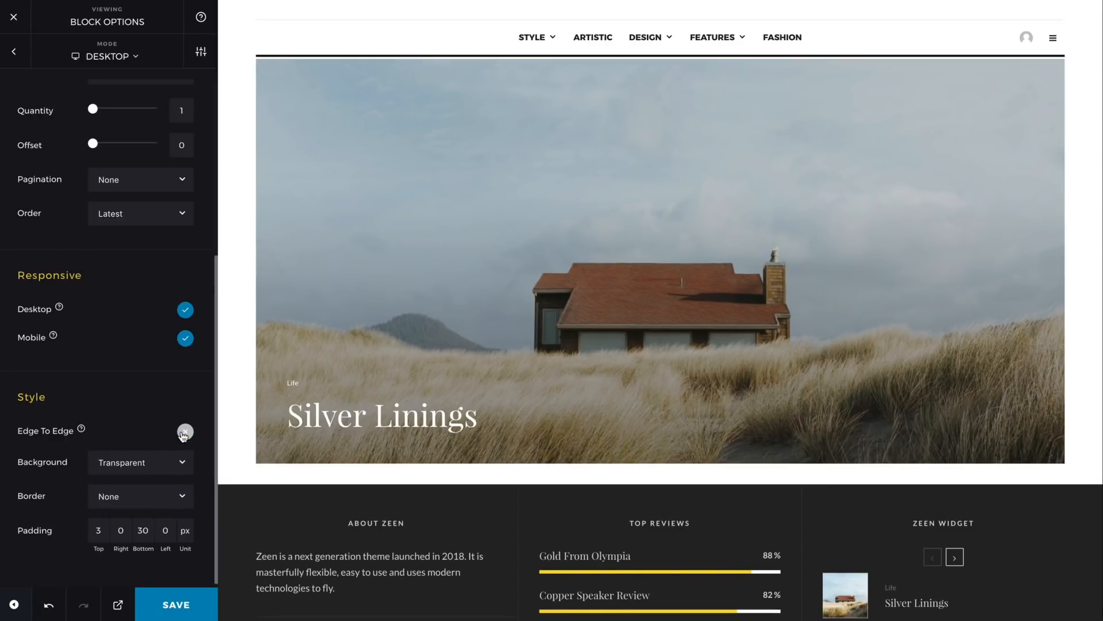
pyautogui.scroll(3, 167, 423)
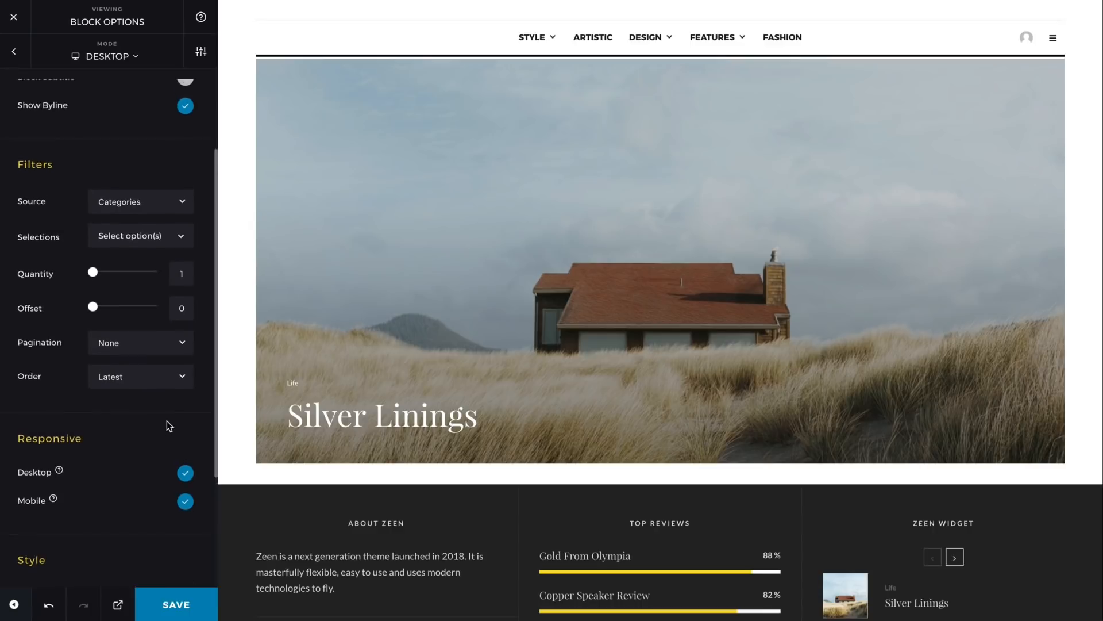
pyautogui.moveTo(99, 276); pyautogui.dragTo(98, 274)
pyautogui.scroll(-6, 460, 472)
pyautogui.scroll(4, 461, 472)
pyautogui.scroll(3, 461, 473)
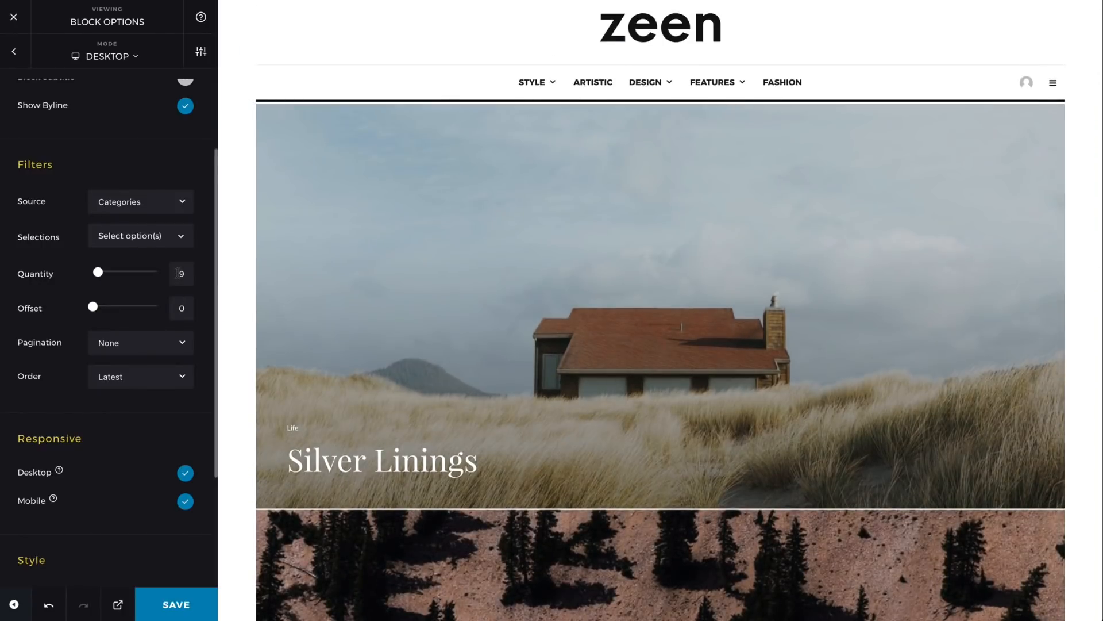
pyautogui.doubleClick(178, 273)
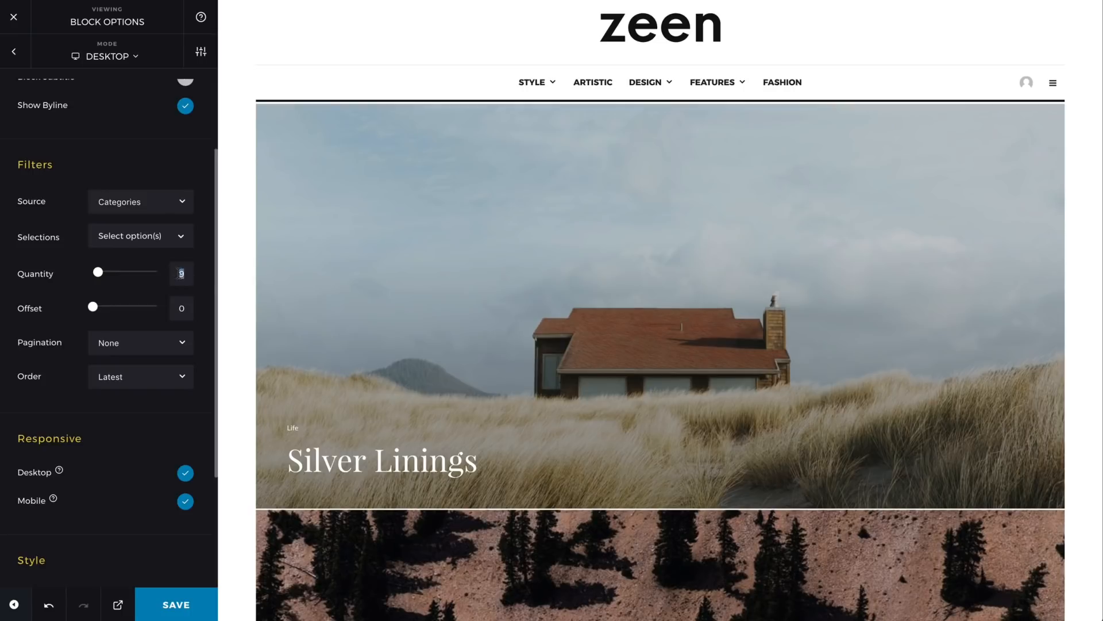
pyautogui.write('1')
pyautogui.click(56, 262)
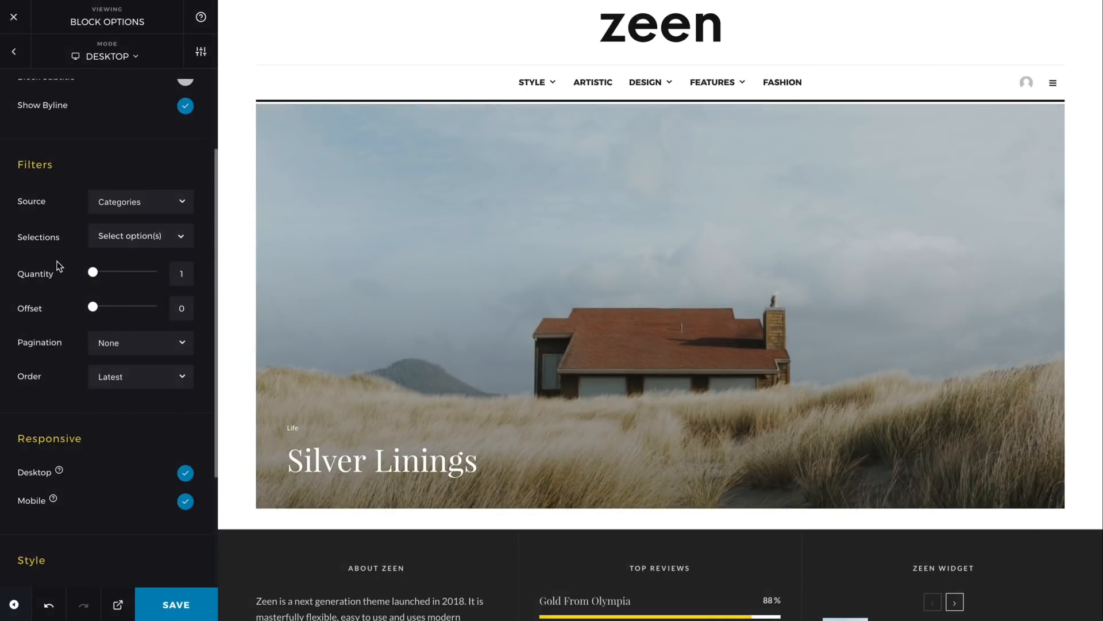
# Step: Label the Grid A block "My First Block" and return to the desktop layout's block list
pyautogui.scroll(2, 57, 261)
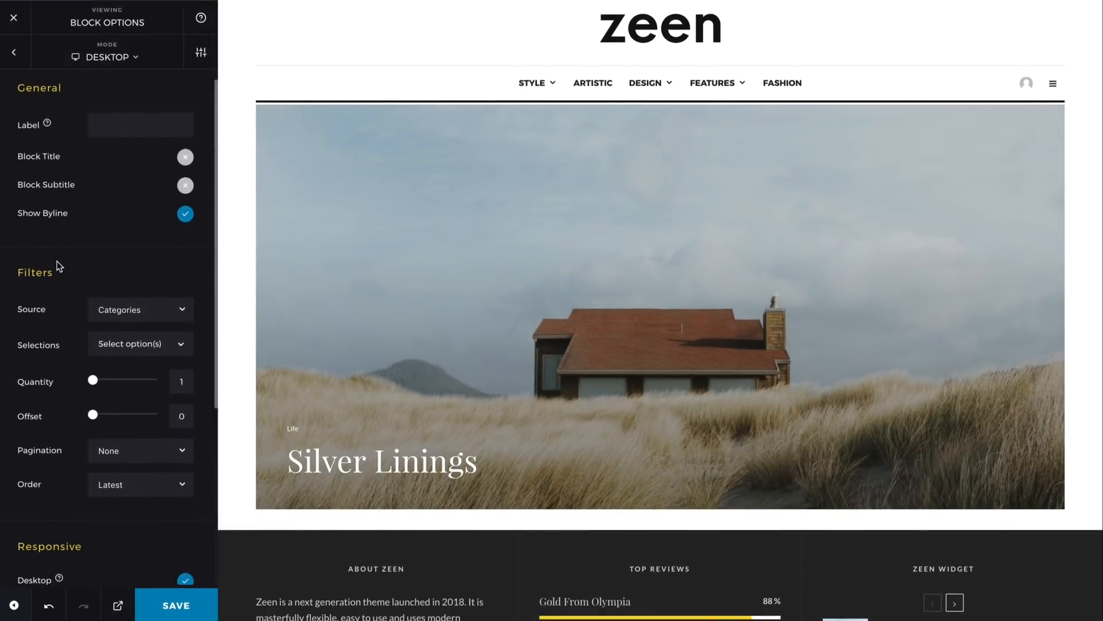
pyautogui.click(126, 128)
pyautogui.write('My First Bloc')
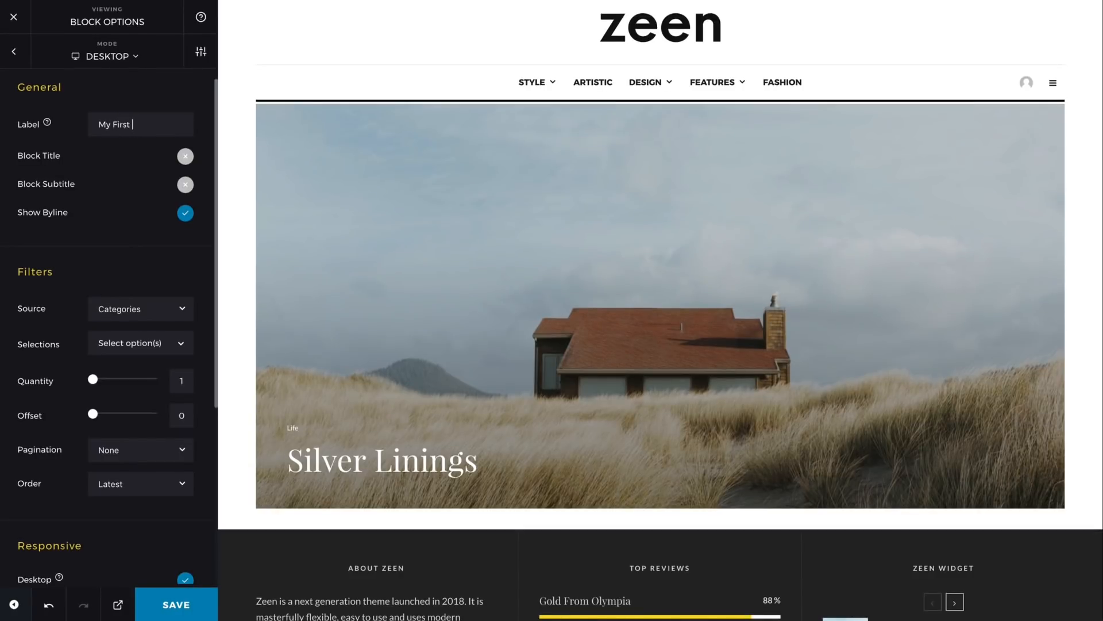
pyautogui.write('k')
pyautogui.click(23, 63)
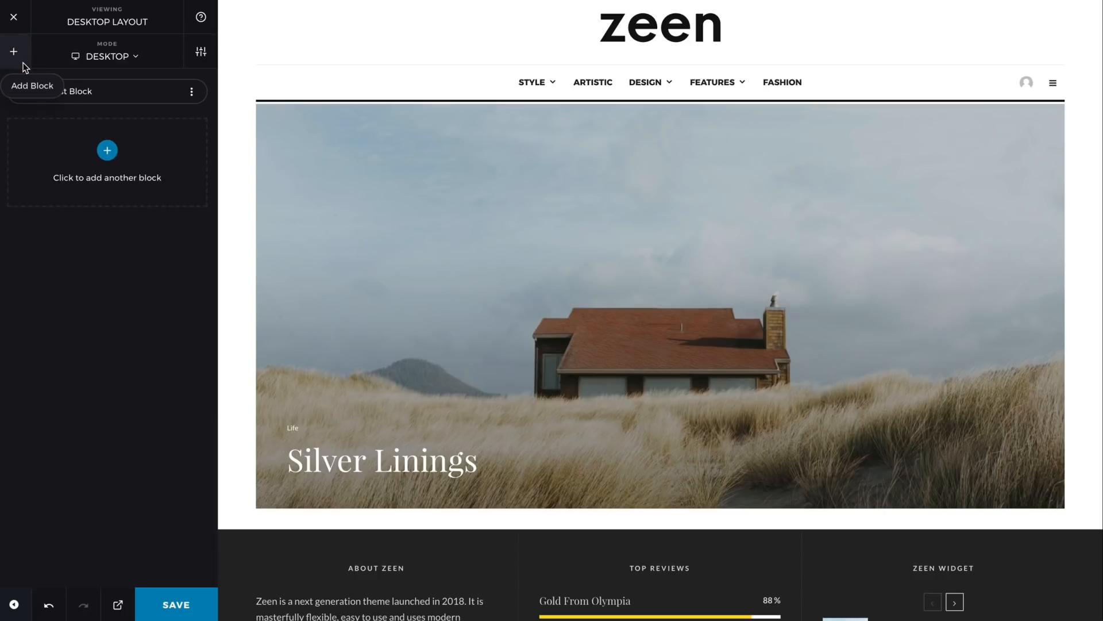
# Step: Add a Portrait A block below the first block and turn off its block title and subtitle
pyautogui.click(22, 63)
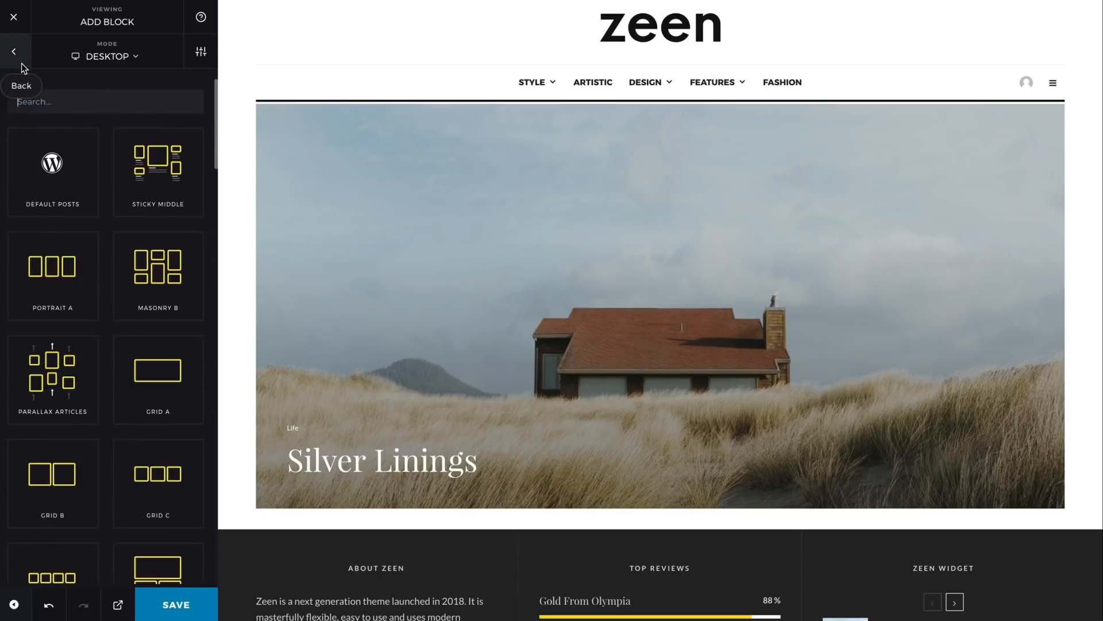
pyautogui.click(74, 286)
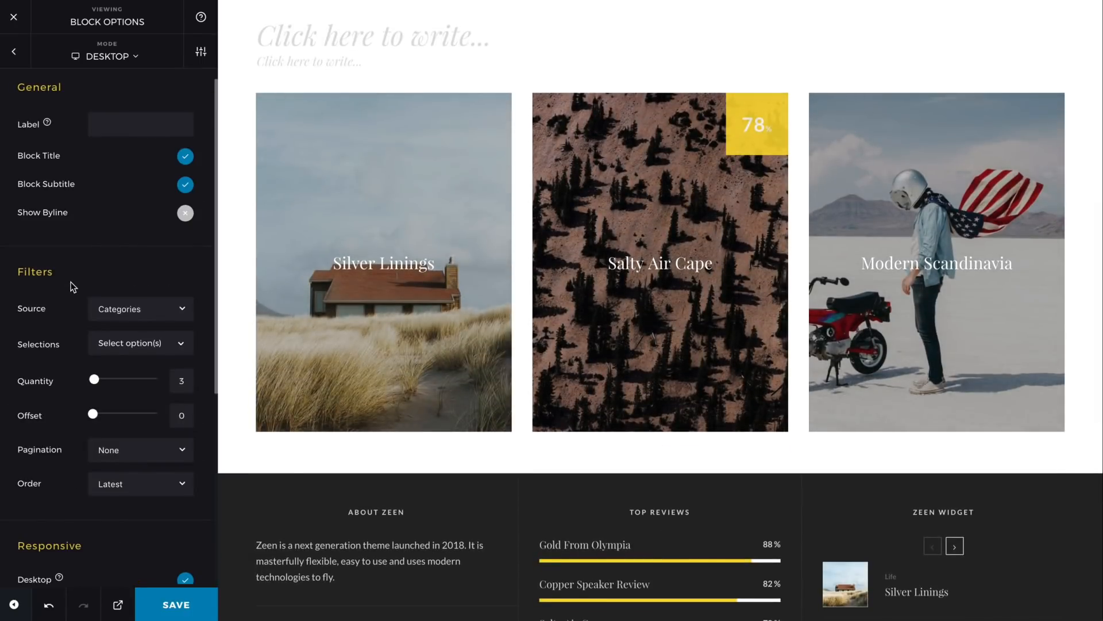
pyautogui.click(186, 157)
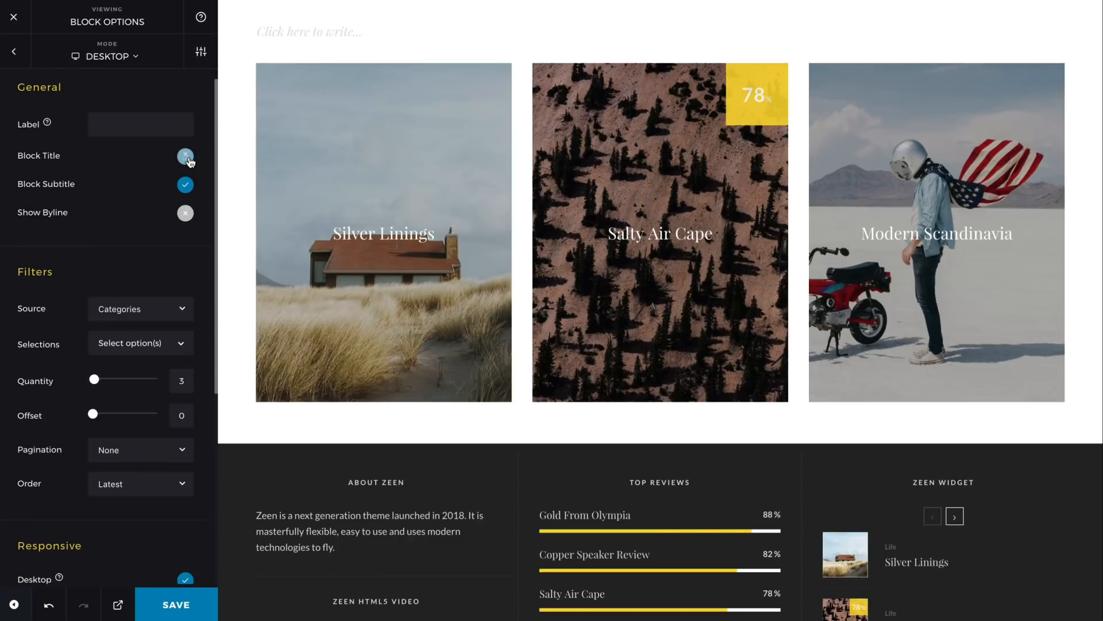
pyautogui.click(187, 185)
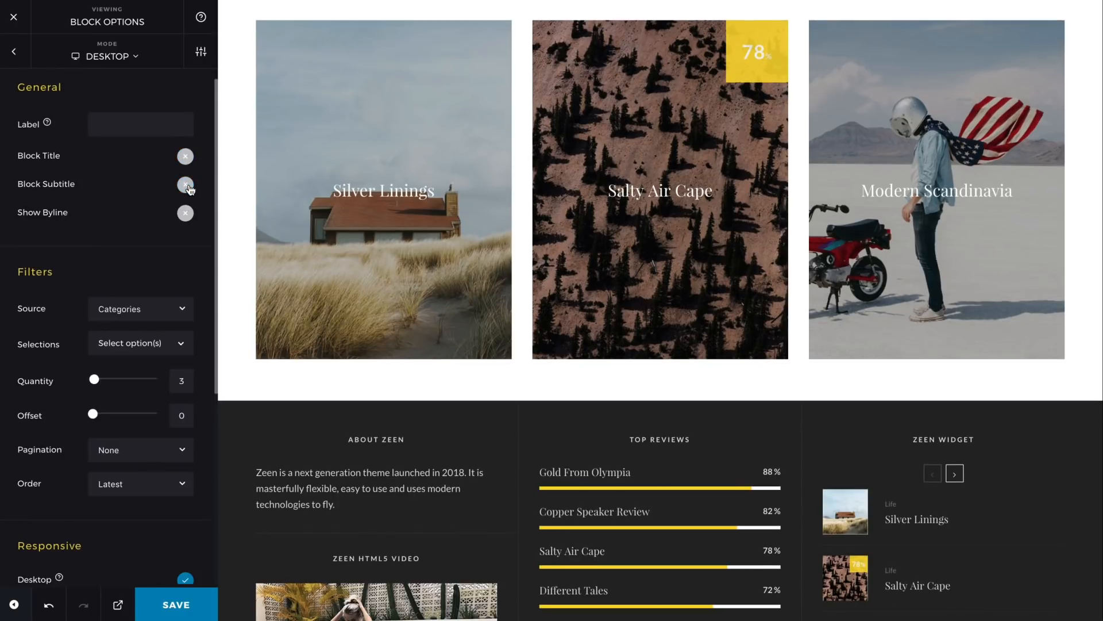
# Step: Label the new block "Portrait" and limit its posts to the Food category
pyautogui.click(132, 133)
pyautogui.write('Portrait')
pyautogui.click(147, 339)
pyautogui.click(137, 452)
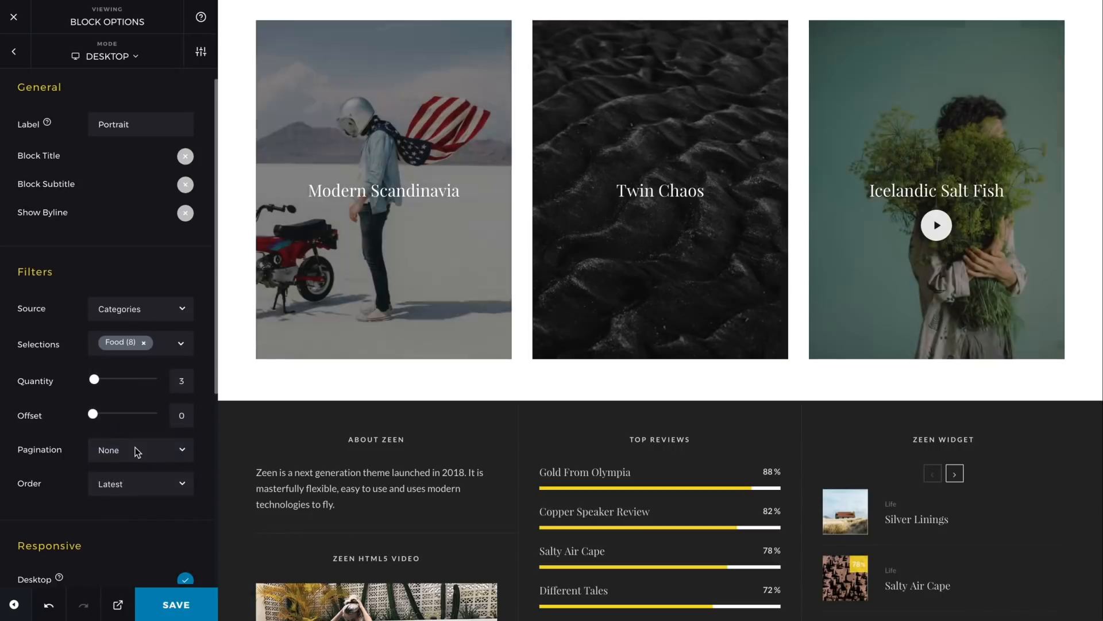
pyautogui.scroll(3, 271, 387)
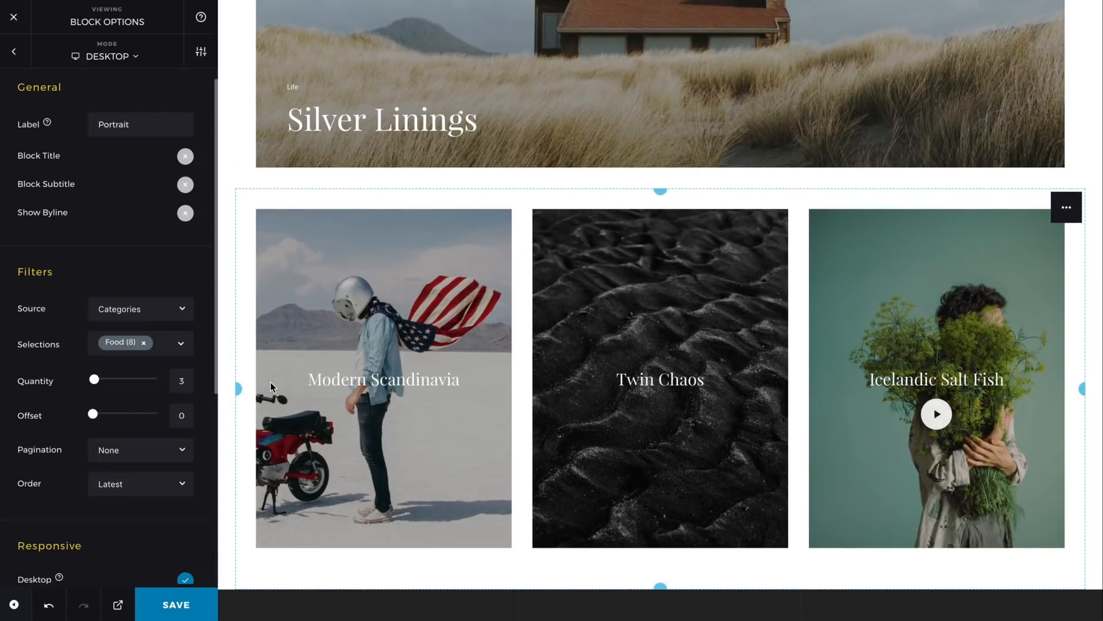
# Step: Try the Over Image On Hover (Center) and (Bottom) meta locations on the Portrait block, and set it back to Classic
pyautogui.scroll(-3, 108, 449)
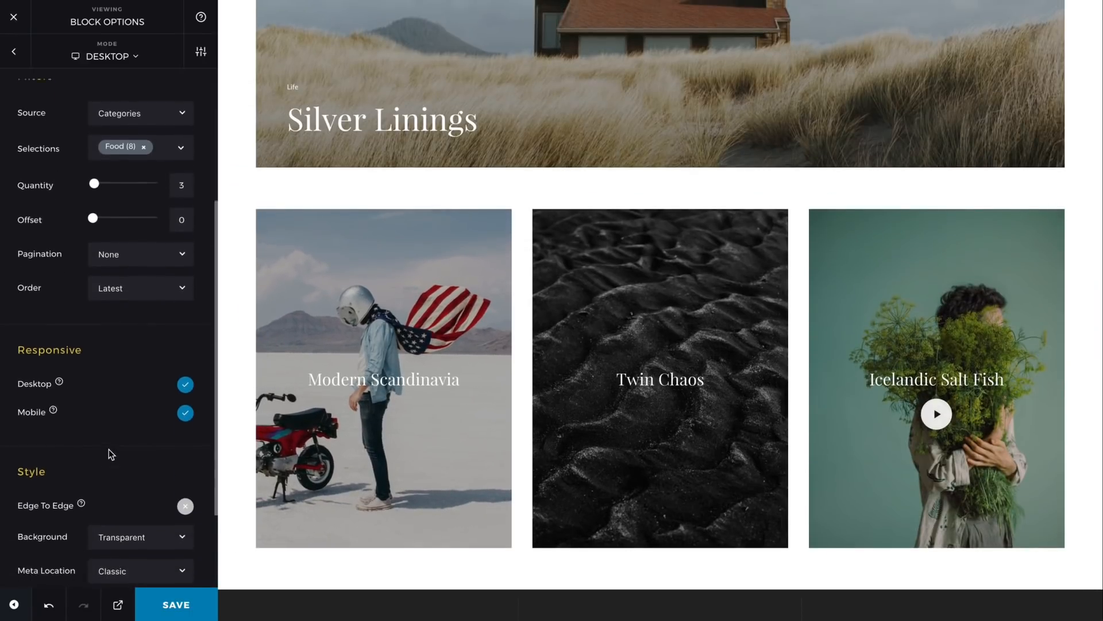
pyautogui.scroll(-2, 109, 449)
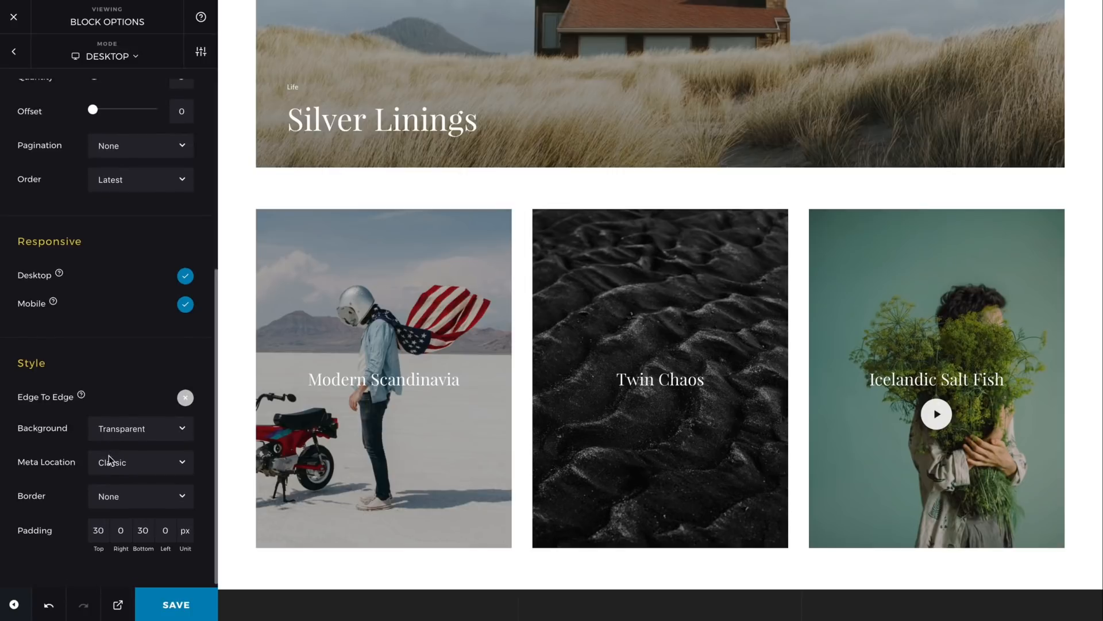
pyautogui.click(108, 452)
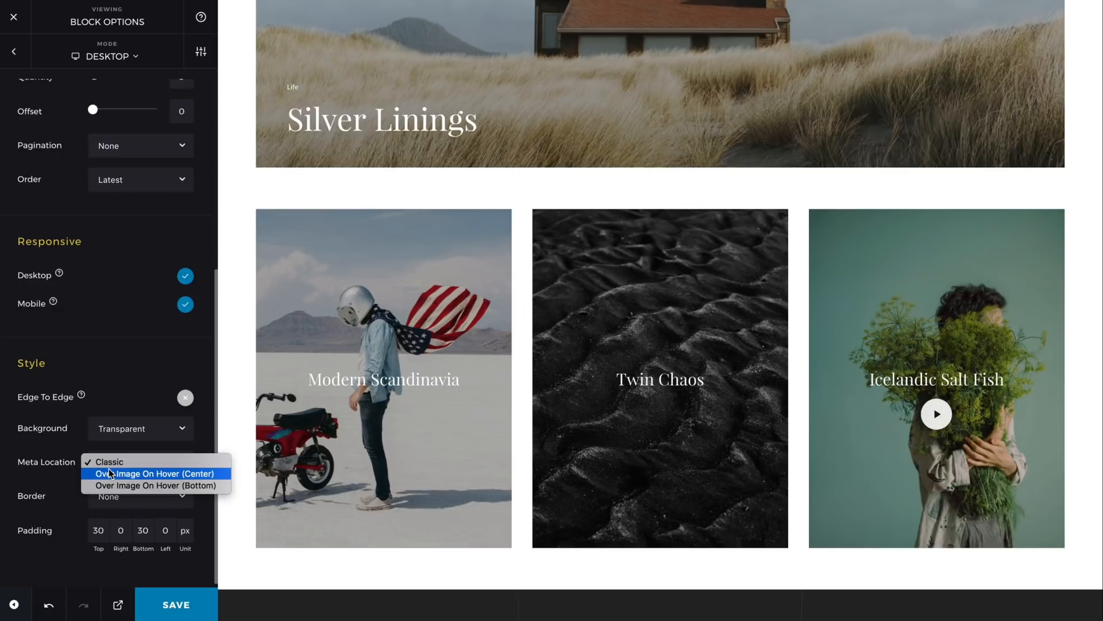
pyautogui.click(108, 473)
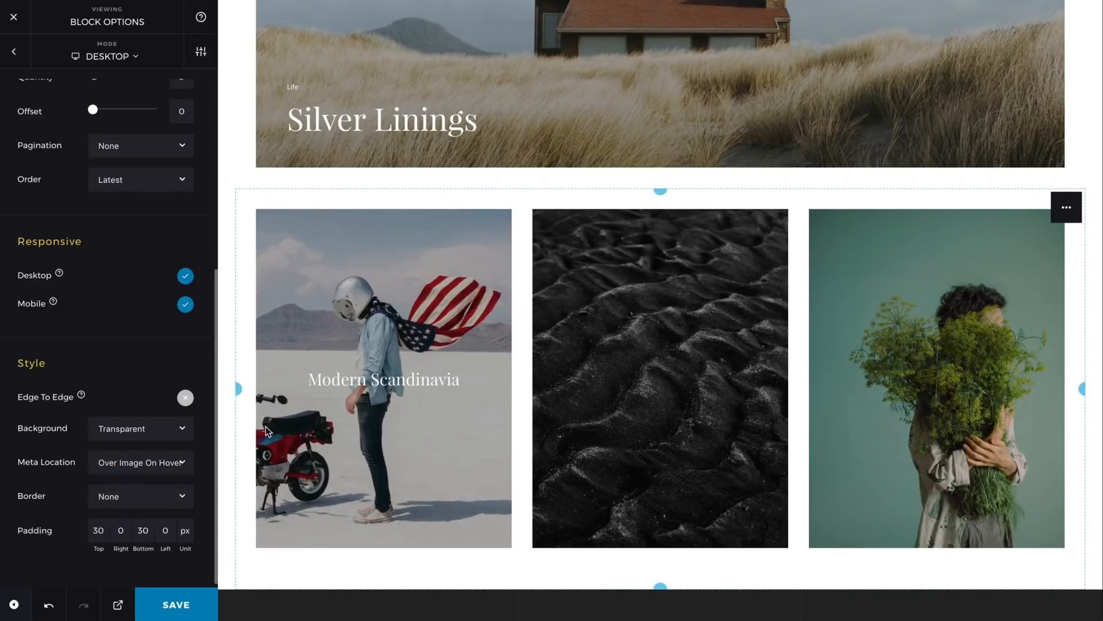
pyautogui.click(179, 462)
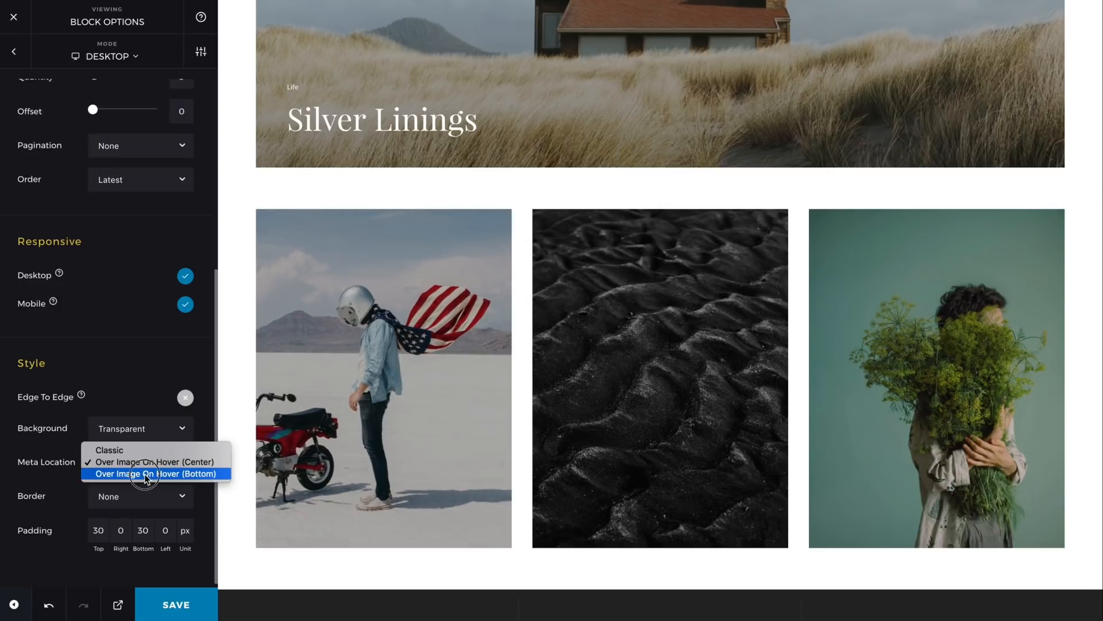
pyautogui.click(149, 474)
pyautogui.moveTo(385, 415)
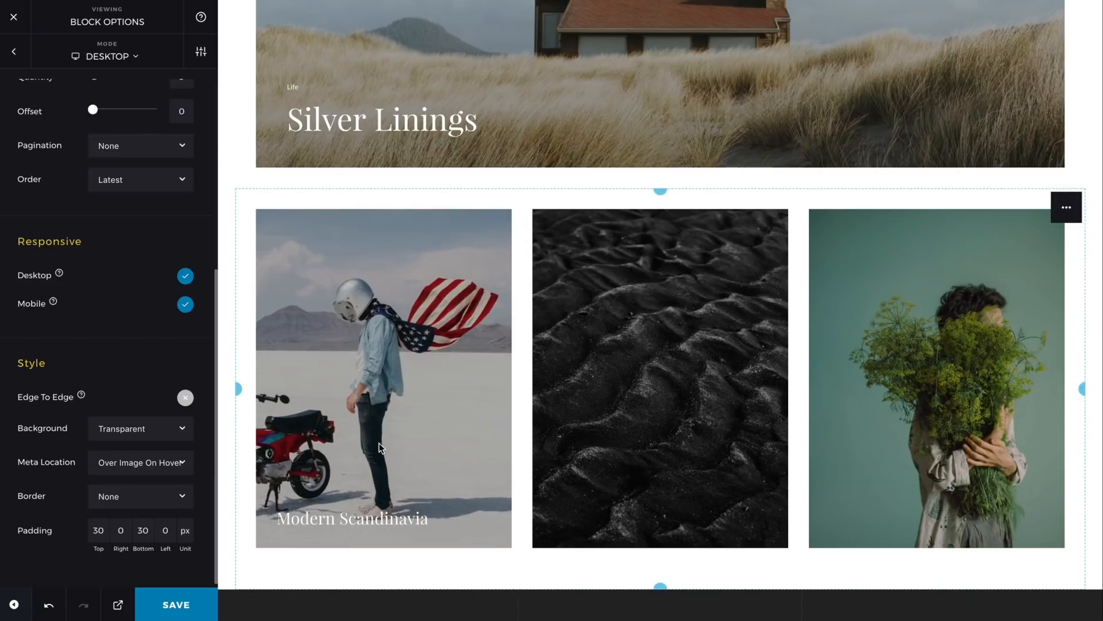
pyautogui.moveTo(575, 437)
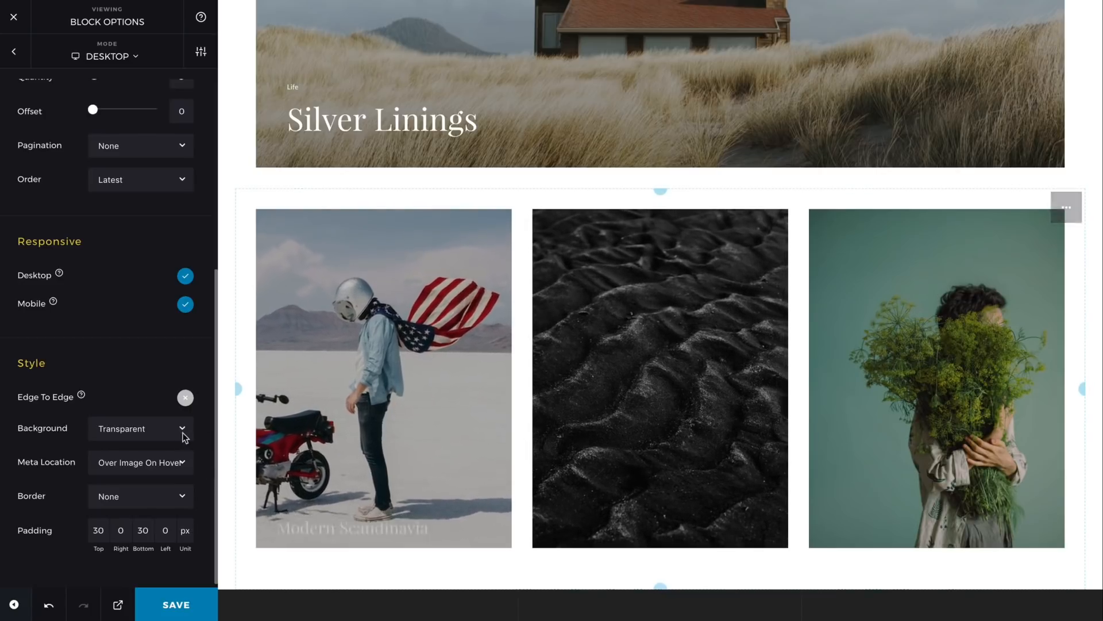
pyautogui.click(123, 461)
pyautogui.click(122, 439)
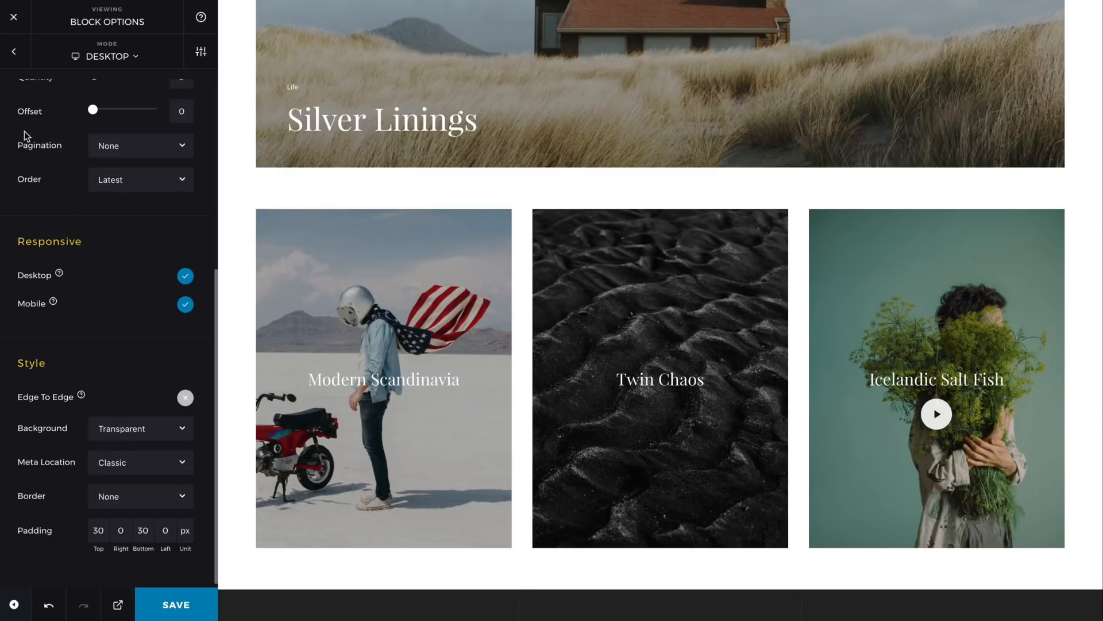
# Step: Search the addable blocks for "thum" and add the square Thumbnails block to the layout
pyautogui.click(14, 51)
pyautogui.click(13, 51)
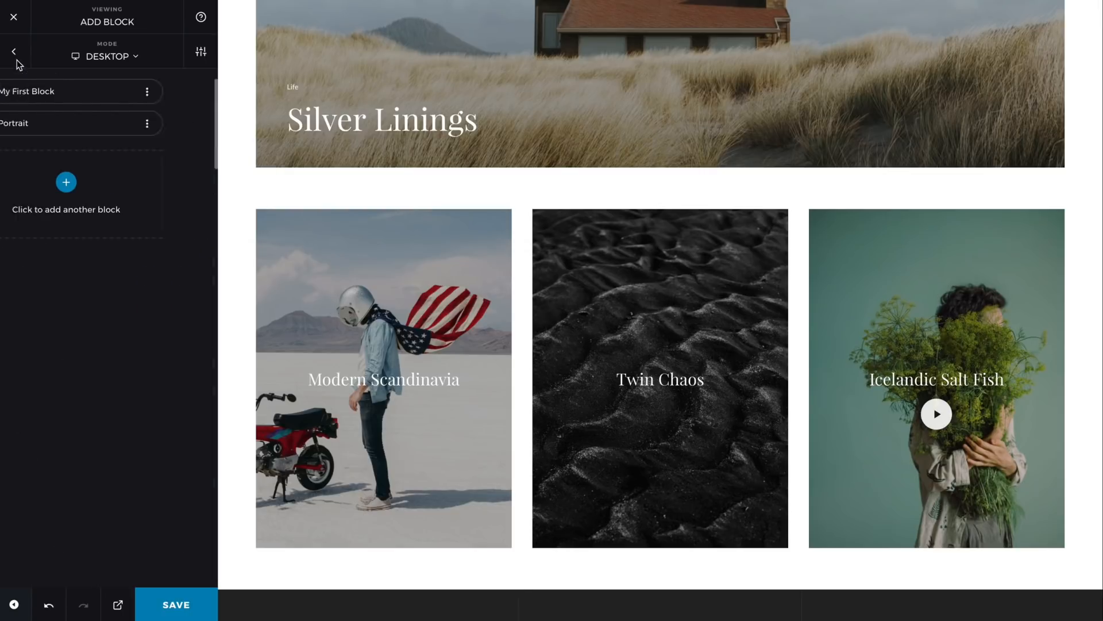
pyautogui.click(63, 102)
pyautogui.write('thum')
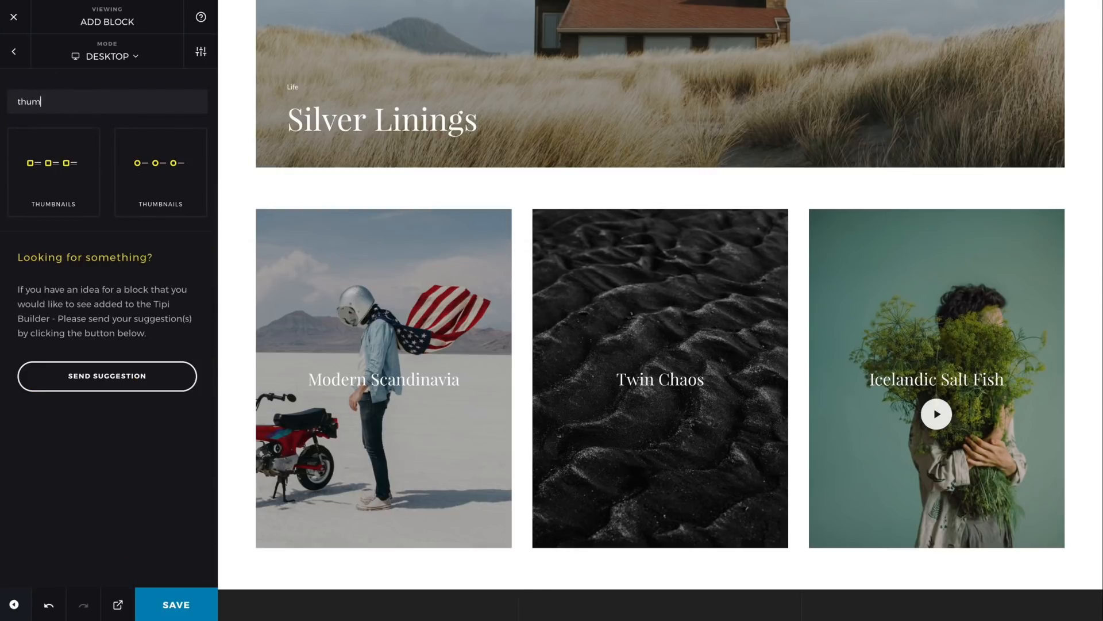
pyautogui.click(57, 178)
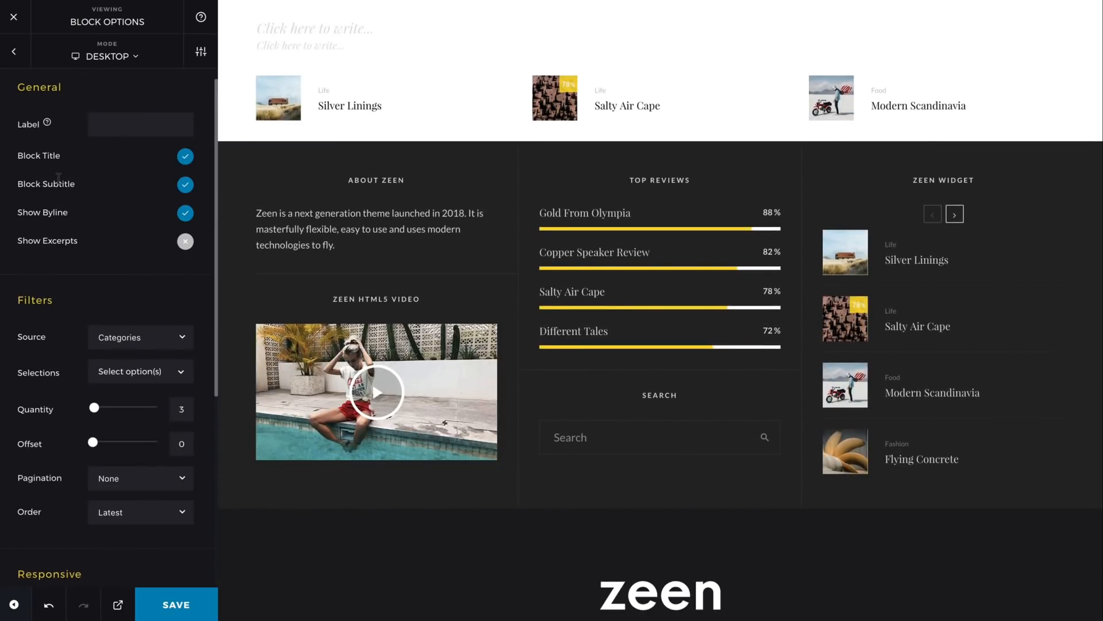
# Step: Turn off the Thumbnails block's title and subtitle, and set its post order to Oldest
pyautogui.click(185, 156)
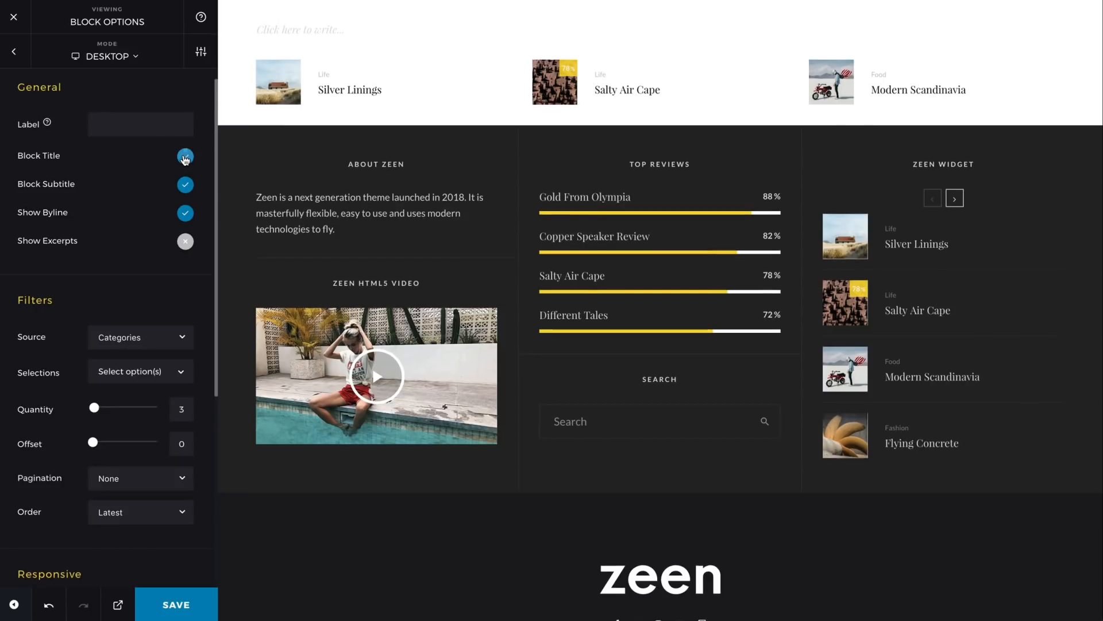
pyautogui.click(185, 185)
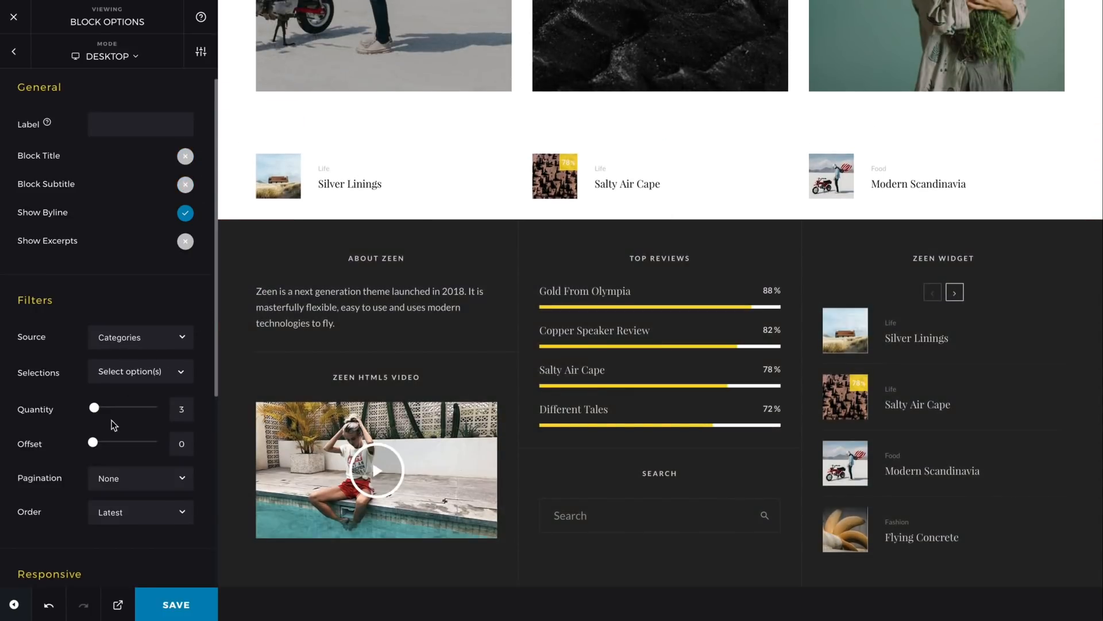
pyautogui.click(113, 517)
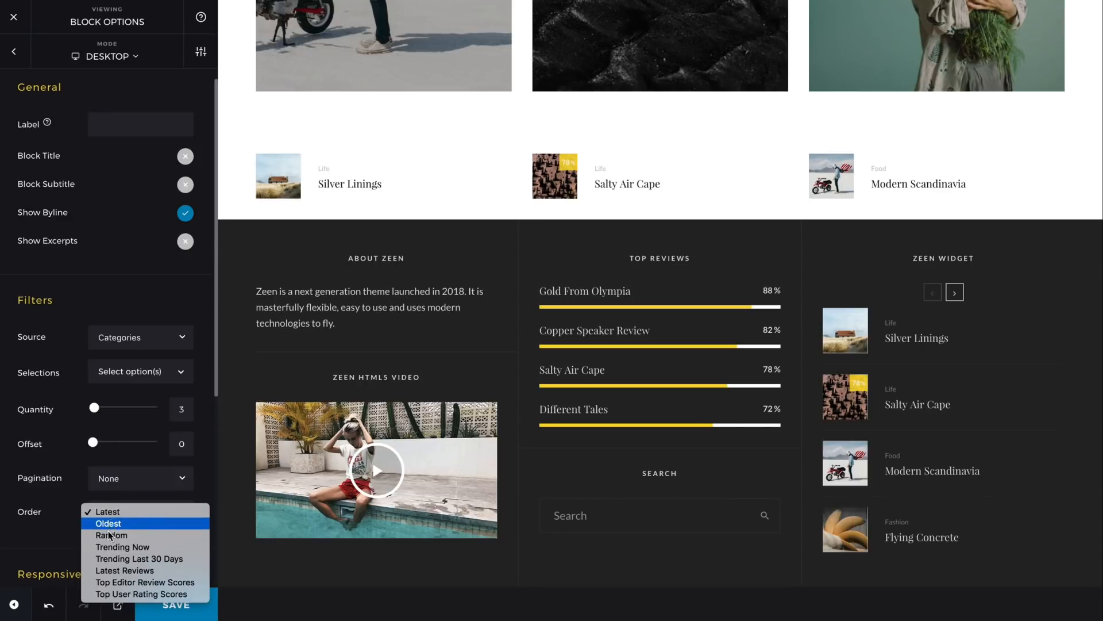
pyautogui.click(113, 524)
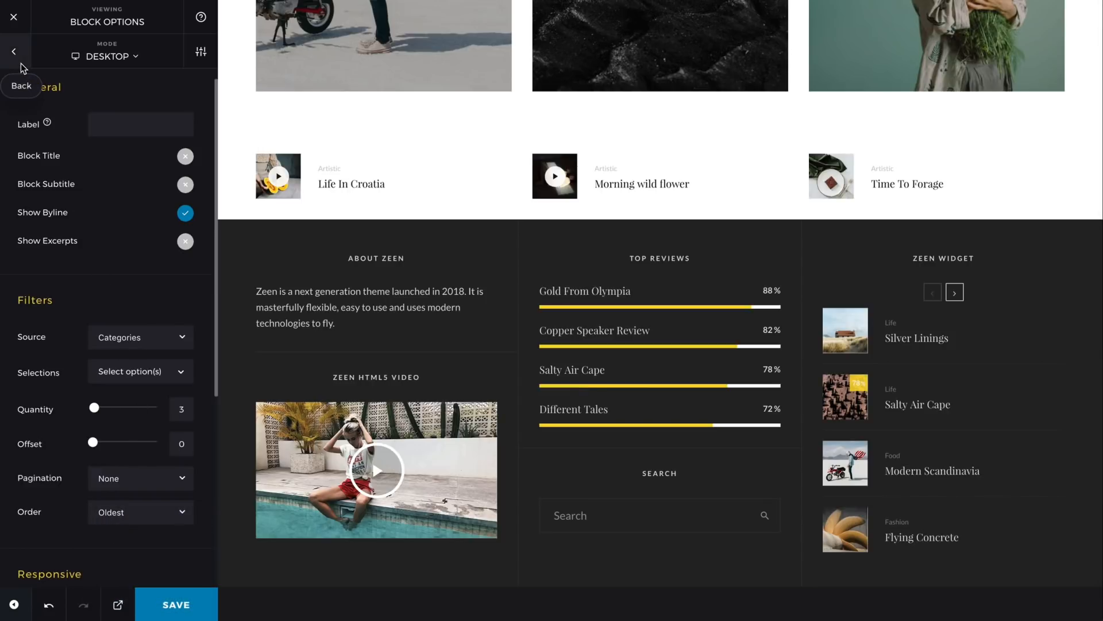
# Step: Move the unlabelled Thumbnails block between My First Block and Portrait in the layout, and open its options
pyautogui.click(21, 64)
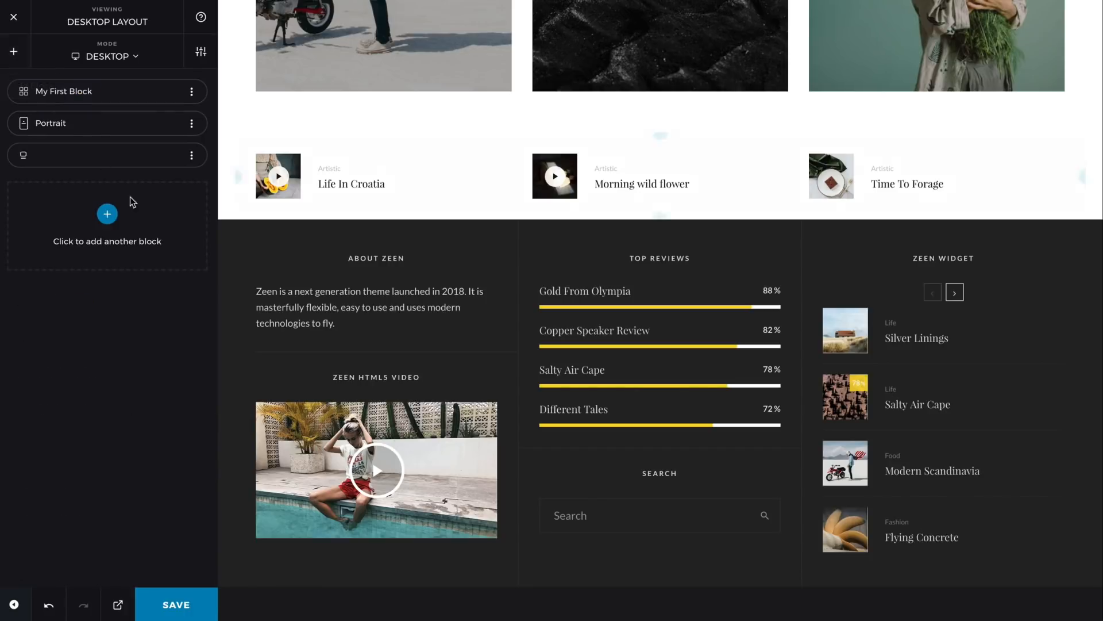
pyautogui.moveTo(71, 162); pyautogui.dragTo(68, 125)
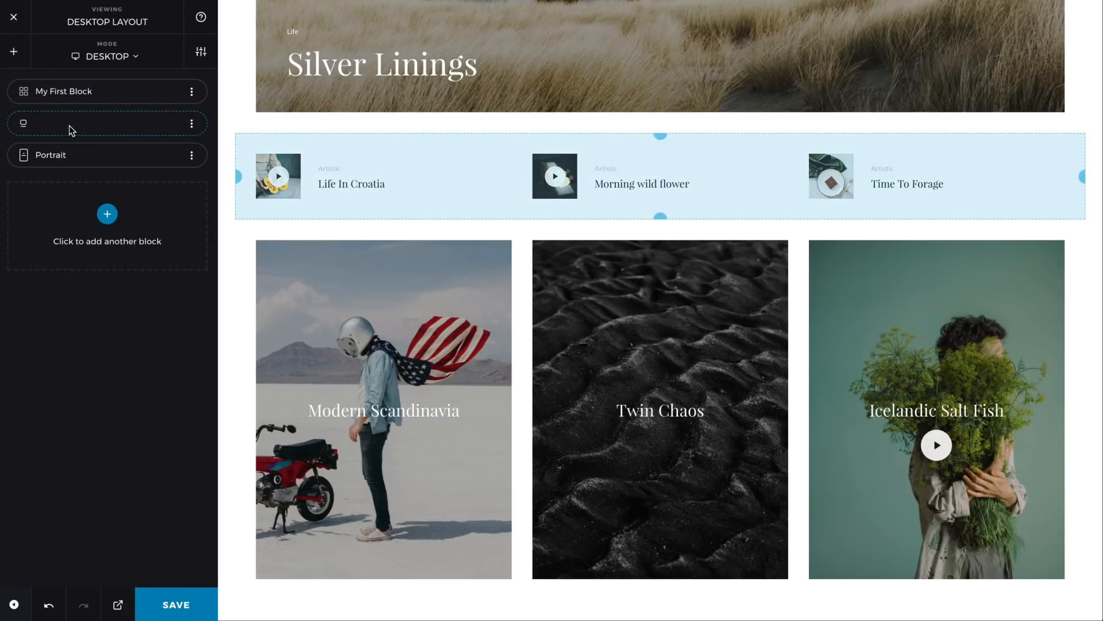
pyautogui.click(69, 125)
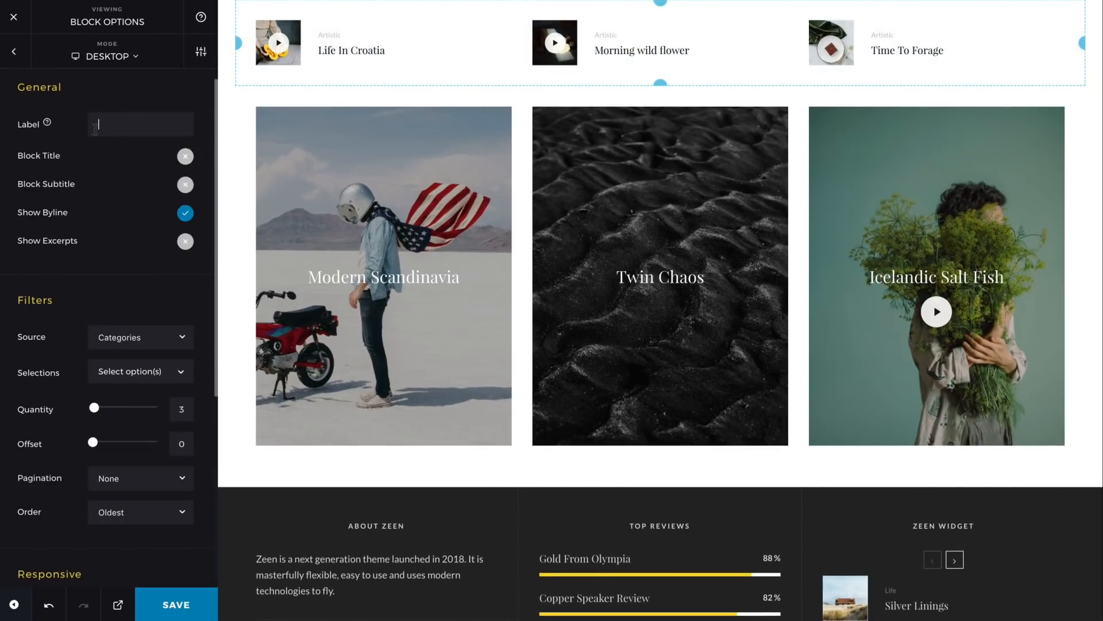
# Step: Label the Thumbnails block "Oldest Thumbs" and turn off its byline
pyautogui.click(95, 129)
pyautogui.write('Oldest Thumbs')
pyautogui.click(185, 213)
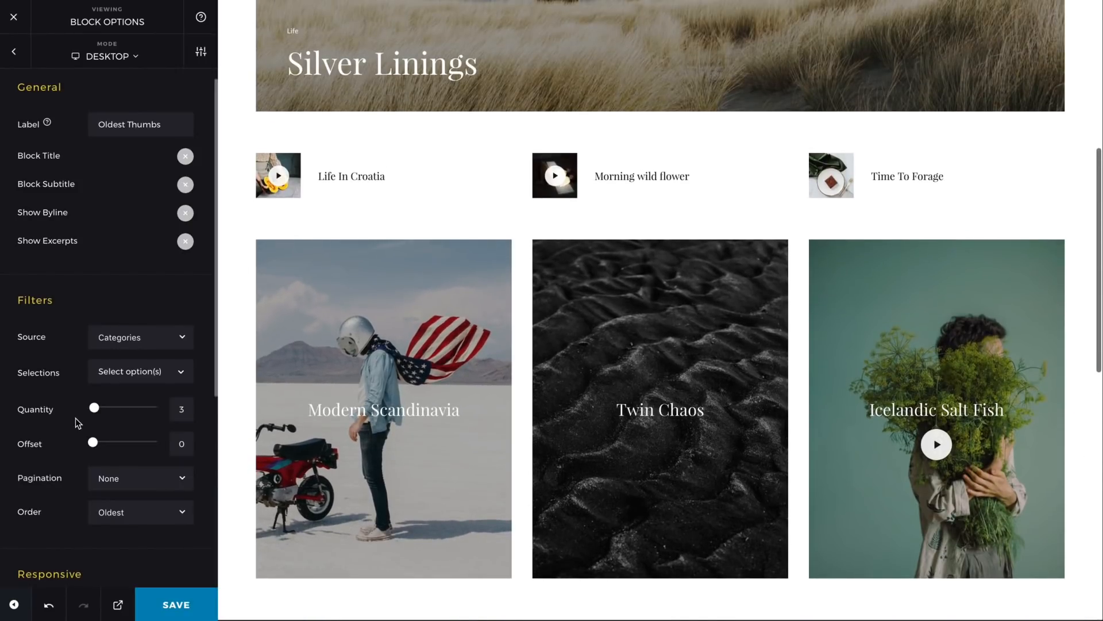
# Step: Give the Thumbnails block a solid border with a width of 1 at the top and 1 at the bottom
pyautogui.scroll(-5, 78, 436)
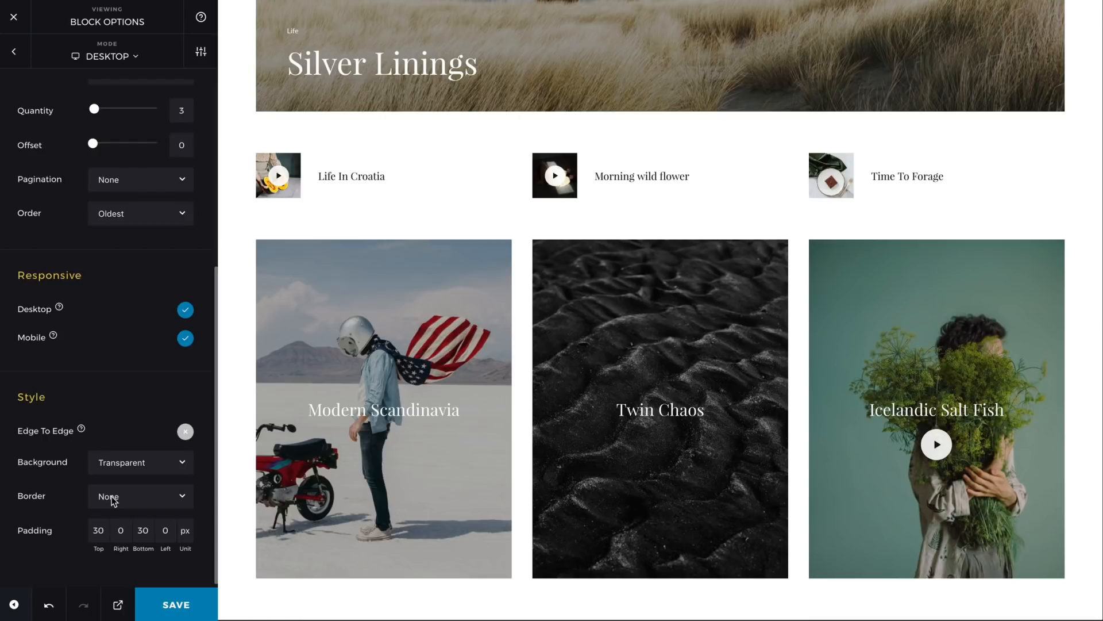
pyautogui.click(112, 498)
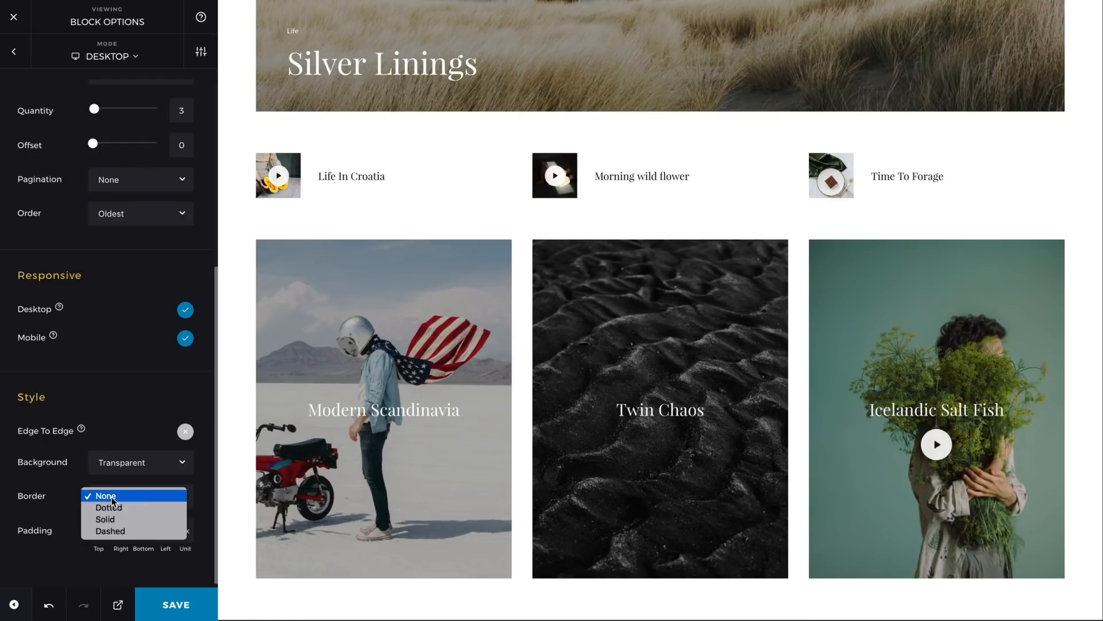
pyautogui.click(105, 520)
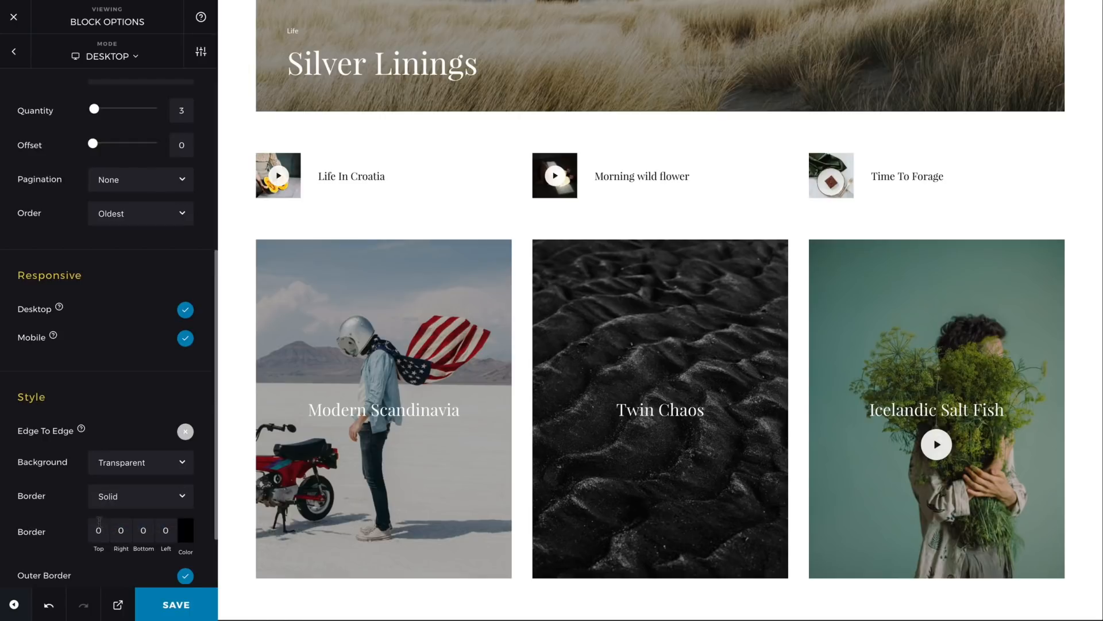
pyautogui.click(108, 536)
pyautogui.write('1')
pyautogui.click(145, 532)
pyautogui.write('1')
# Step: Color the Thumbnails block's border light grey, turn off Outer Border, and return to the desktop layout
pyautogui.click(185, 534)
pyautogui.moveTo(67, 413); pyautogui.dragTo(10, 345)
pyautogui.click(149, 486)
pyautogui.scroll(-1, 191, 522)
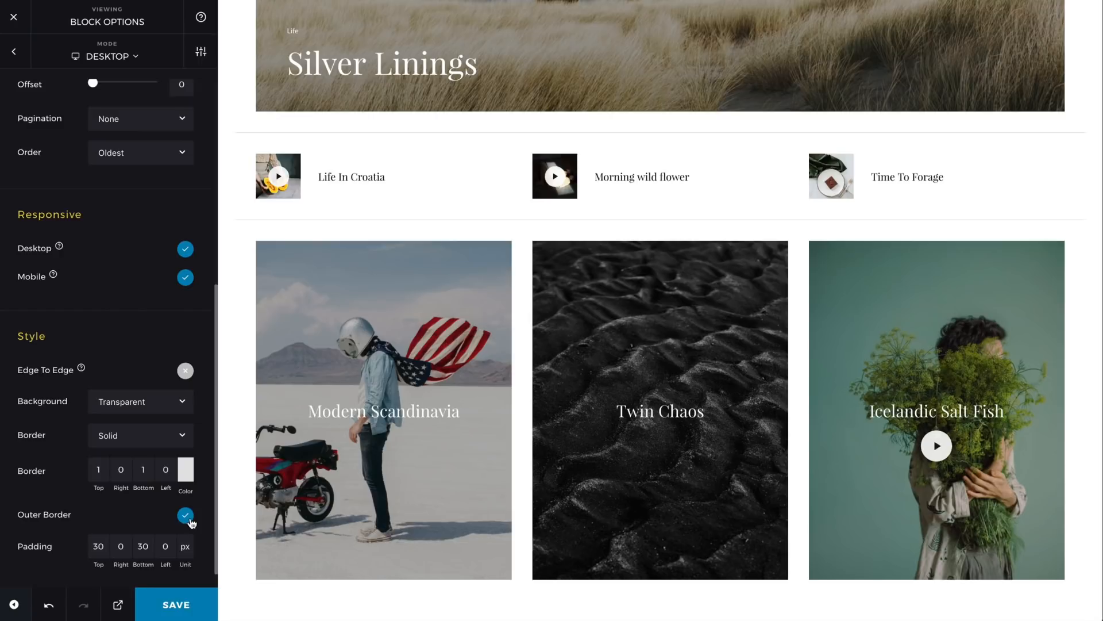
pyautogui.click(185, 515)
pyautogui.click(20, 55)
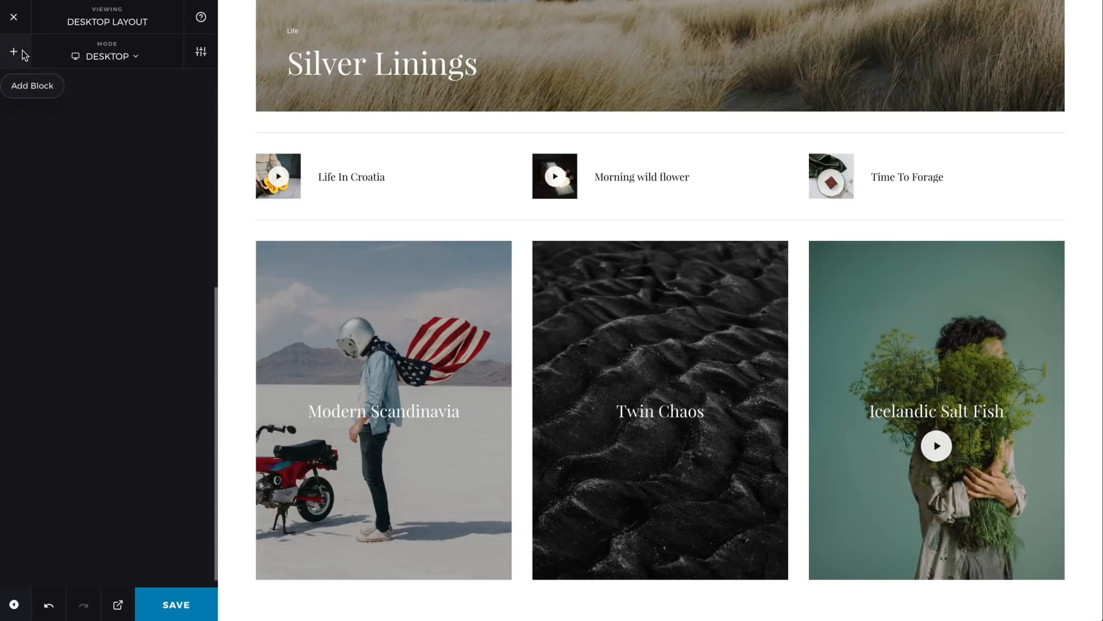
# Step: Search the addable blocks for "ct" and add the Call To Action block to the layout
pyautogui.click(23, 60)
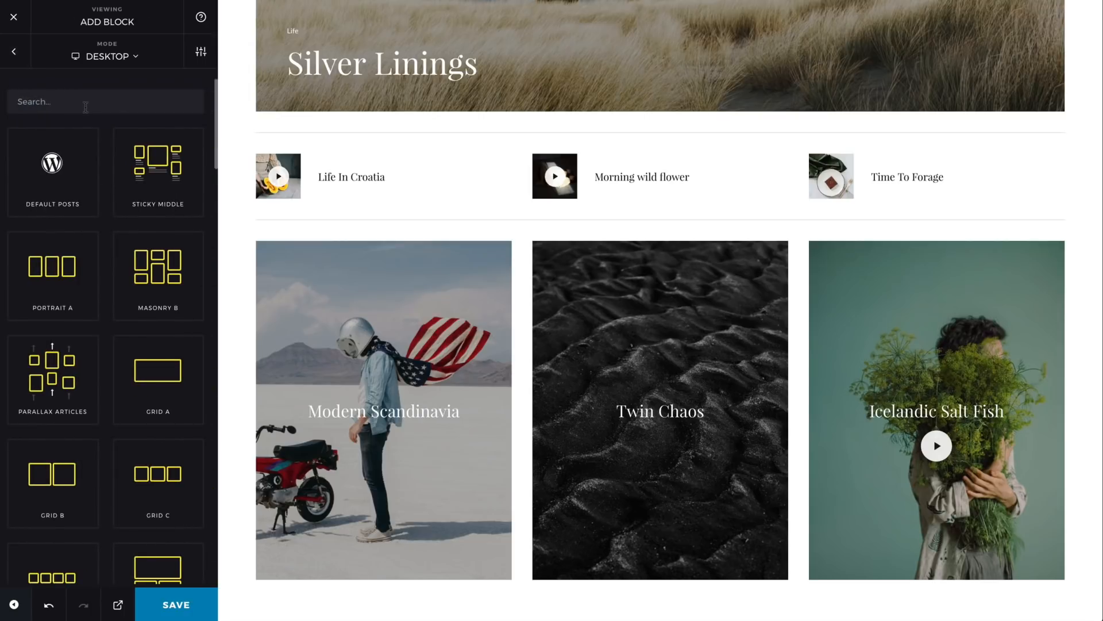
pyautogui.write('ct')
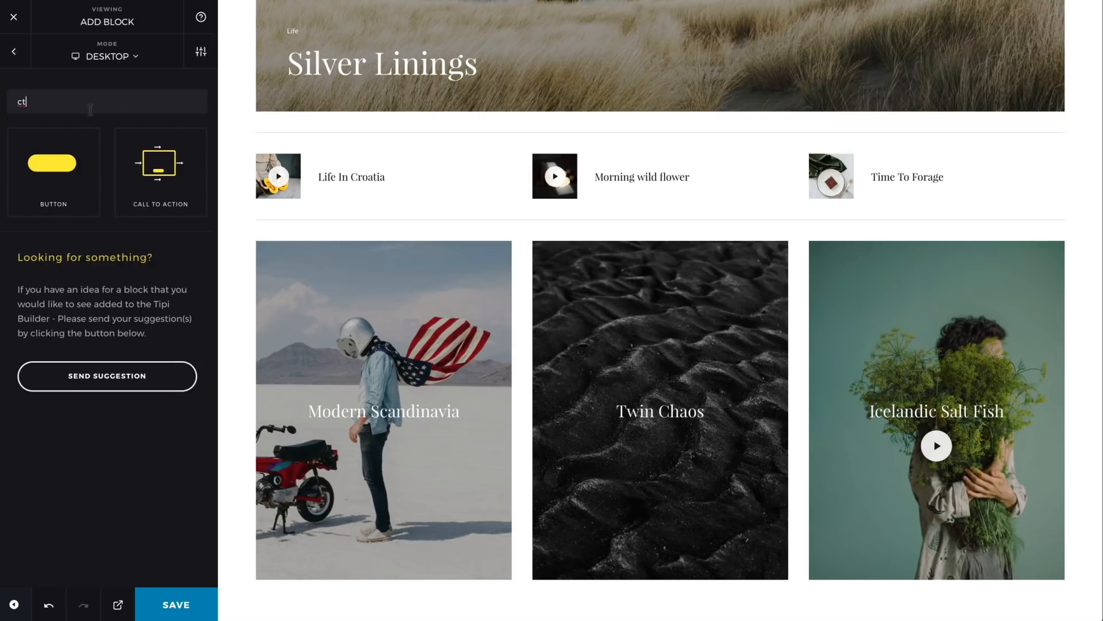
pyautogui.click(132, 147)
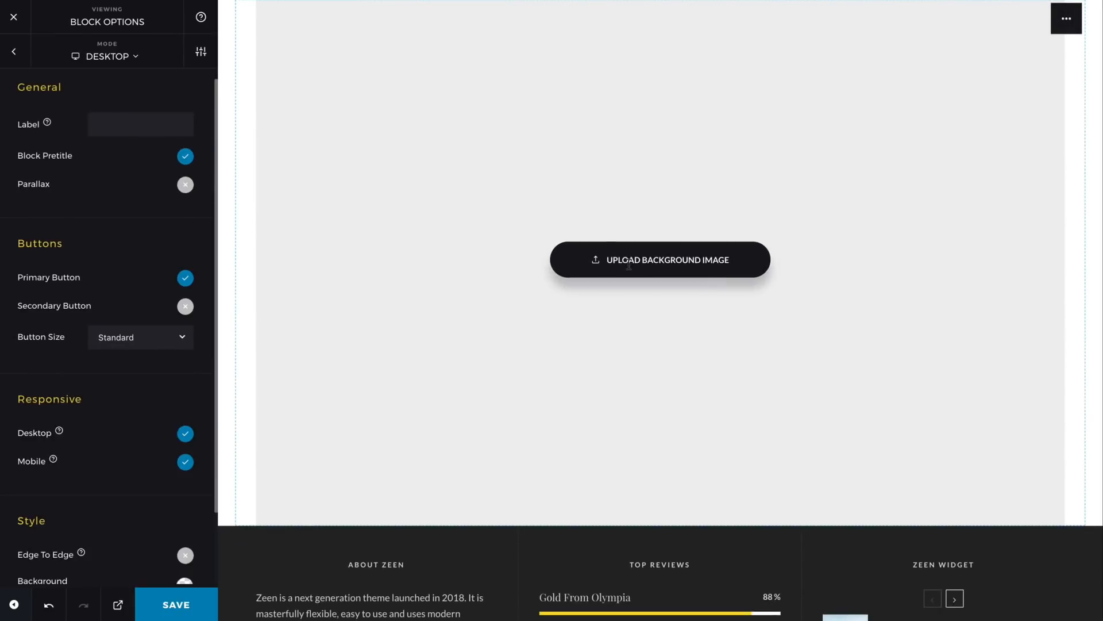
# Step: Insert the neon VR headset picture zeen-00422.jpg from the media library as the Call To Action block's background image
pyautogui.click(670, 264)
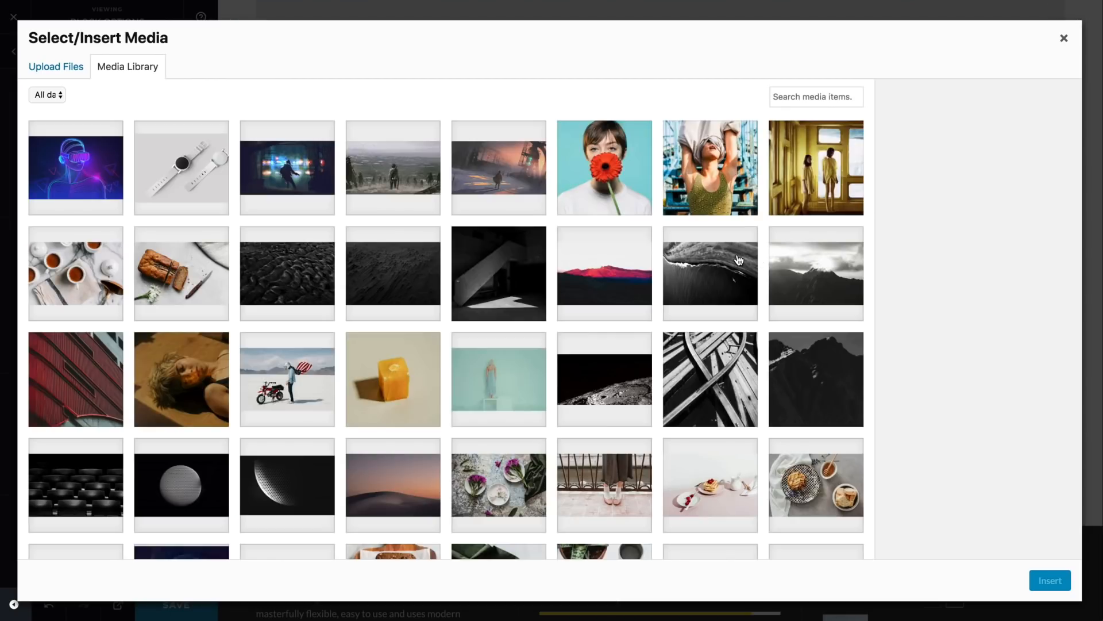
pyautogui.click(114, 188)
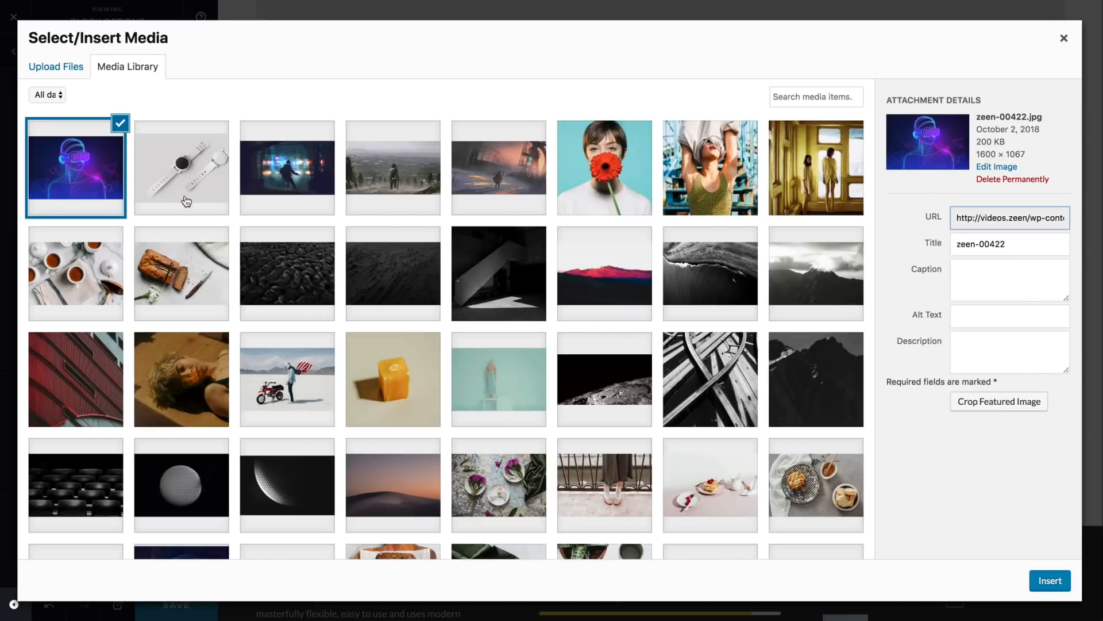
pyautogui.click(1050, 580)
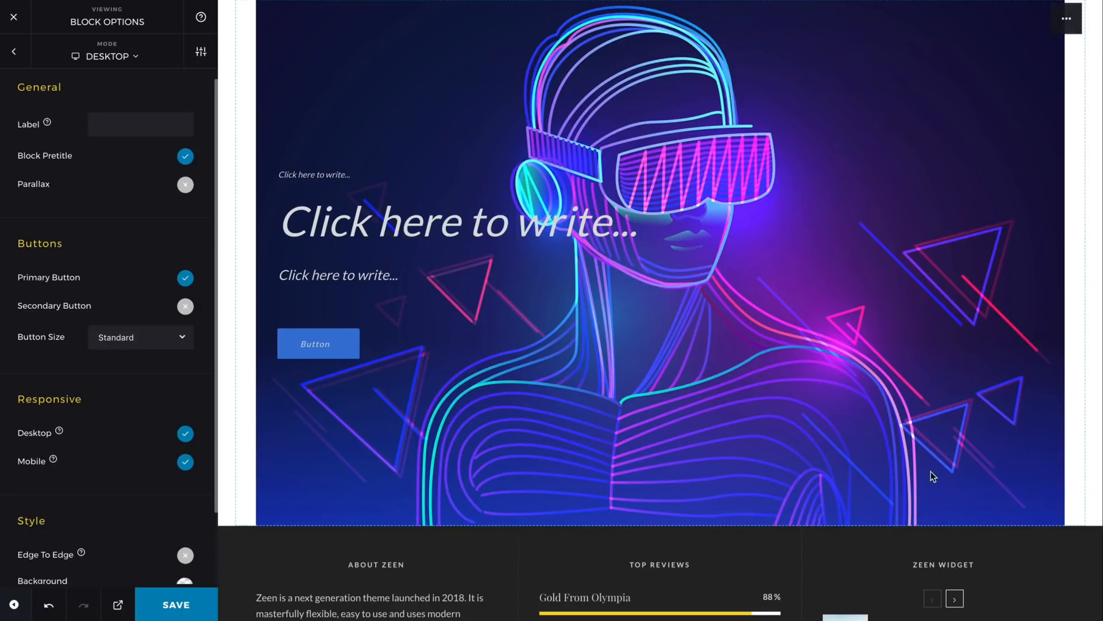
# Step: Write "My VR Headline" as the Call To Action block's main title and color it white (#ffffff)
pyautogui.scroll(1, 752, 359)
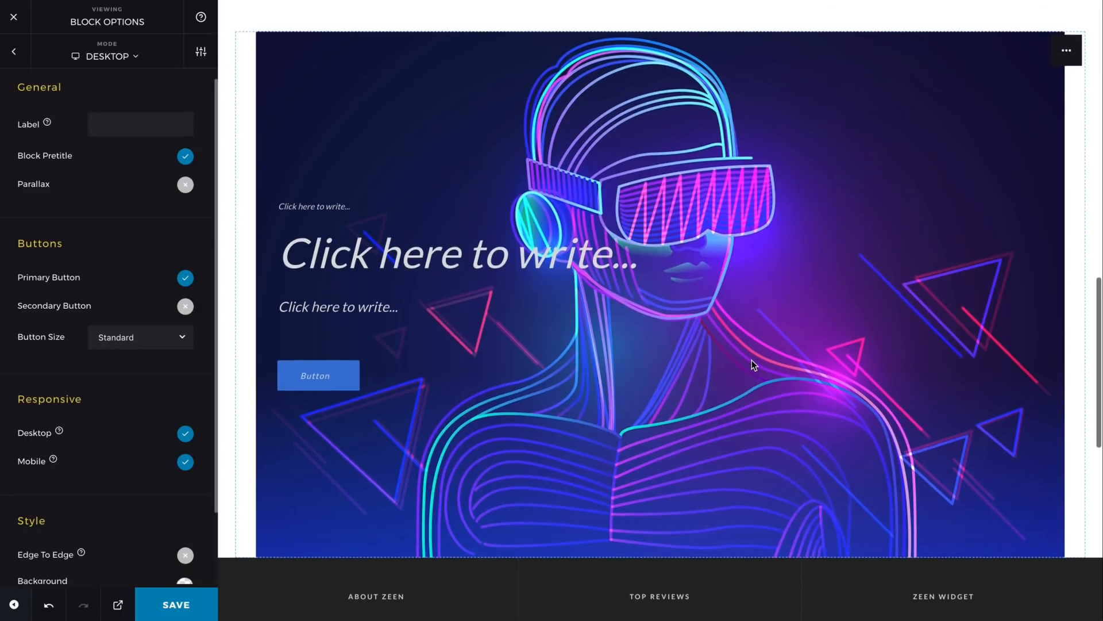
pyautogui.click(520, 270)
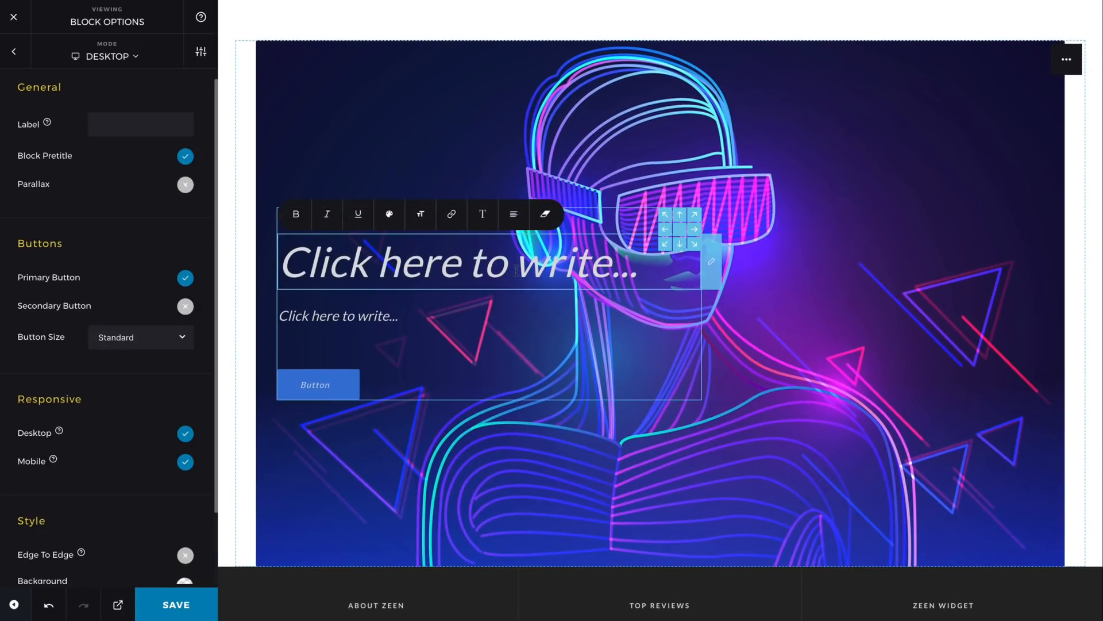
pyautogui.write('My')
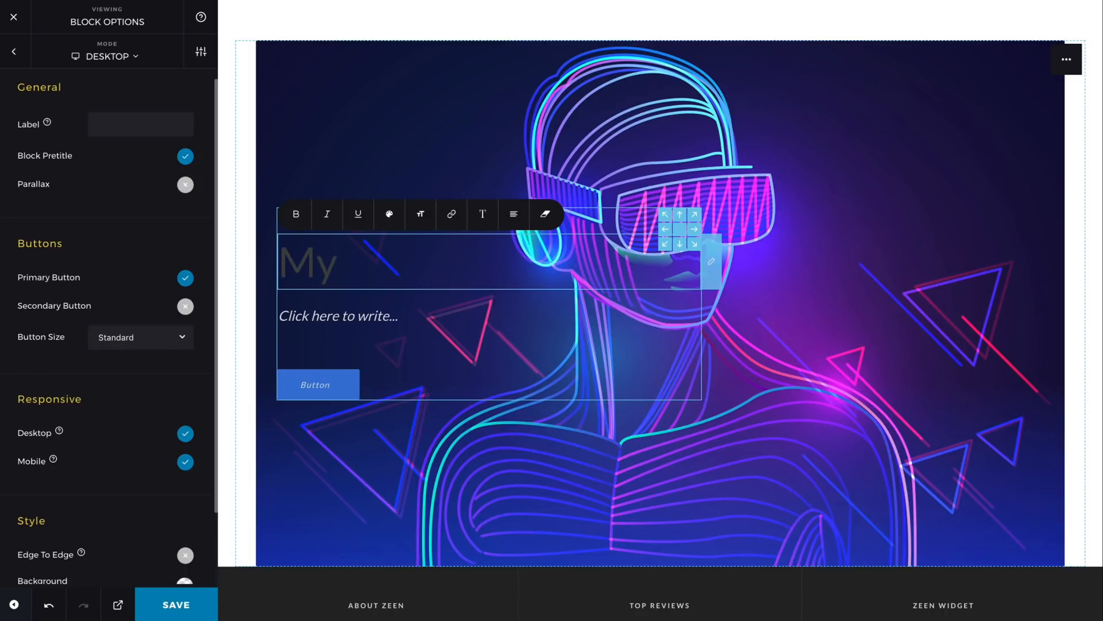
pyautogui.write(' VR Headline')
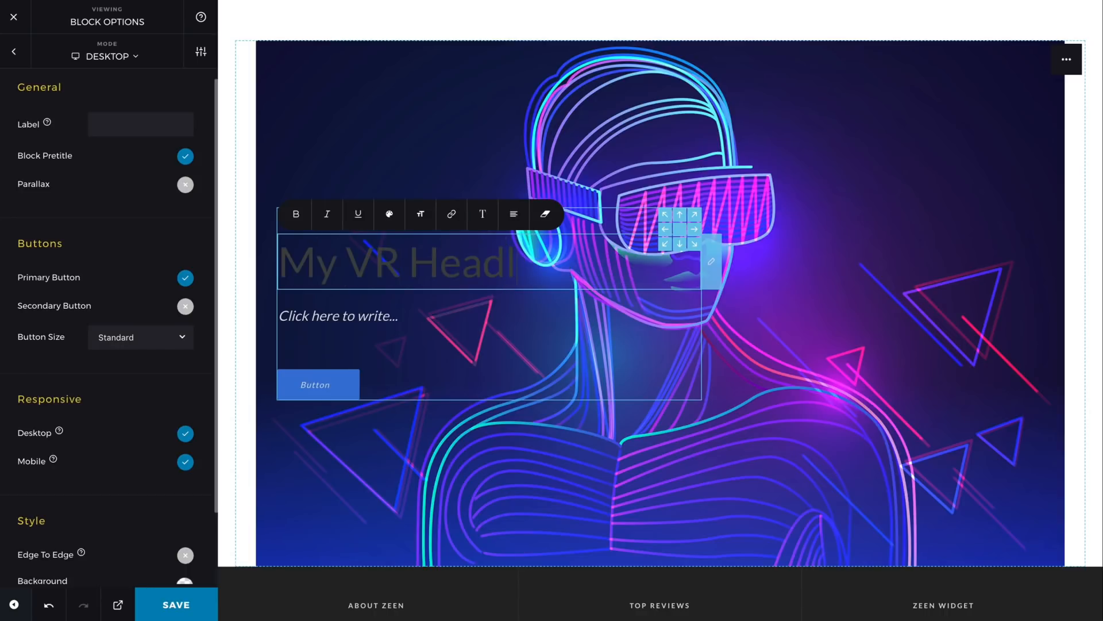
pyautogui.tripleClick(525, 270)
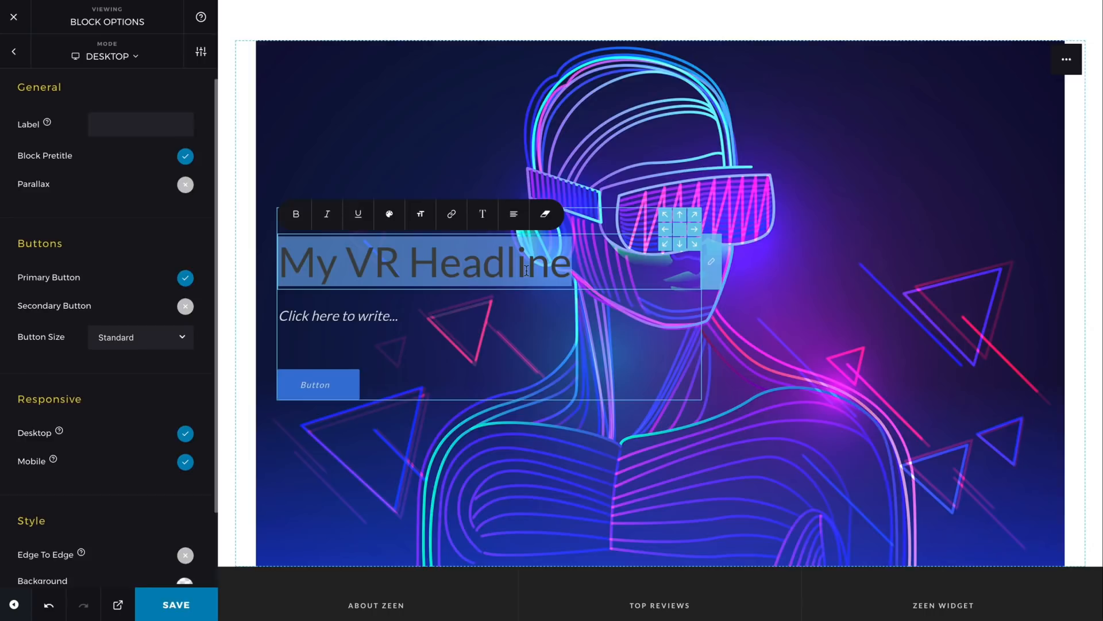
pyautogui.click(389, 213)
pyautogui.click(539, 248)
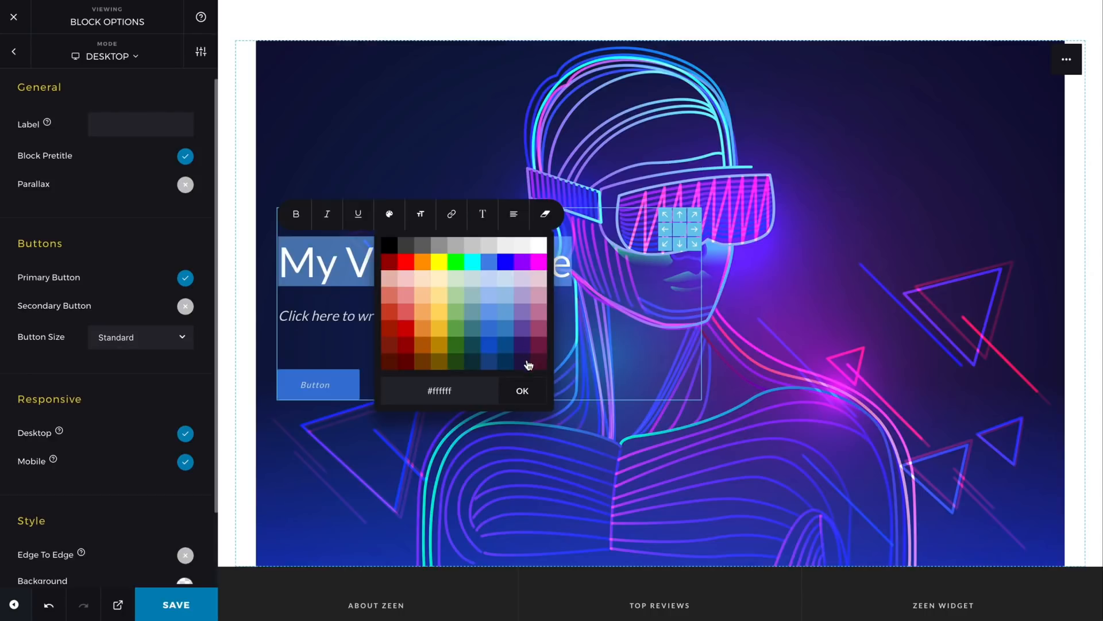
pyautogui.click(521, 390)
# Step: Write "My clever secondary title goes here" as the text under the headline and color it white (#ffffff)
pyautogui.click(379, 322)
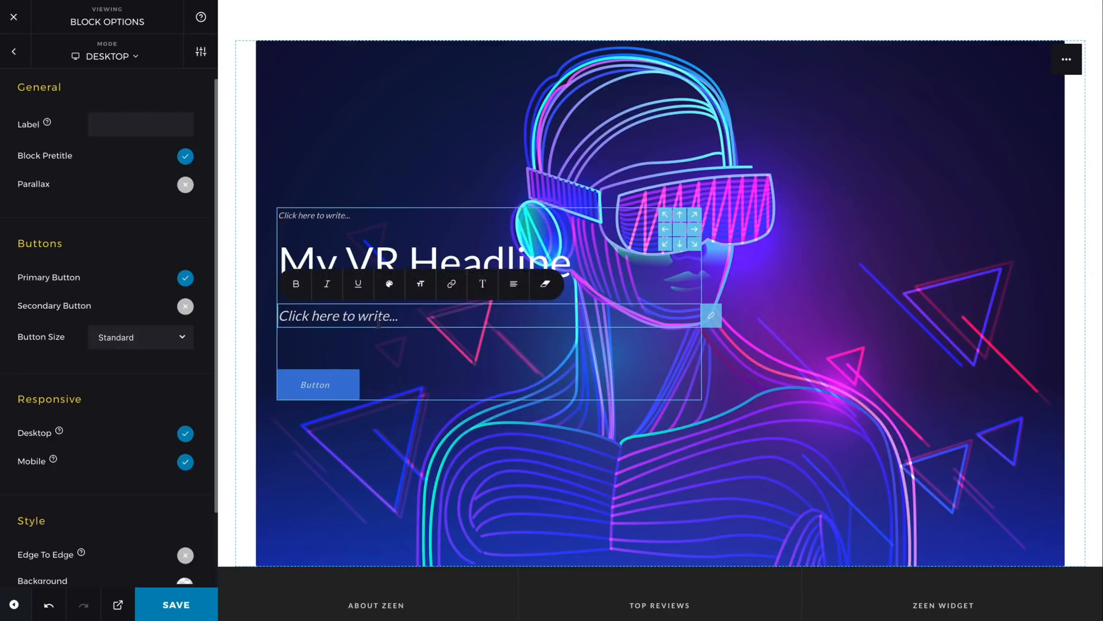
pyautogui.write('My cle')
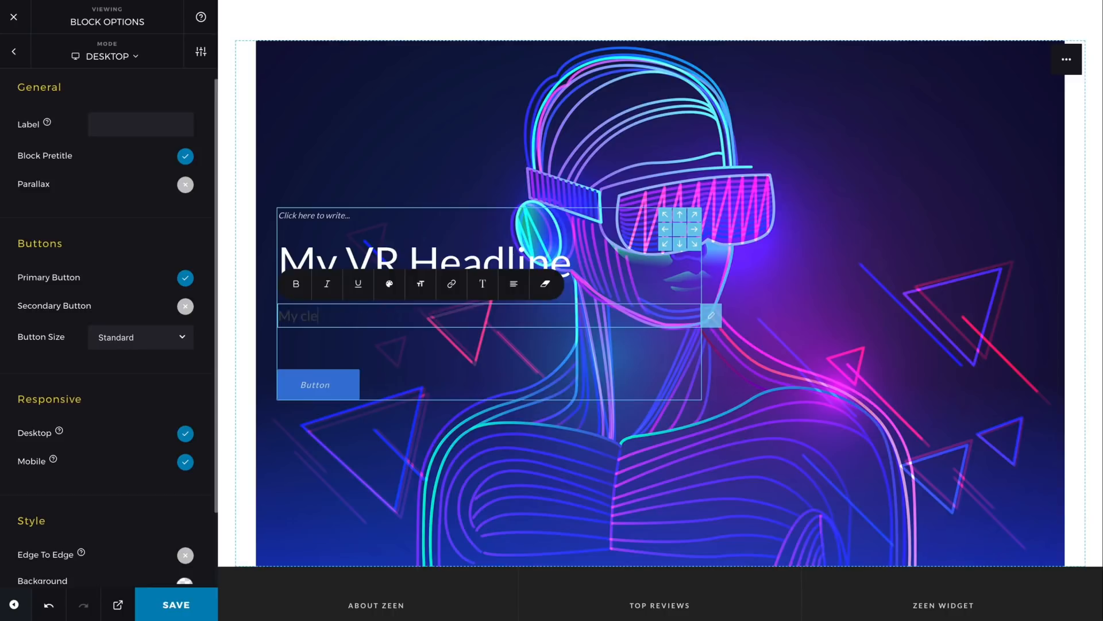
pyautogui.write('ver secondary title goes he')
pyautogui.tripleClick(383, 317)
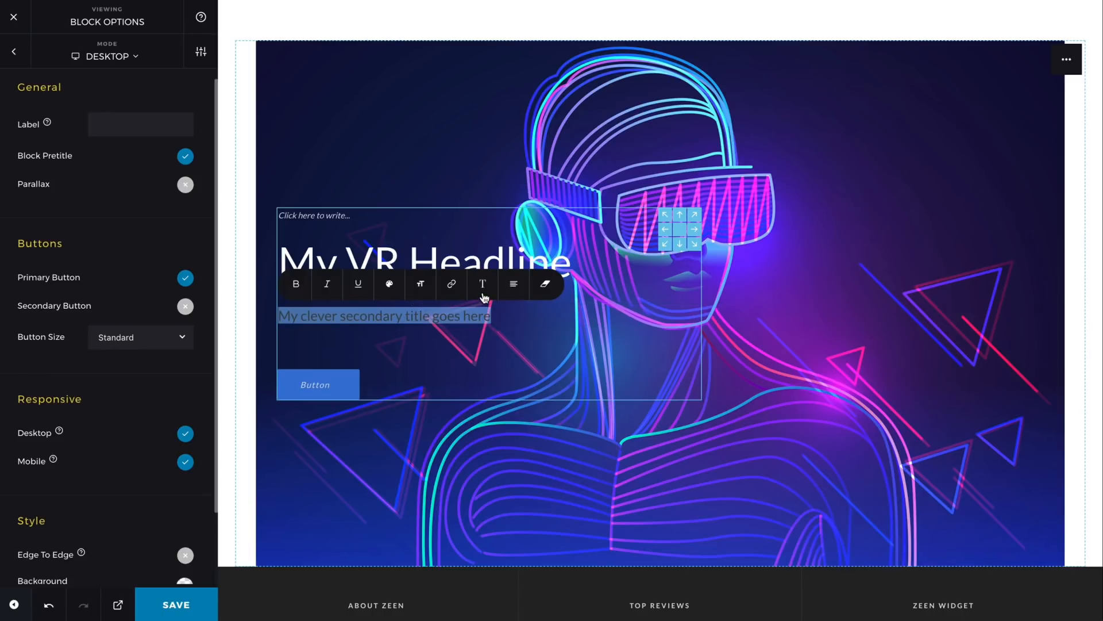
pyautogui.click(399, 293)
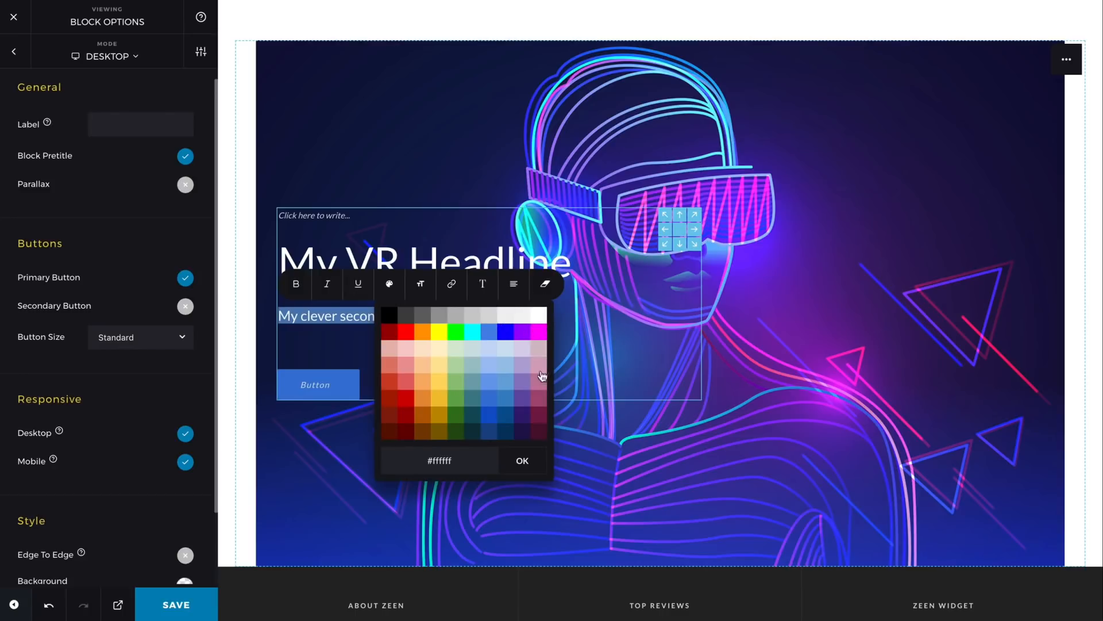
pyautogui.click(530, 460)
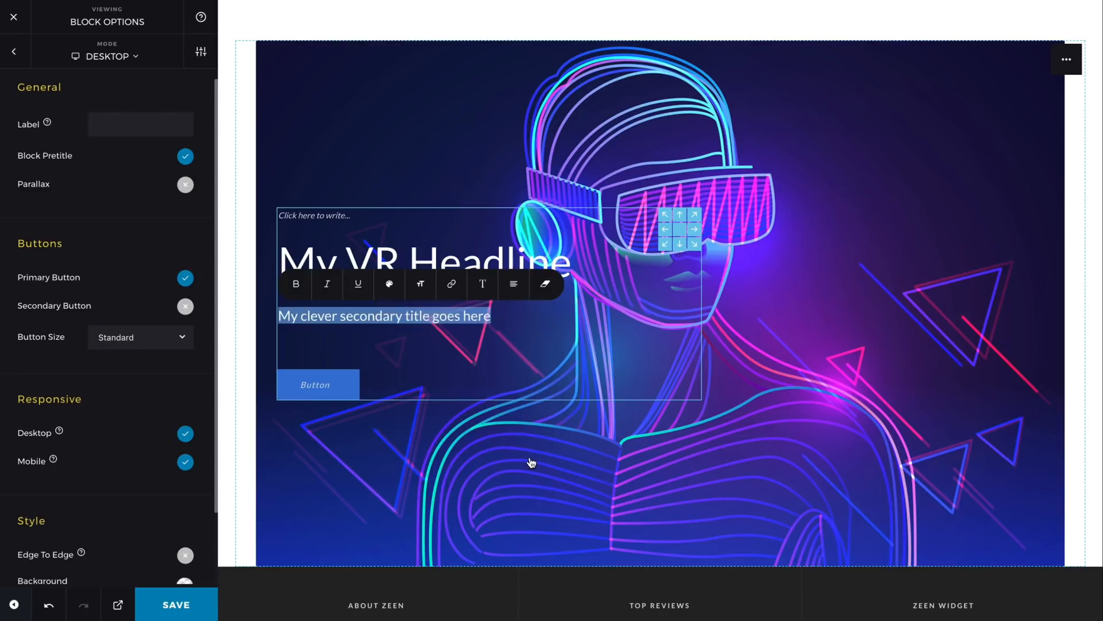
# Step: Write "THE FUTURE IS HERE" as the pretitle above the headline
pyautogui.click(310, 215)
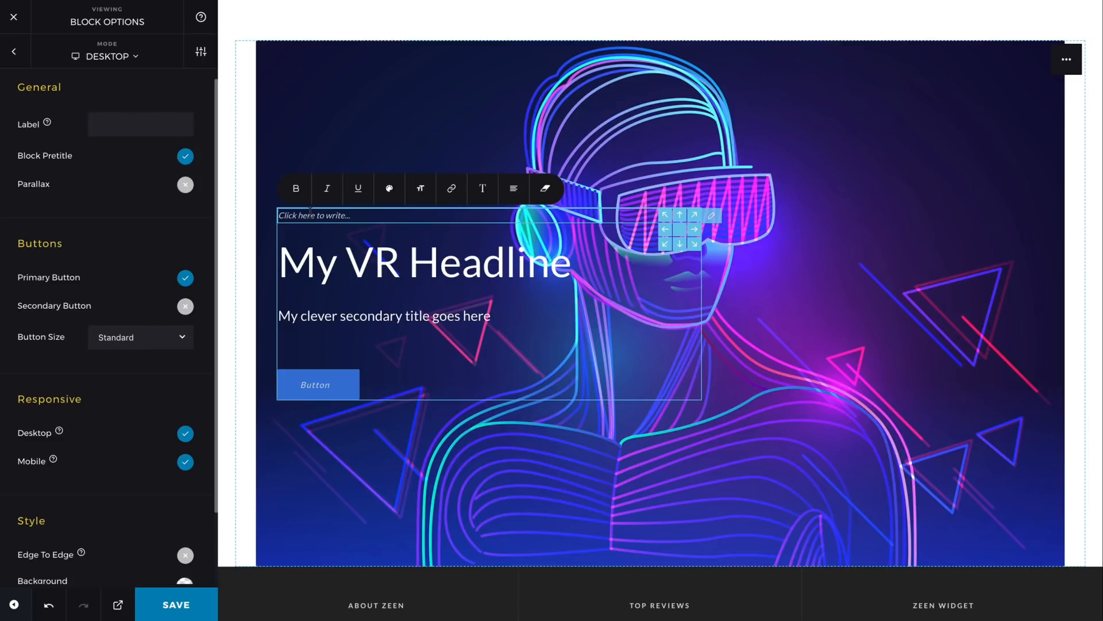
pyautogui.write('Th')
pyautogui.write('E FUTURE')
pyautogui.write('I= I')
pyautogui.press('BackSpace')
pyautogui.press('BackSpace')
pyautogui.write('IS HERE')
# Step: Color the whole pretitle white and make it bold
pyautogui.hotkey('shift', 'Home')
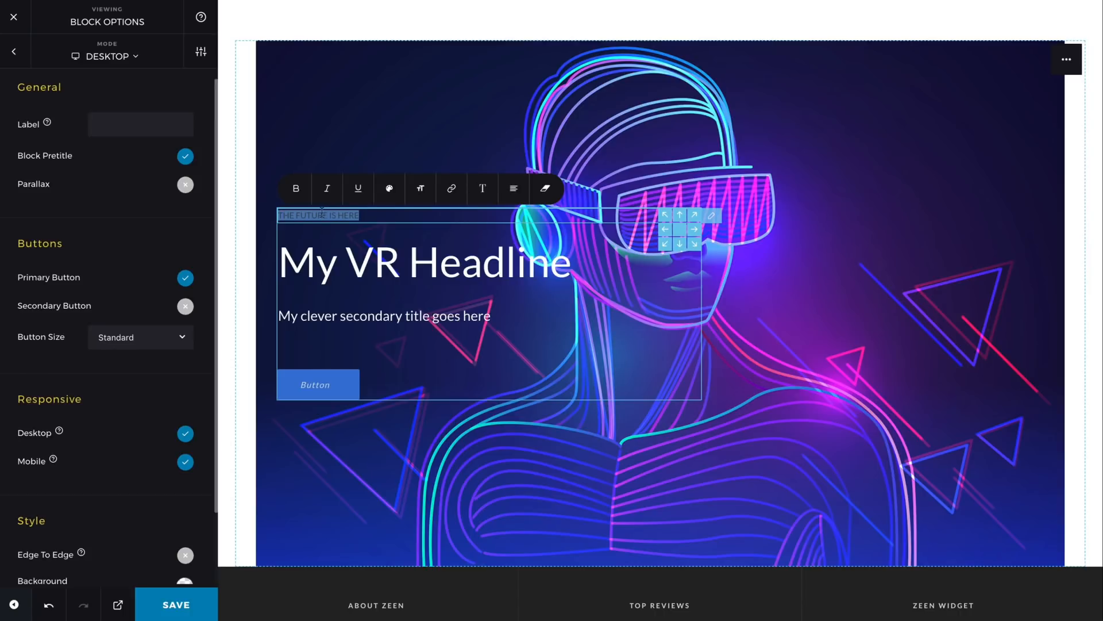
pyautogui.click(389, 190)
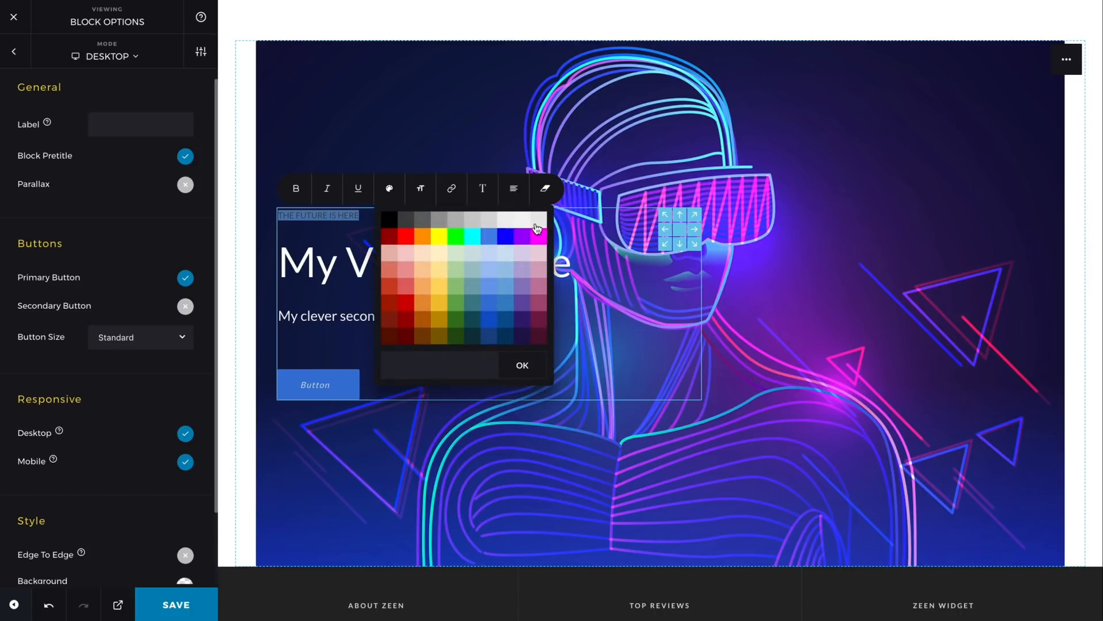
pyautogui.click(537, 219)
pyautogui.click(520, 368)
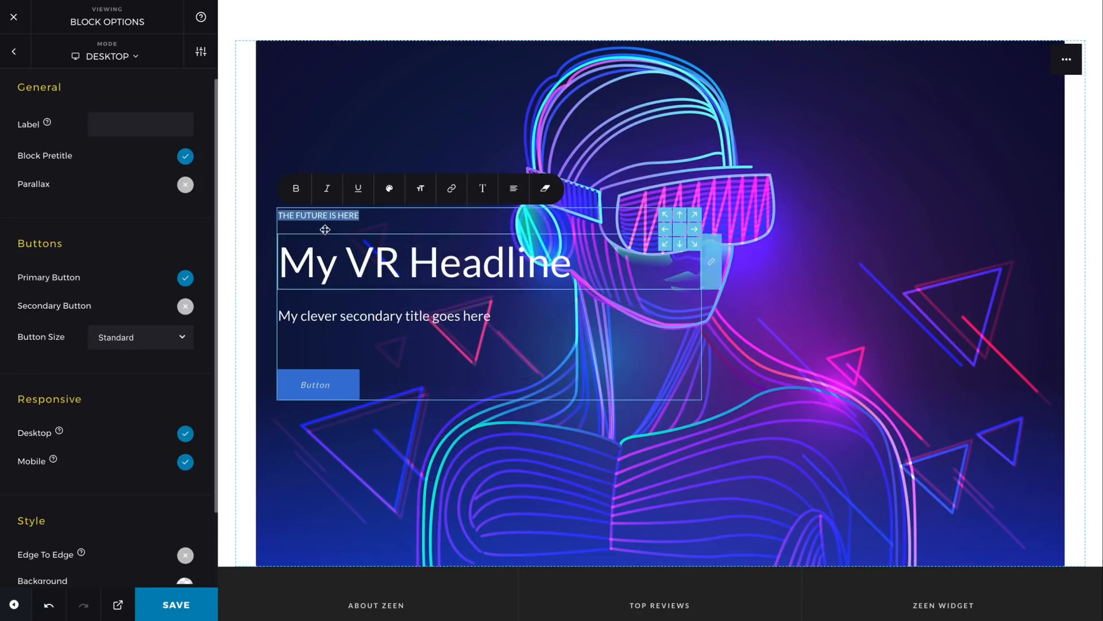
pyautogui.click(296, 188)
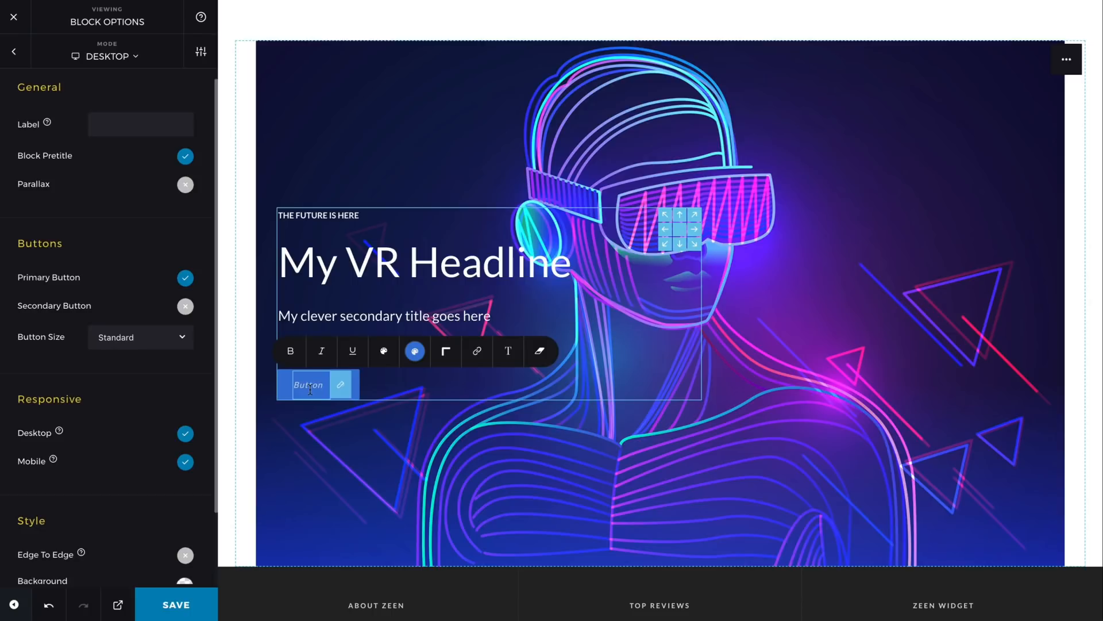
# Step: Change the primary button's text to "BUY TODAY" and make it bold
pyautogui.write('BU')
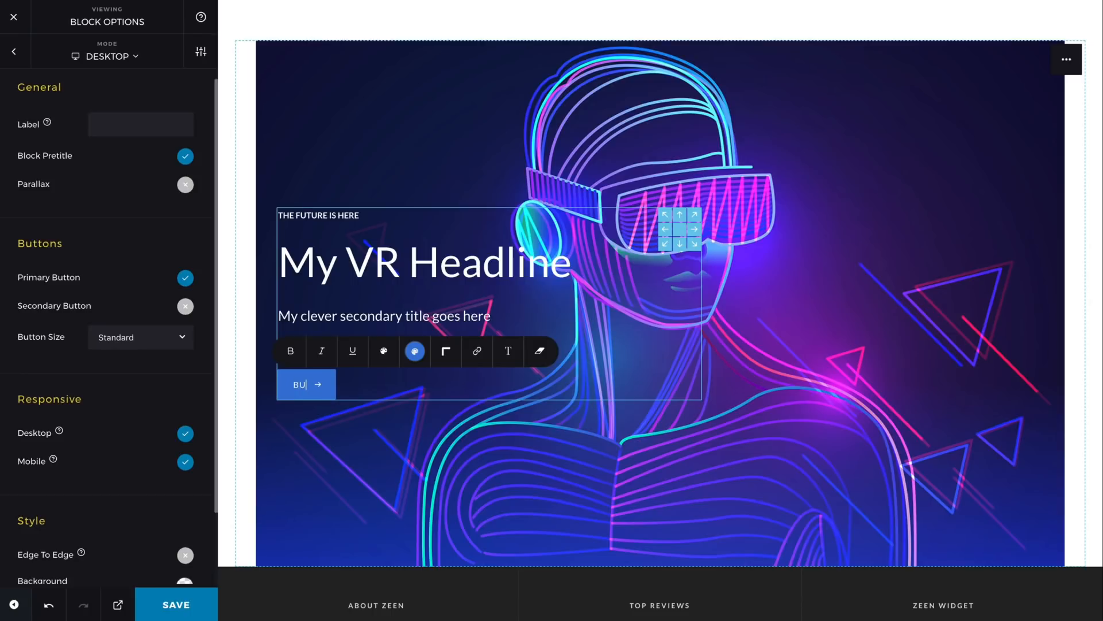
pyautogui.write('Y TODAY')
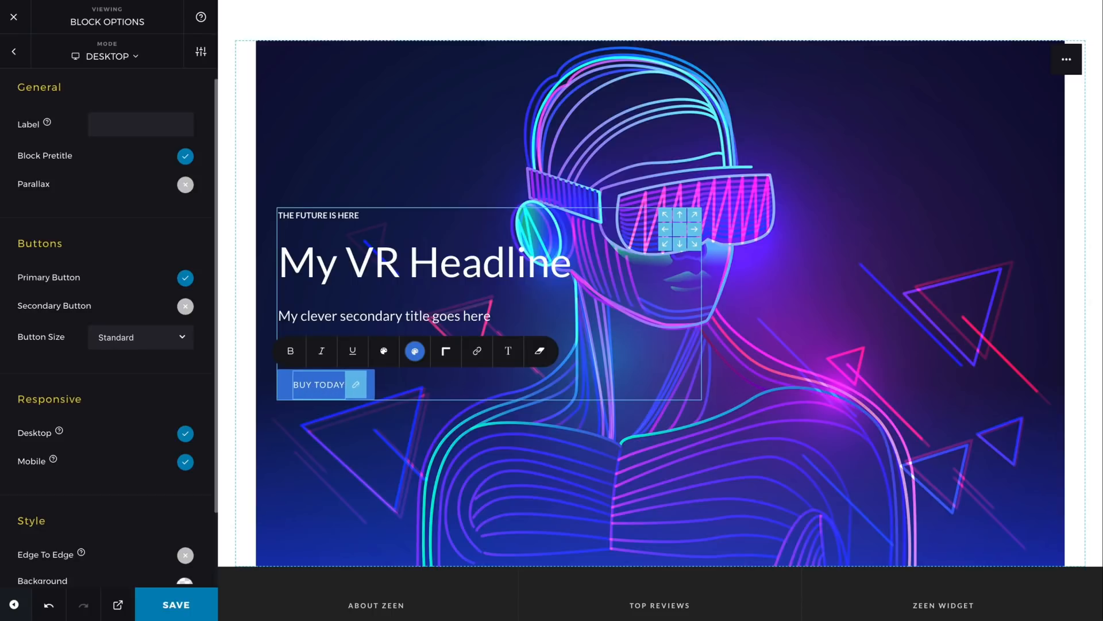
pyautogui.tripleClick(318, 391)
pyautogui.click(300, 362)
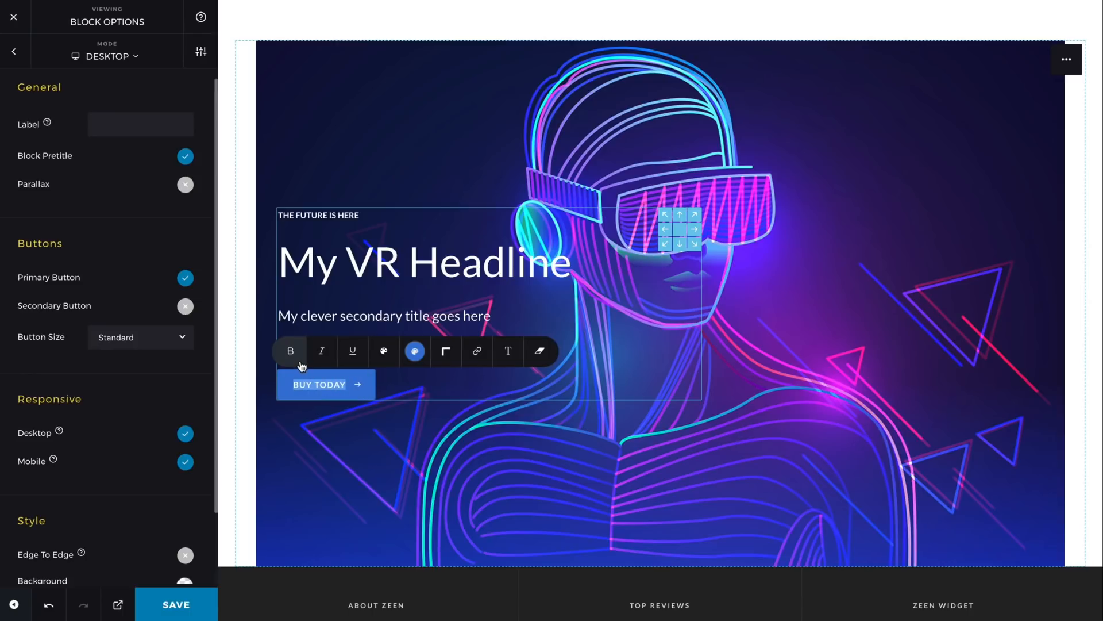
pyautogui.click(329, 384)
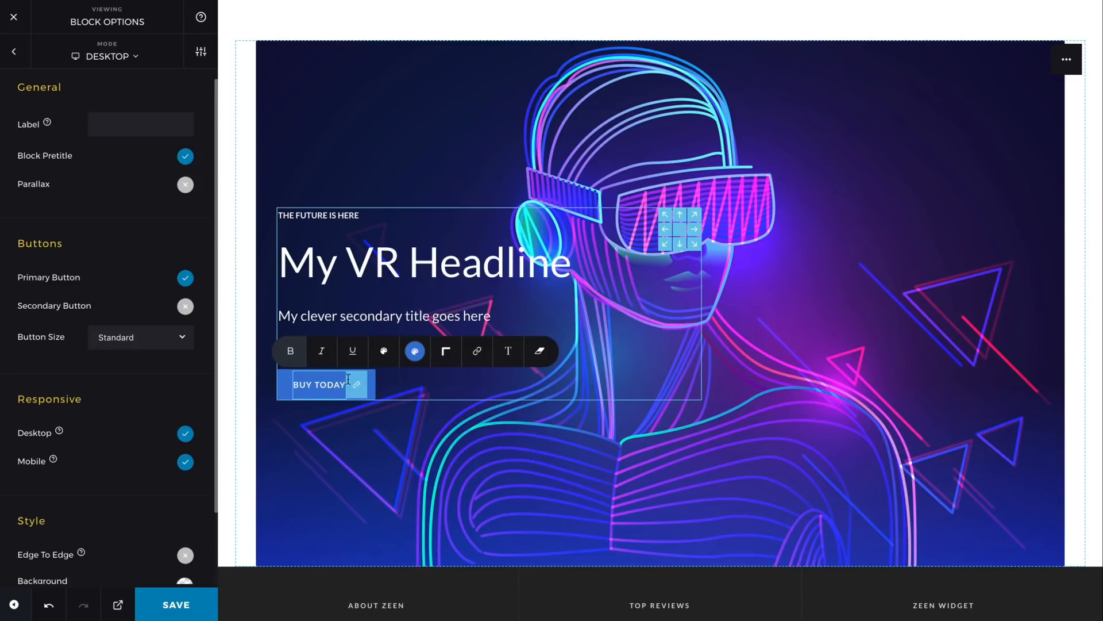
# Step: Round the primary button's corners and set its background color to golden yellow (#f1c232)
pyautogui.click(443, 356)
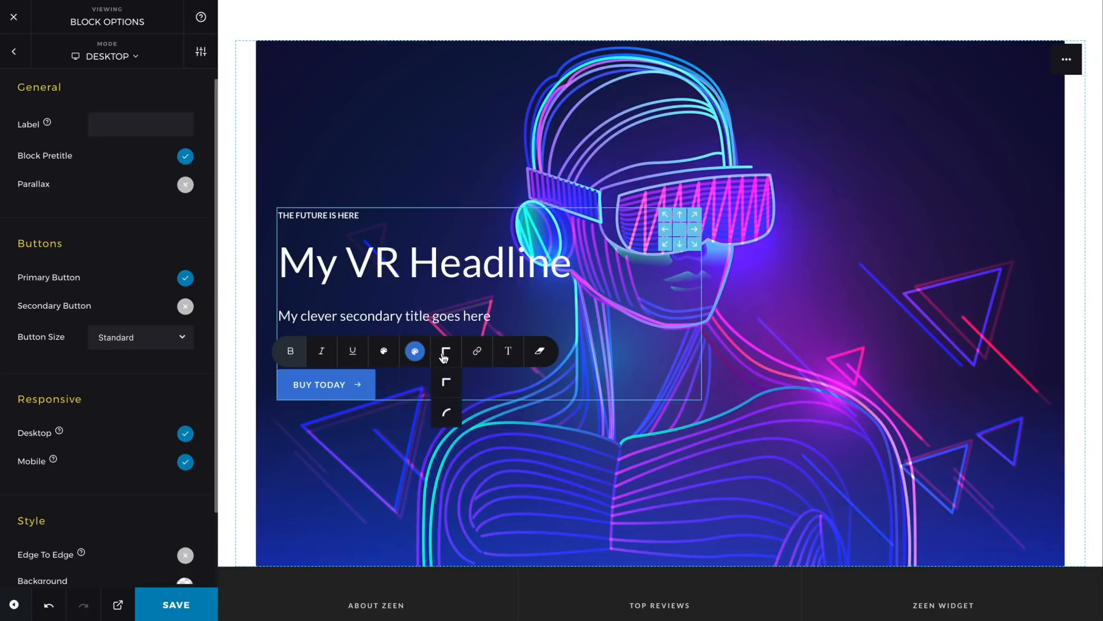
pyautogui.click(454, 411)
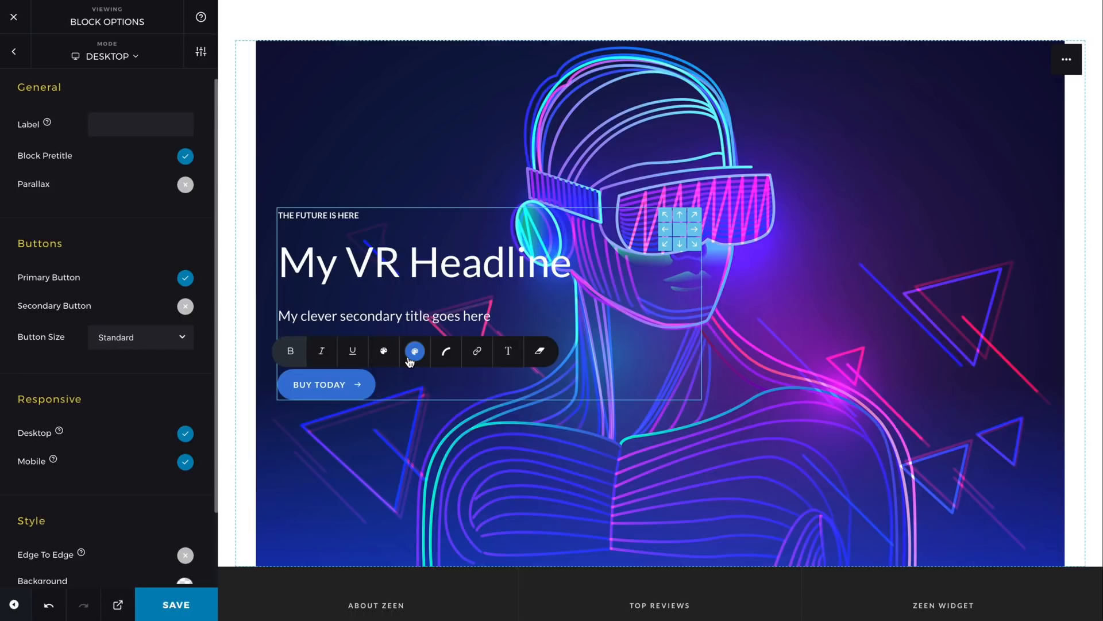
pyautogui.click(408, 356)
pyautogui.click(440, 442)
pyautogui.click(450, 452)
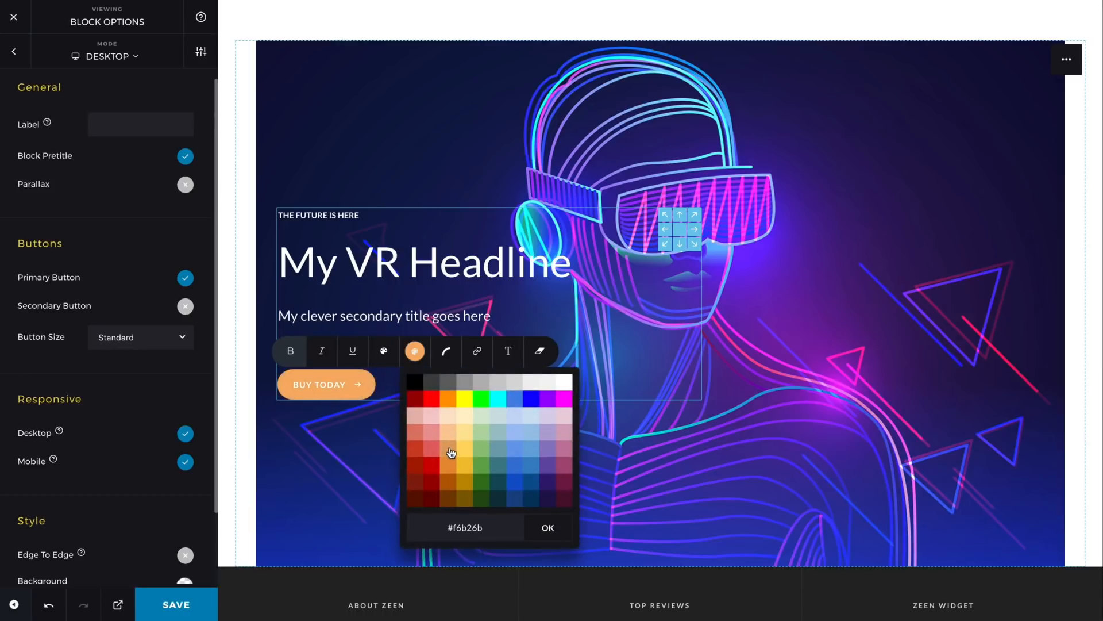
pyautogui.click(470, 458)
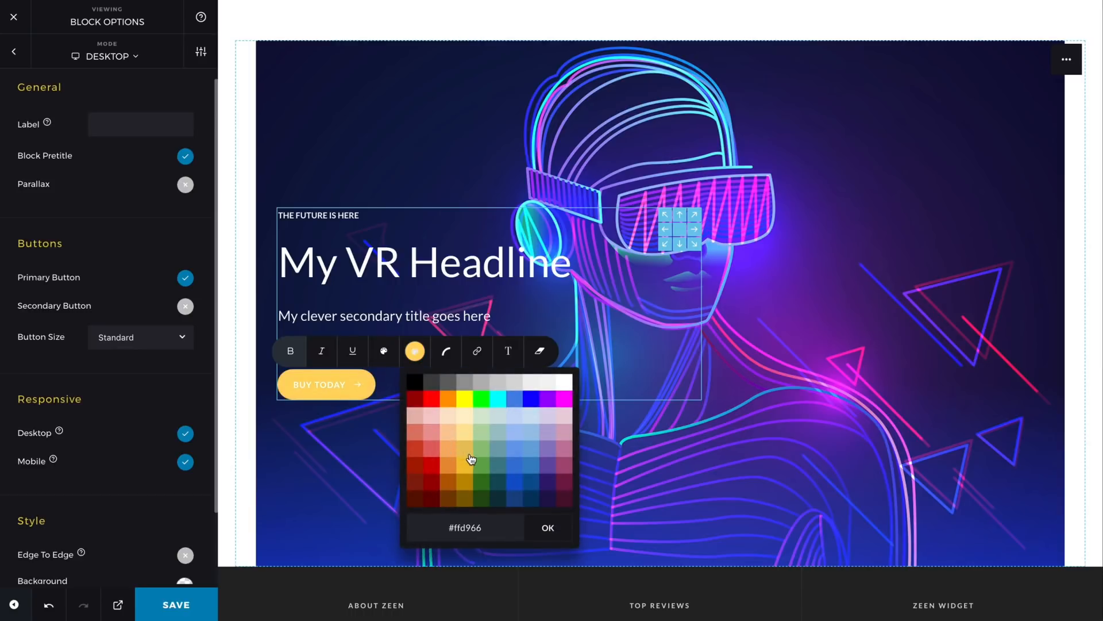
pyautogui.click(452, 482)
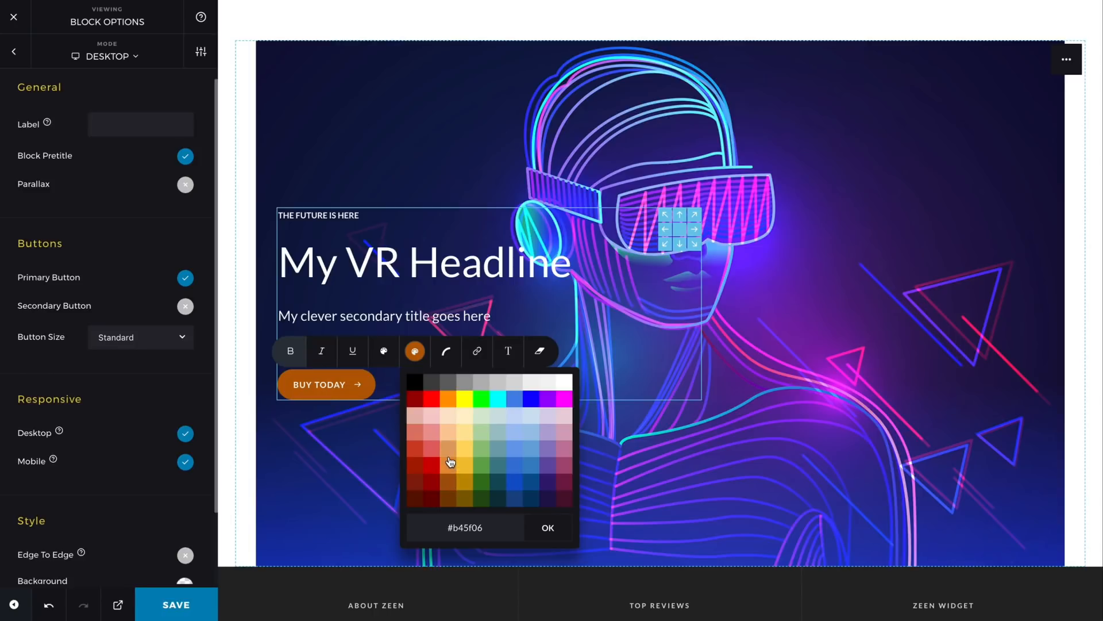
pyautogui.click(451, 449)
pyautogui.click(465, 471)
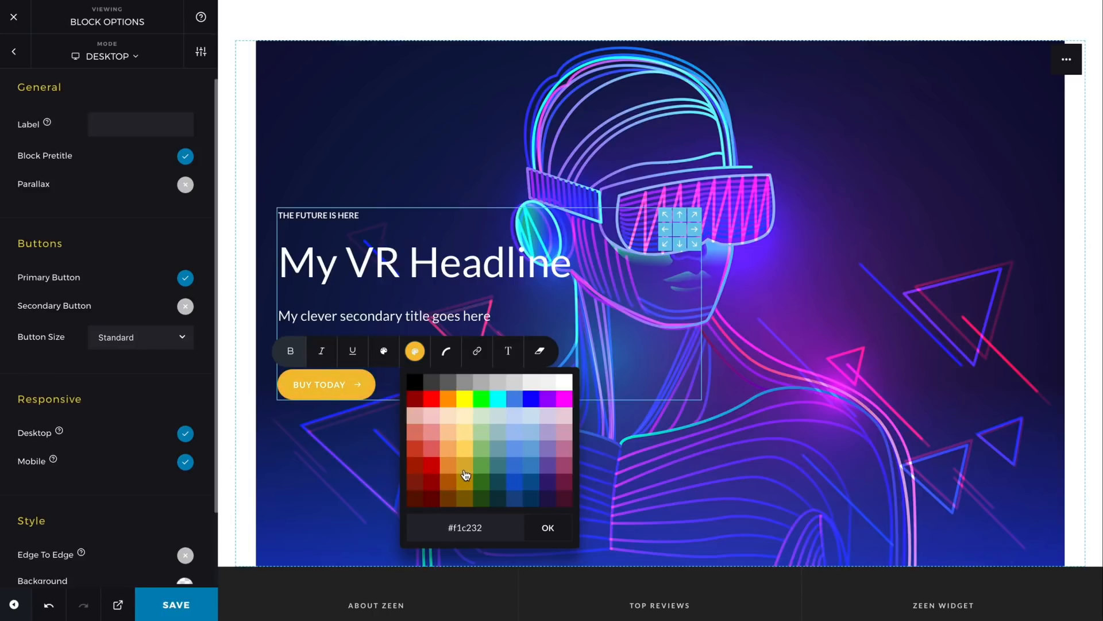
pyautogui.click(546, 526)
# Step: Set the button size of the call to action block to Large
pyautogui.moveTo(337, 382)
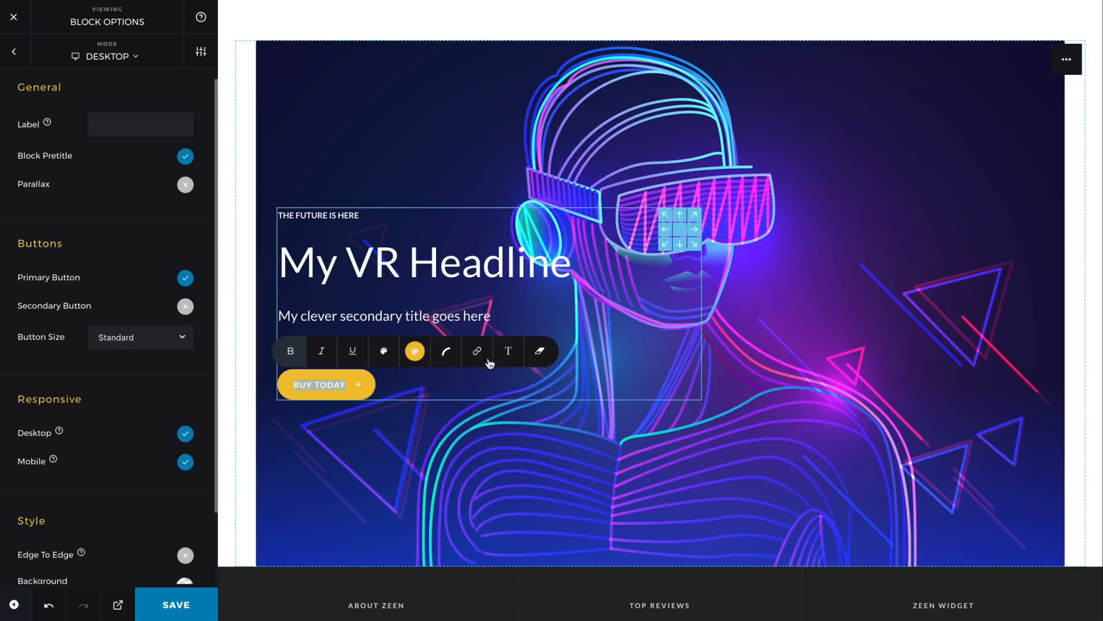
pyautogui.click(325, 384)
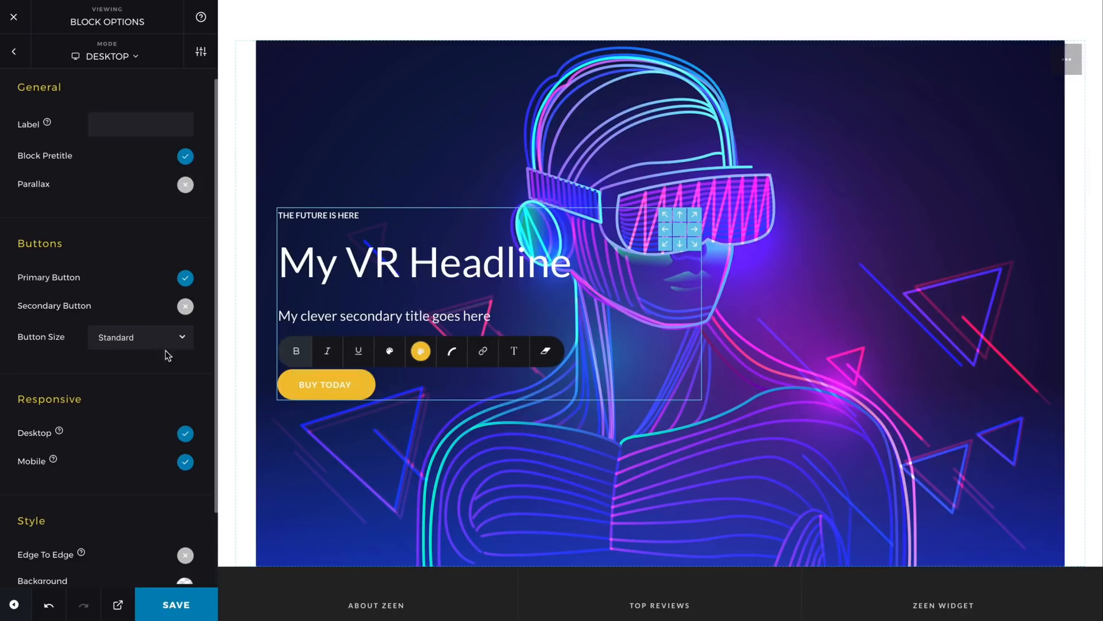
pyautogui.click(122, 345)
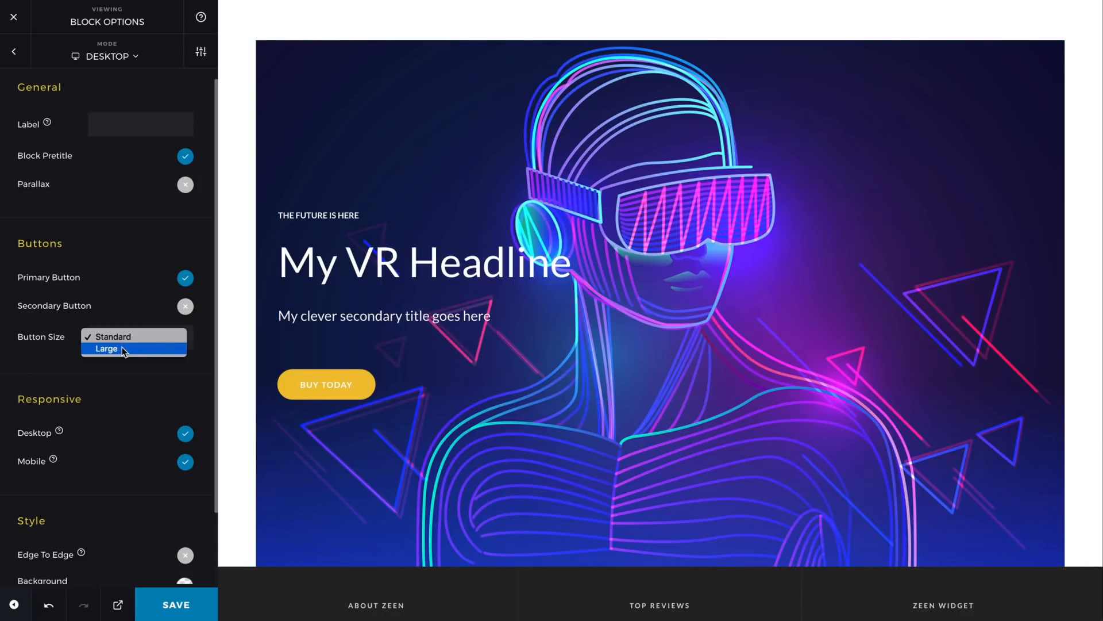
pyautogui.click(123, 349)
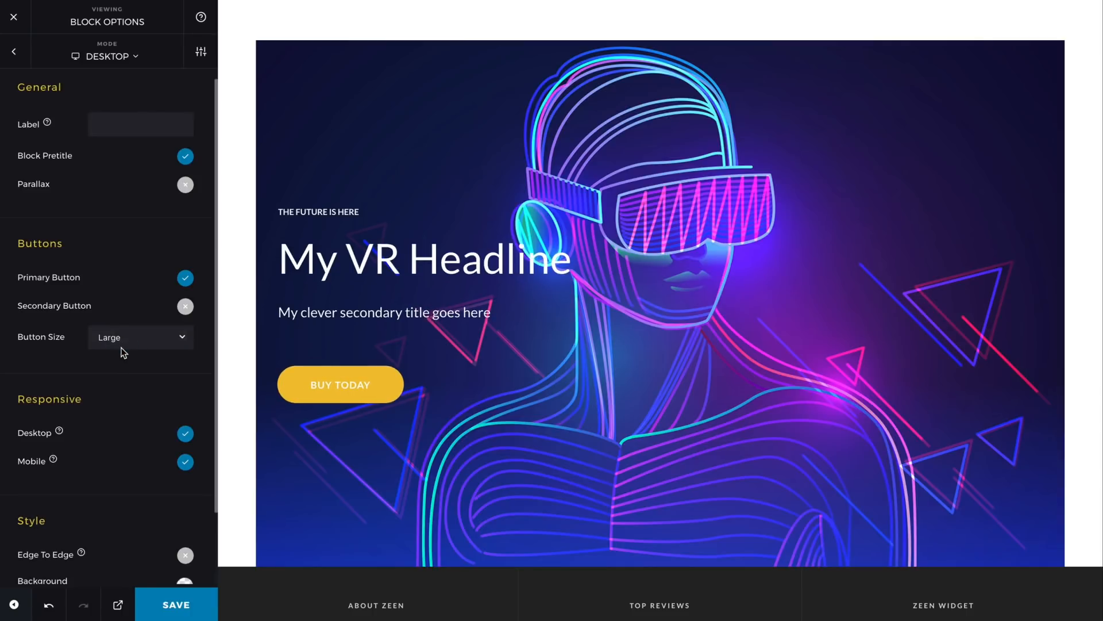
# Step: Enable the secondary button and give it the play-icon shape
pyautogui.click(185, 307)
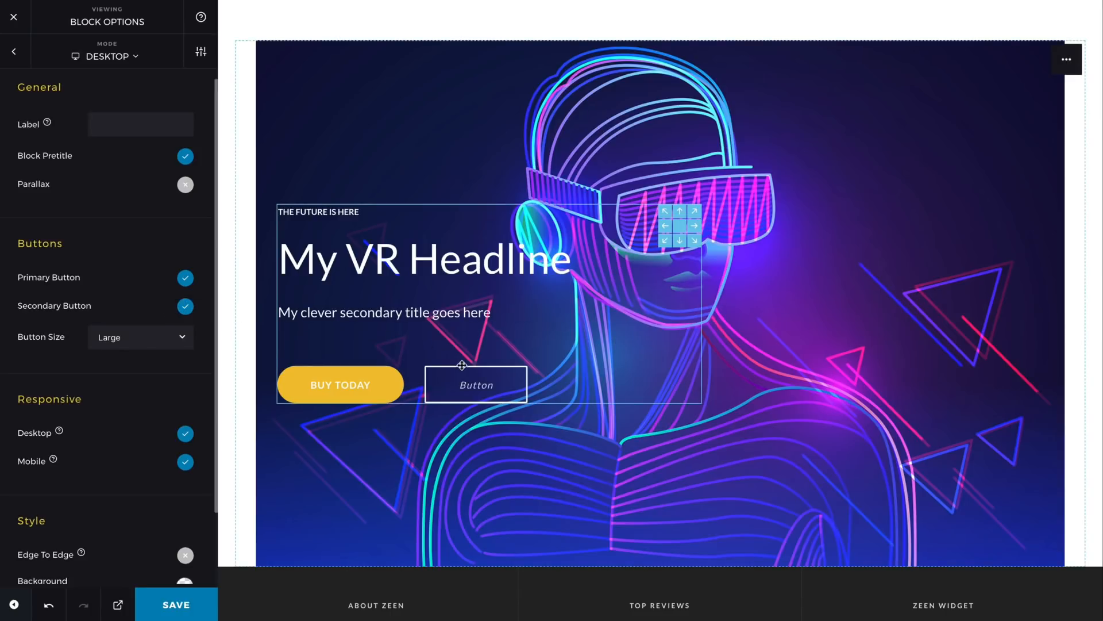
pyautogui.click(478, 385)
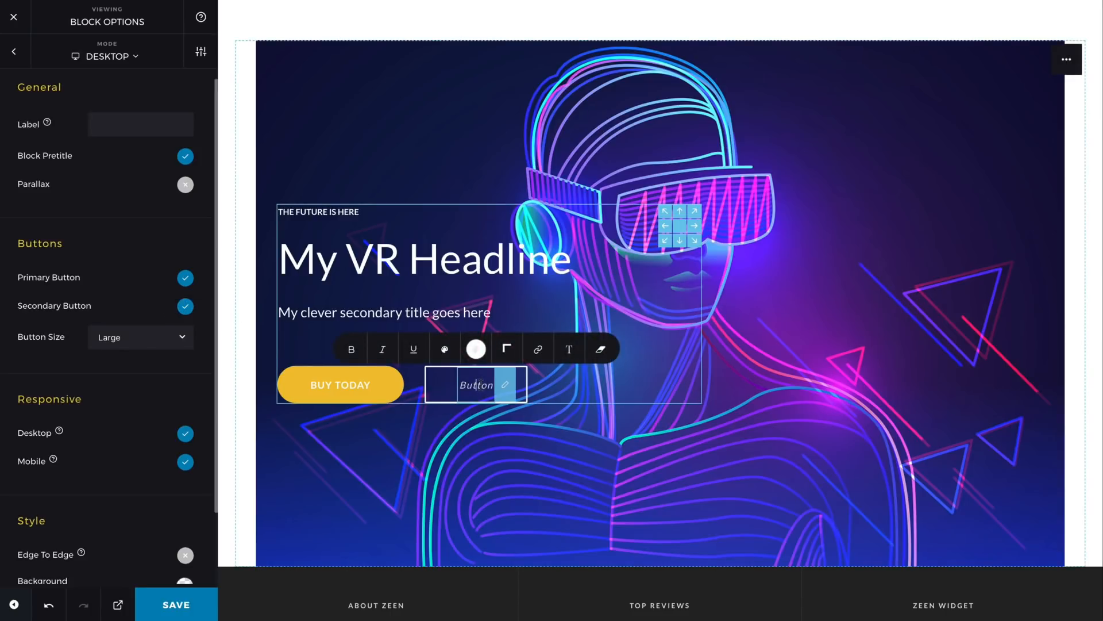
pyautogui.click(507, 348)
pyautogui.click(510, 410)
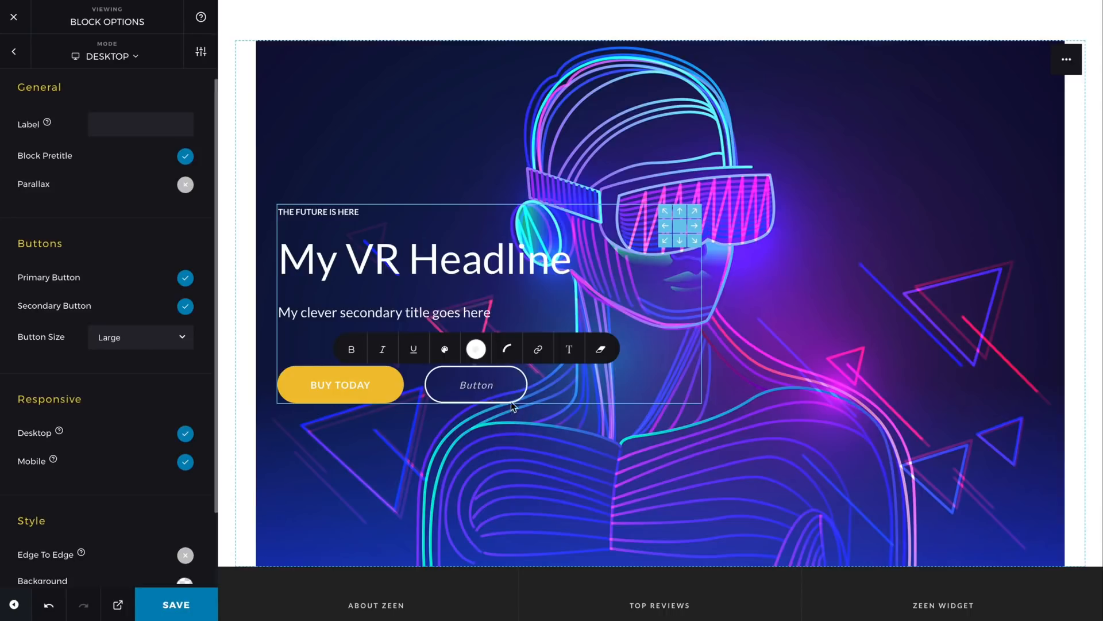
pyautogui.click(513, 357)
pyautogui.click(509, 439)
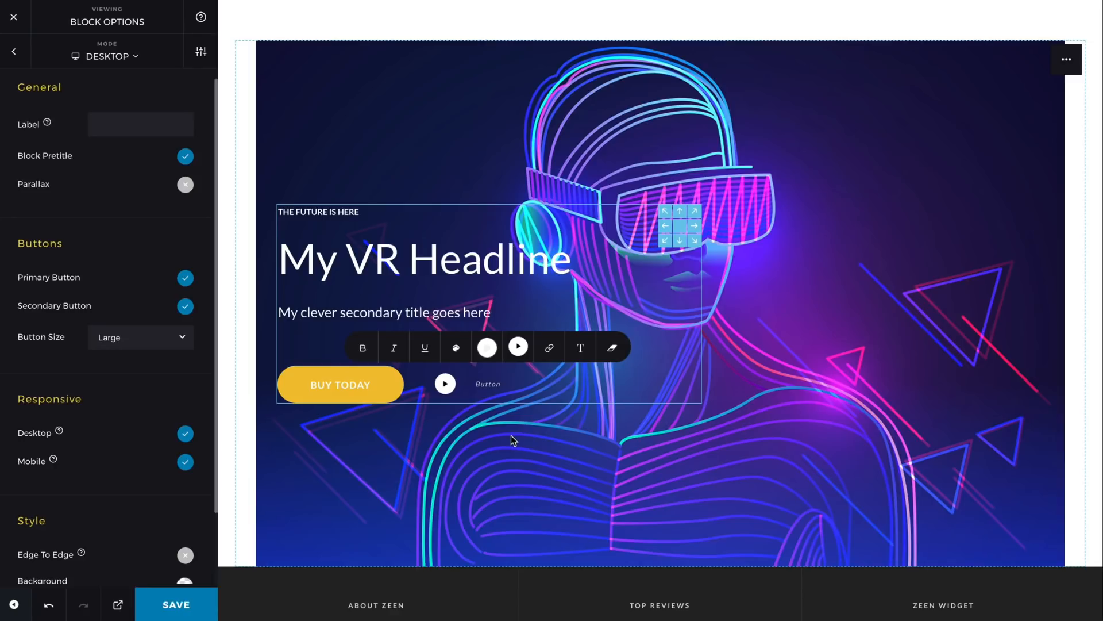
# Step: Change the secondary button's text to "Watch Trailer"
pyautogui.click(486, 382)
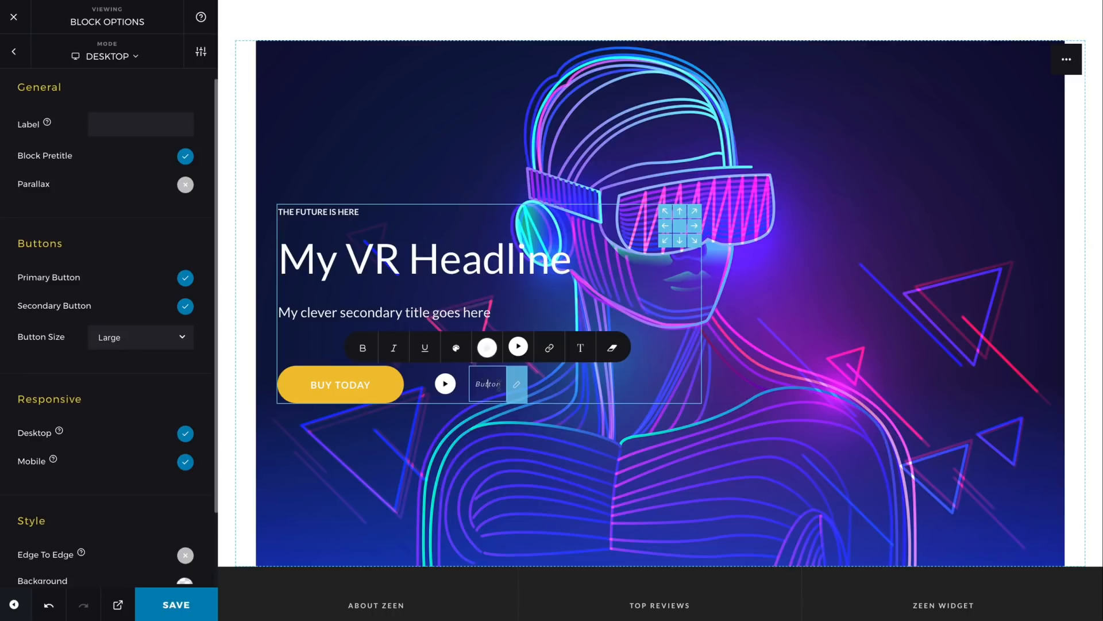
pyautogui.doubleClick(499, 384)
pyautogui.write('Watch T')
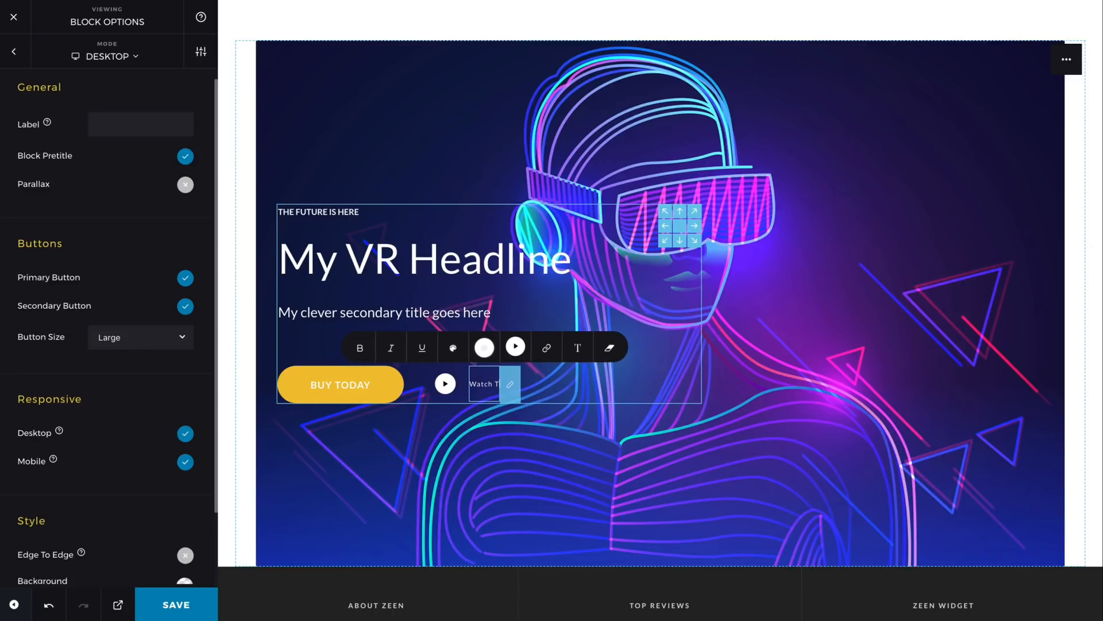
pyautogui.write('railer')
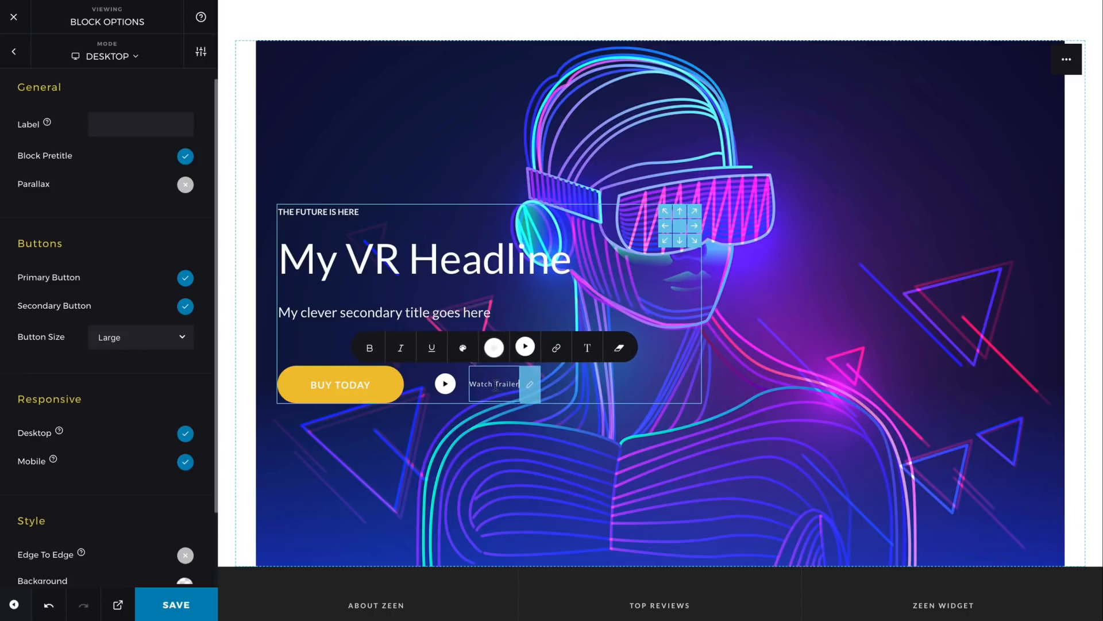
pyautogui.tripleClick(495, 385)
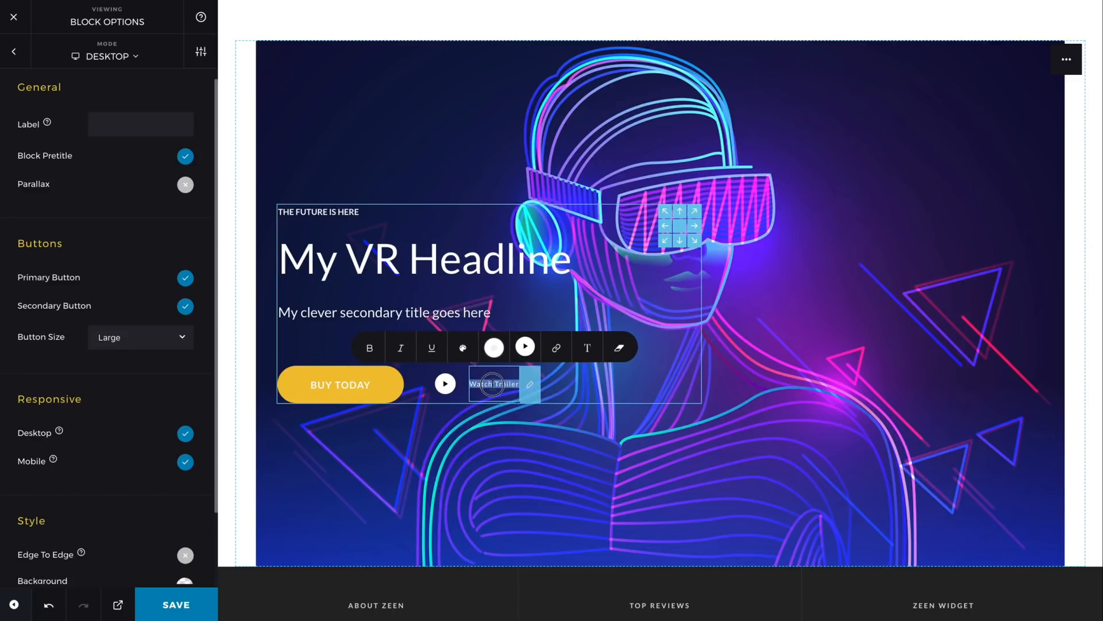
pyautogui.click(556, 350)
pyautogui.press('BackSpace')
pyautogui.press('BackSpace')
pyautogui.press('BackSpace')
pyautogui.press('BackSpace')
pyautogui.press('BackSpace')
pyautogui.press('BackSpace')
pyautogui.press('BackSpace')
pyautogui.write('ttp://youtube.com/abc')
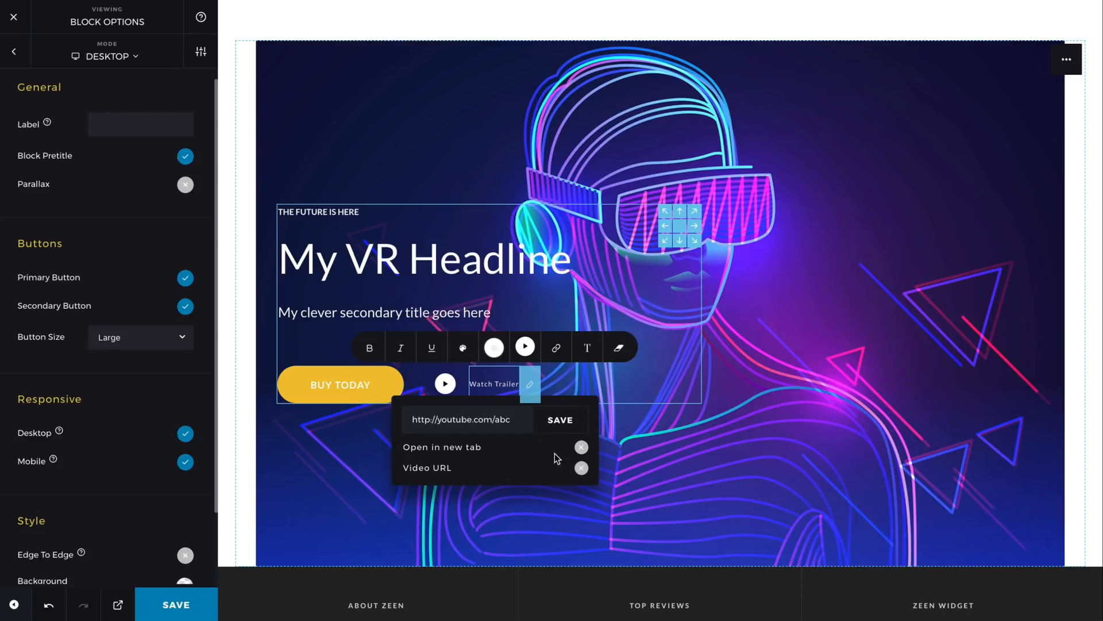
pyautogui.click(581, 468)
pyautogui.click(551, 428)
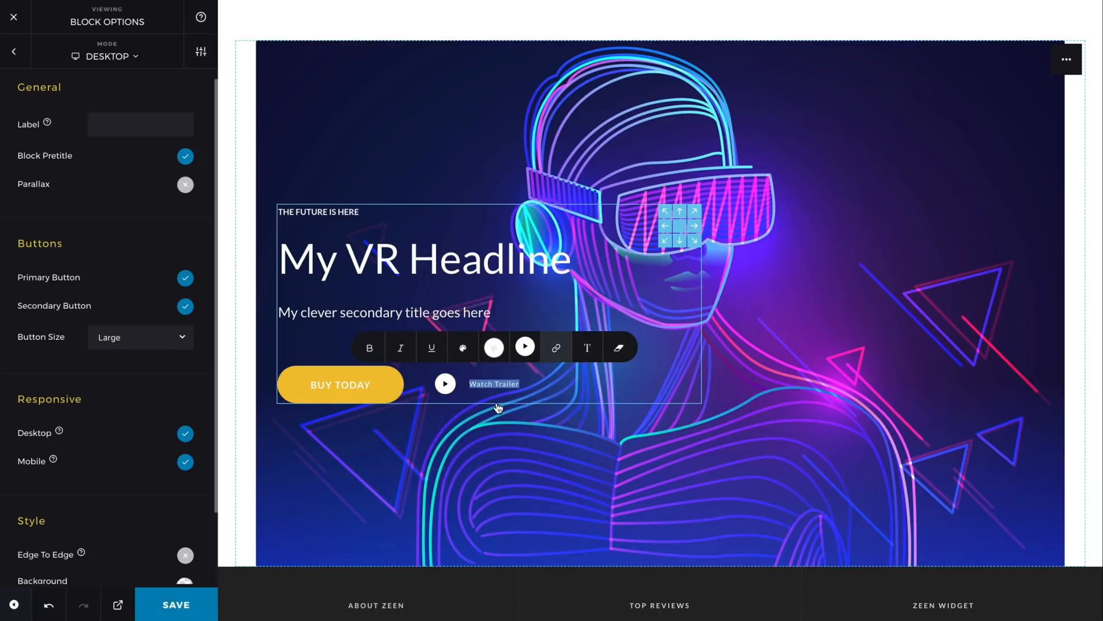
pyautogui.click(451, 424)
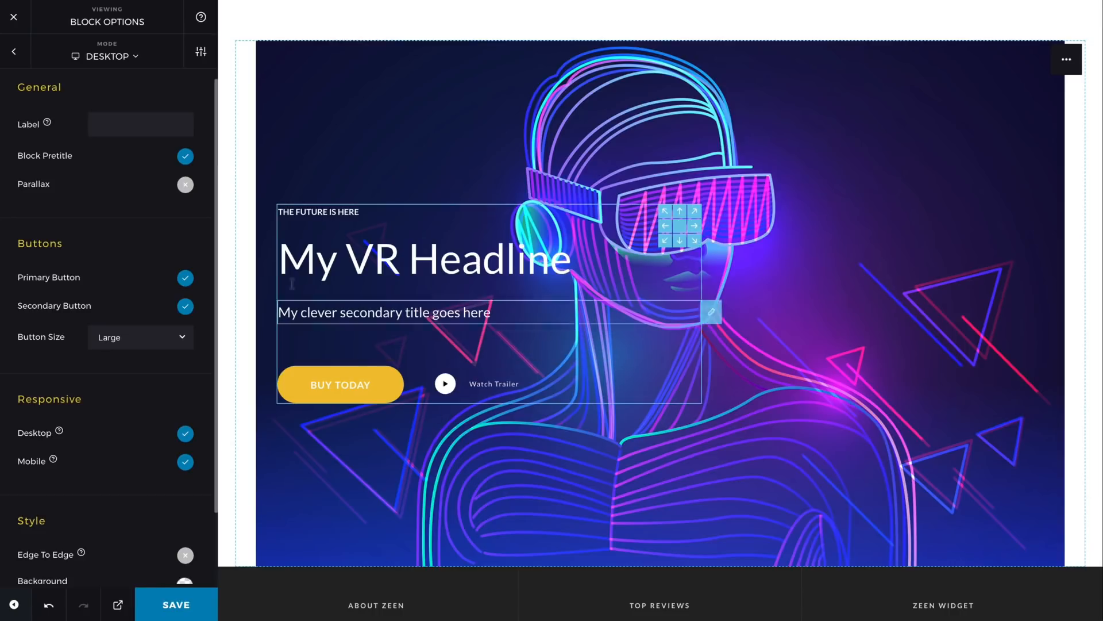
# Step: Turn on Edge To Edge and Parallax for the call to action block and check the effect on the page
pyautogui.click(185, 556)
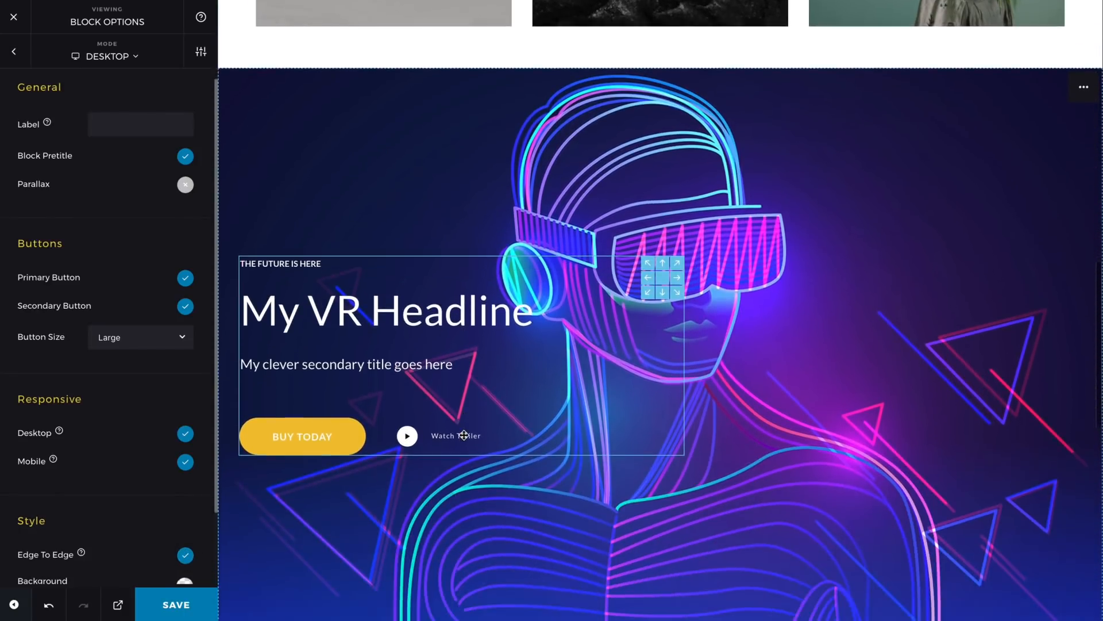
pyautogui.click(185, 185)
pyautogui.scroll(-5, 431, 230)
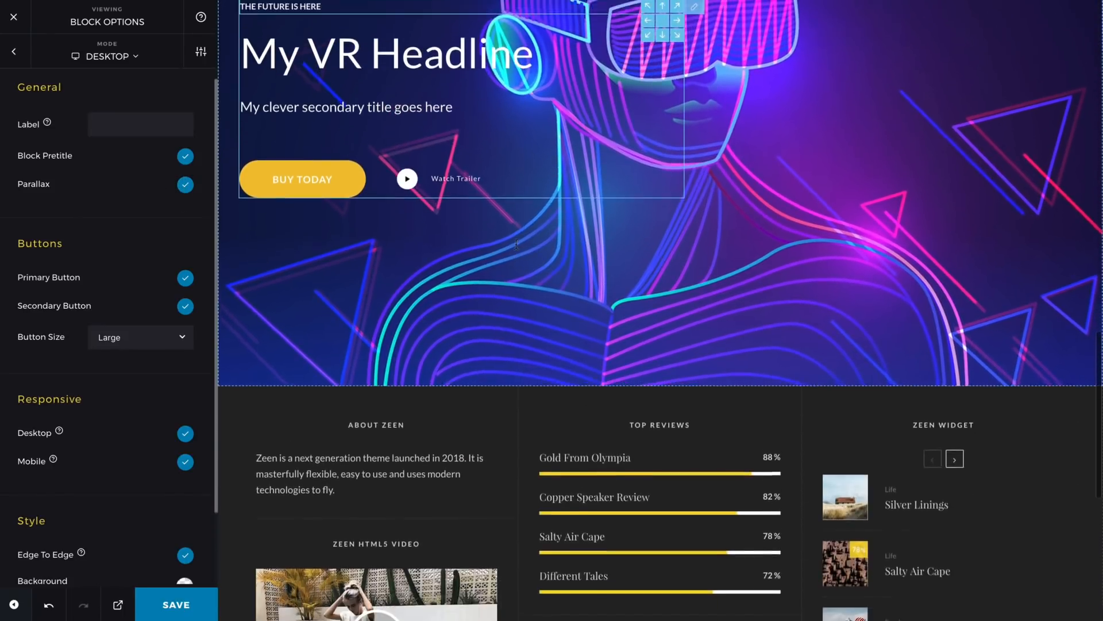
pyautogui.scroll(5, 516, 244)
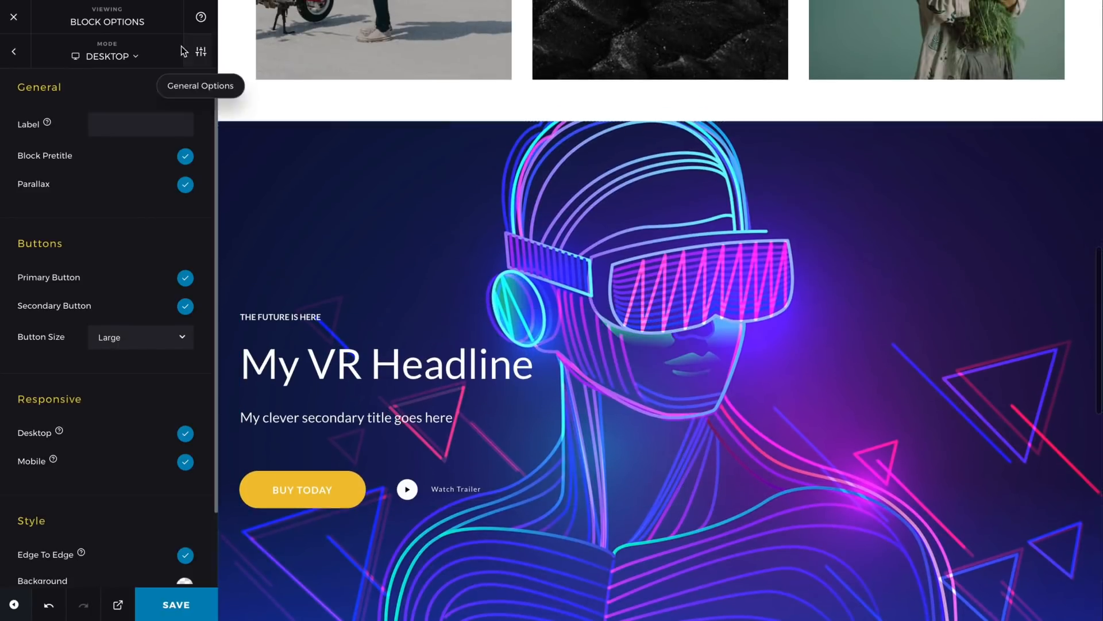
# Step: Label the call to action block "VR CTA" and move it to the start of the desktop layout
pyautogui.click(130, 124)
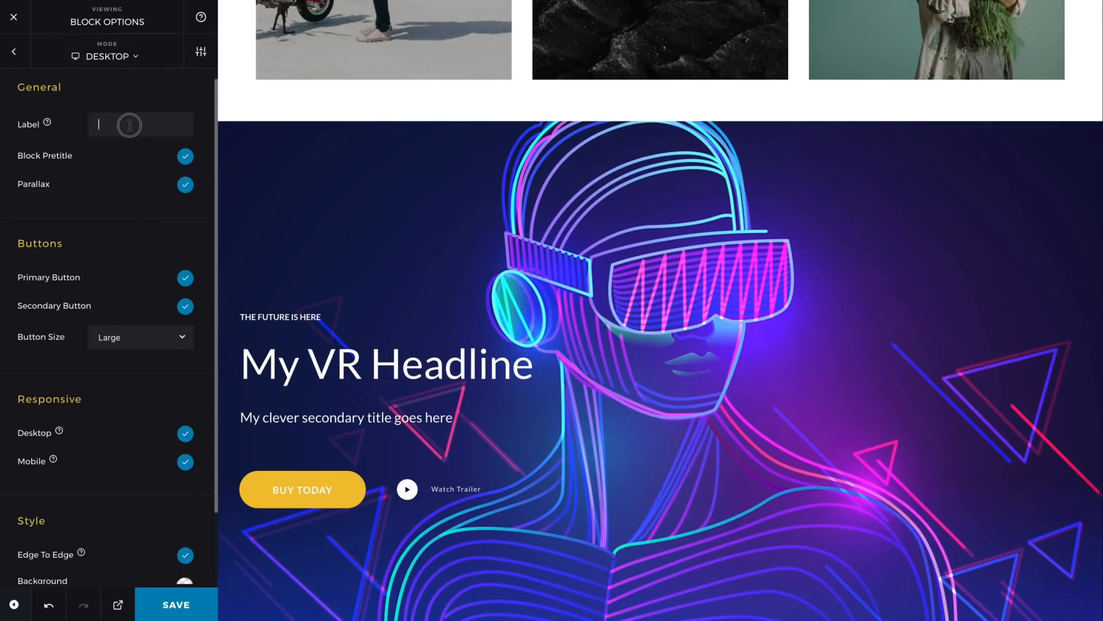
pyautogui.write('VR CTA')
pyautogui.click(14, 51)
pyautogui.moveTo(92, 194); pyautogui.dragTo(95, 99)
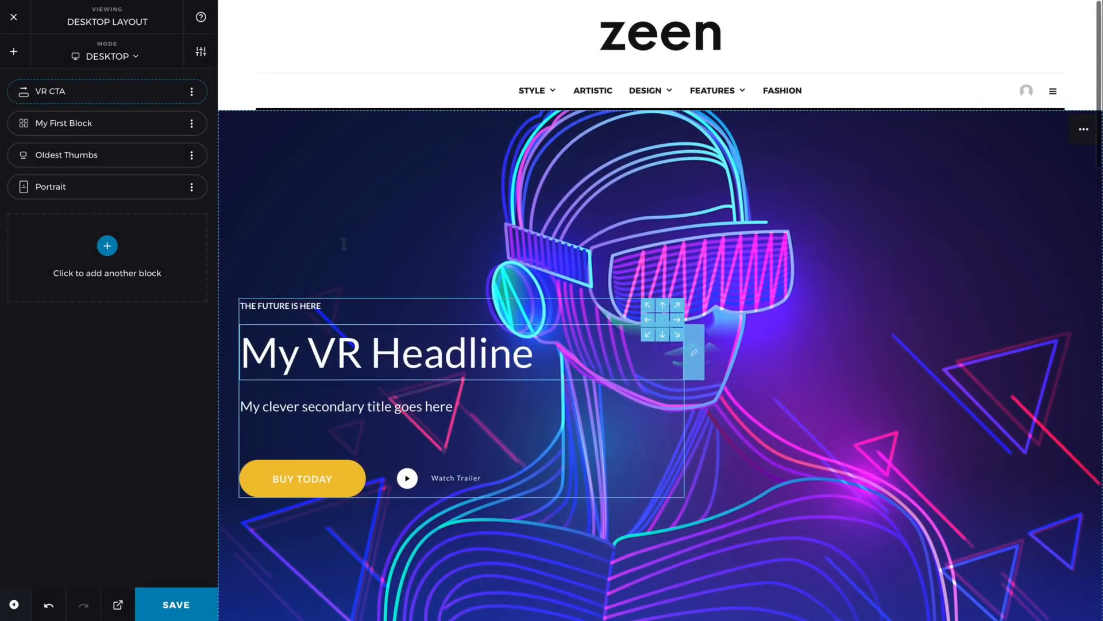
# Step: Increase the spacing above My First Block so a gap separates it from the VR CTA block
pyautogui.scroll(-8, 344, 243)
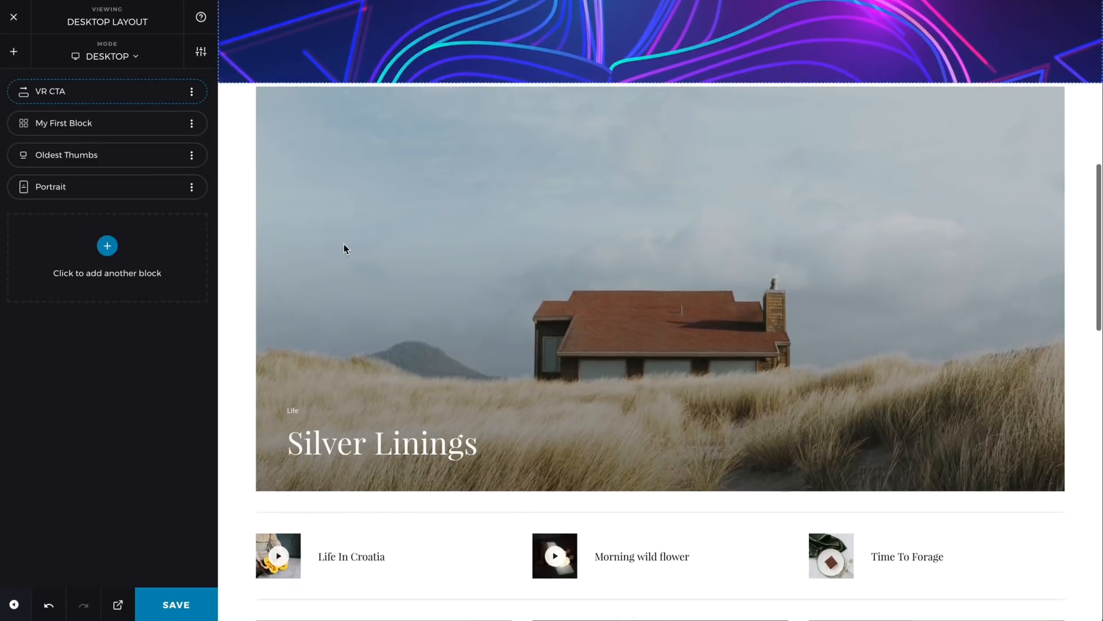
pyautogui.click(344, 247)
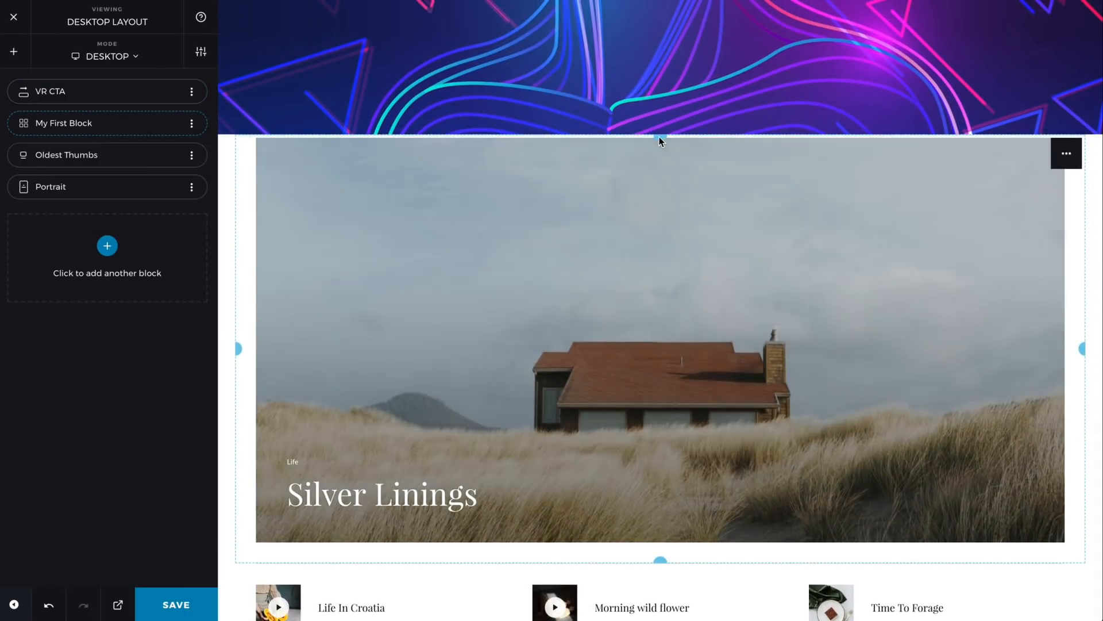
pyautogui.moveTo(660, 140); pyautogui.dragTo(685, 151)
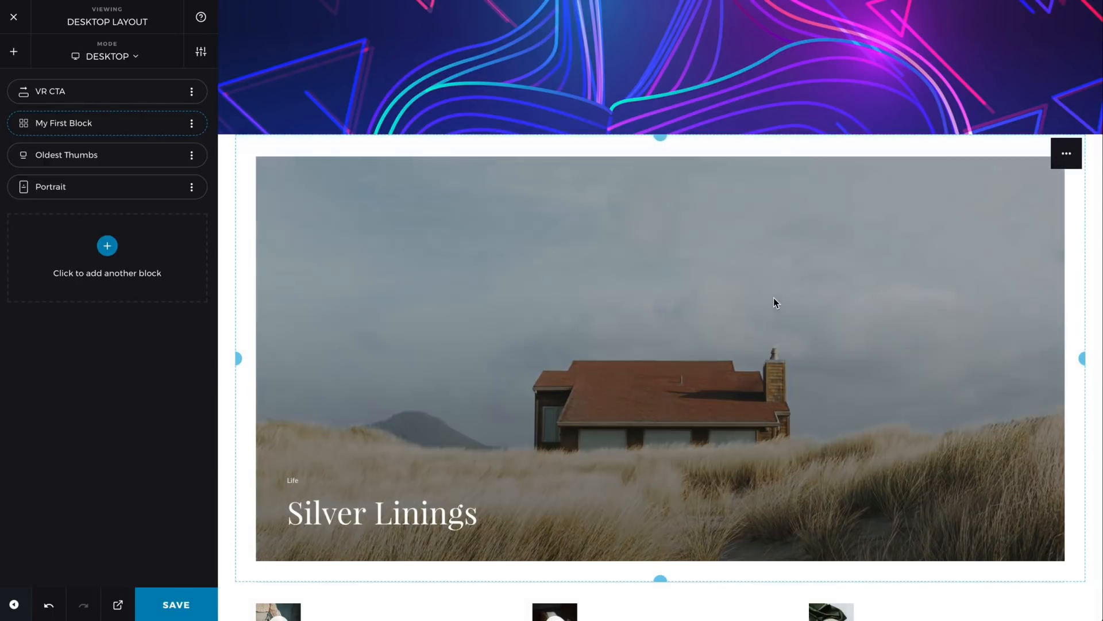
pyautogui.scroll(-1, 905, 479)
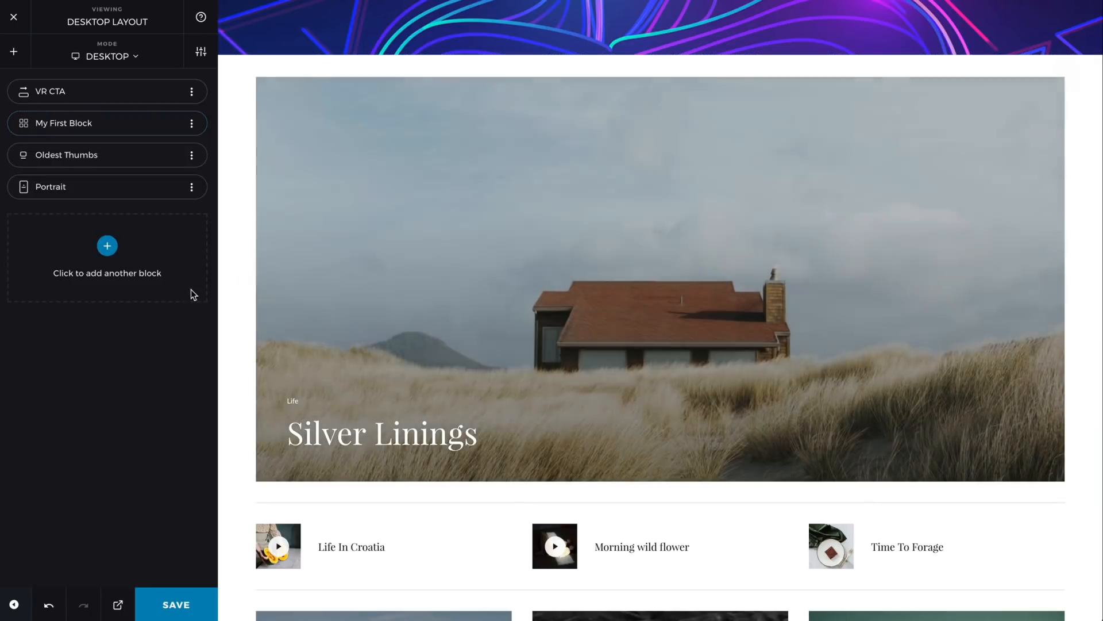
# Step: Search the block library for "side" and add the sidebar block to the layout
pyautogui.click(190, 288)
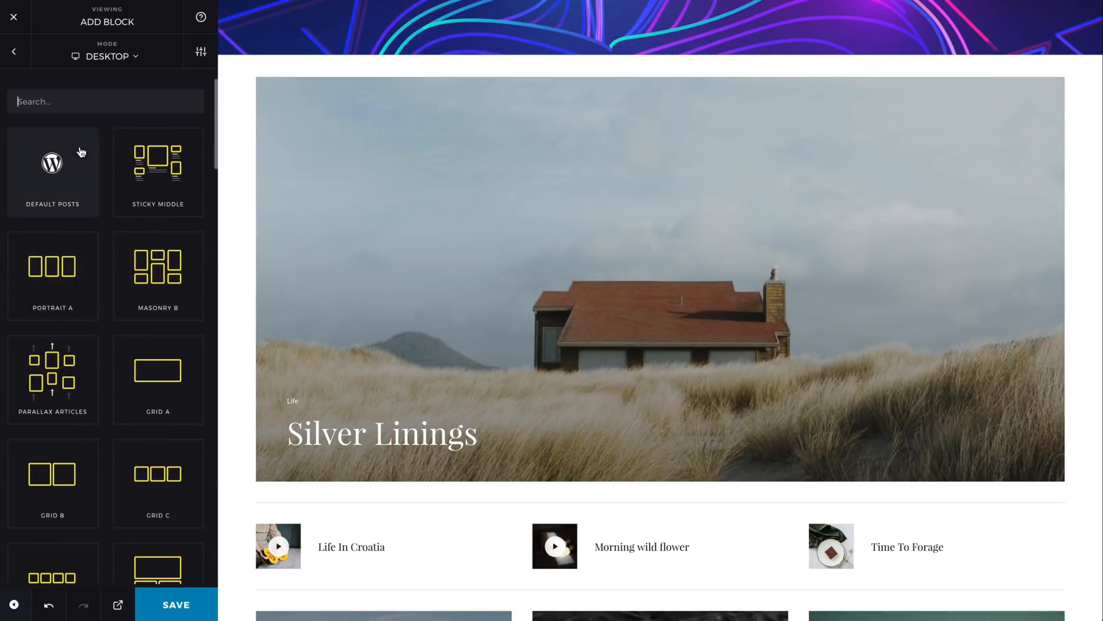
pyautogui.write('side')
pyautogui.click(77, 173)
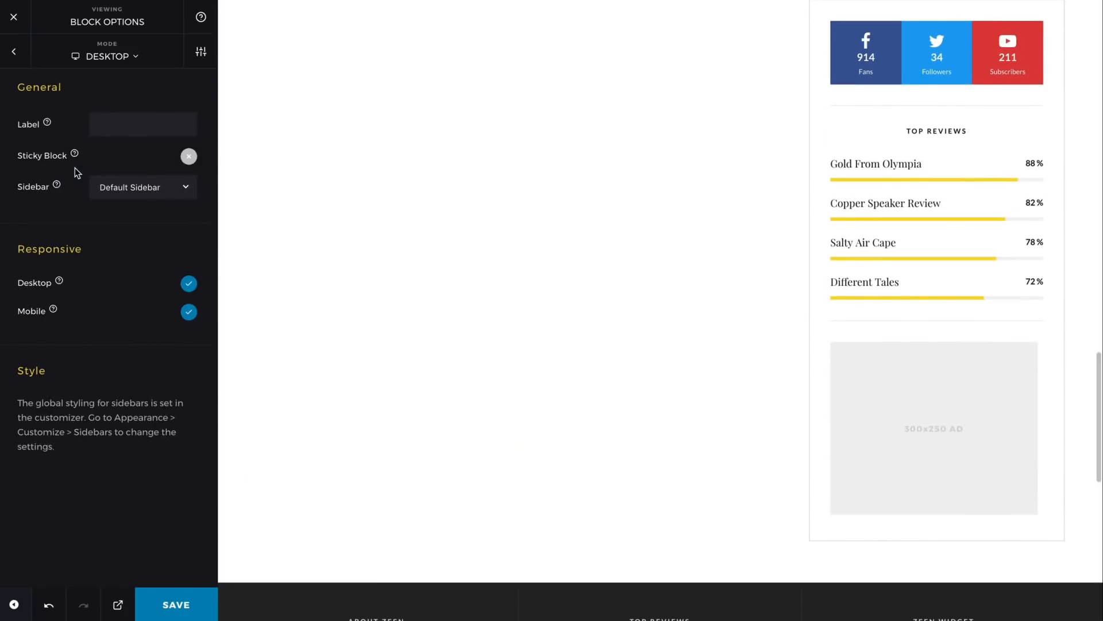
# Step: Try Create Unique Sidebar as the sidebar block's source and return it to Default Sidebar
pyautogui.click(104, 185)
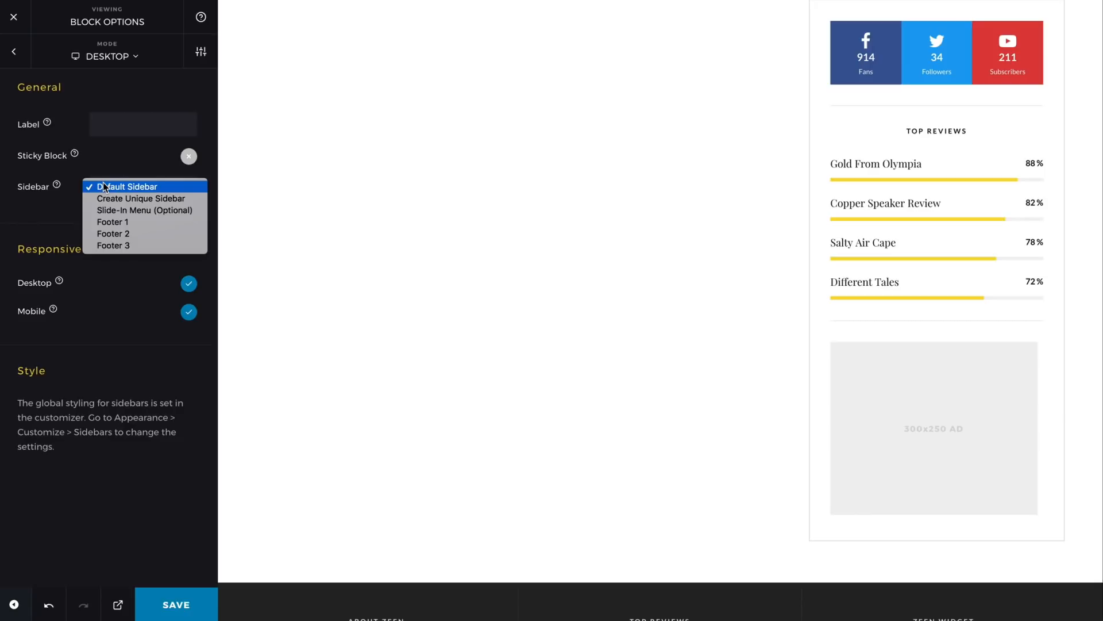
pyautogui.click(102, 198)
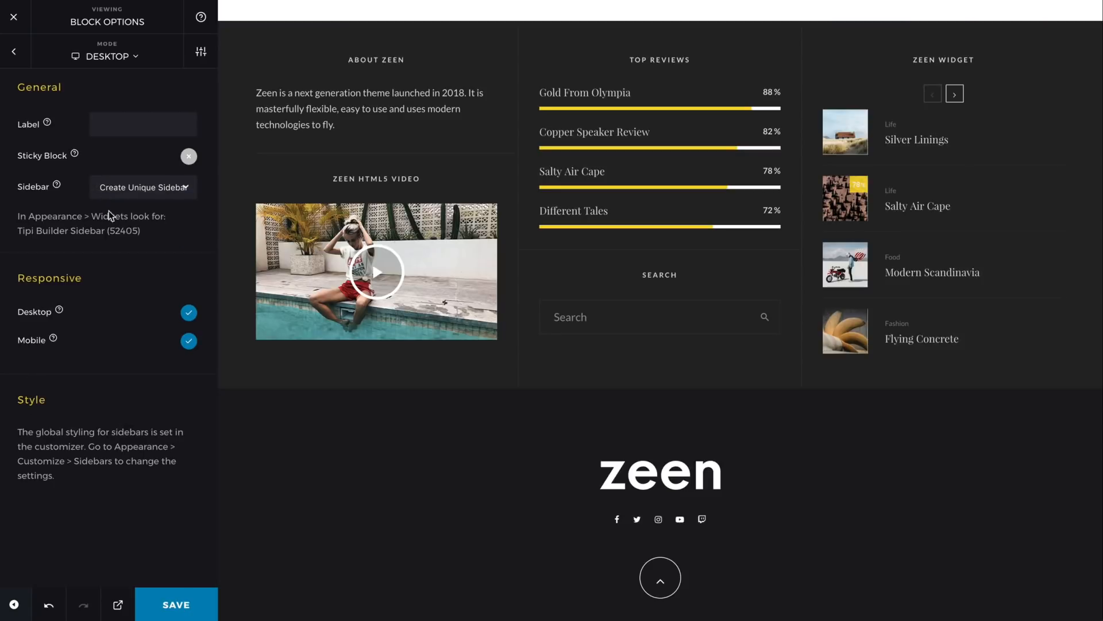
pyautogui.click(128, 189)
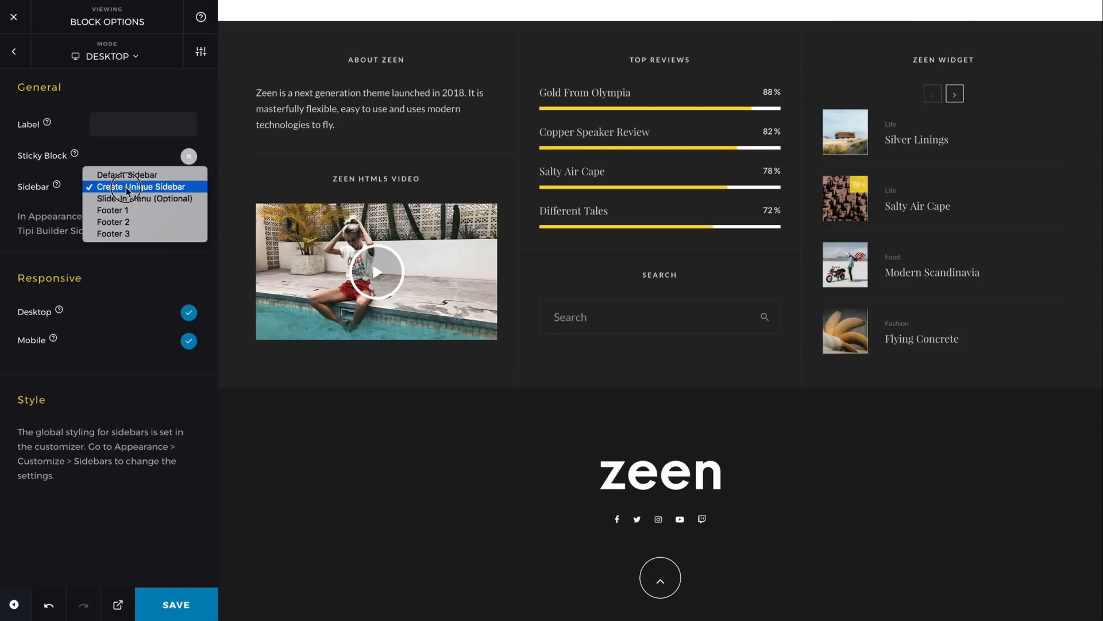
pyautogui.click(127, 175)
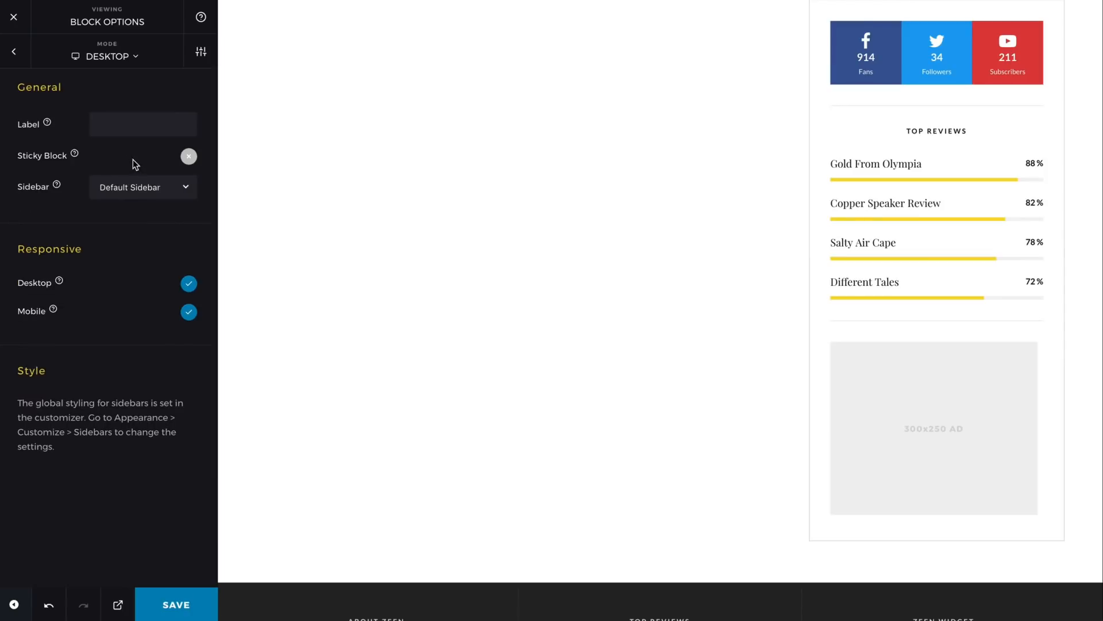
pyautogui.click(27, 64)
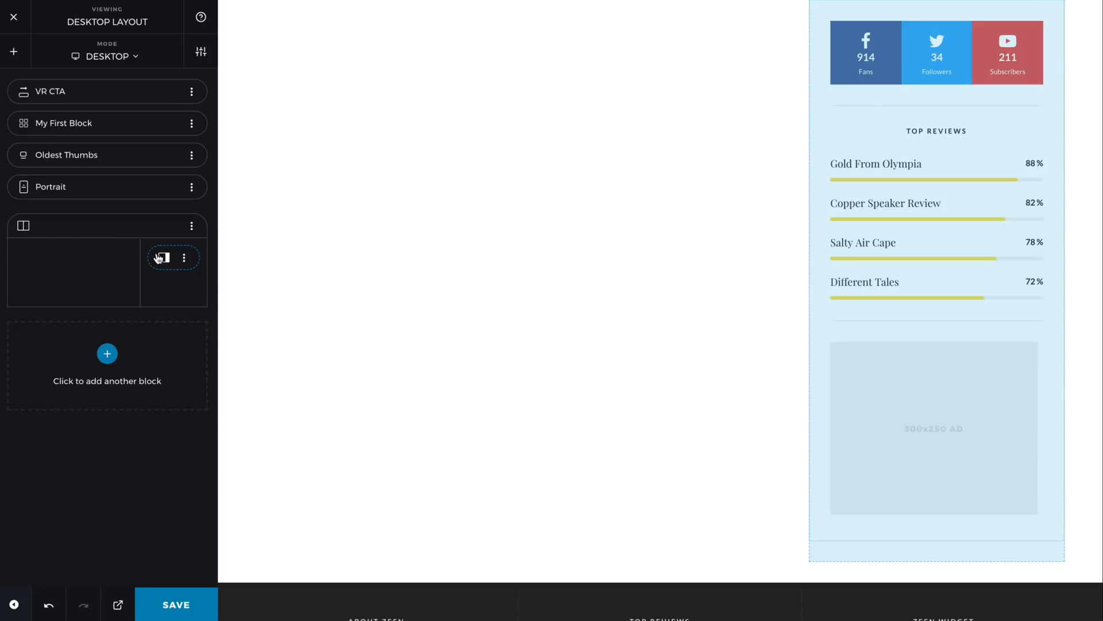
# Step: Try the sidebar block outside the two-column block and move it back into the narrow column
pyautogui.scroll(1, 471, 194)
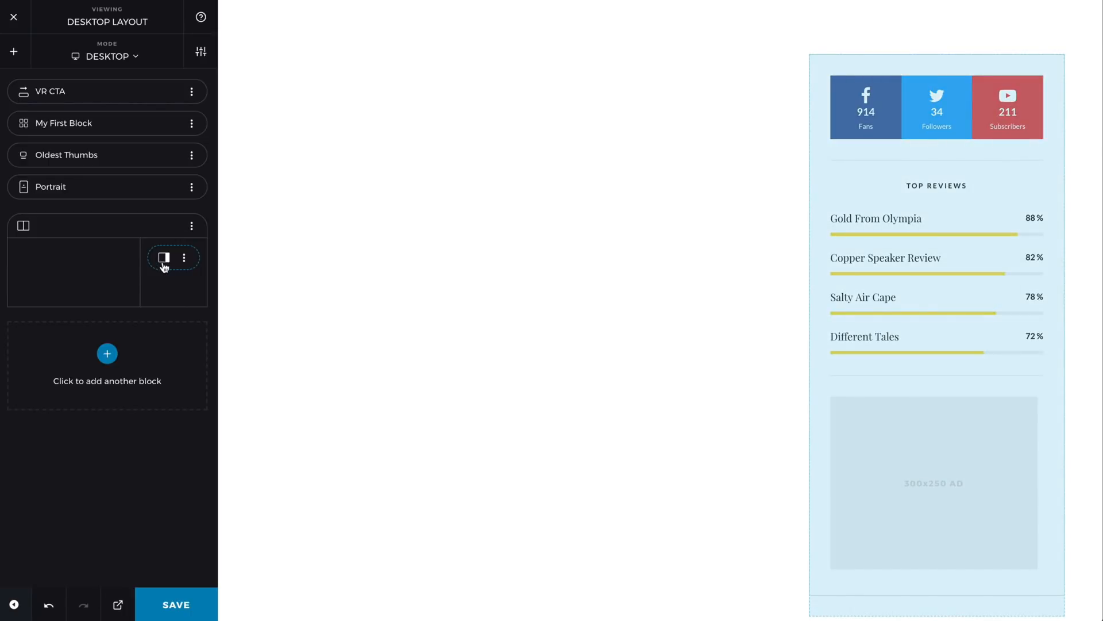
pyautogui.moveTo(163, 266); pyautogui.dragTo(128, 217)
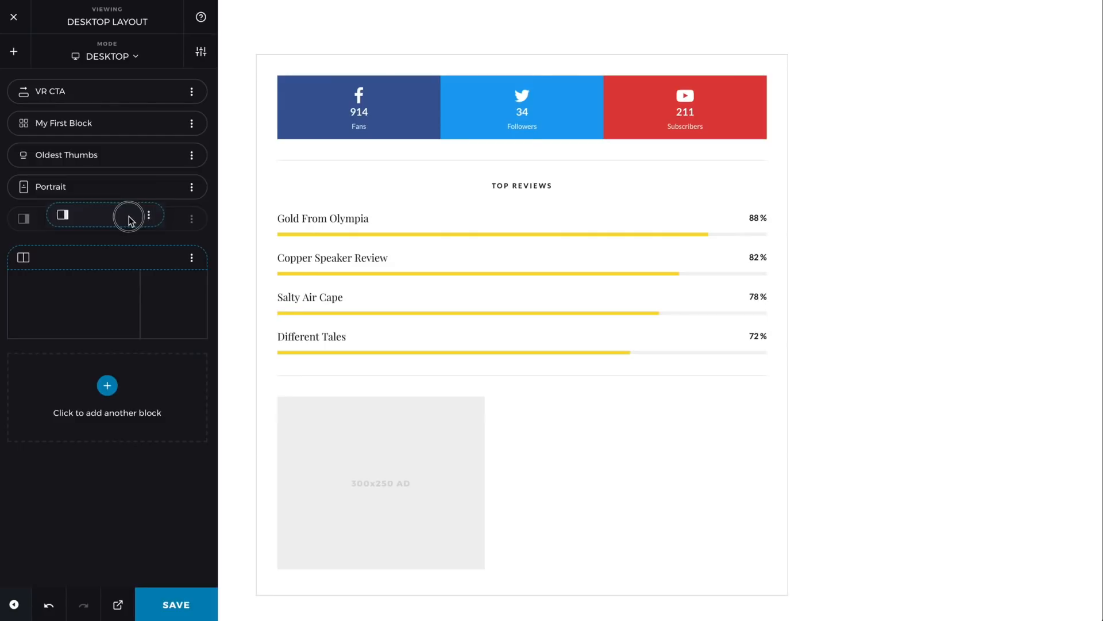
pyautogui.click(75, 223)
pyautogui.moveTo(75, 224); pyautogui.dragTo(166, 289)
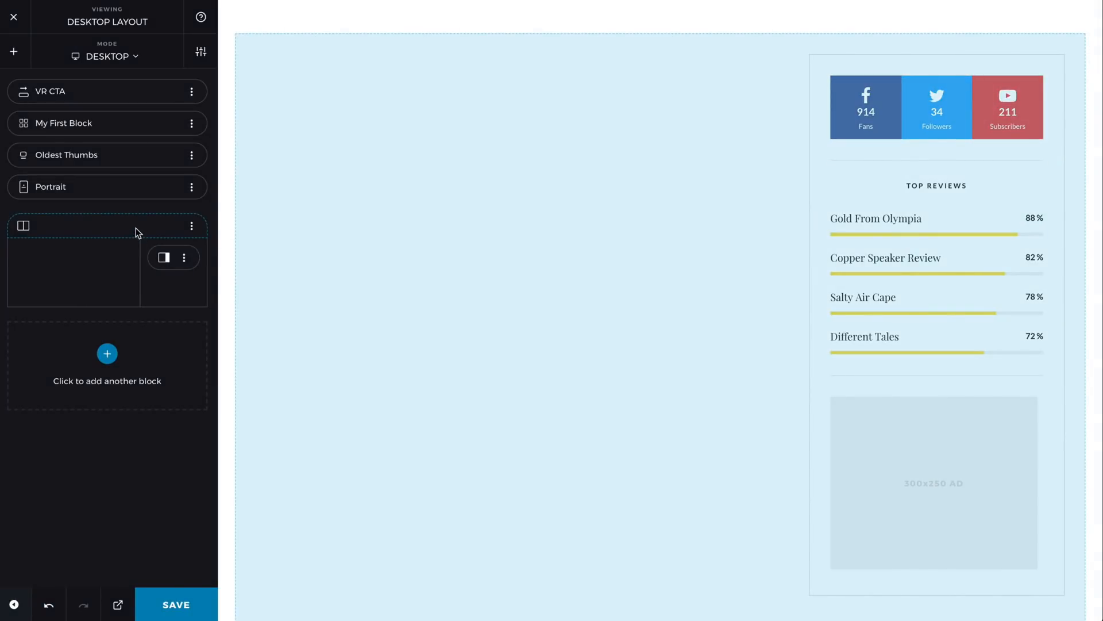
# Step: Change the two-column block's layout to a narrow first column and wide second one, and move the sidebar into the narrow column
pyautogui.click(135, 227)
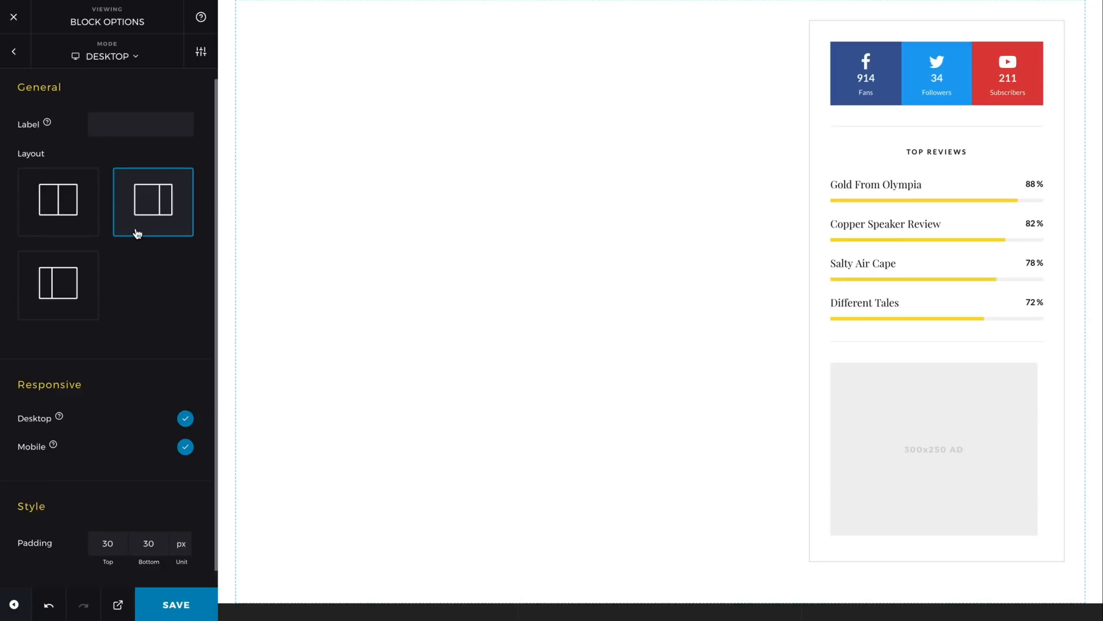
pyautogui.click(81, 225)
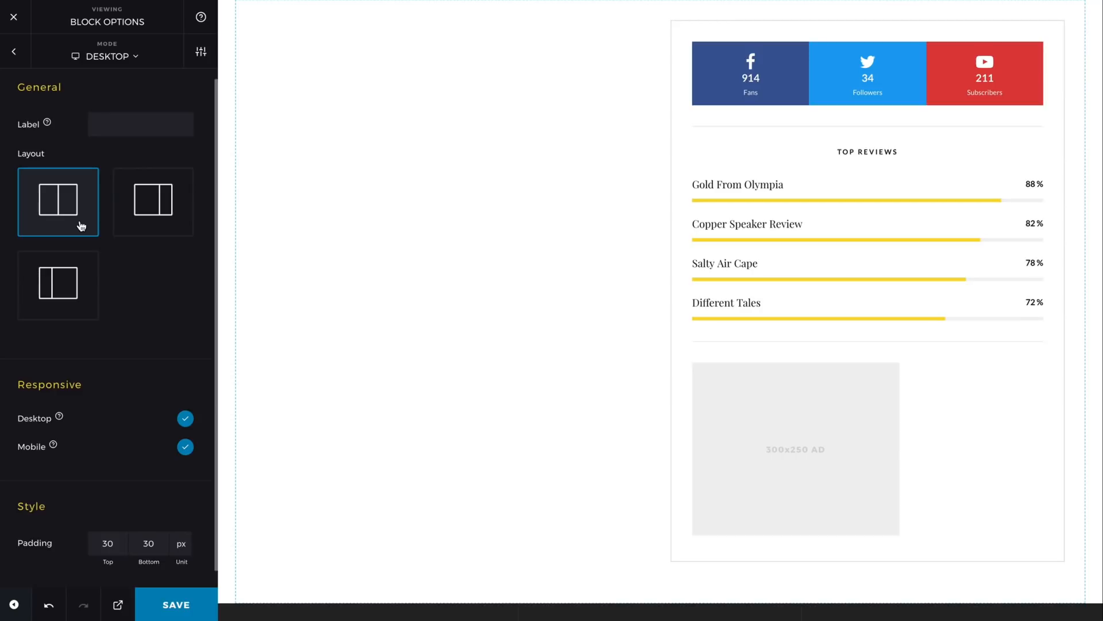
pyautogui.click(74, 294)
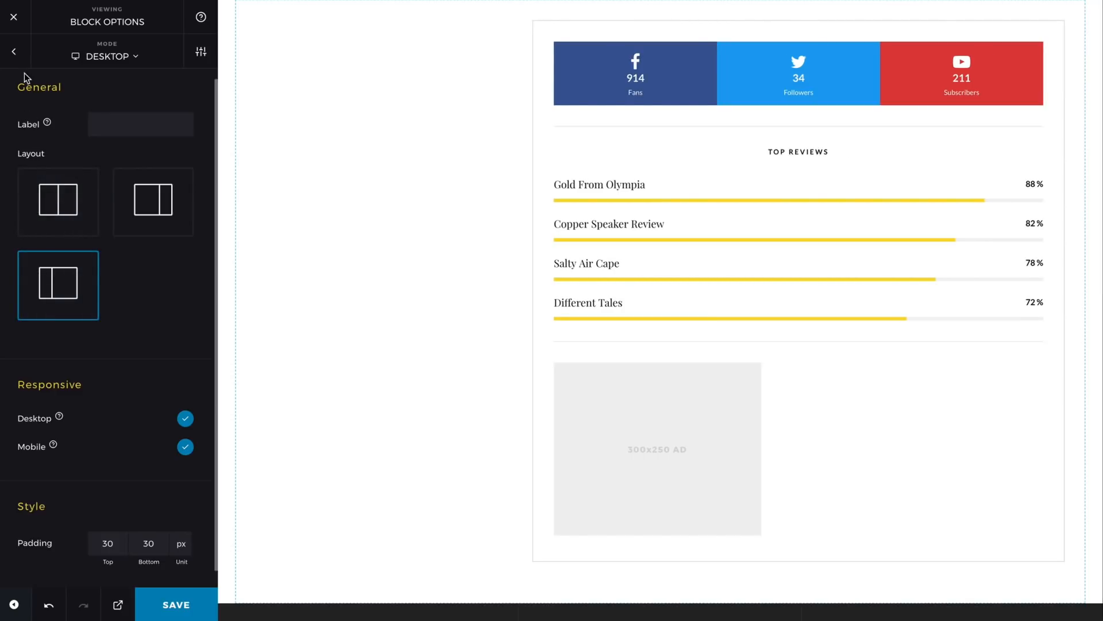
pyautogui.click(14, 51)
pyautogui.moveTo(143, 261); pyautogui.dragTo(54, 265)
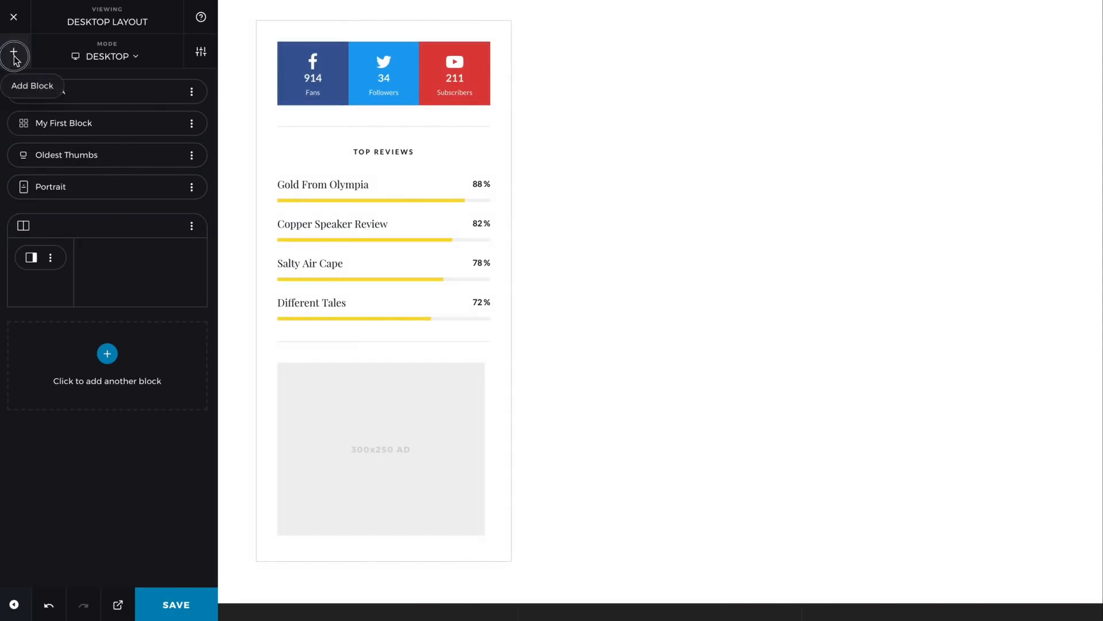
# Step: Search the block library for "colu", add the Columns (3) block and move the sidebar block into its third column
pyautogui.click(14, 52)
pyautogui.write('colu')
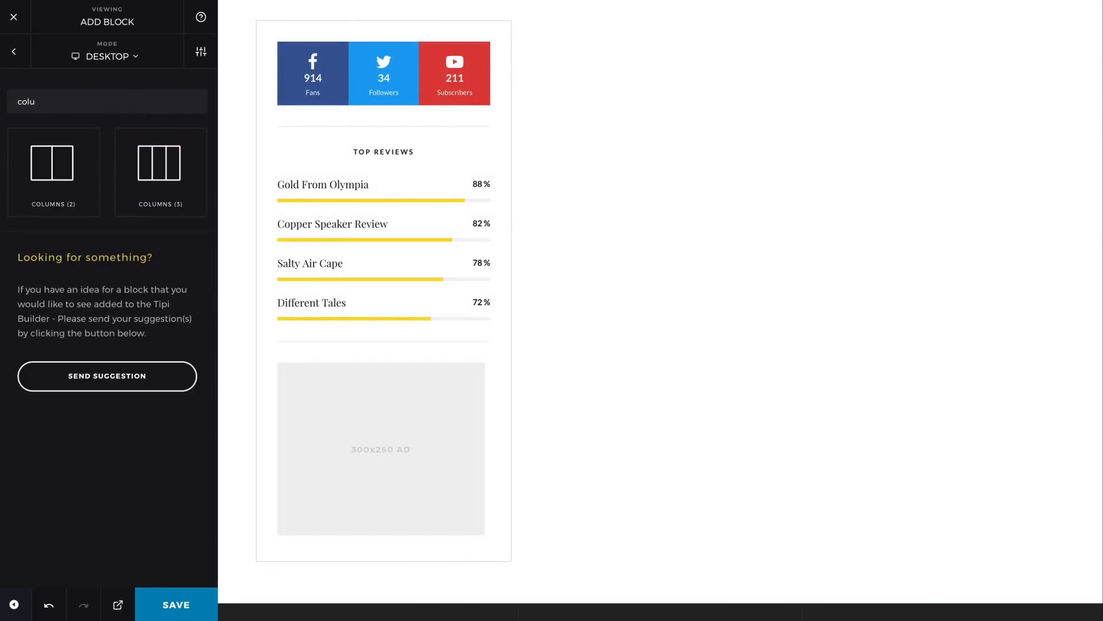
pyautogui.click(128, 174)
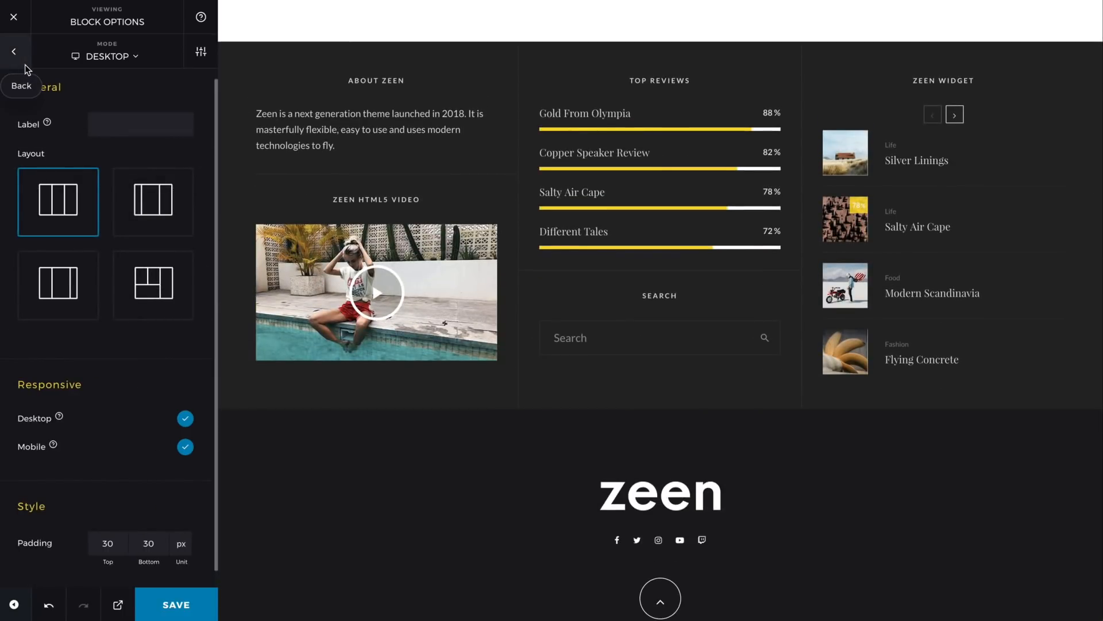
pyautogui.click(25, 64)
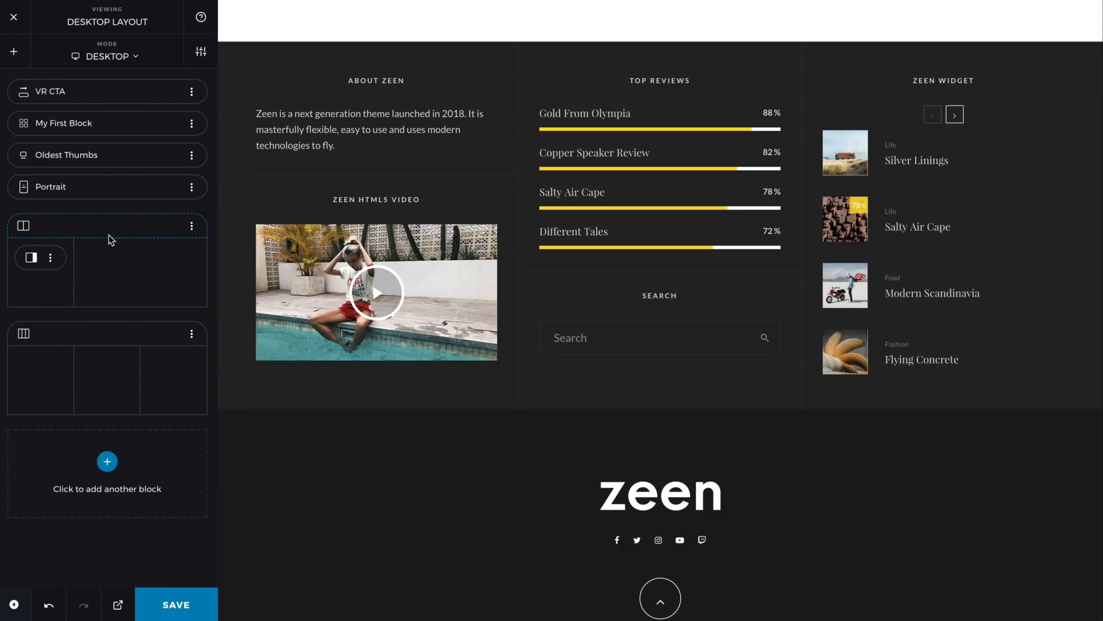
pyautogui.moveTo(31, 257); pyautogui.dragTo(159, 367)
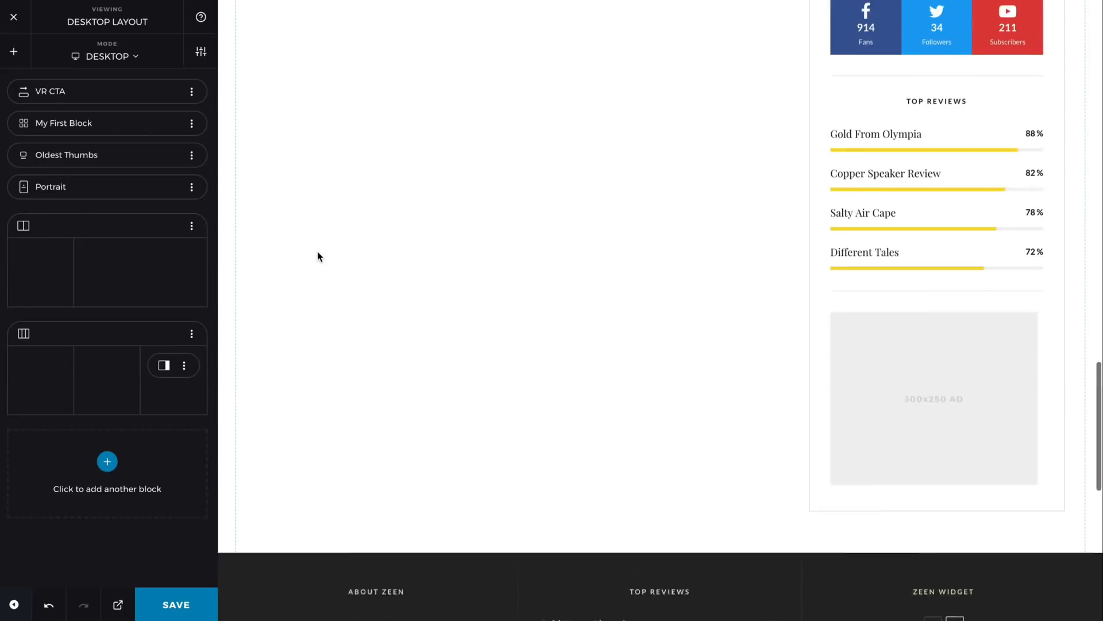
# Step: Delete the empty two-column block from the desktop layout
pyautogui.scroll(7, 320, 257)
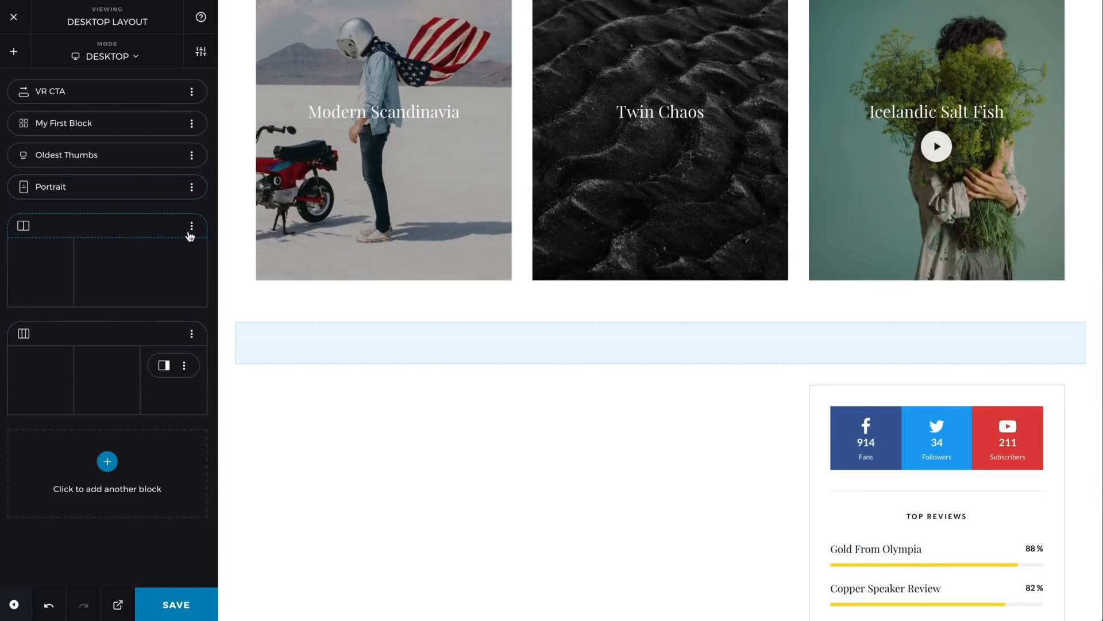
pyautogui.click(191, 226)
pyautogui.click(161, 319)
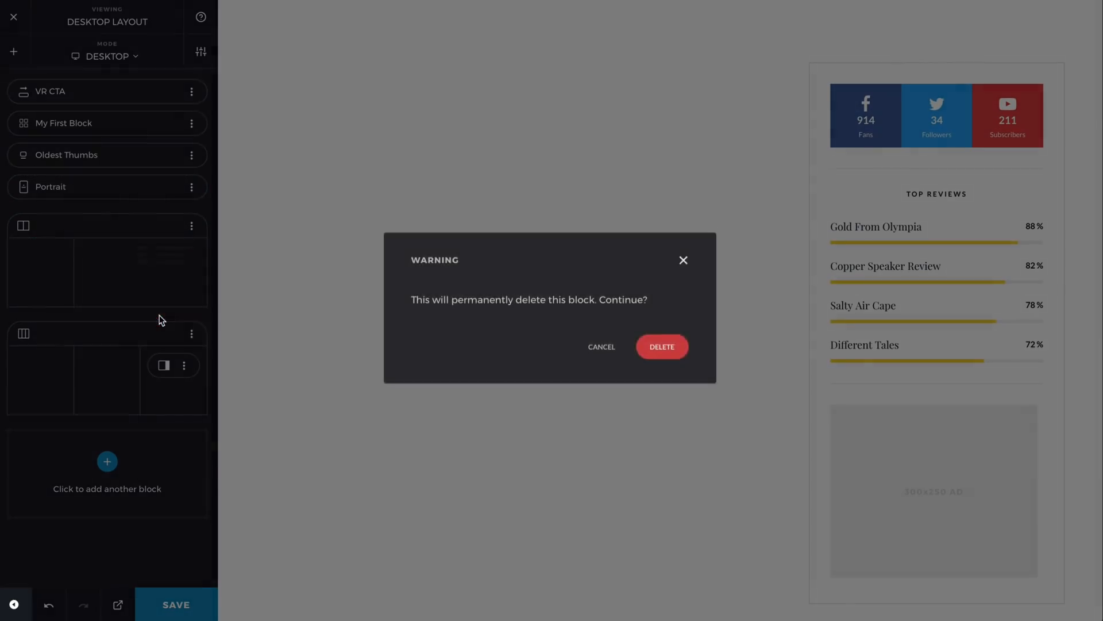
pyautogui.click(661, 348)
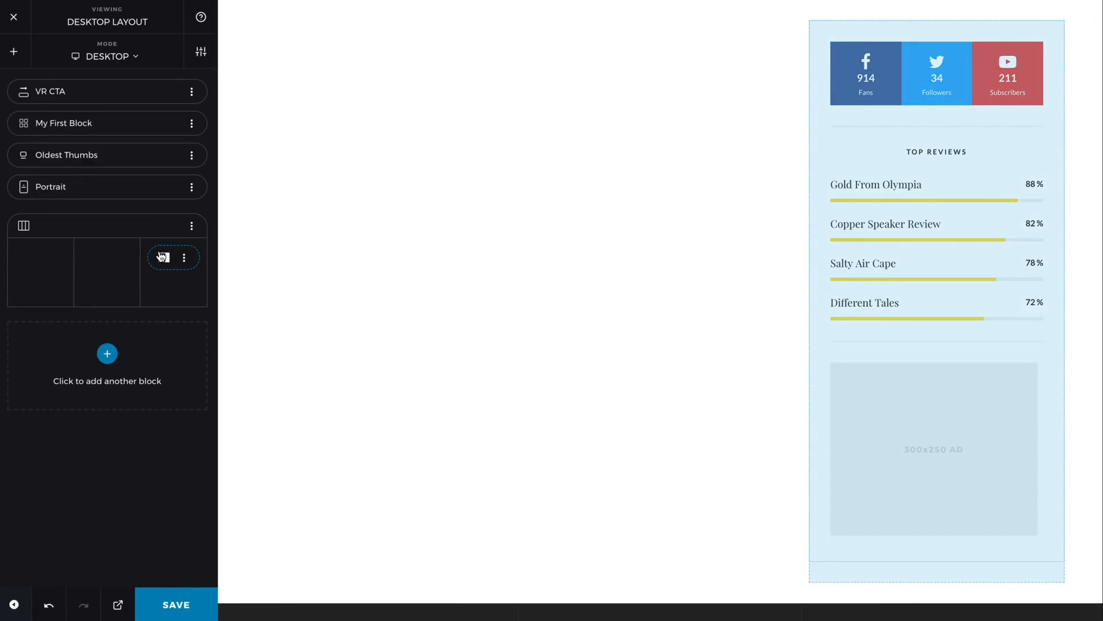
# Step: Move My First Block into the middle column of the three-column block and remove the spacing above it
pyautogui.scroll(4, 259, 232)
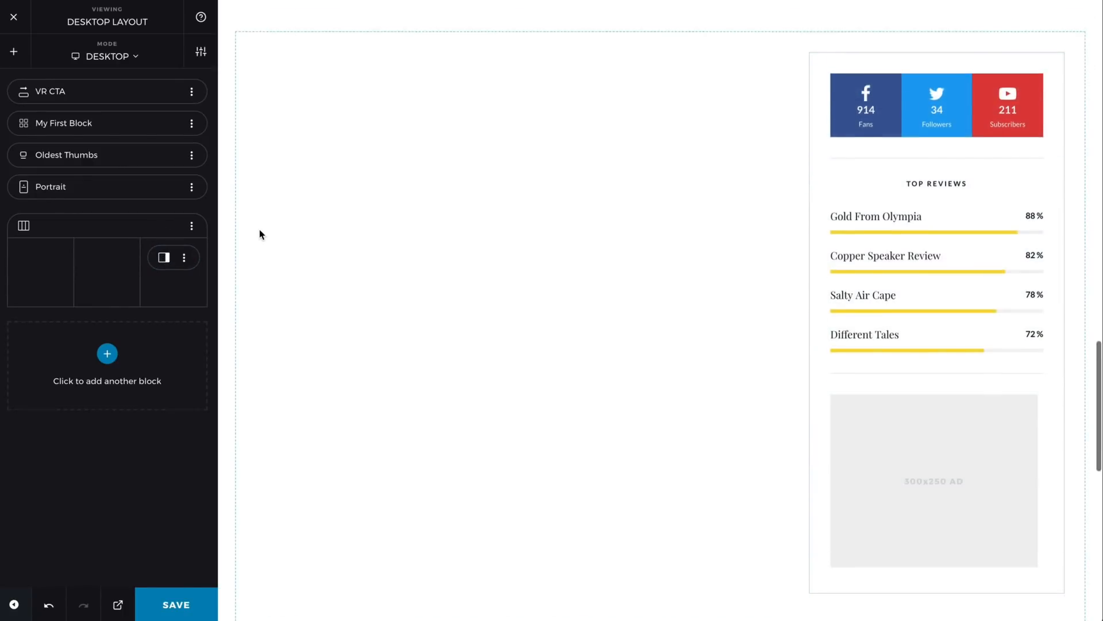
pyautogui.moveTo(53, 123); pyautogui.dragTo(95, 248)
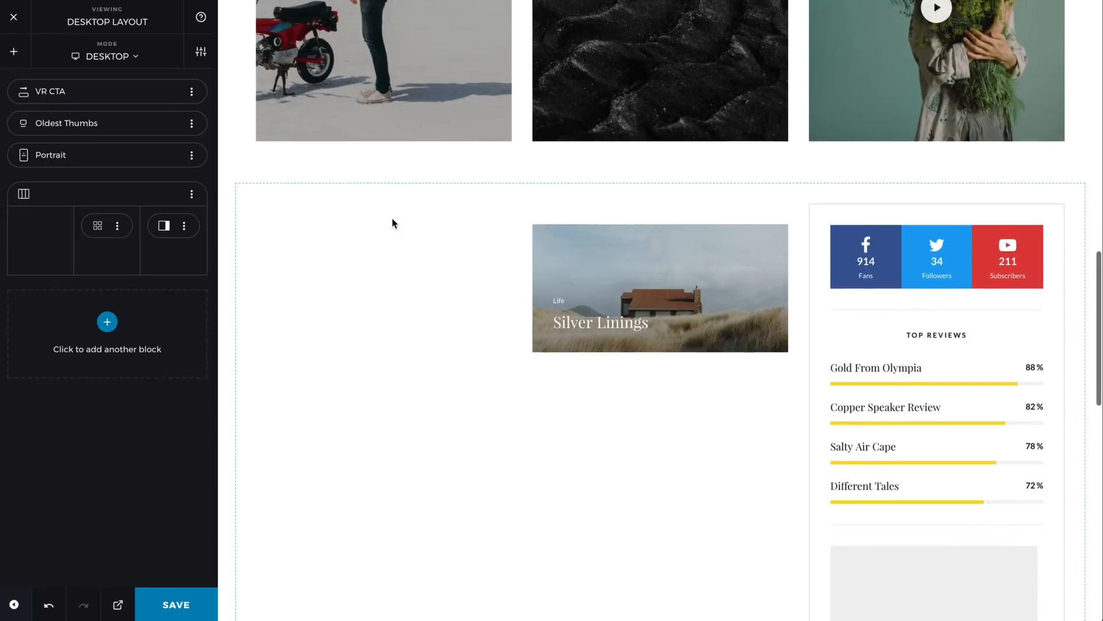
pyautogui.scroll(-1, 391, 219)
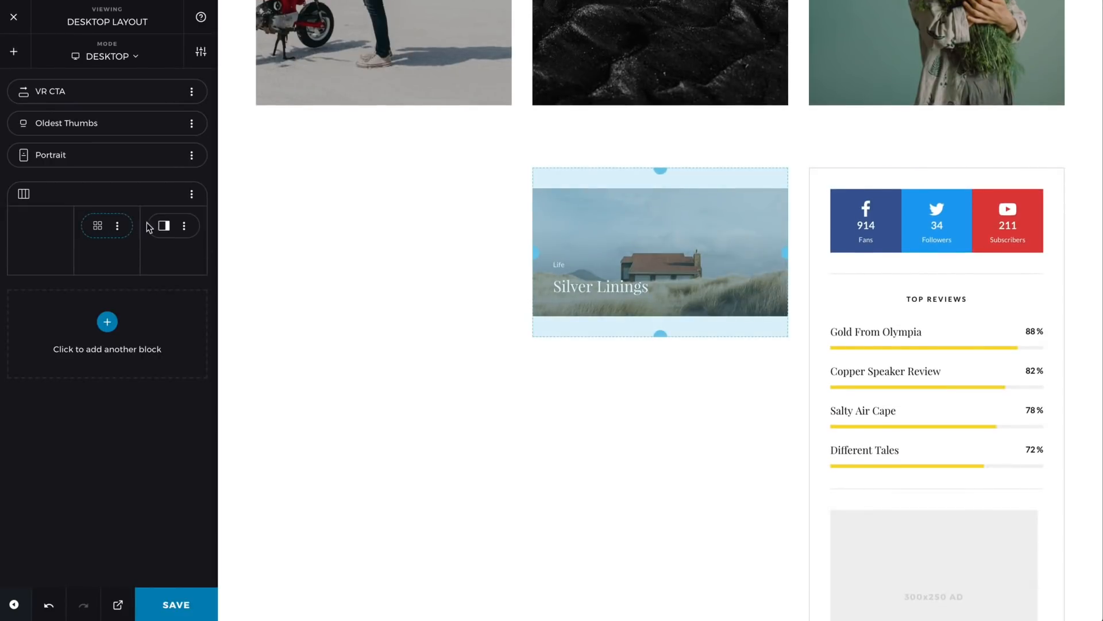
pyautogui.moveTo(665, 179); pyautogui.dragTo(668, 154)
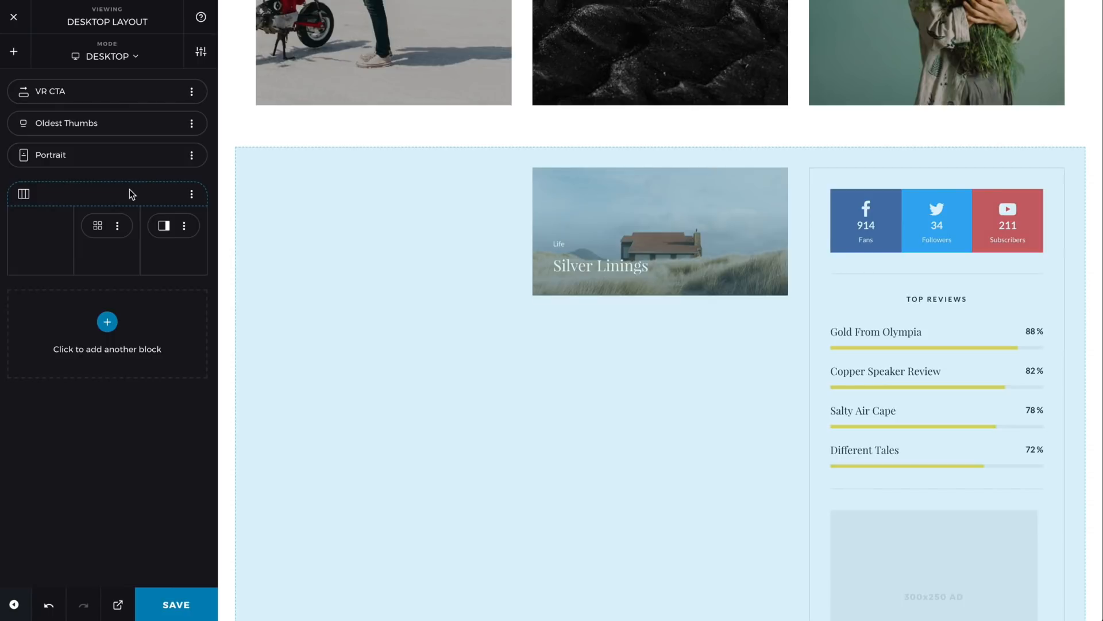
# Step: Change the three-column block's layout to the one with a narrow first column
pyautogui.click(130, 191)
pyautogui.click(129, 190)
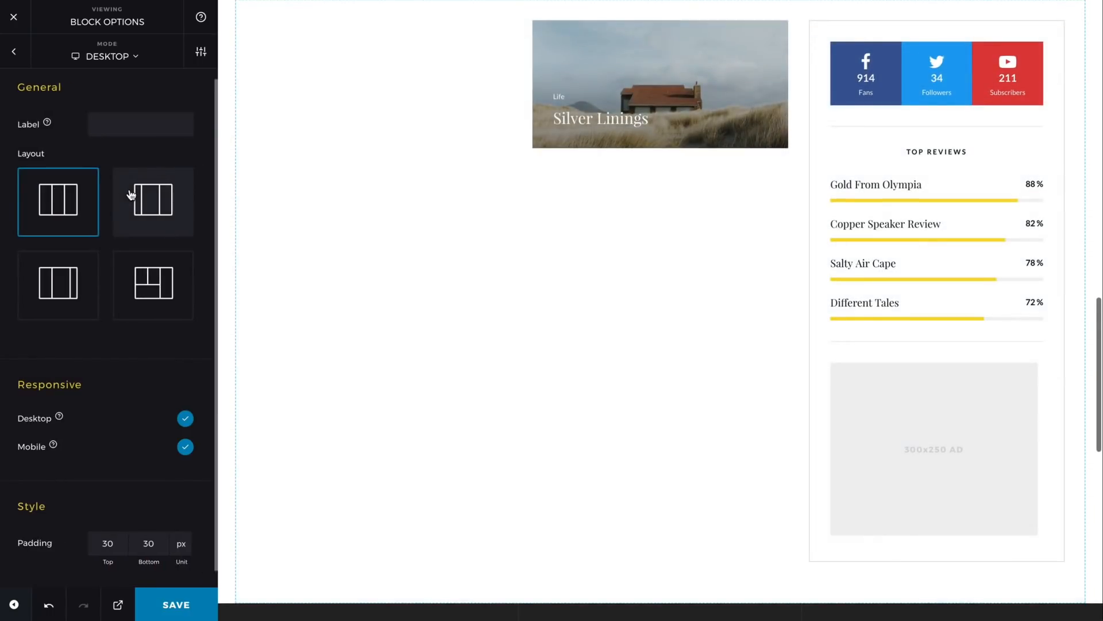
pyautogui.click(160, 212)
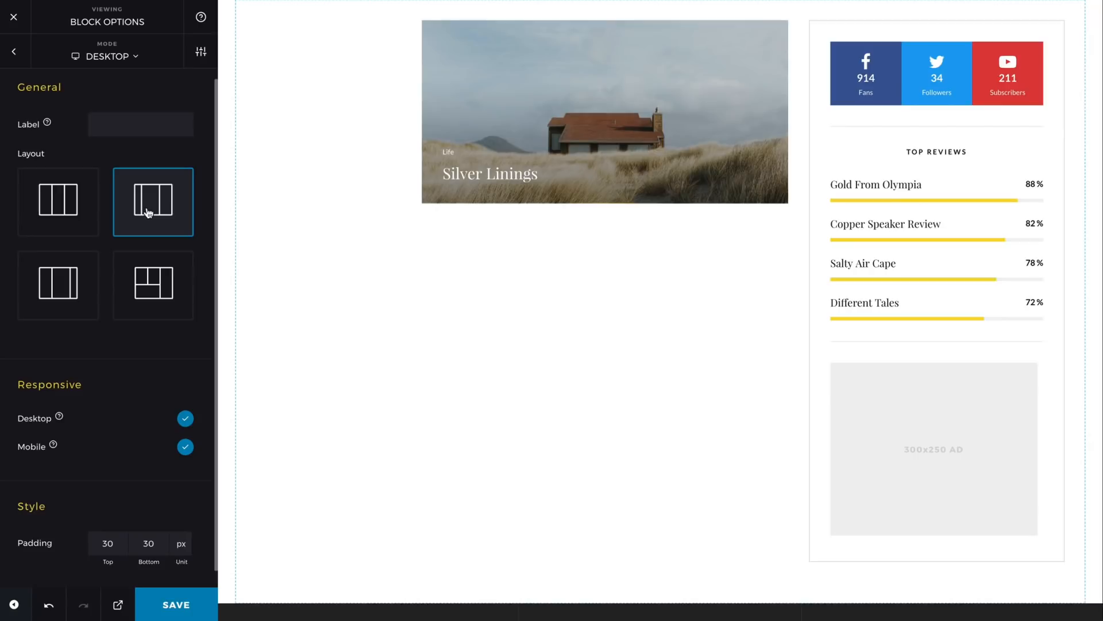
pyautogui.click(19, 60)
# Step: Add the square Thumbnails block by searching for "thumb" and turn off its block title, subtitle and byline
pyautogui.click(17, 58)
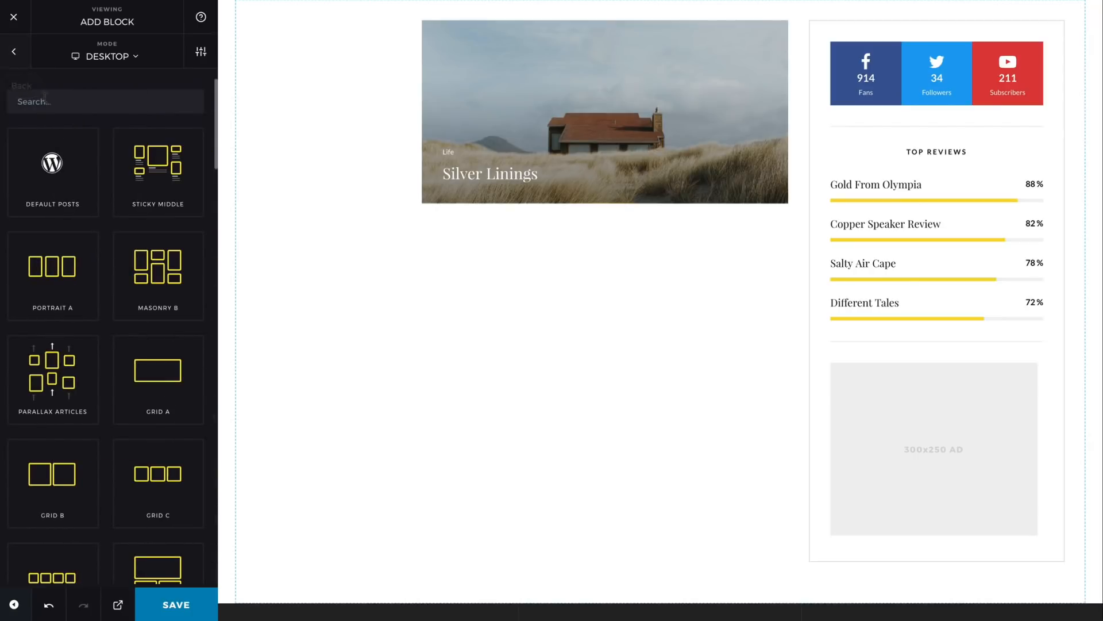
pyautogui.click(62, 107)
pyautogui.write('thumb')
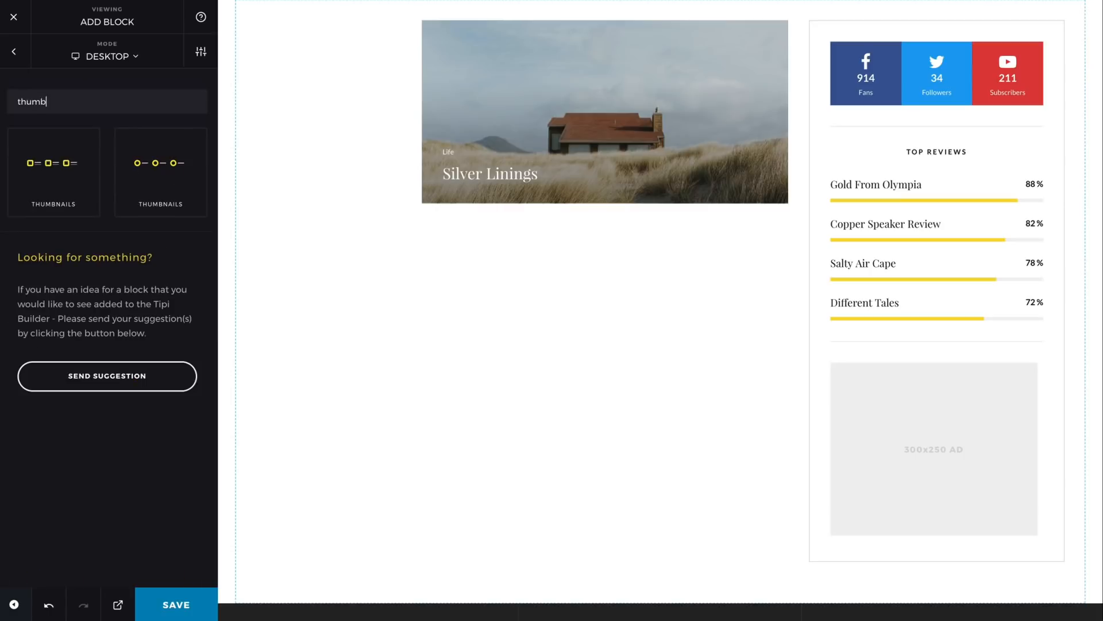
pyautogui.click(58, 158)
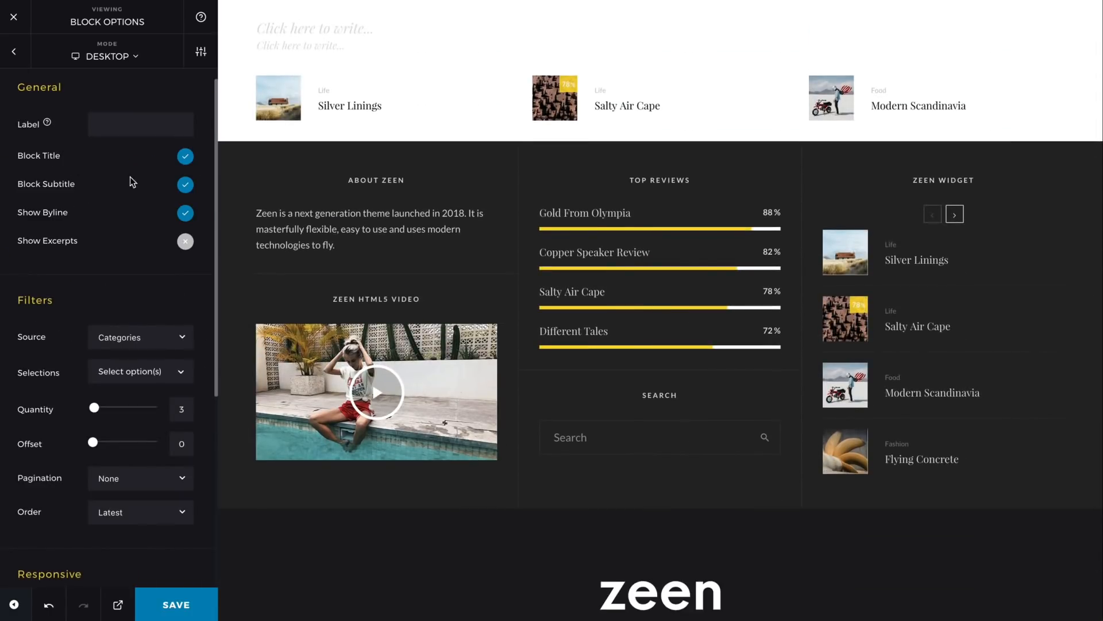
pyautogui.click(184, 158)
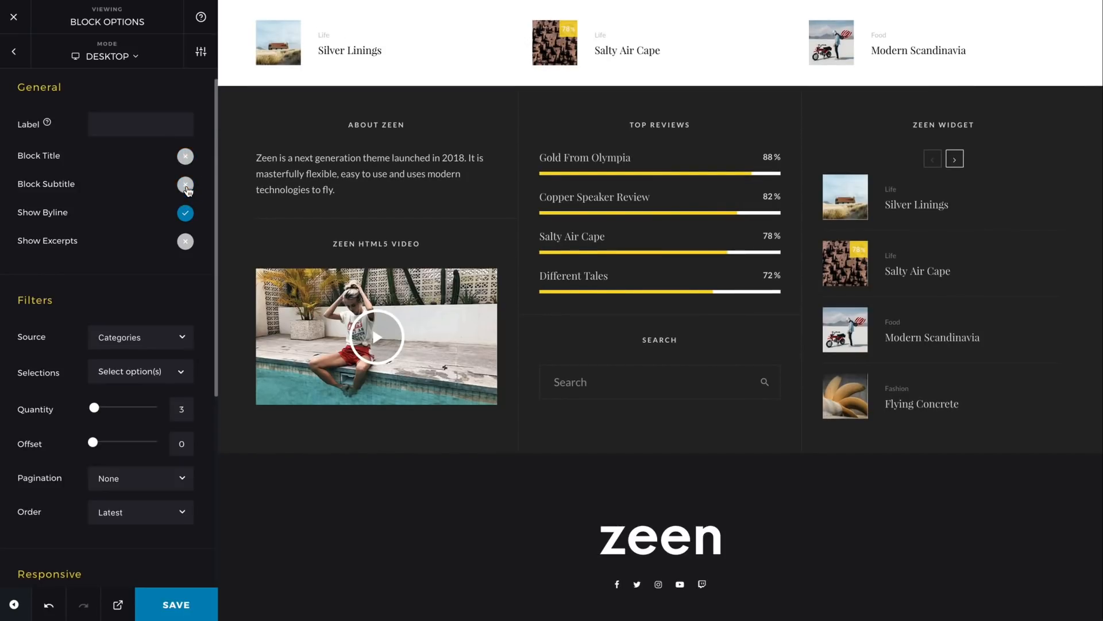
pyautogui.click(186, 214)
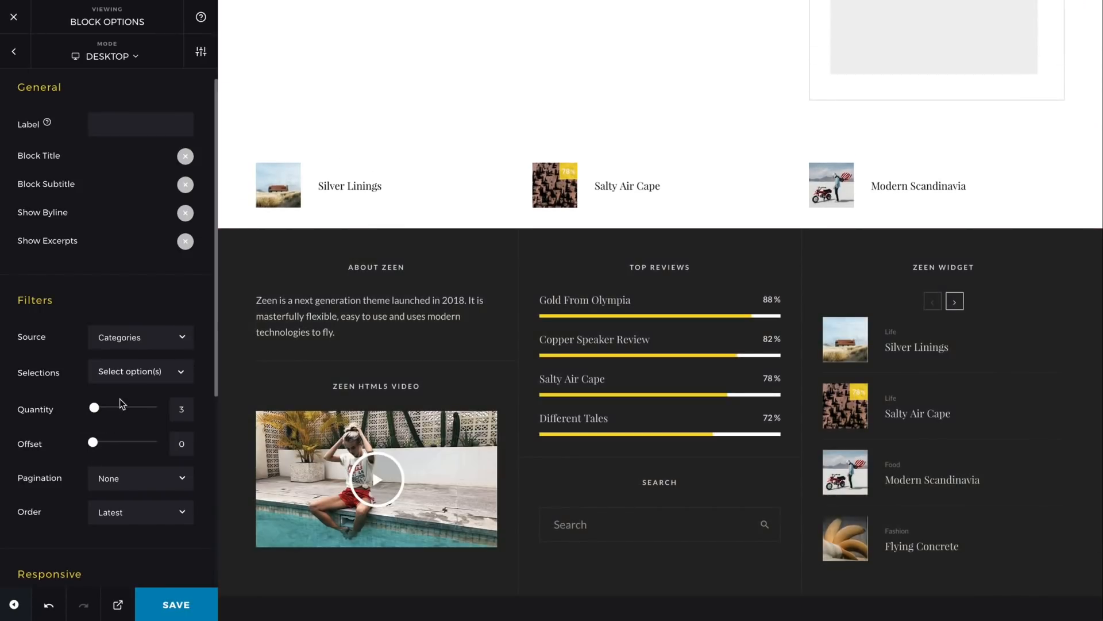
# Step: Set the Thumbnails block's source to Posts and select Twin Chaos, Luxury Interiors and Conrad Melody
pyautogui.click(126, 342)
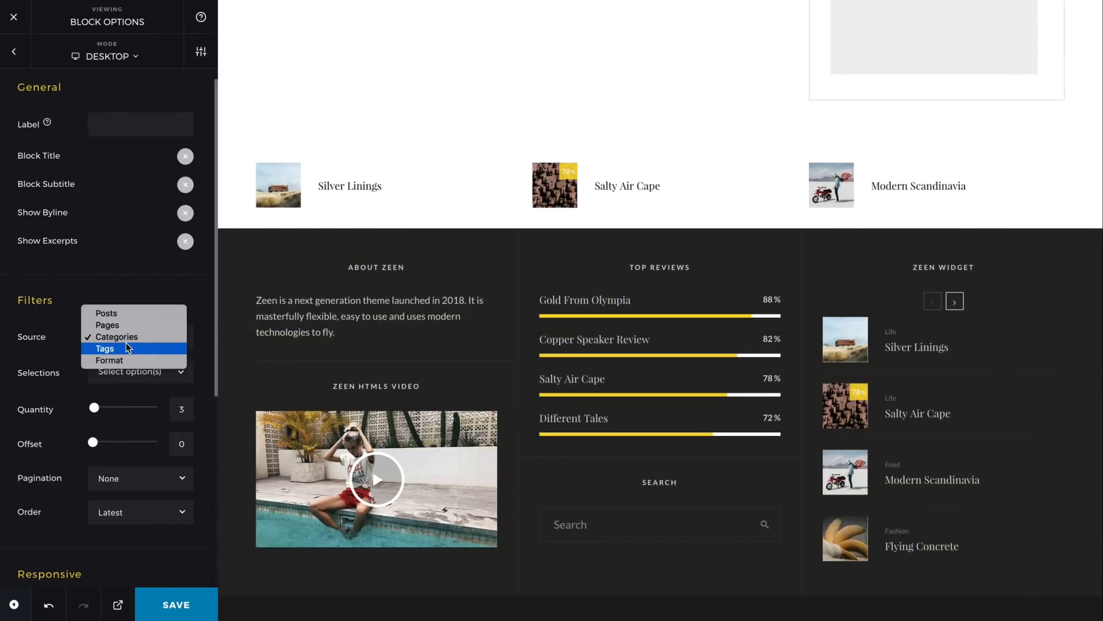
pyautogui.click(123, 314)
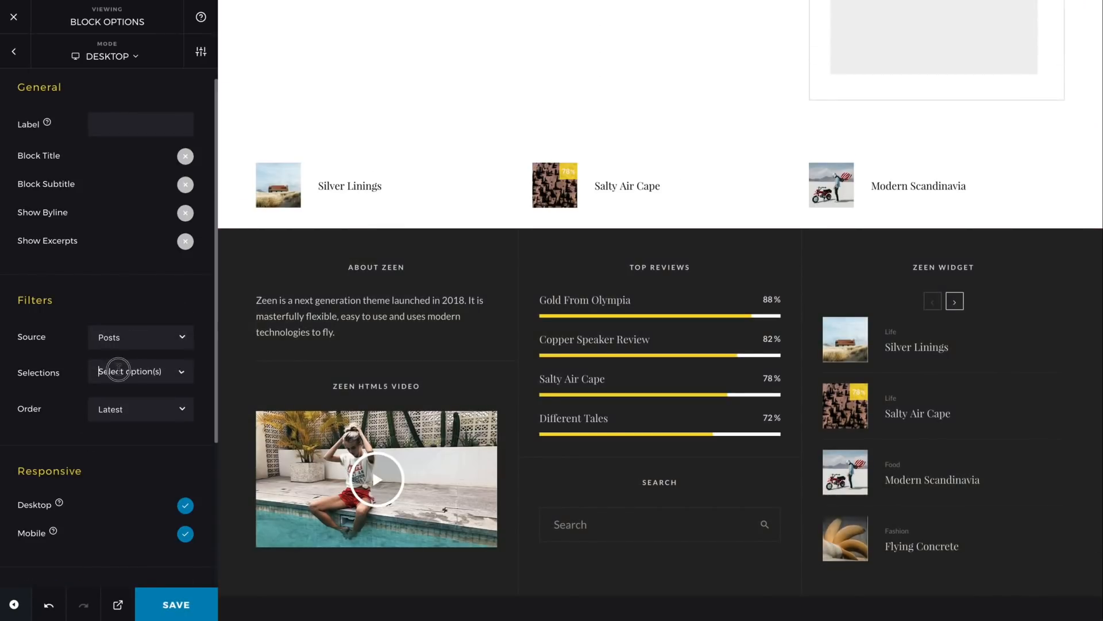
pyautogui.click(118, 370)
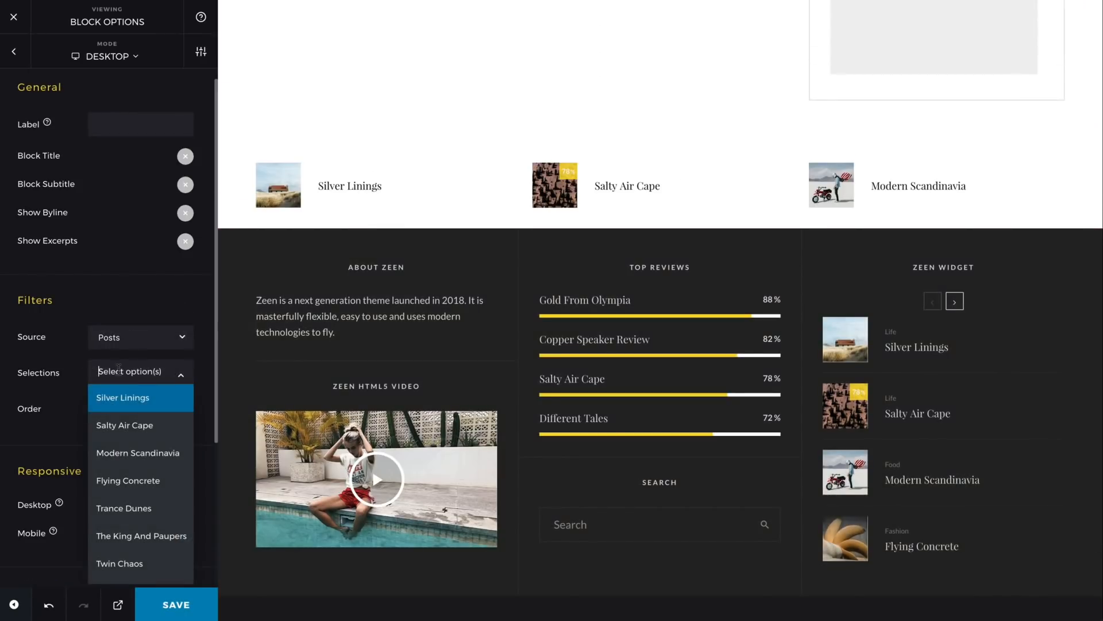
pyautogui.click(118, 564)
pyautogui.click(170, 377)
pyautogui.write('lu')
pyautogui.click(163, 426)
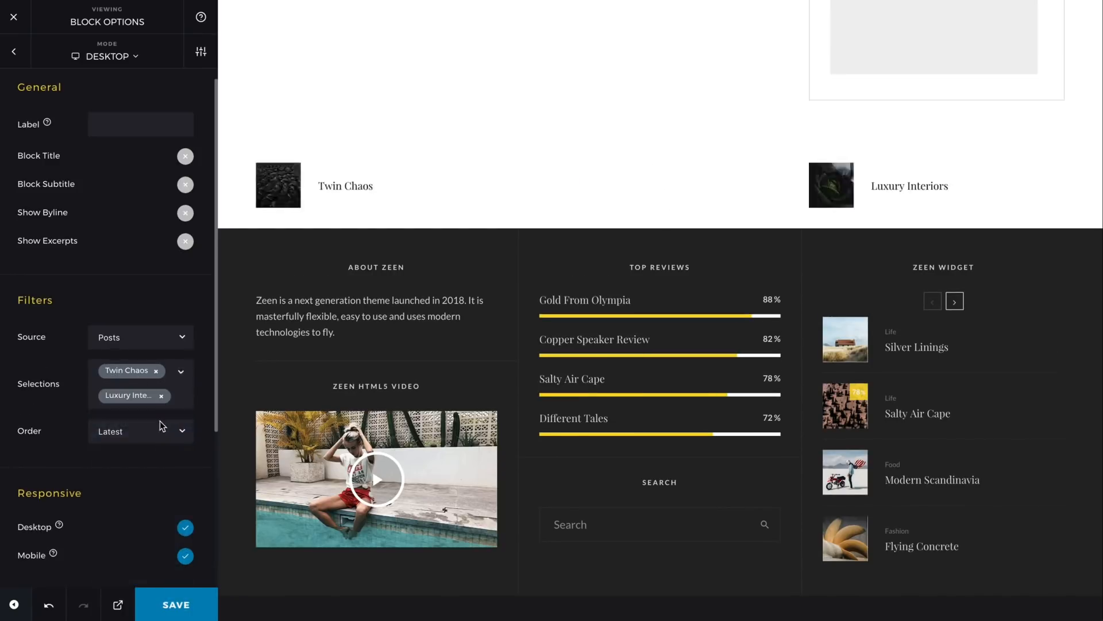
pyautogui.click(178, 408)
pyautogui.scroll(-3, 162, 467)
pyautogui.scroll(-5, 161, 467)
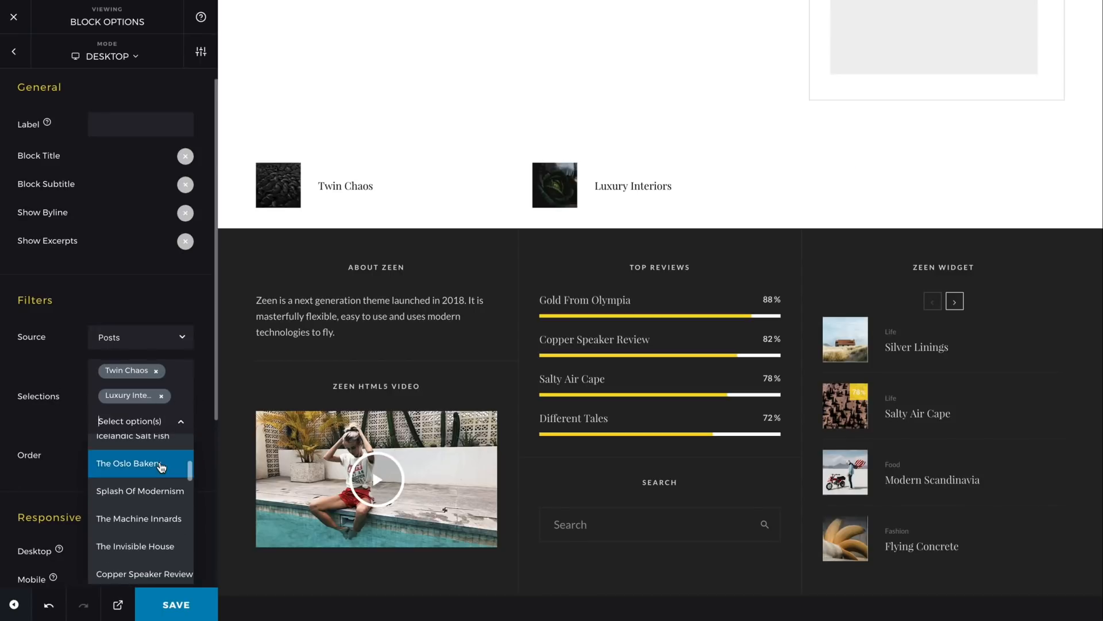
pyautogui.click(131, 523)
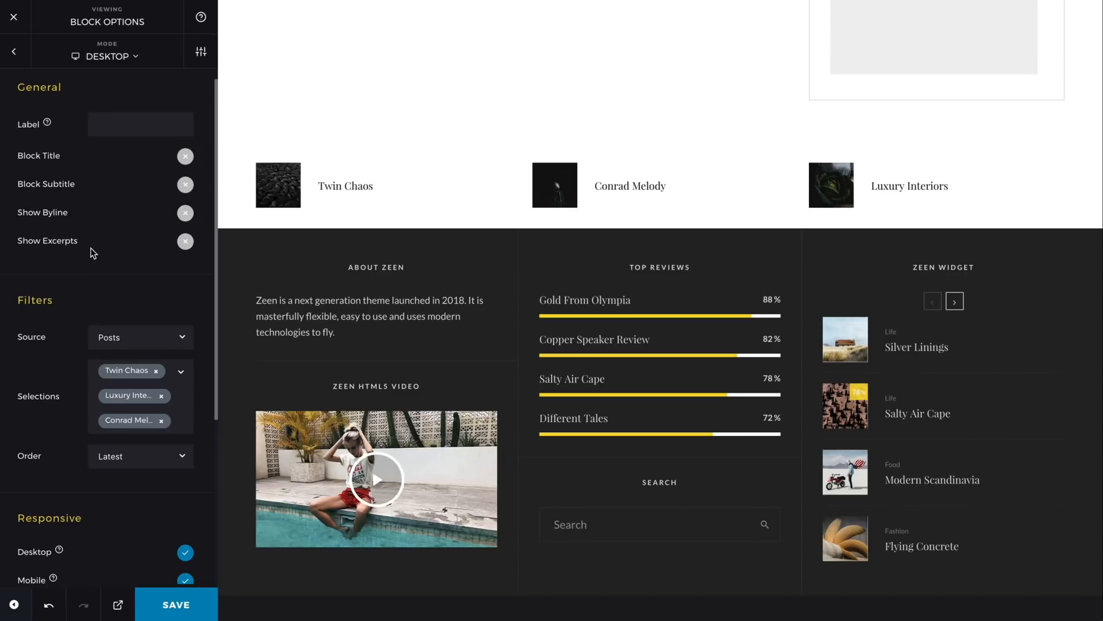
# Step: Move the Thumbnails block from the desktop layout into the narrow first column of the three-column block
pyautogui.click(14, 51)
pyautogui.click(51, 294)
pyautogui.moveTo(52, 294); pyautogui.dragTo(37, 234)
pyautogui.click(38, 228)
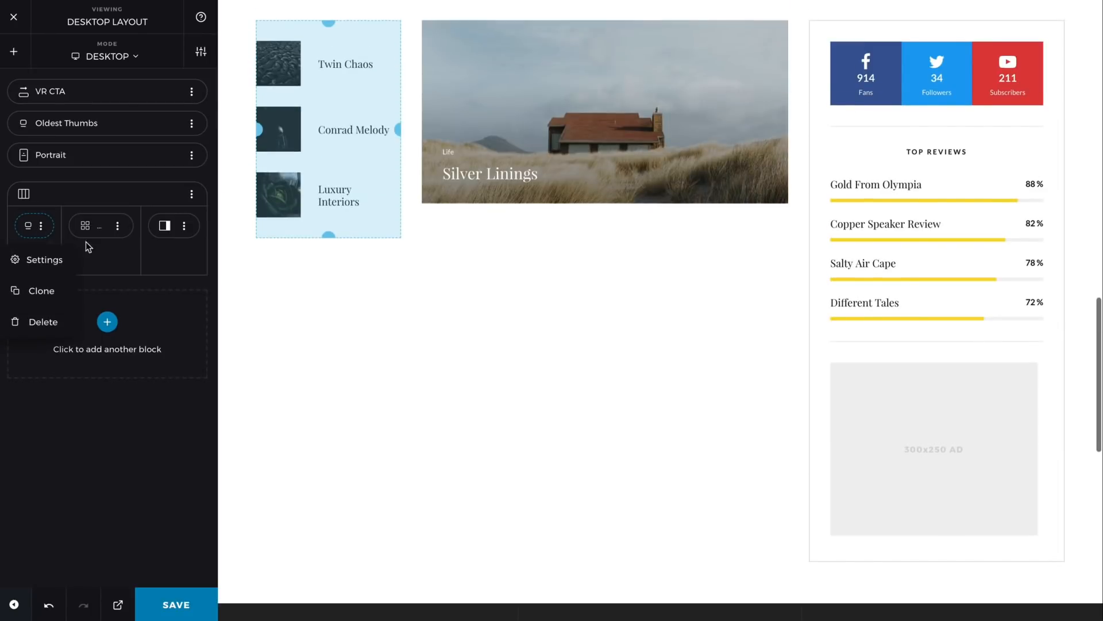
pyautogui.scroll(2, 364, 294)
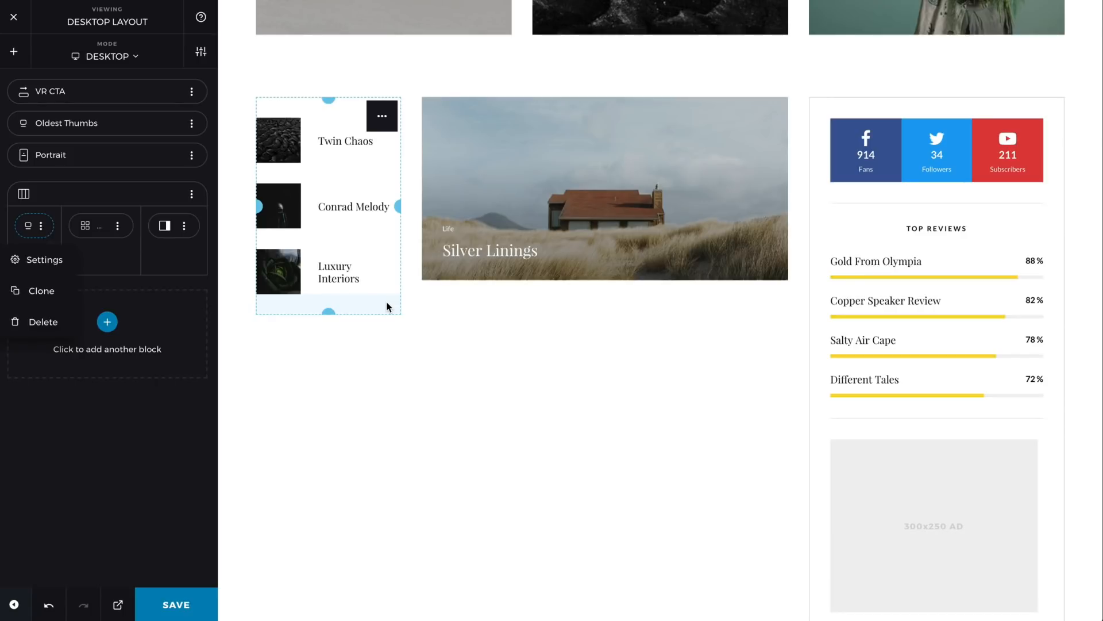
# Step: Add a two-column posts block with images above the titles and place it in the middle column beneath My First Block
pyautogui.click(23, 61)
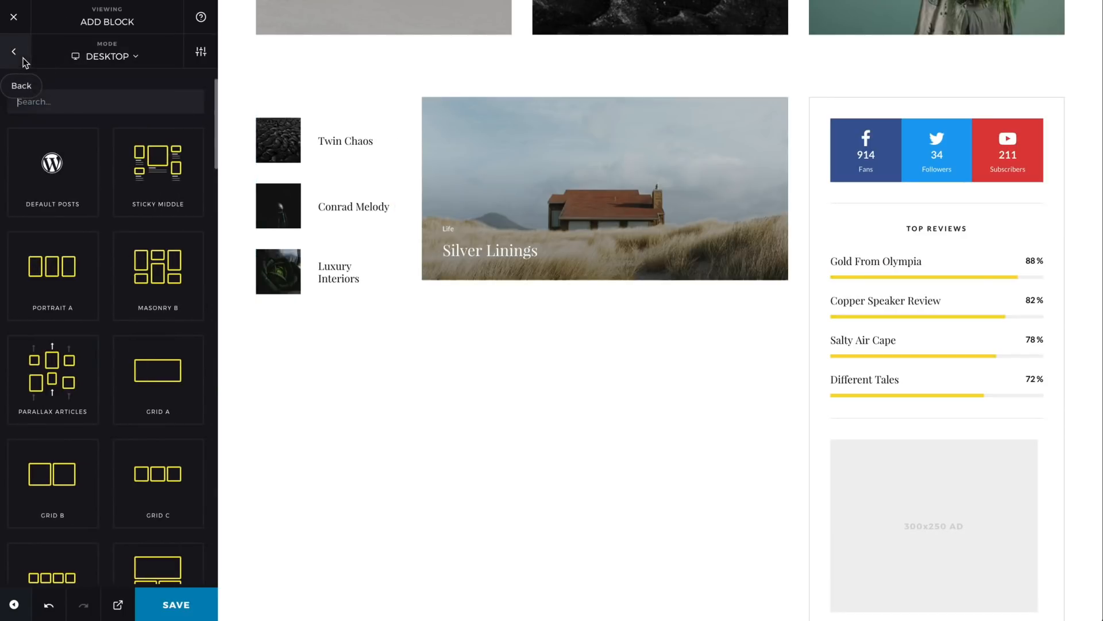
pyautogui.scroll(-7, 95, 247)
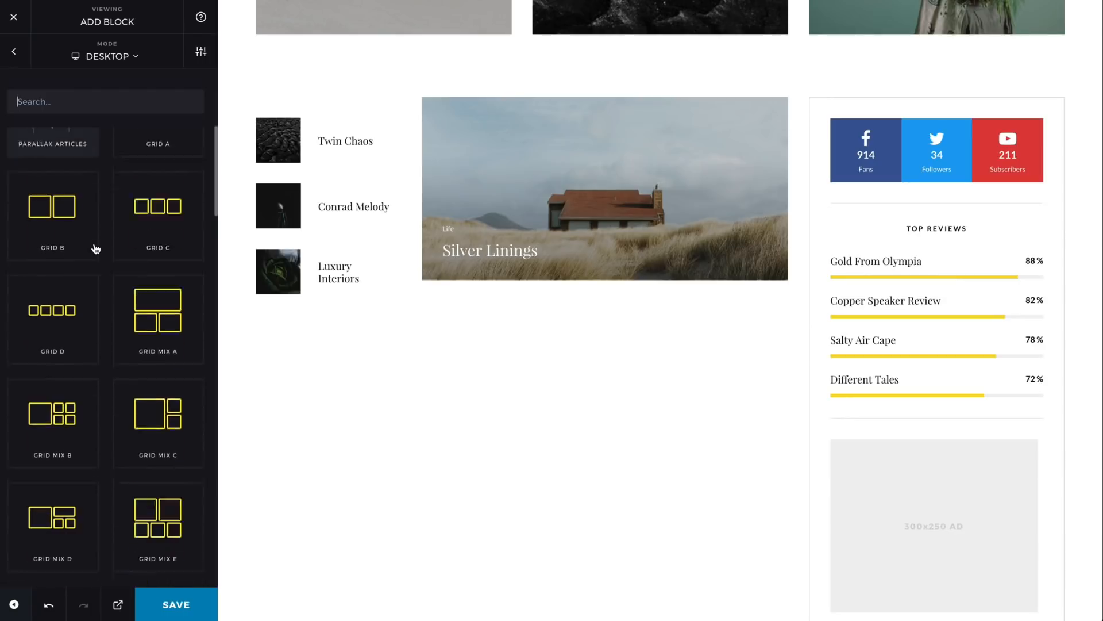
pyautogui.scroll(-9, 96, 249)
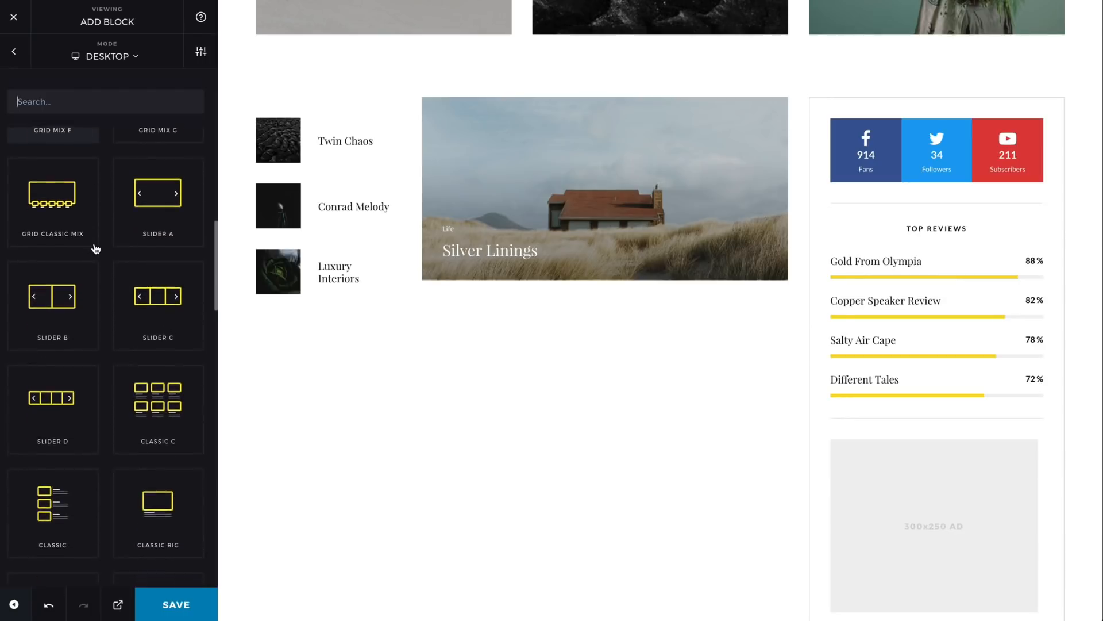
pyautogui.scroll(-2, 94, 246)
pyautogui.click(84, 455)
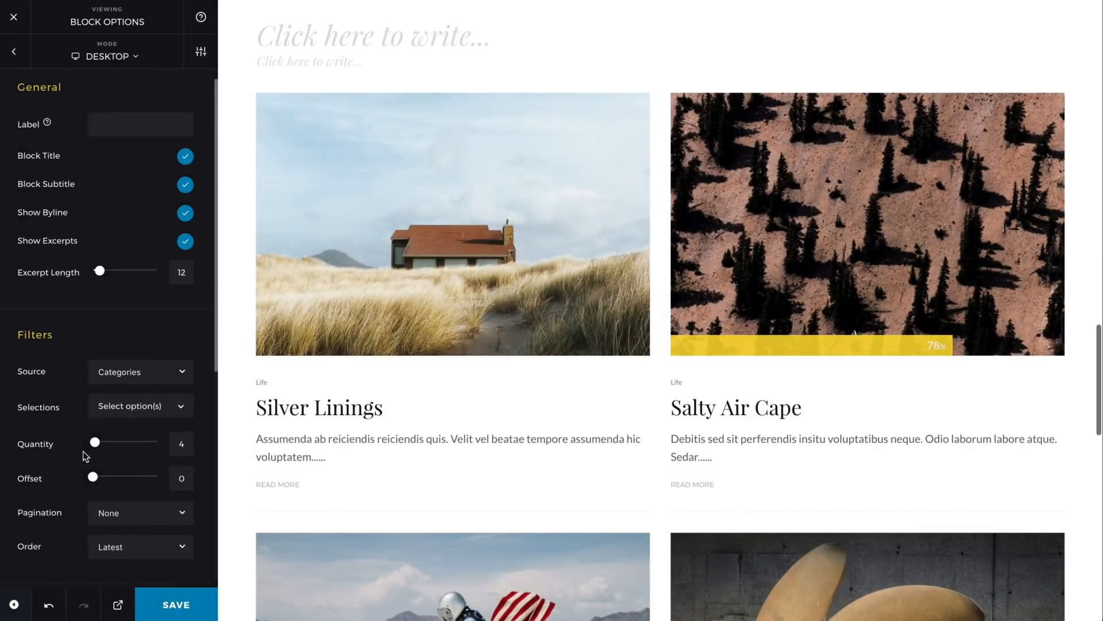
pyautogui.click(14, 53)
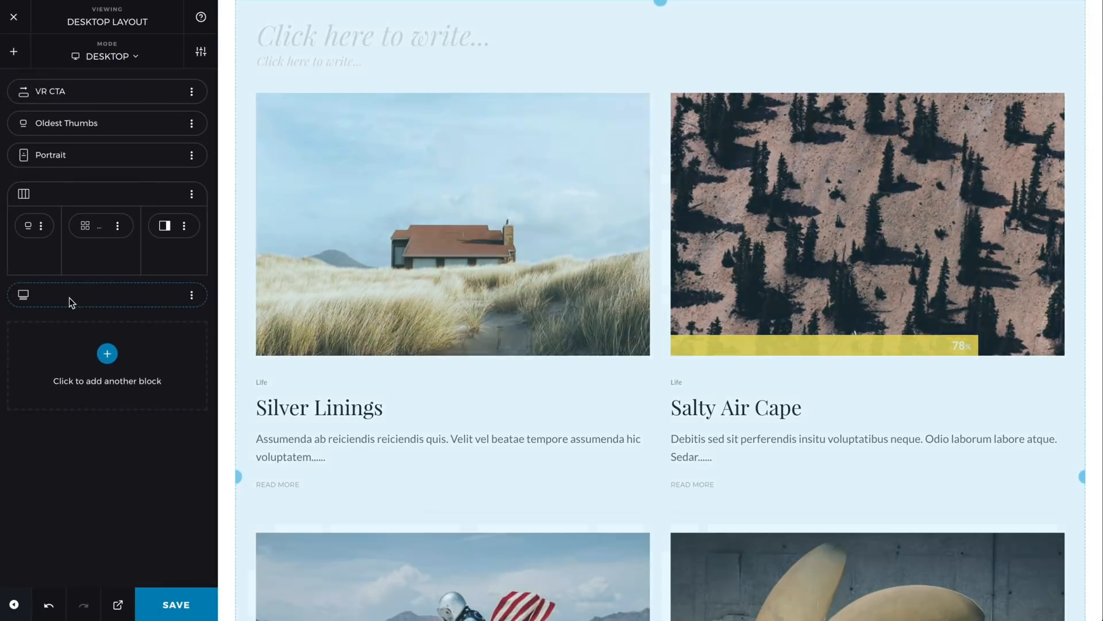
pyautogui.moveTo(72, 303); pyautogui.dragTo(87, 257)
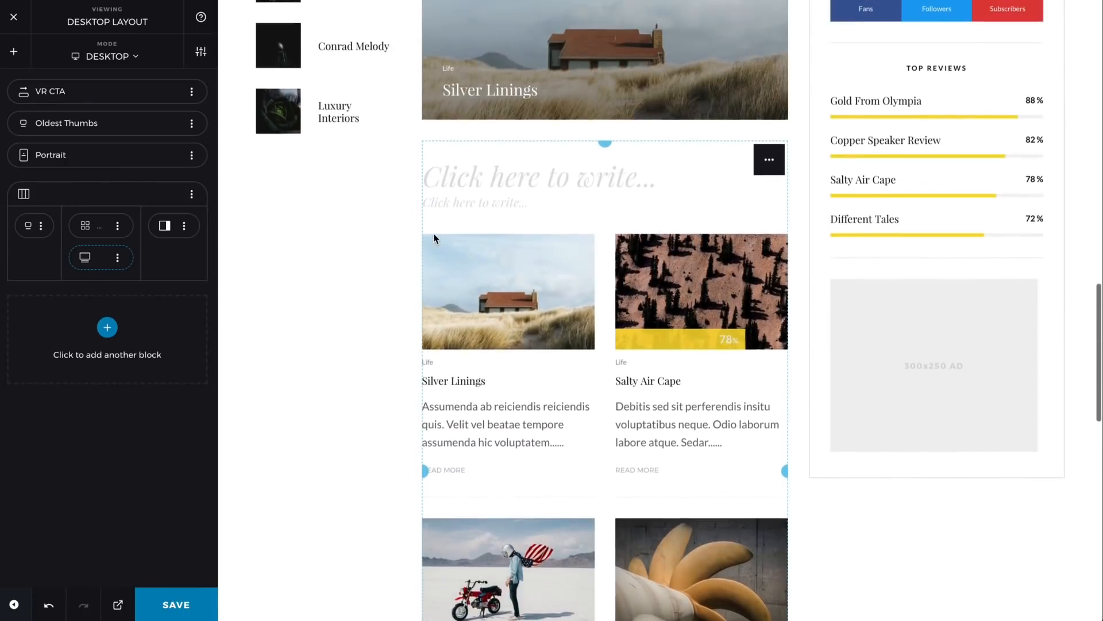
# Step: Turn off the new middle-column block's excerpts, title and subtitle, and filter it to the Artistic category
pyautogui.click(738, 162)
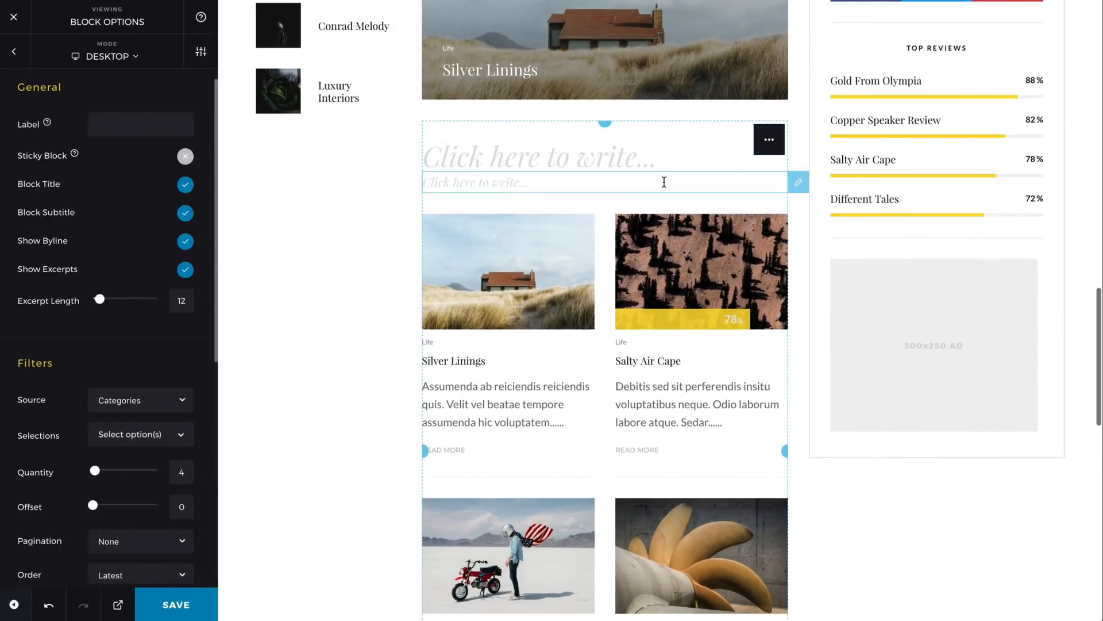
pyautogui.click(185, 275)
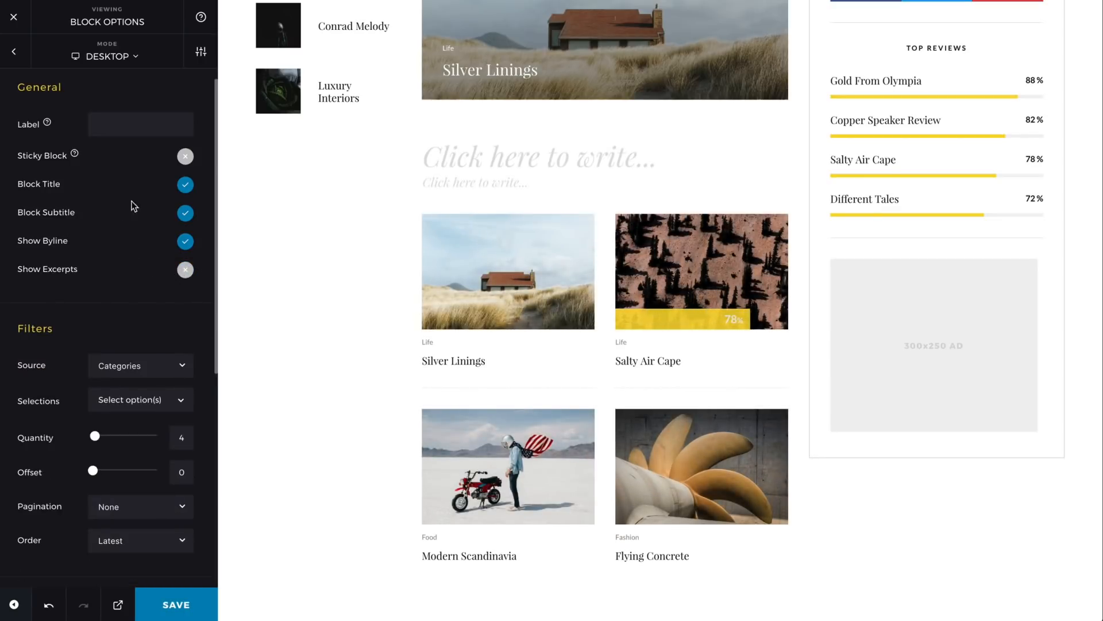
pyautogui.click(184, 187)
pyautogui.click(185, 214)
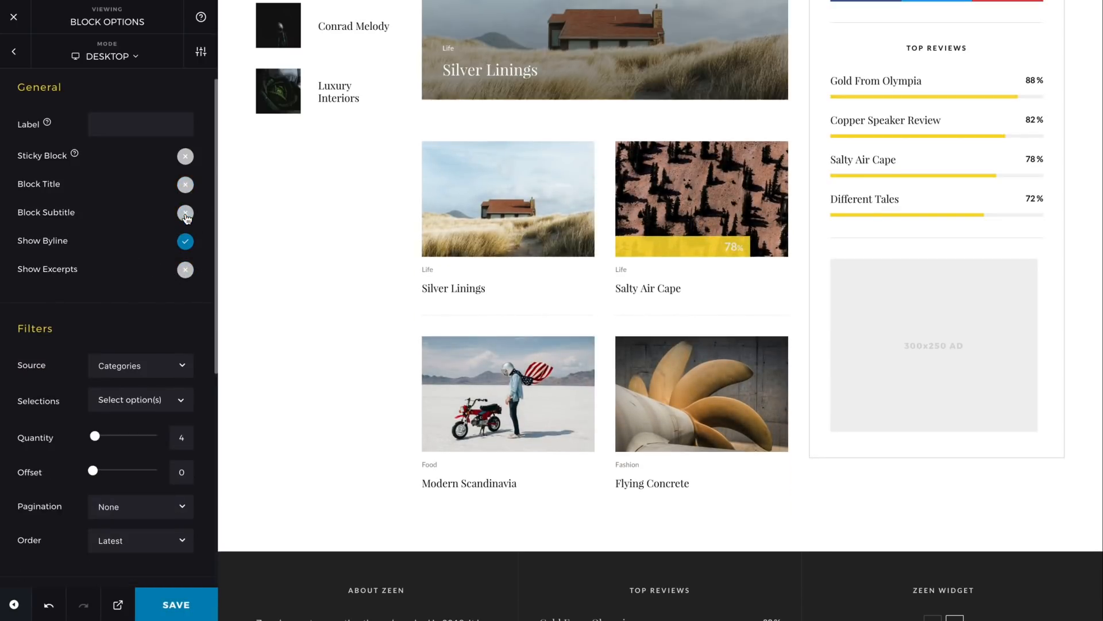
pyautogui.click(134, 396)
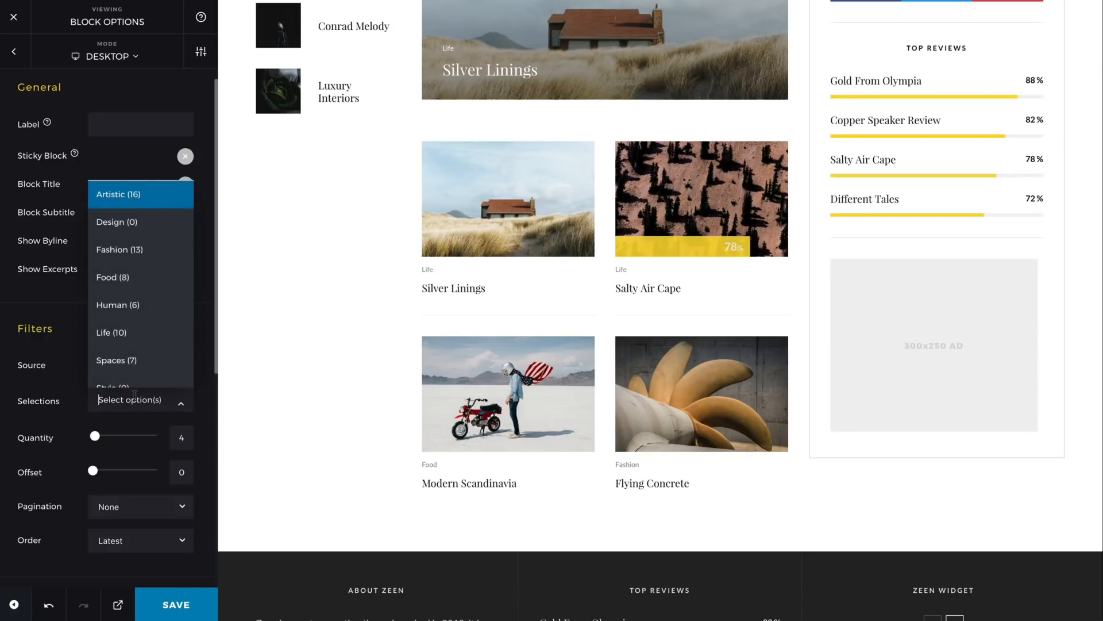
pyautogui.click(119, 198)
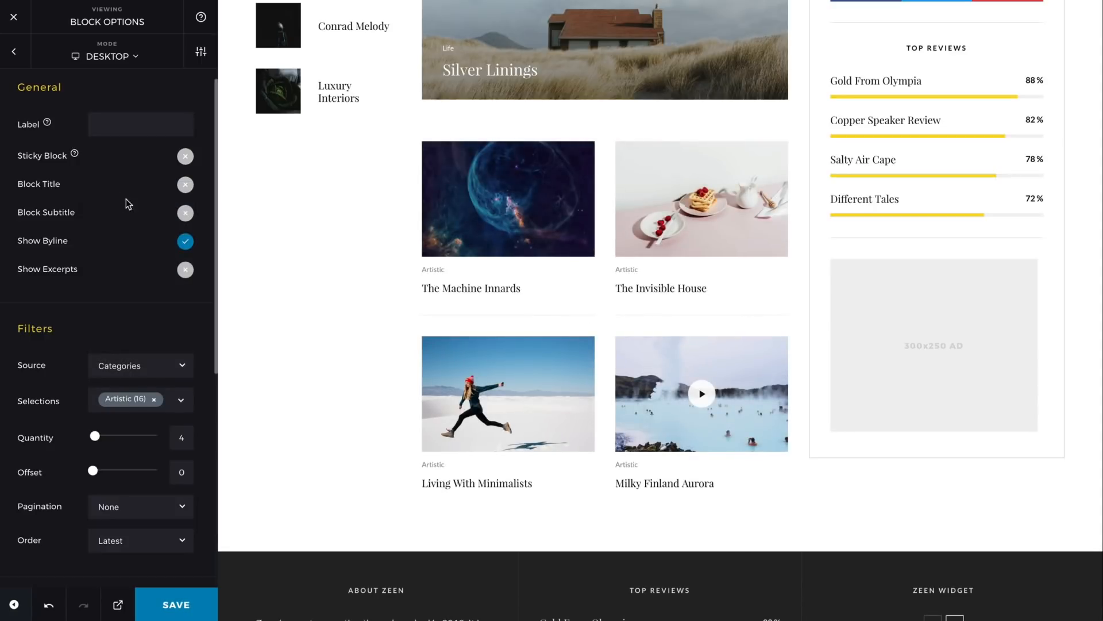
# Step: Filter My First Block, at the head of the middle column, to the Artistic category
pyautogui.scroll(3, 732, 171)
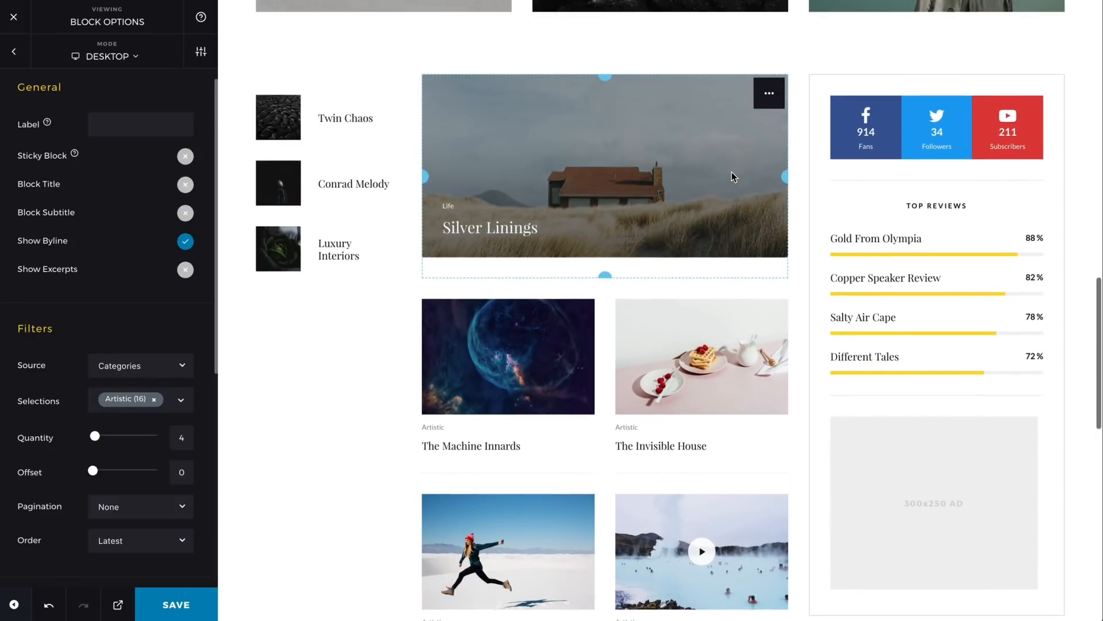
pyautogui.click(770, 93)
pyautogui.click(729, 101)
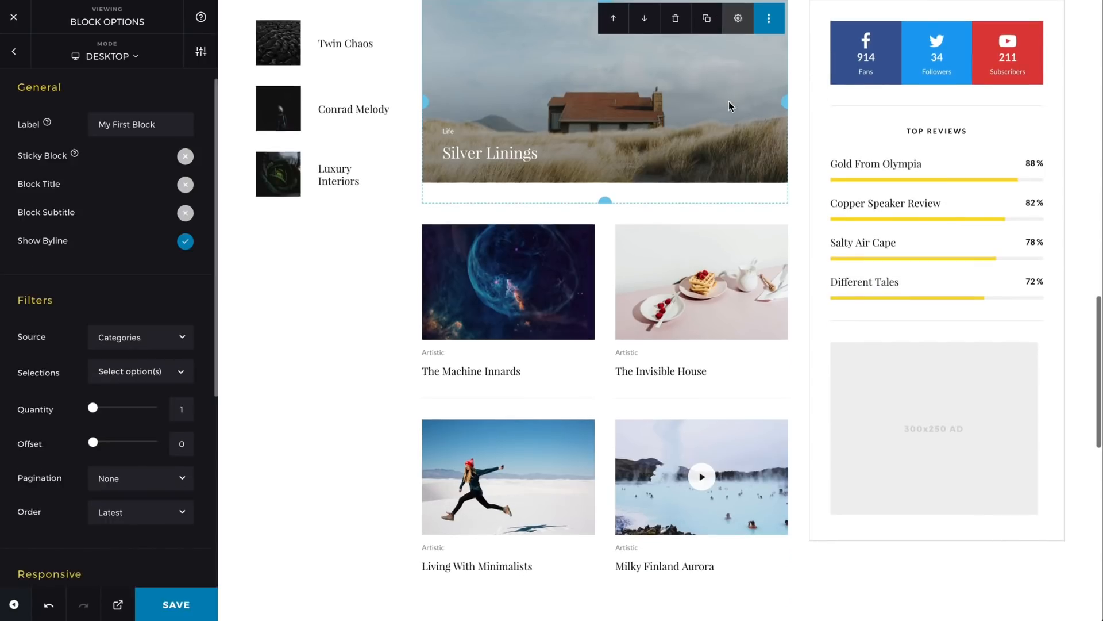
pyautogui.click(162, 368)
pyautogui.click(123, 410)
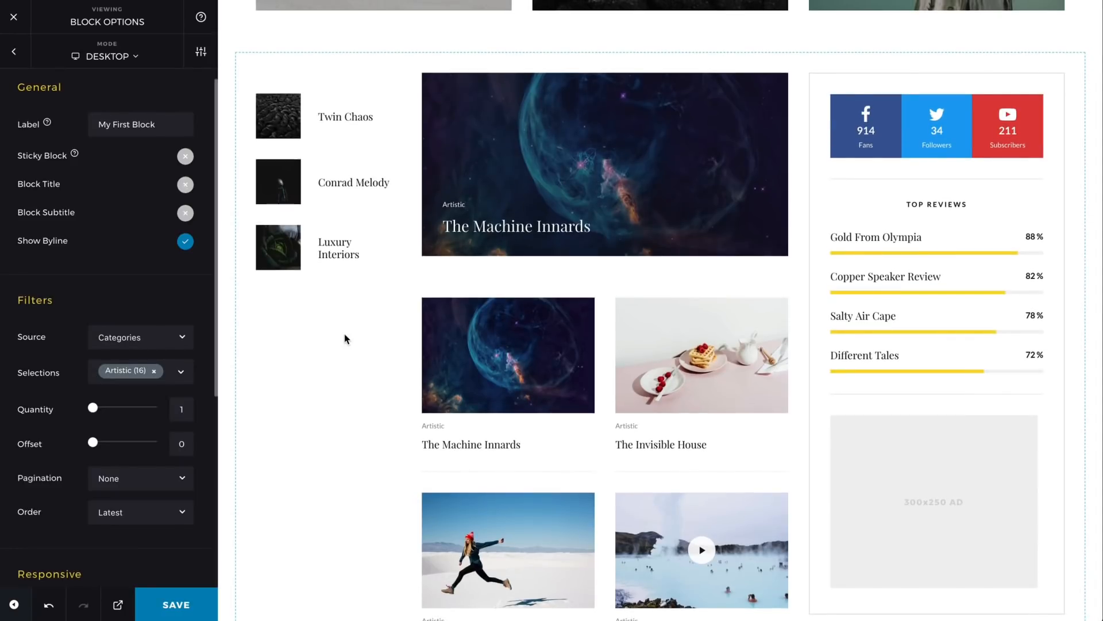
# Step: Set the offset of the two-column posts block beneath My First Block to 1
pyautogui.click(767, 293)
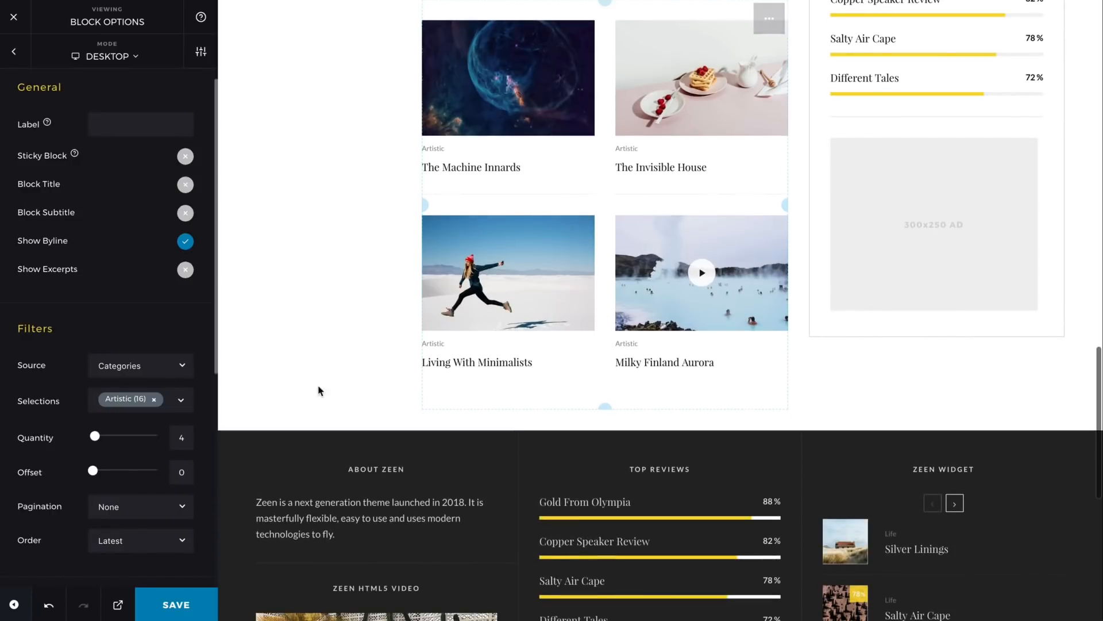
pyautogui.doubleClick(179, 472)
pyautogui.write('1')
pyautogui.scroll(3, 383, 263)
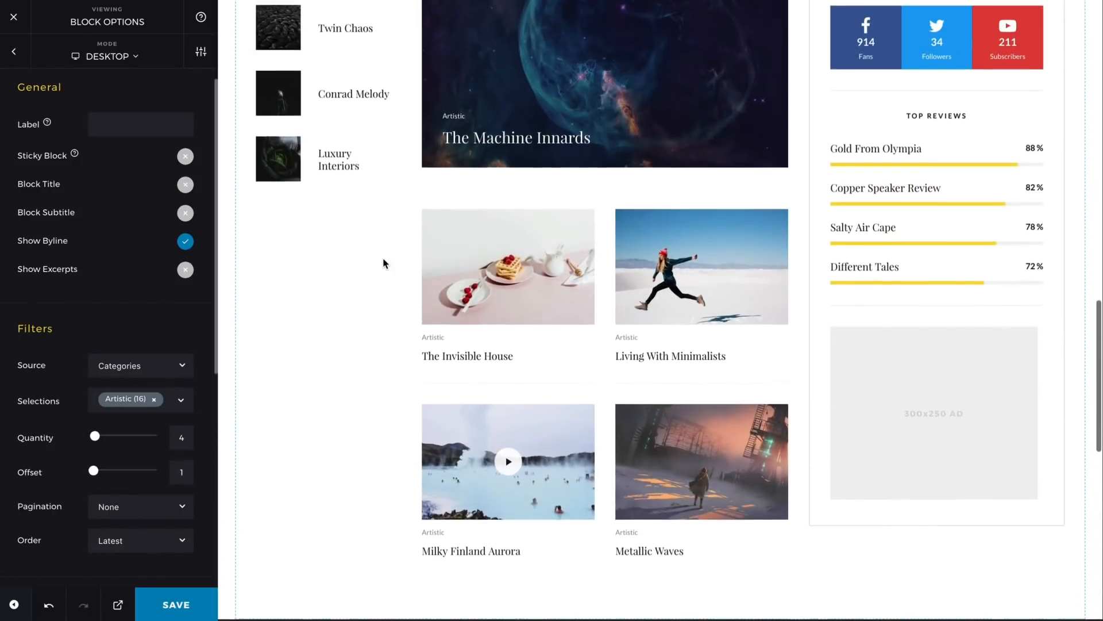
pyautogui.scroll(2, 384, 263)
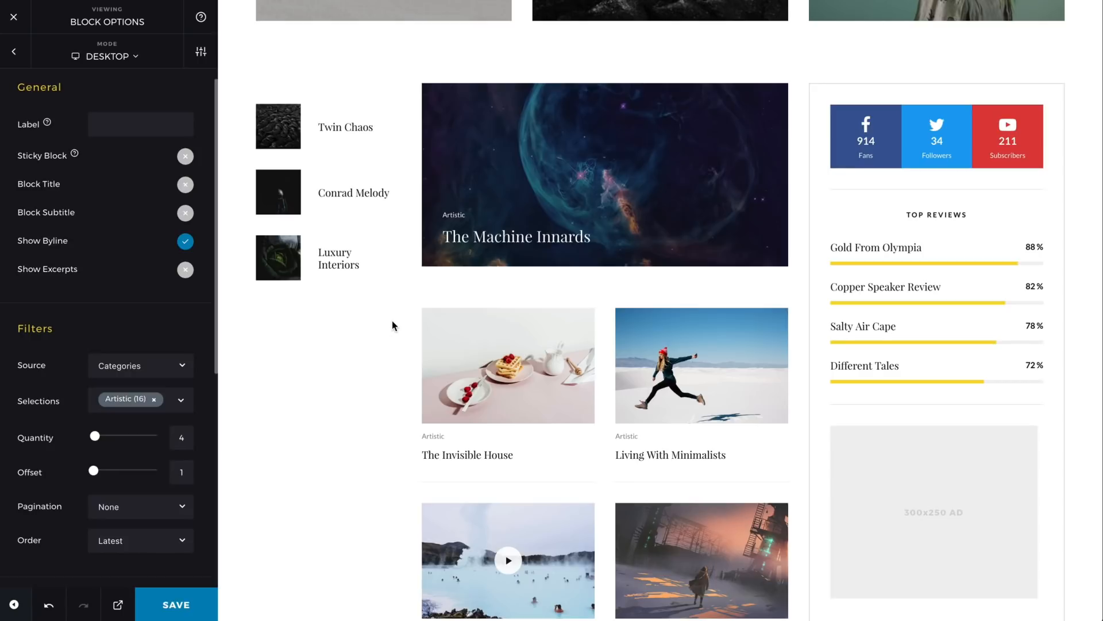
# Step: Add a Grid C block to the desktop layout by searching the block list for "grid"
pyautogui.click(14, 53)
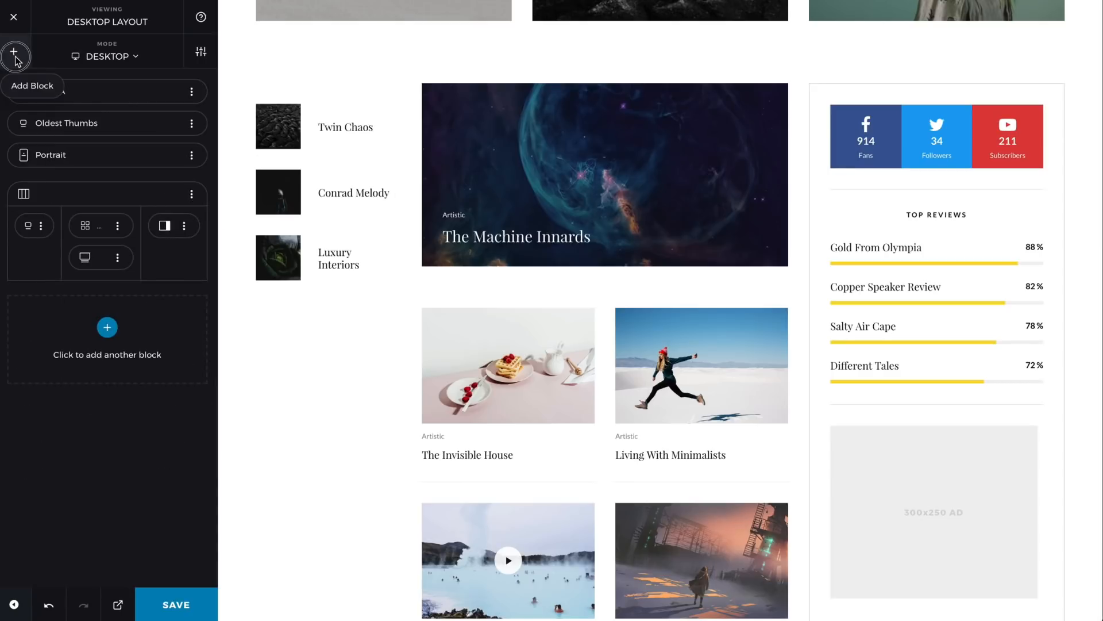
pyautogui.click(14, 54)
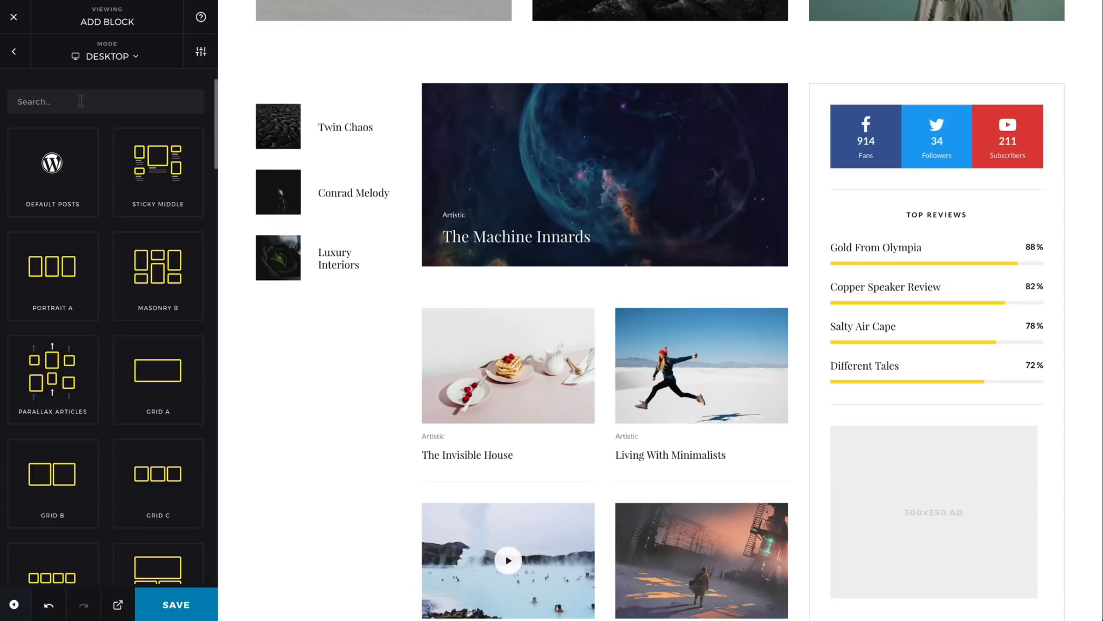
pyautogui.click(80, 101)
pyautogui.write('grid')
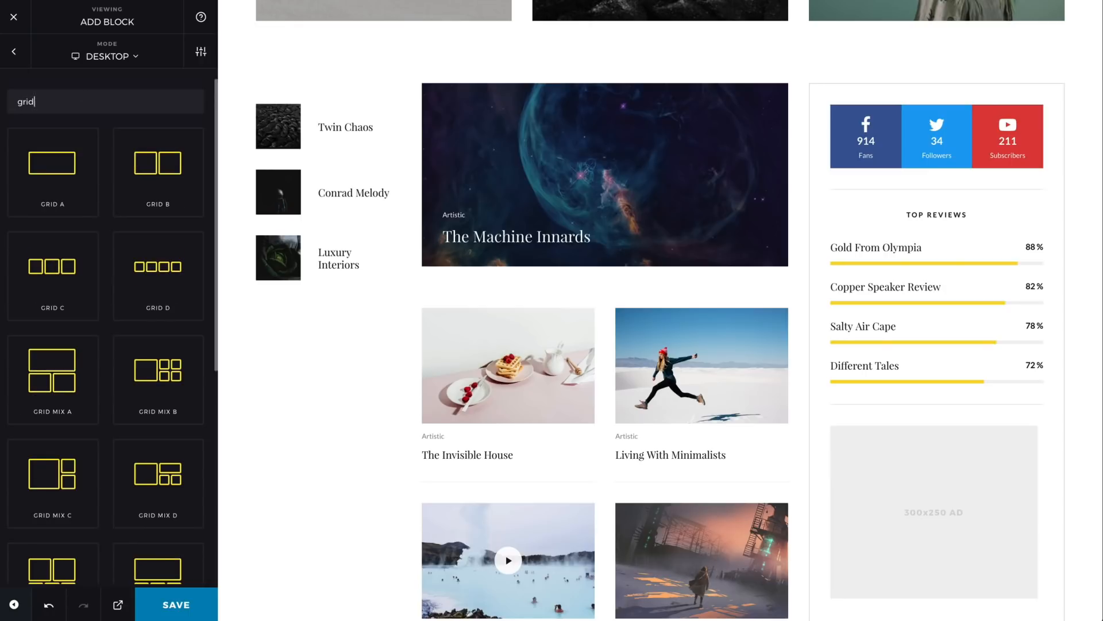
pyautogui.click(62, 280)
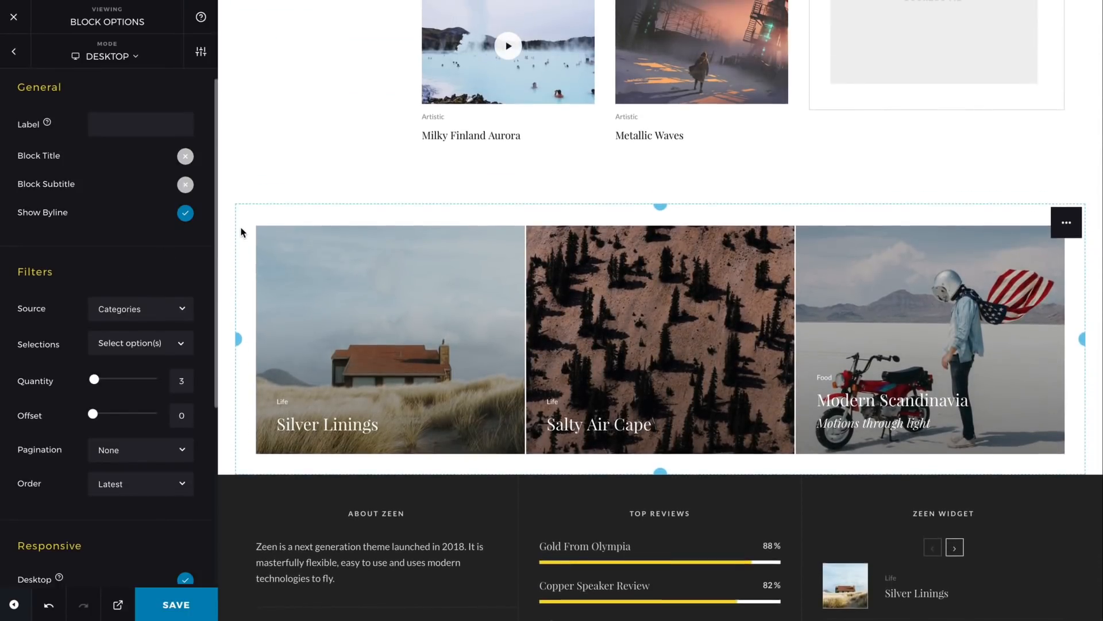
# Step: Move the Grid C block into the first column of the three-column block, above the Thumbnails block
pyautogui.click(14, 51)
pyautogui.click(58, 293)
pyautogui.moveTo(58, 293); pyautogui.dragTo(30, 223)
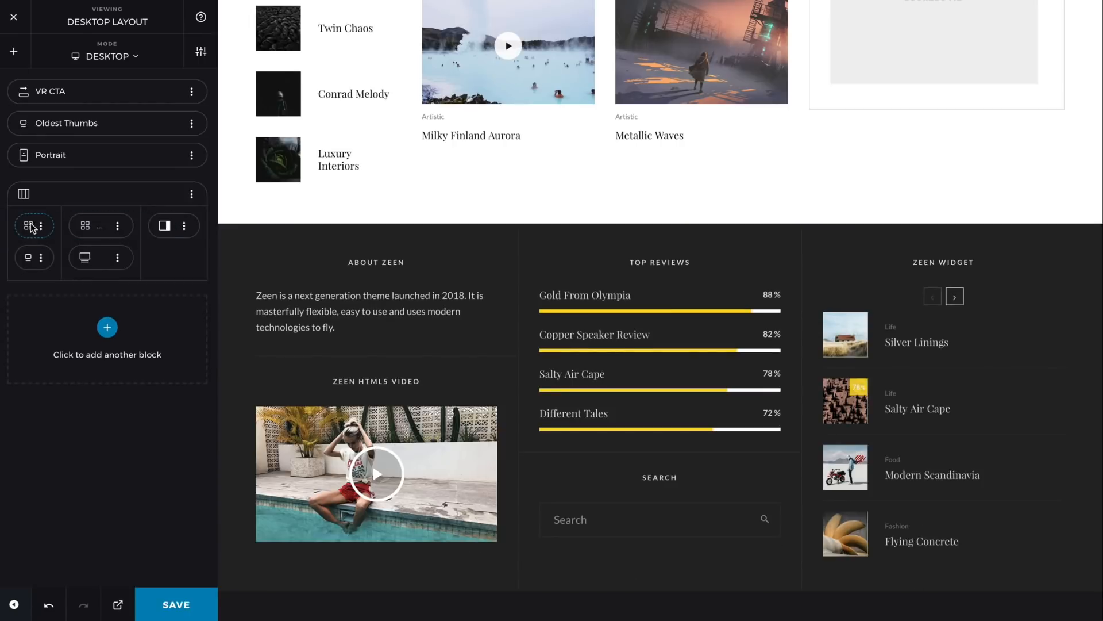
pyautogui.scroll(2, 495, 295)
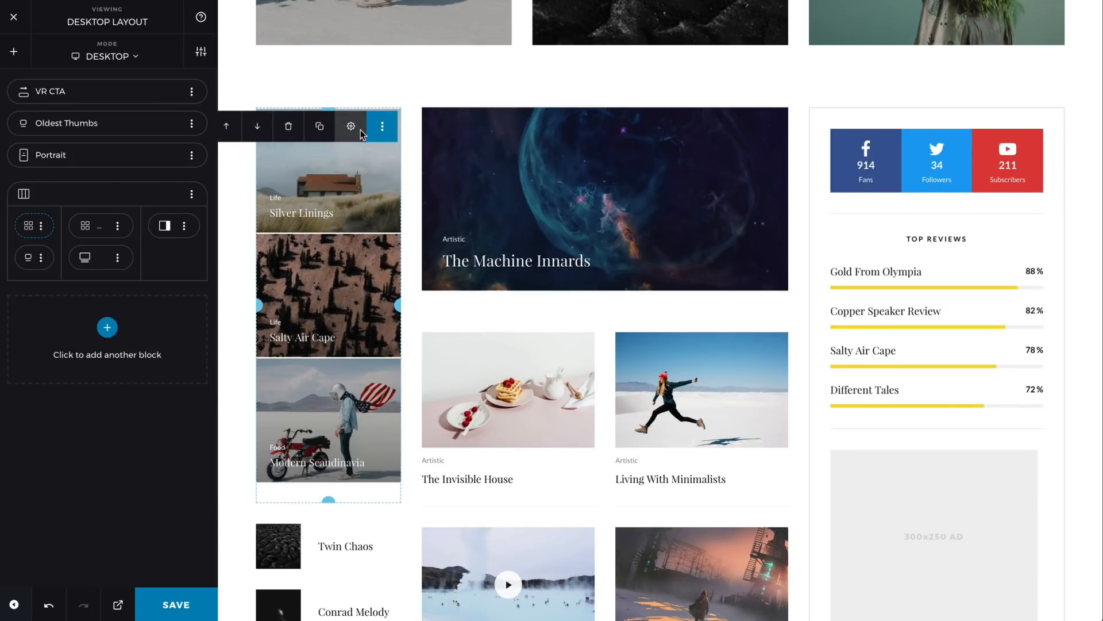
# Step: Set the Grid C block's source to Posts and select only Jungle Design, searching for "jun"
pyautogui.click(361, 130)
pyautogui.click(134, 336)
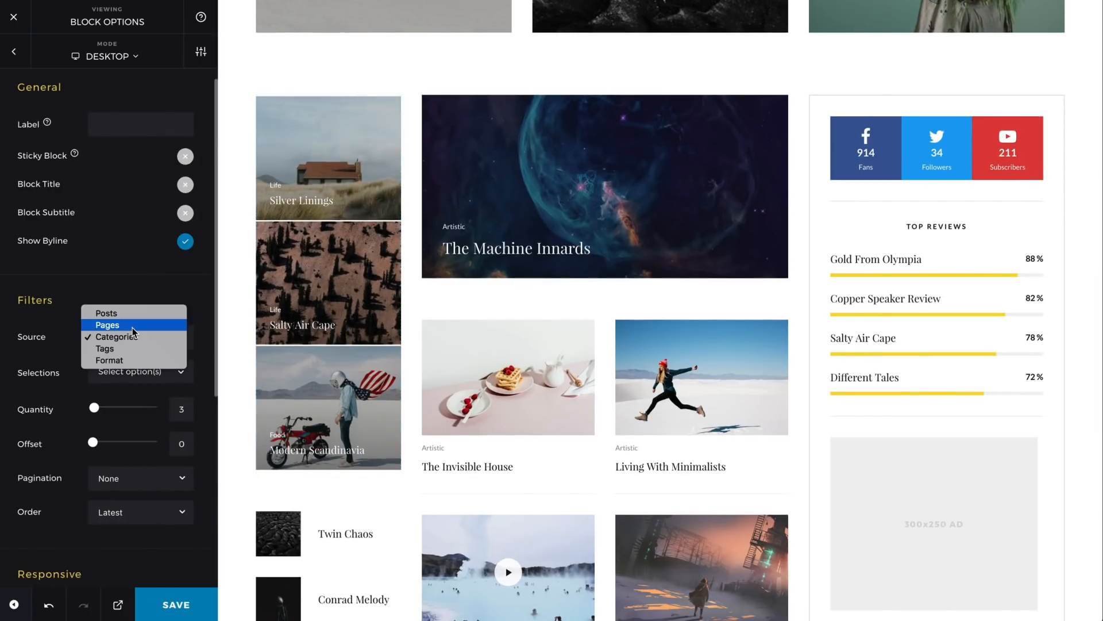
pyautogui.click(109, 313)
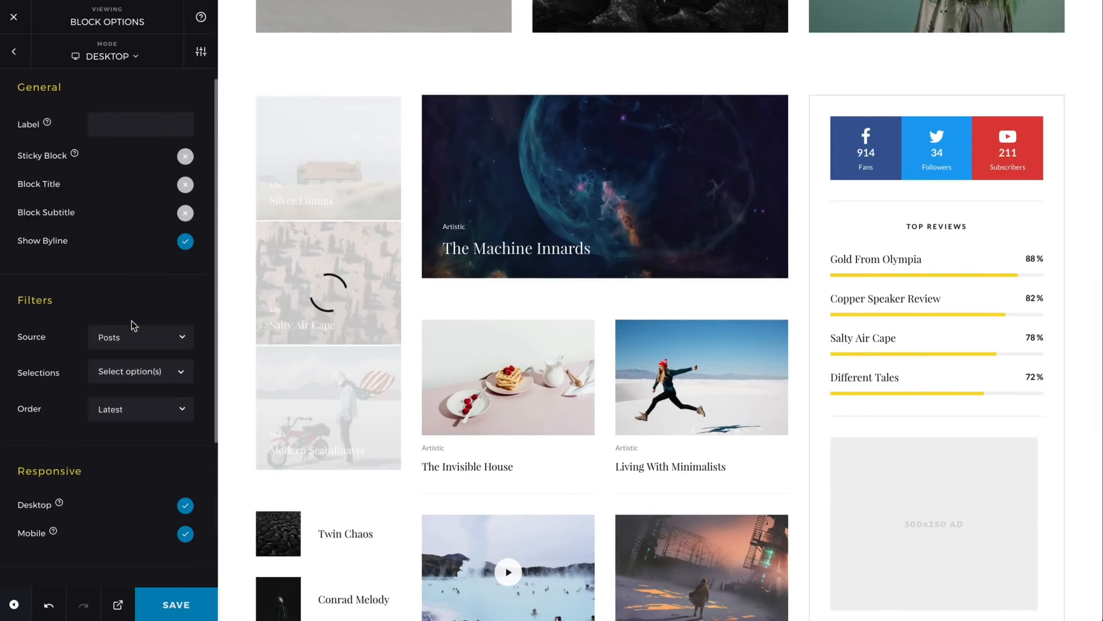
pyautogui.click(137, 379)
pyautogui.write('jun')
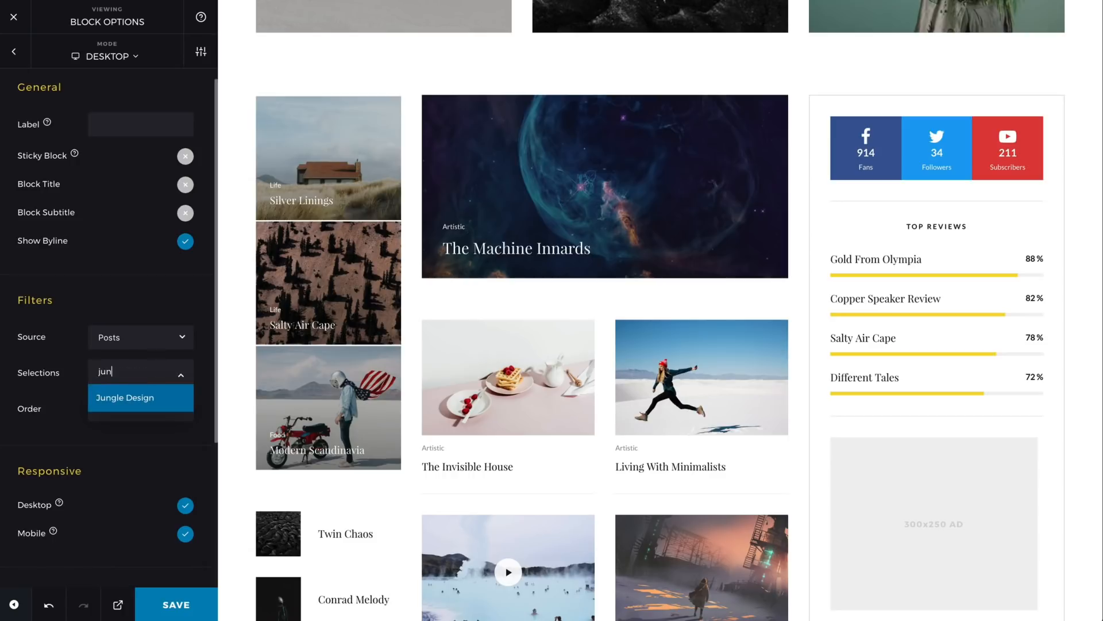
pyautogui.click(138, 397)
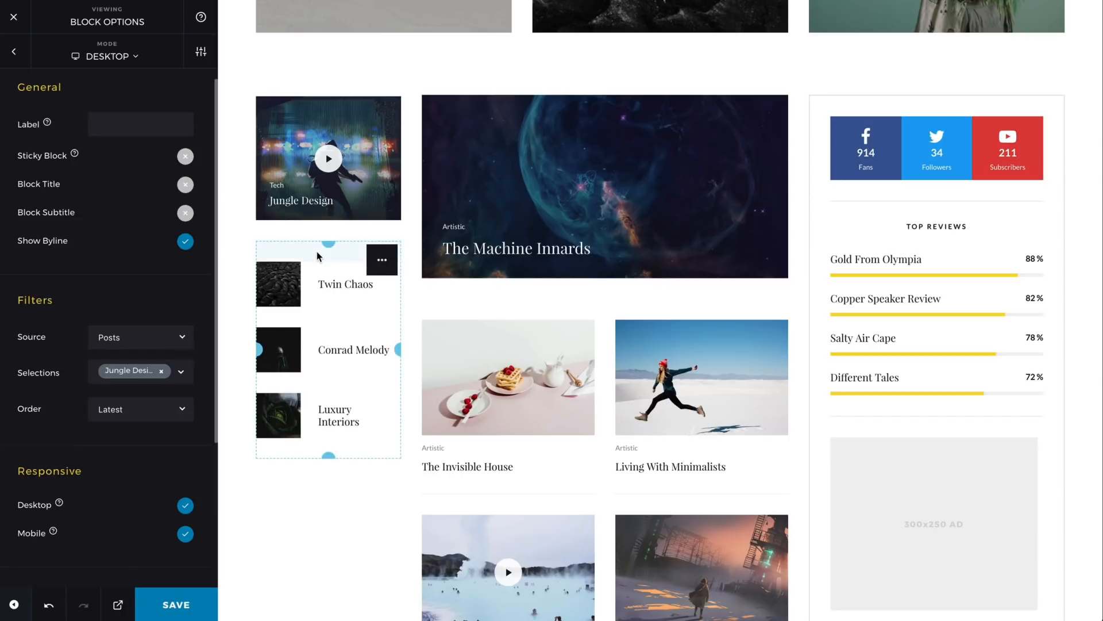
# Step: Set the background of the Thumbnails block in the first column to Dark
pyautogui.moveTo(366, 262)
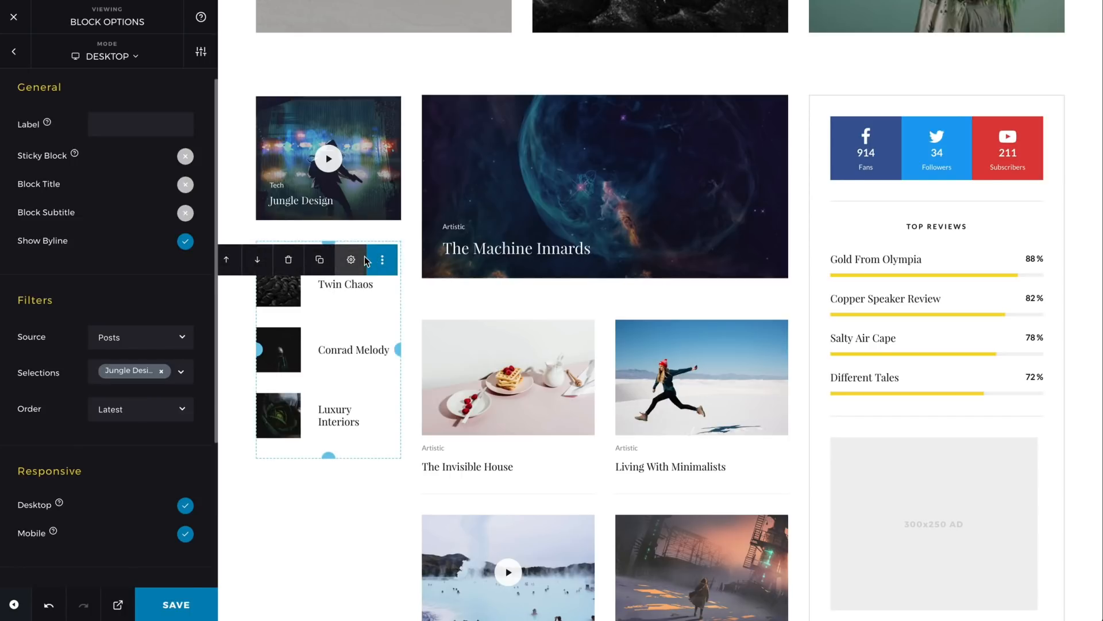
pyautogui.click(365, 256)
pyautogui.scroll(-4, 364, 258)
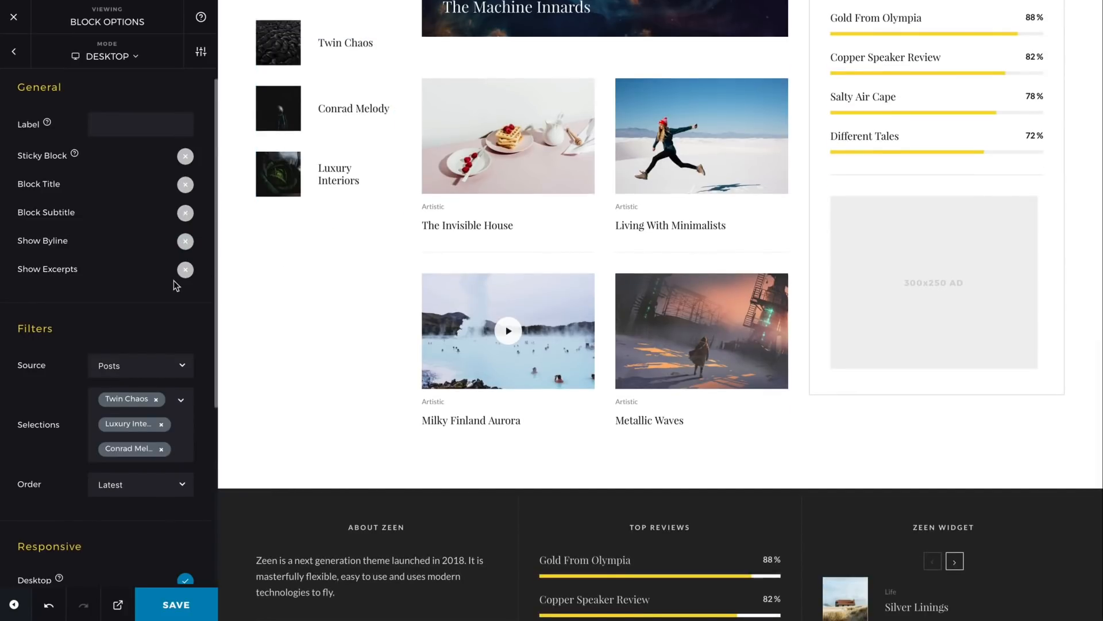
pyautogui.scroll(-5, 130, 315)
pyautogui.click(126, 463)
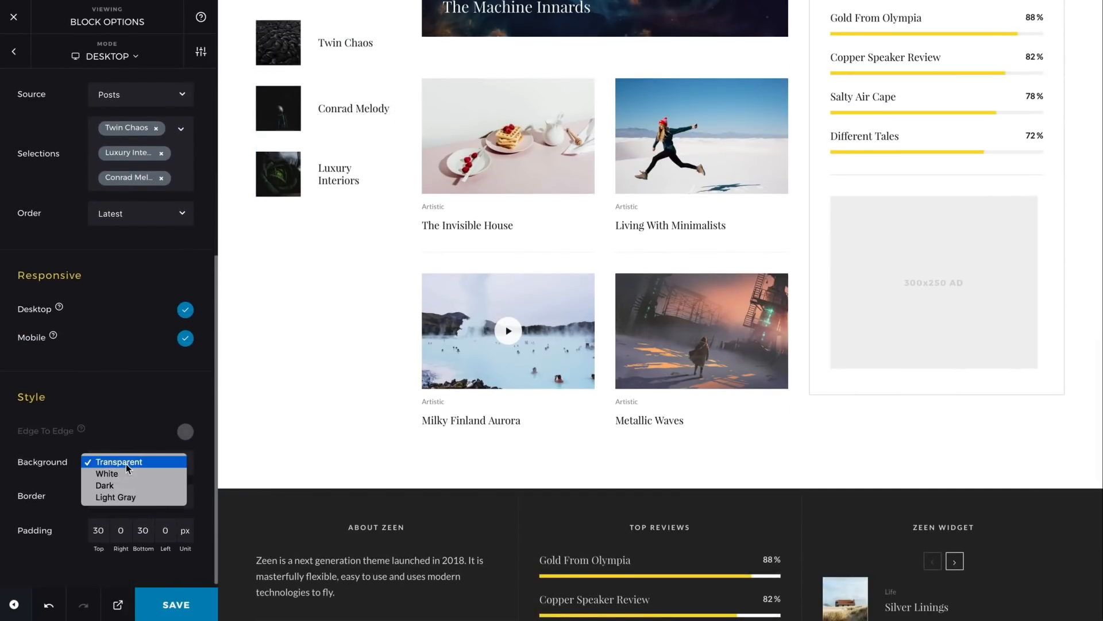
pyautogui.click(116, 485)
pyautogui.scroll(2, 280, 312)
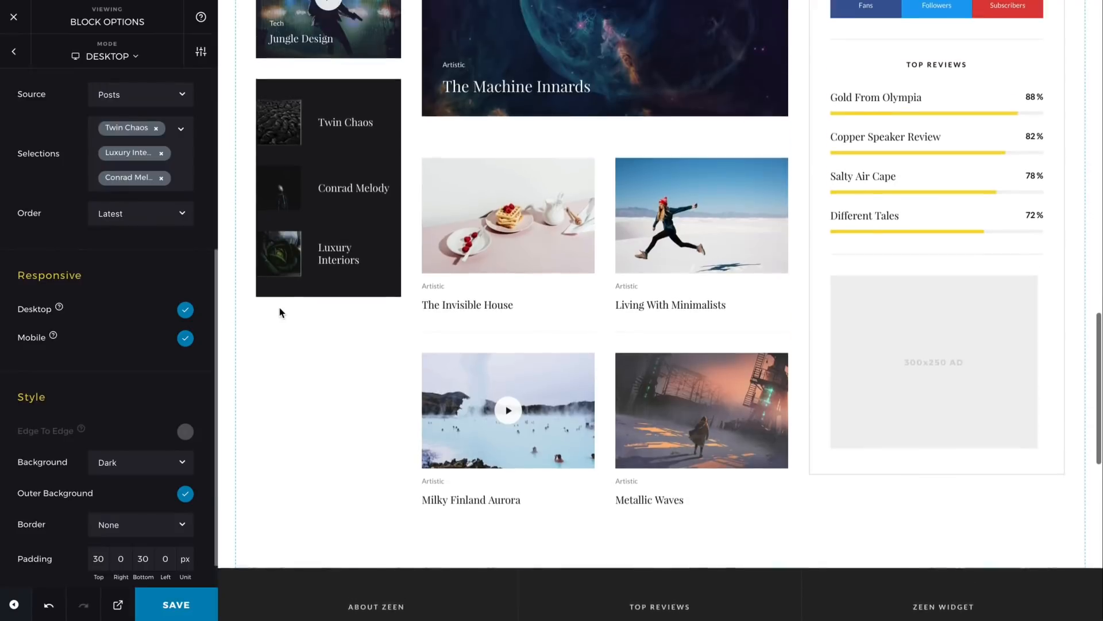
# Step: Set the Thumbnails block's left and right padding to 15 px and the space beneath the Grid C block to 0 px
pyautogui.moveTo(262, 228); pyautogui.dragTo(270, 229)
pyautogui.moveTo(396, 227); pyautogui.dragTo(368, 232)
pyautogui.scroll(2, 364, 234)
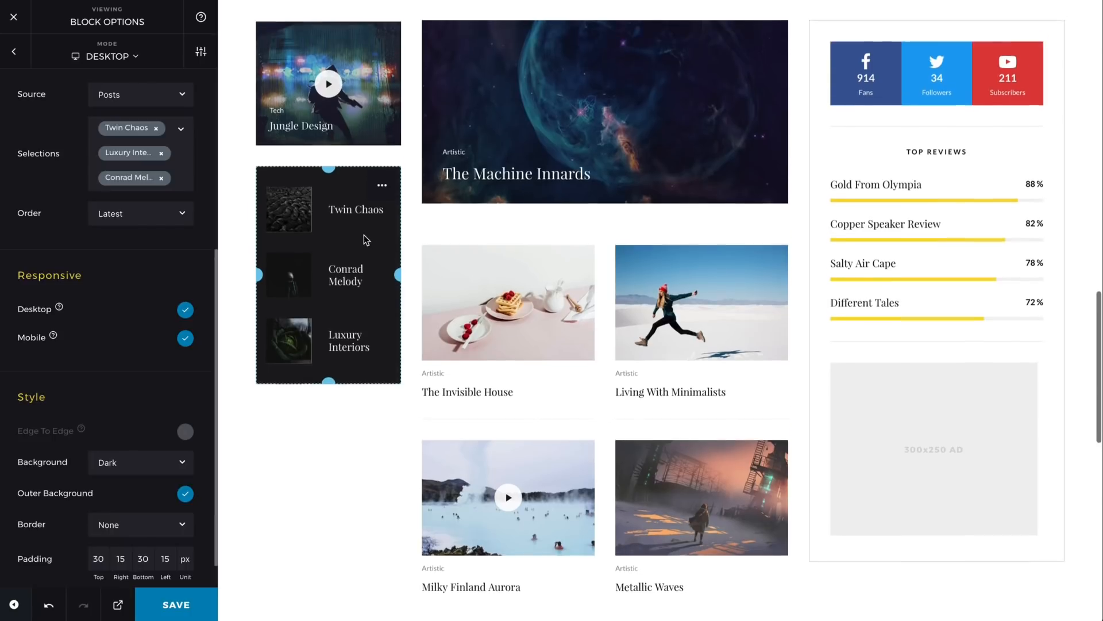
pyautogui.moveTo(332, 207); pyautogui.dragTo(333, 174)
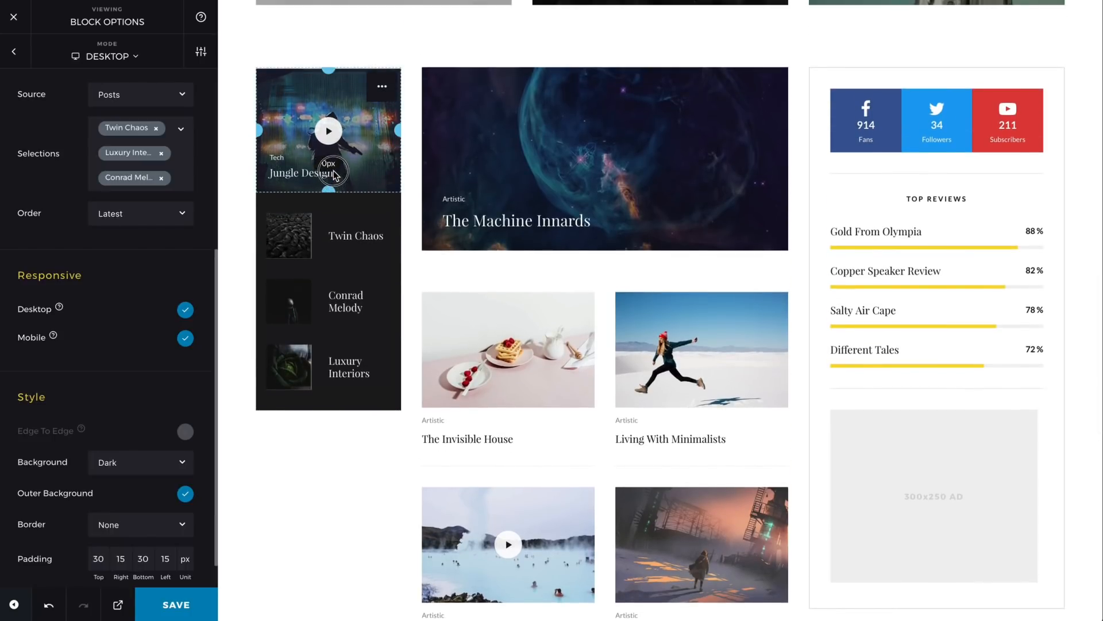
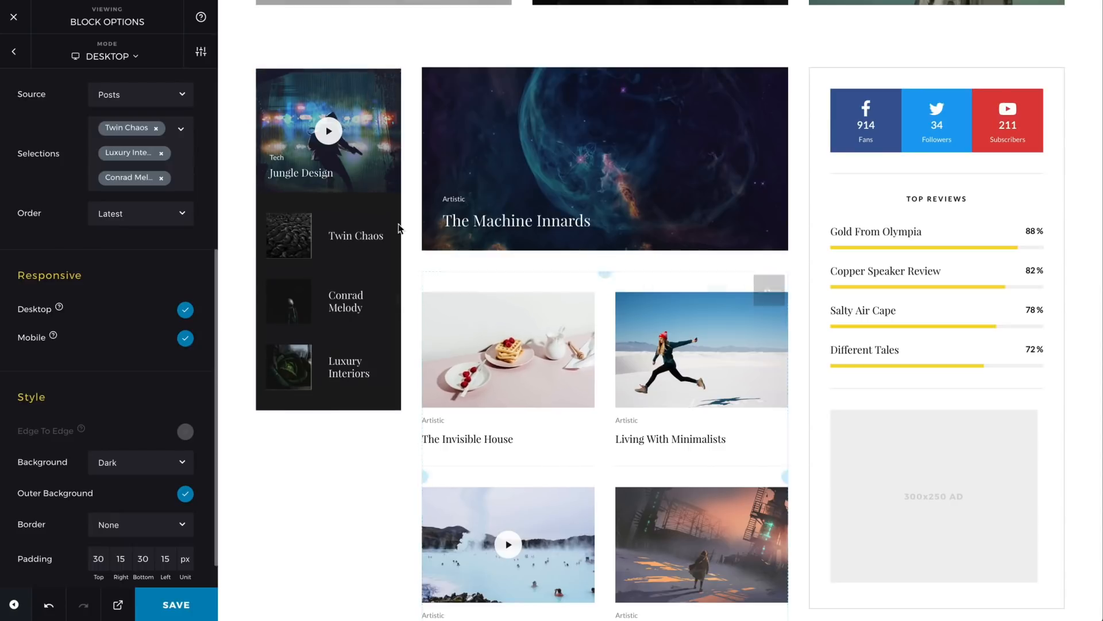
# Step: Make the Thumbnails block sticky, slightly reduce its top and bottom padding, and check how it follows the page
pyautogui.scroll(3, 143, 238)
pyautogui.scroll(1, 143, 238)
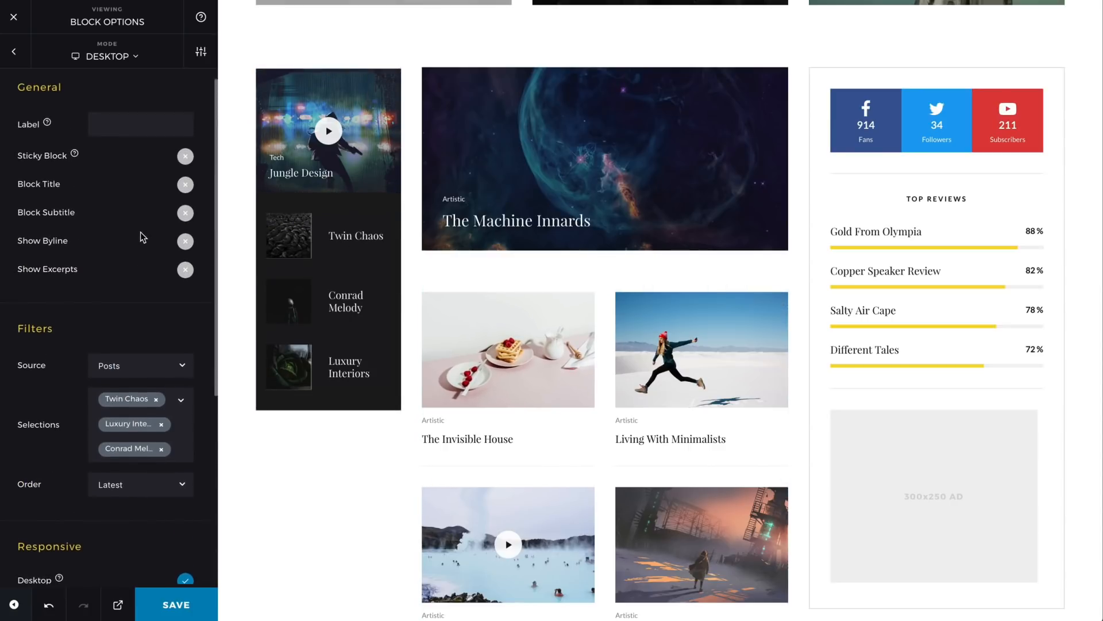
pyautogui.click(185, 156)
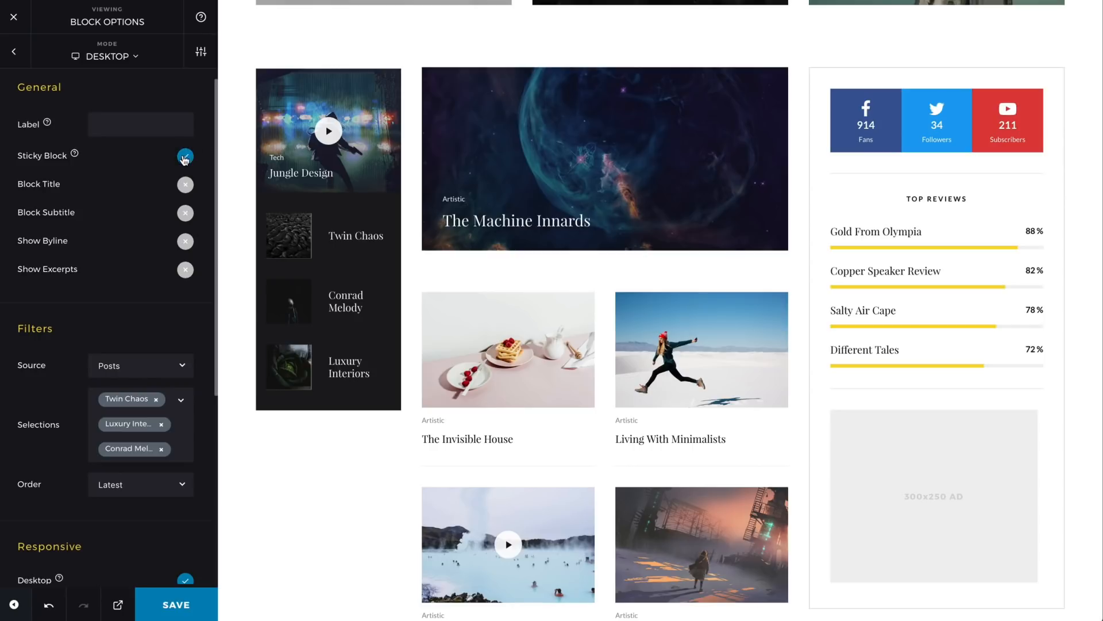
pyautogui.moveTo(330, 398)
pyautogui.moveTo(332, 401); pyautogui.dragTo(337, 386)
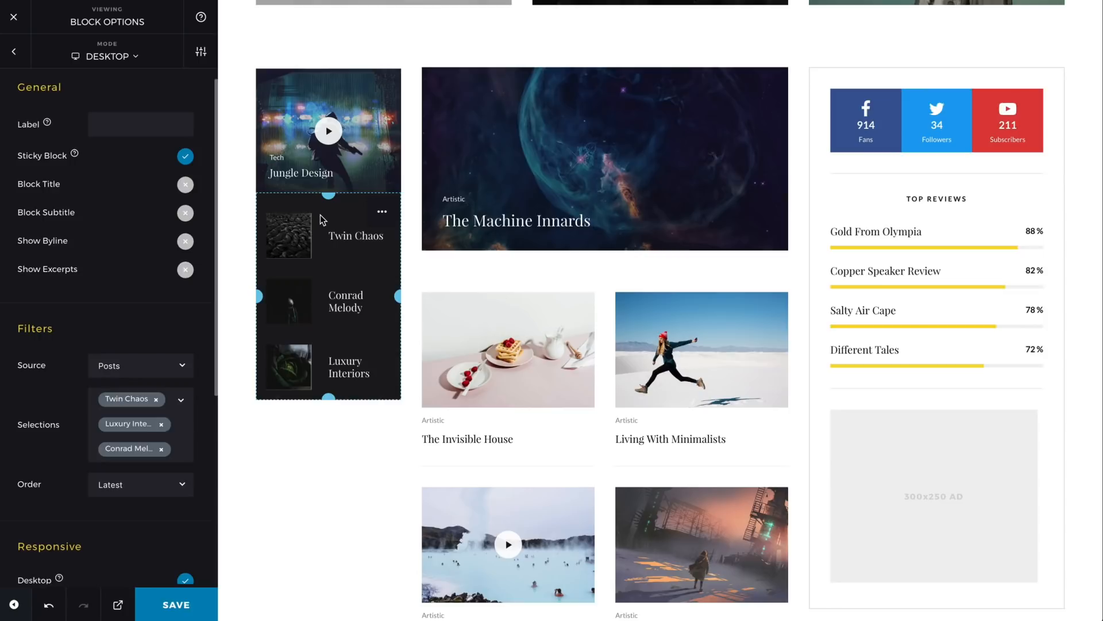
pyautogui.moveTo(328, 196); pyautogui.dragTo(329, 201)
pyautogui.scroll(-8, 373, 492)
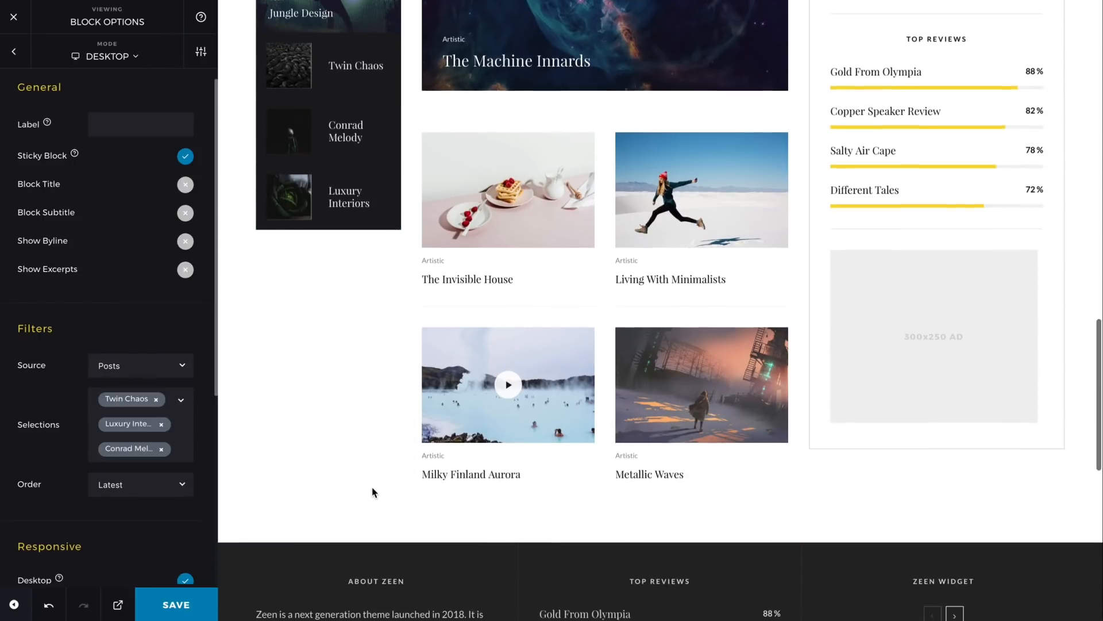
pyautogui.scroll(10, 371, 487)
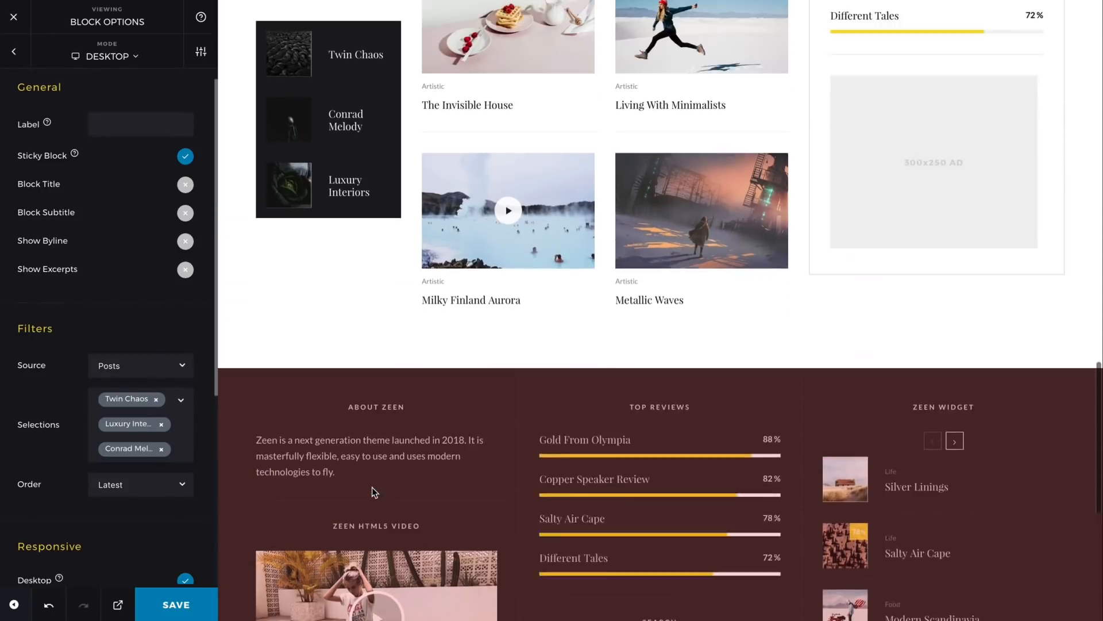
pyautogui.scroll(12, 369, 487)
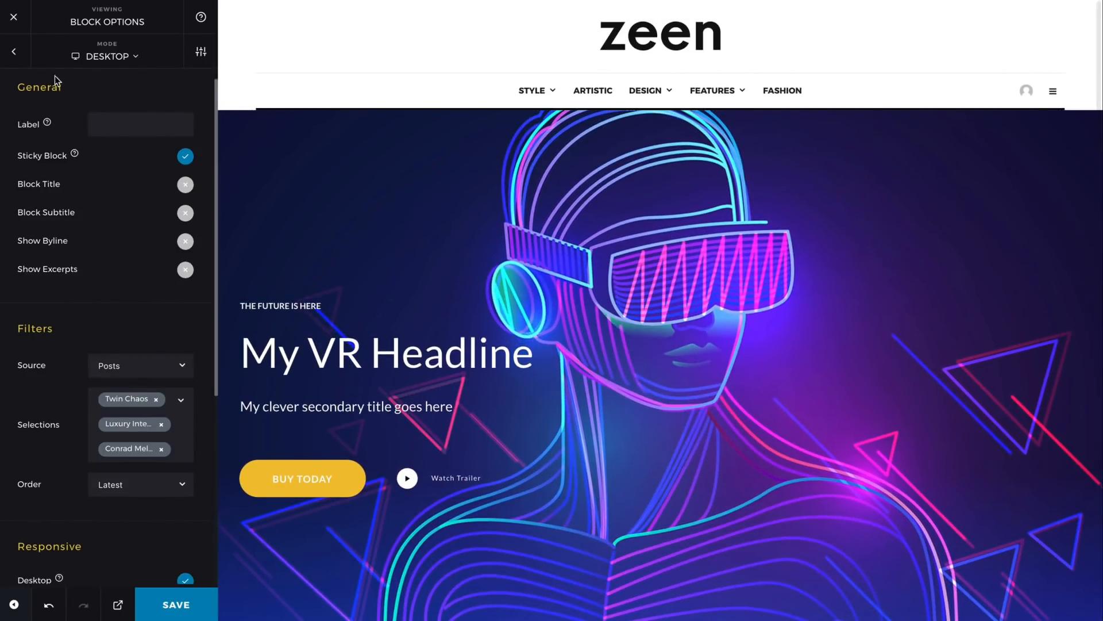
# Step: Save the layout and remove the top padding of the two-column posts block beneath The Machine Innards
pyautogui.click(14, 52)
pyautogui.scroll(-15, 581, 377)
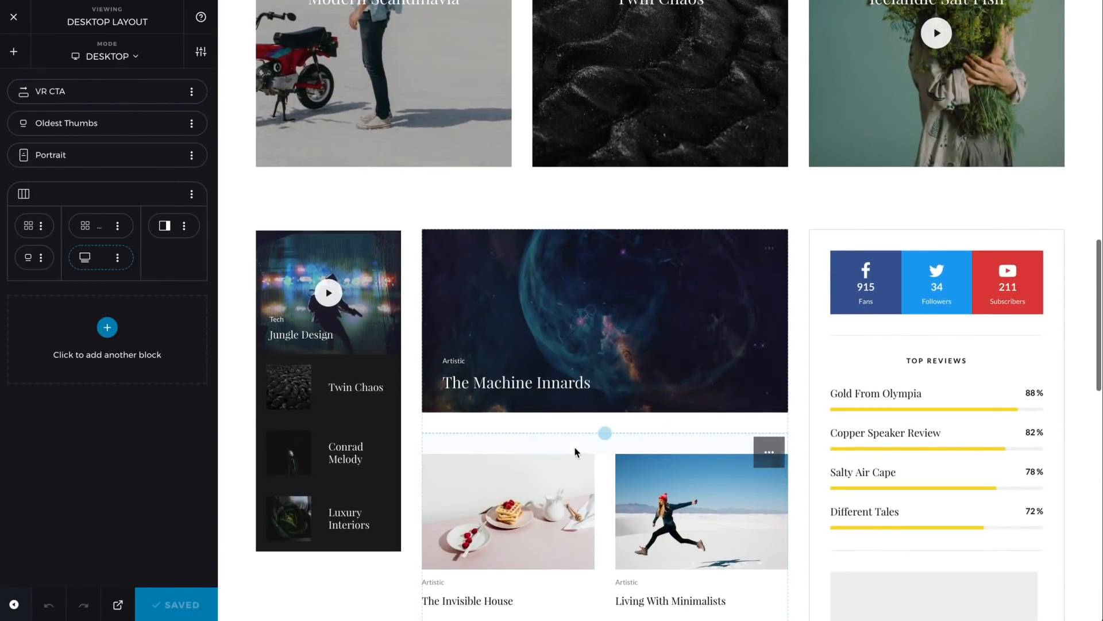
pyautogui.moveTo(584, 425); pyautogui.dragTo(585, 414)
# Step: Set the pagination of the two-column Artistic posts block to Load More Button
pyautogui.scroll(-3, 589, 437)
pyautogui.scroll(-2, 592, 452)
pyautogui.click(766, 164)
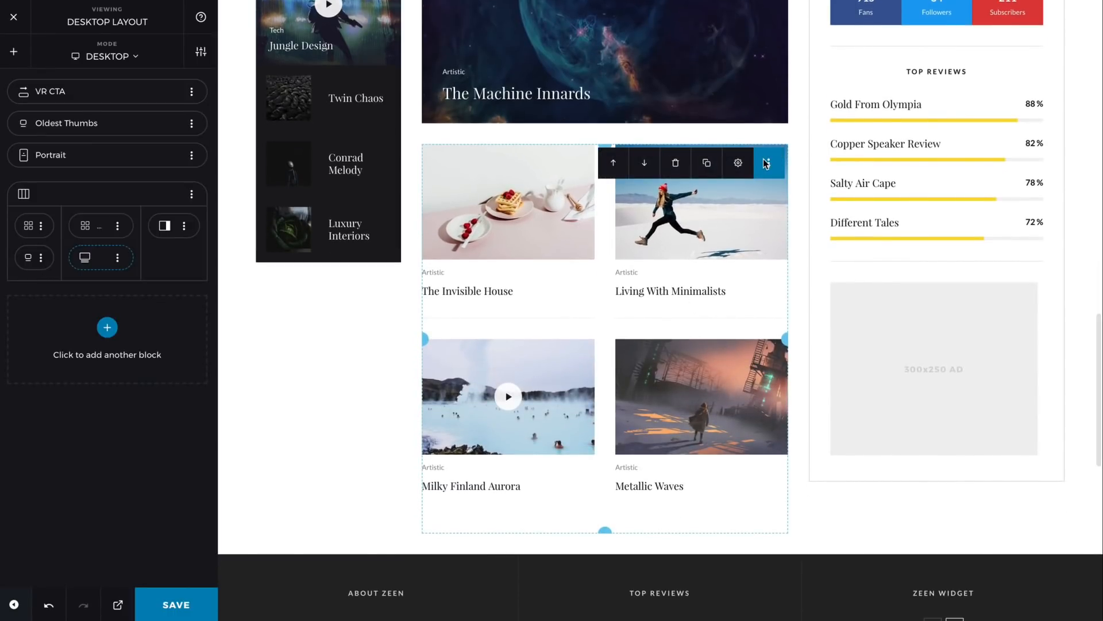
pyautogui.click(738, 163)
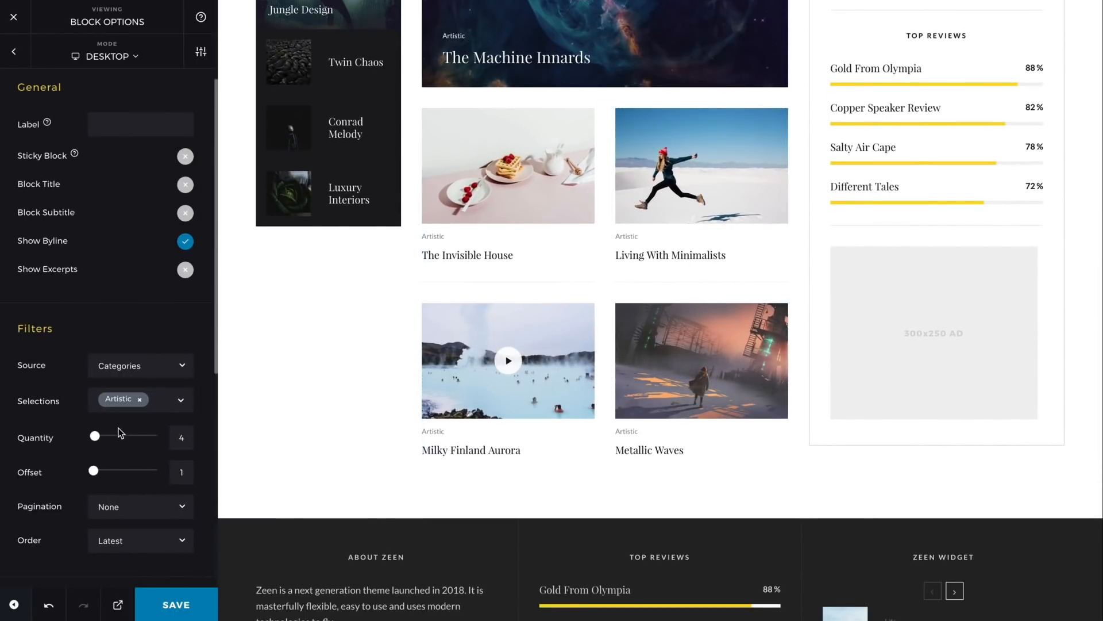
pyautogui.click(134, 512)
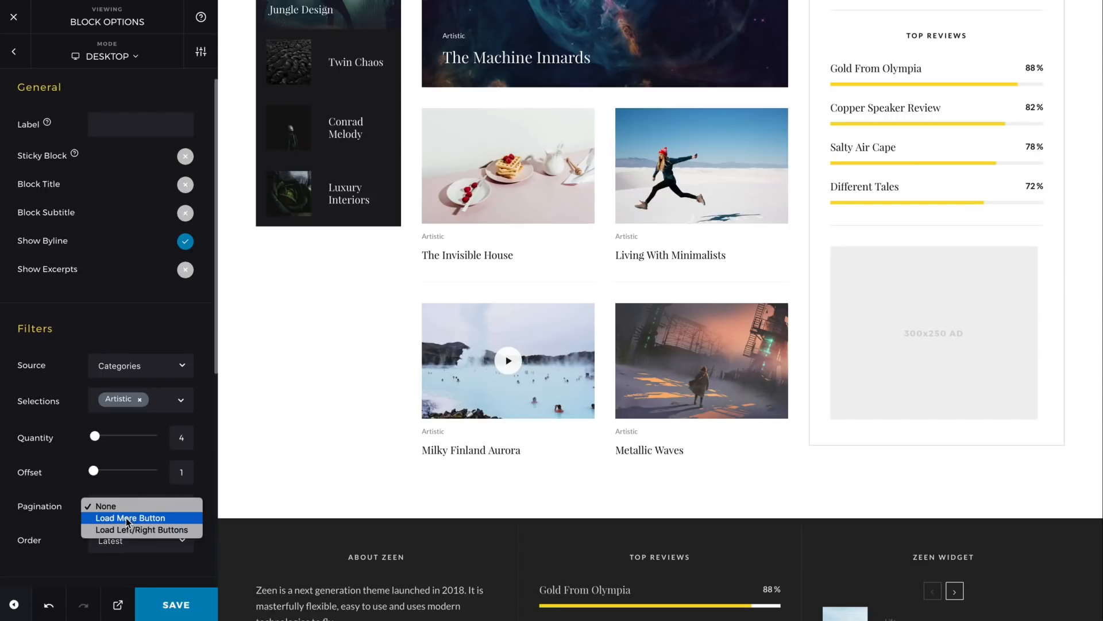
pyautogui.click(126, 517)
# Step: Change the order of the Oldest Thumbs block to Latest
pyautogui.scroll(8, 386, 414)
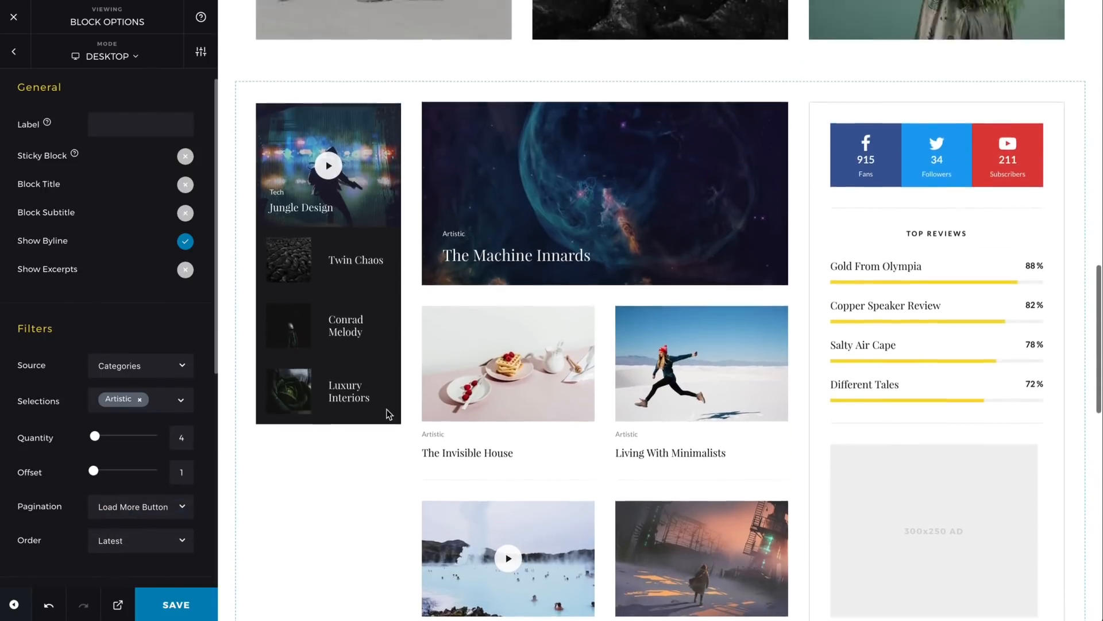
pyautogui.scroll(6, 387, 414)
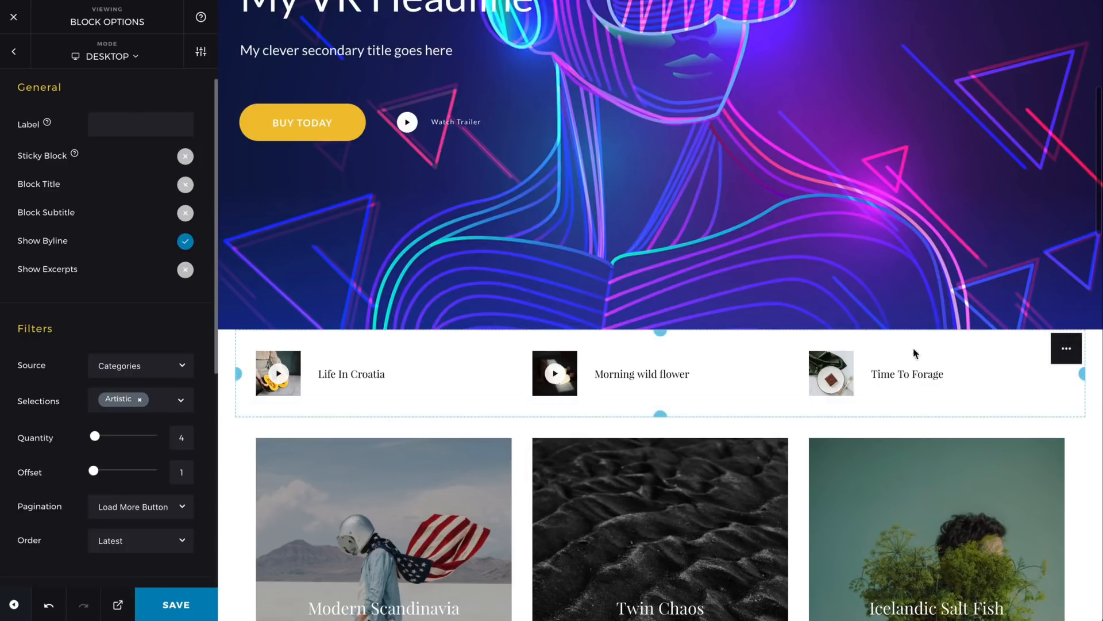
pyautogui.click(1035, 349)
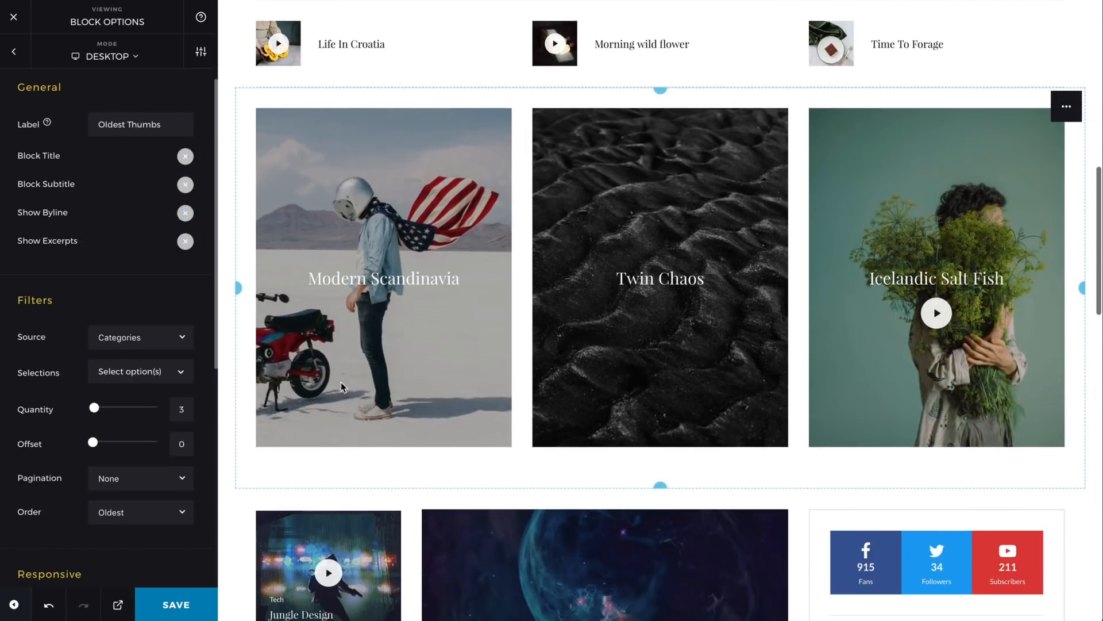
pyautogui.click(114, 512)
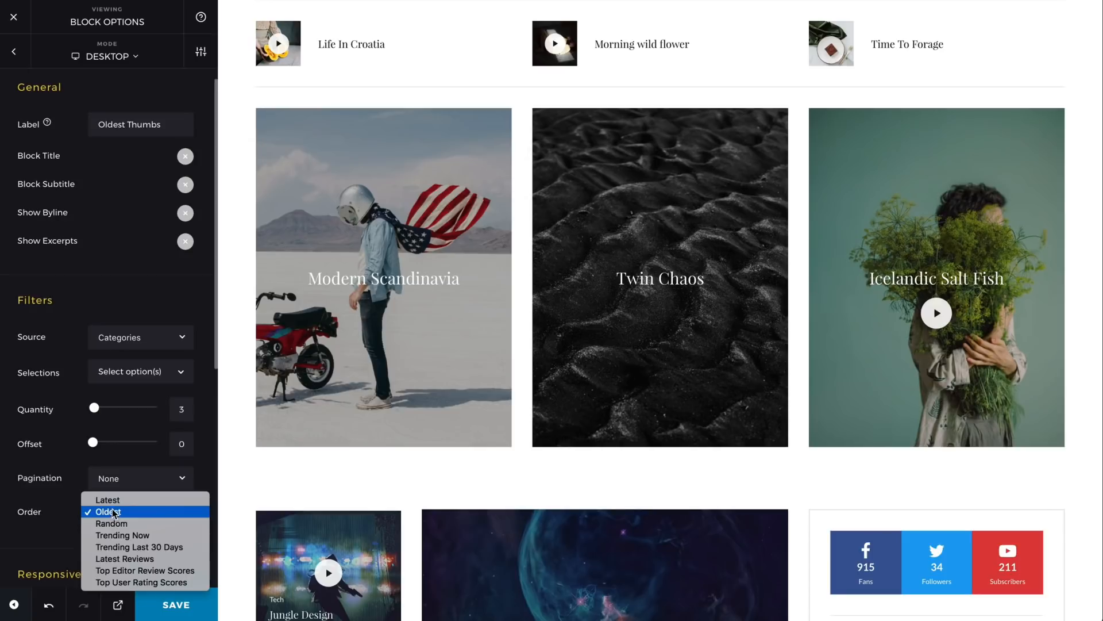
pyautogui.click(108, 499)
# Step: Remove the Food category from the Portrait block's selections
pyautogui.moveTo(1076, 104)
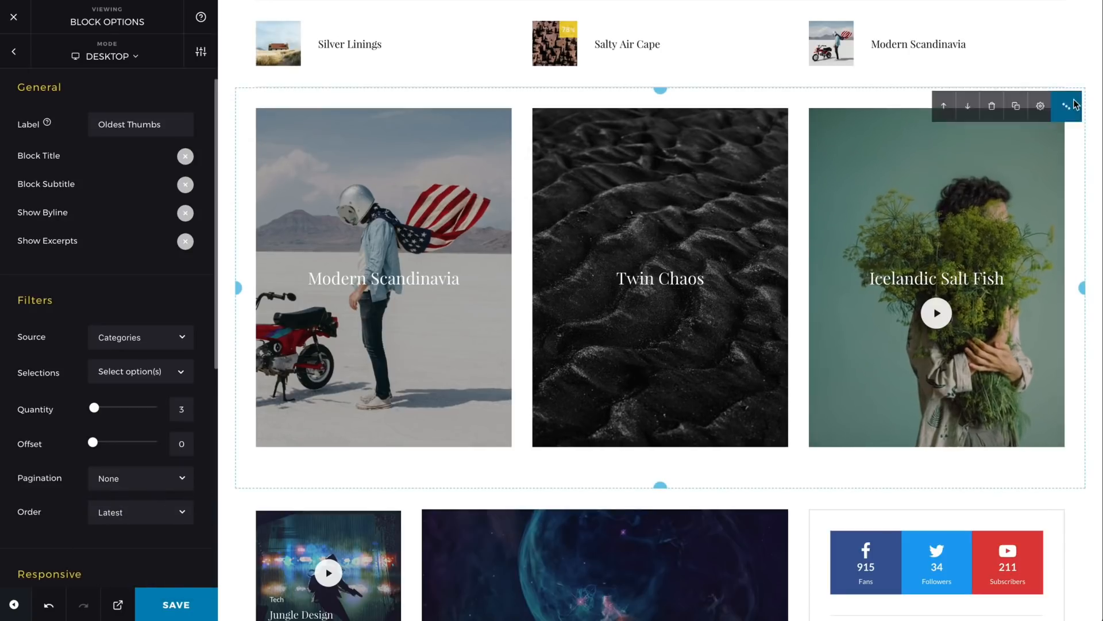
pyautogui.click(1040, 105)
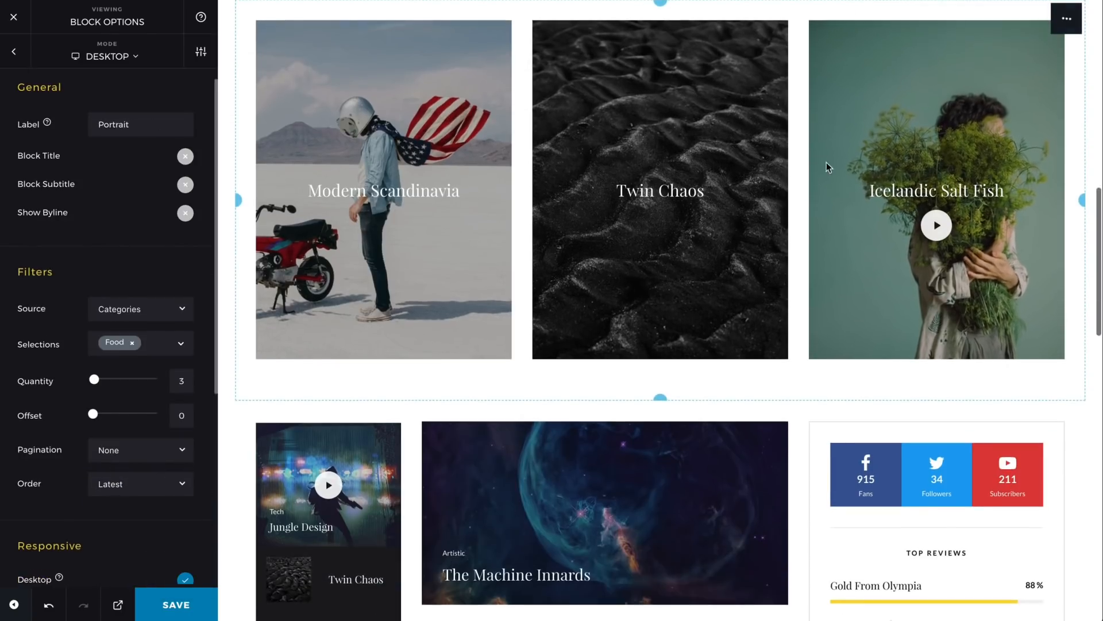
pyautogui.click(132, 343)
# Step: Switch the source of the Grid C block in the first column to Categories and reduce its quantity to 1
pyautogui.click(356, 448)
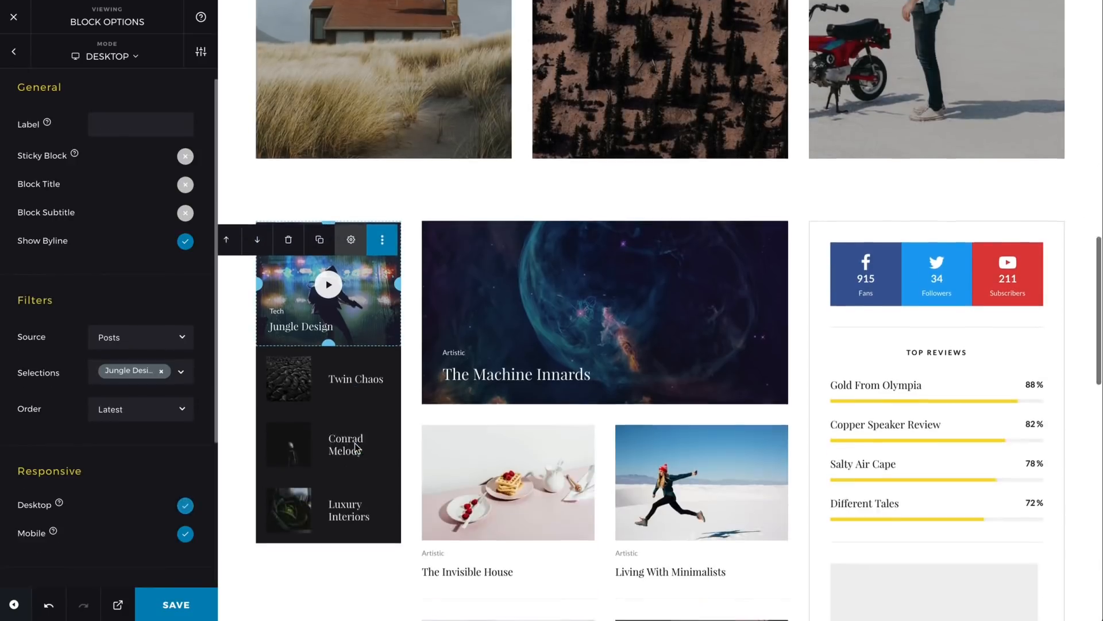
pyautogui.click(132, 339)
pyautogui.click(124, 357)
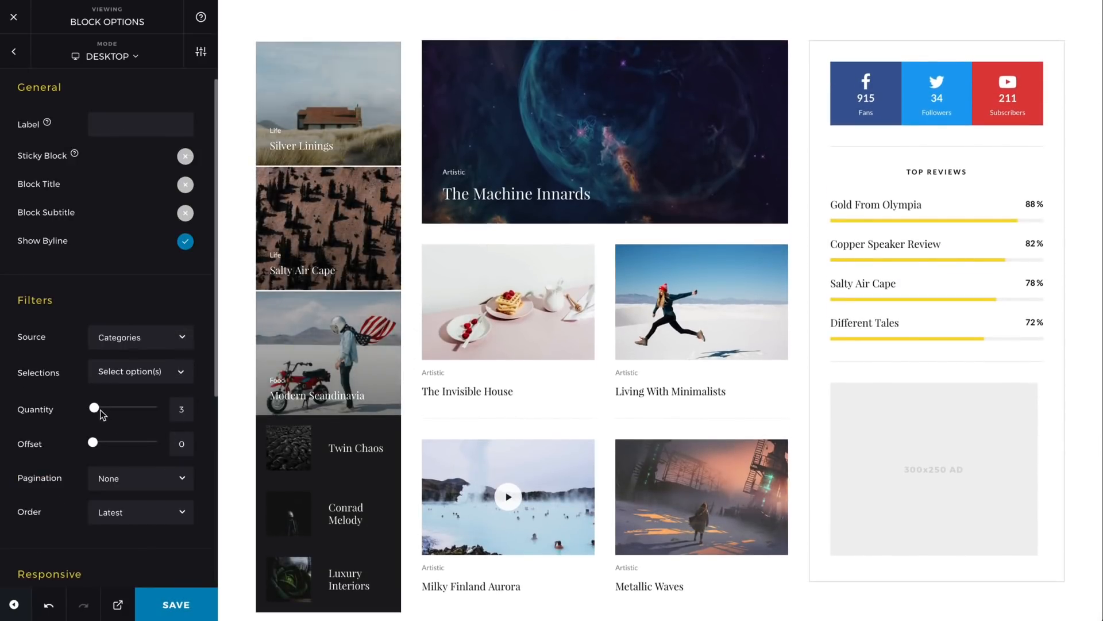
pyautogui.moveTo(102, 414); pyautogui.dragTo(92, 409)
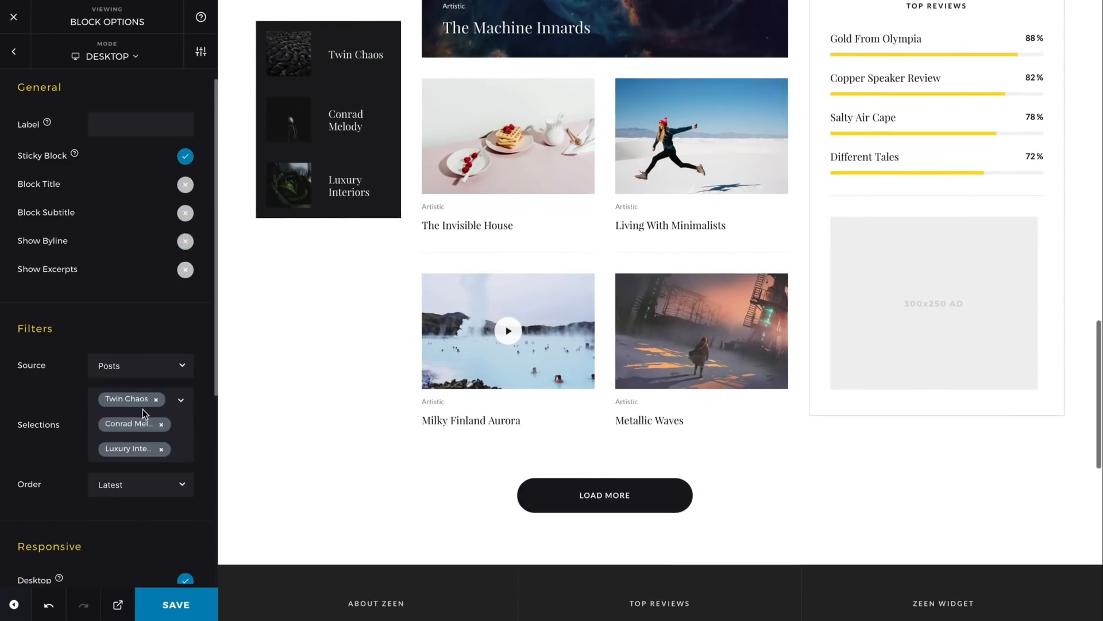
# Step: Switch the sticky Thumbnails block's source to Categories and compare its posts with those in the blocks above
pyautogui.click(138, 365)
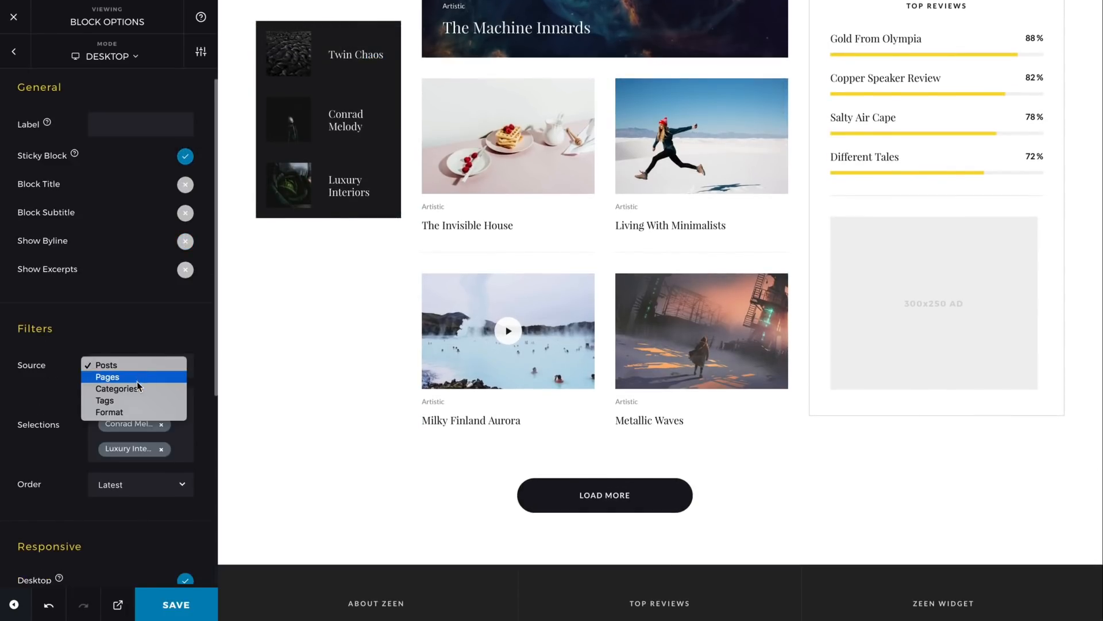
pyautogui.click(117, 388)
pyautogui.scroll(5, 479, 327)
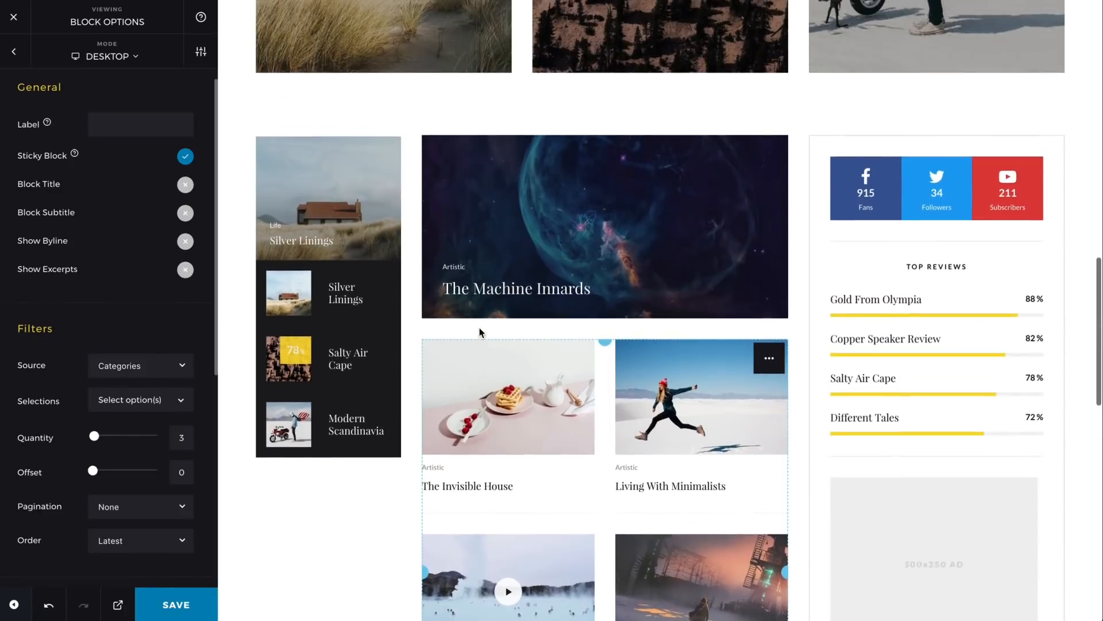
pyautogui.scroll(9, 480, 332)
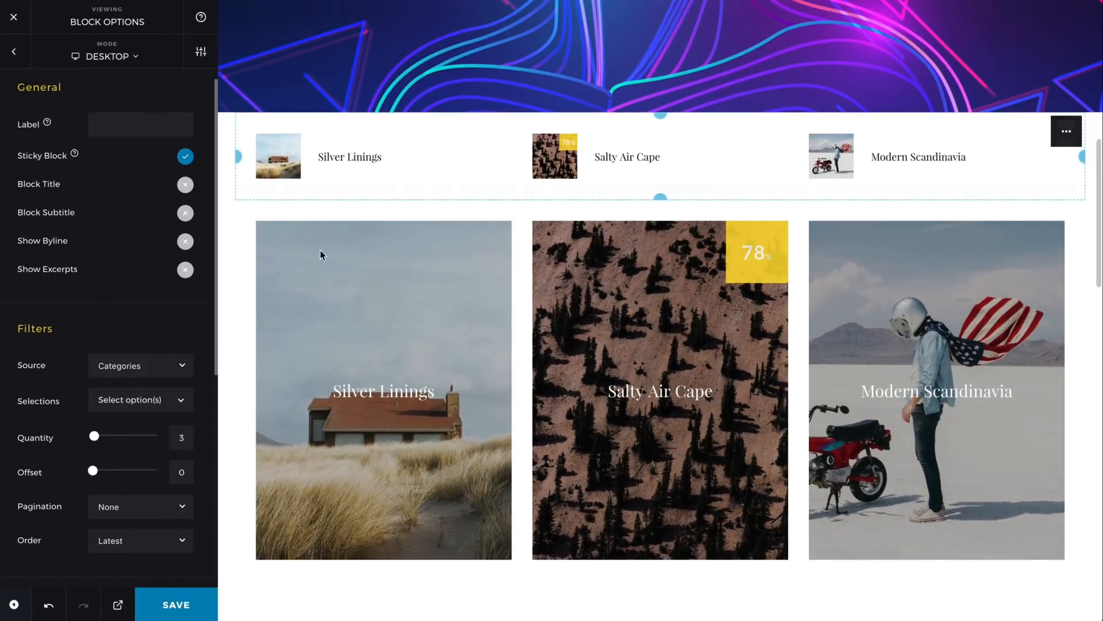
pyautogui.scroll(-5, 338, 363)
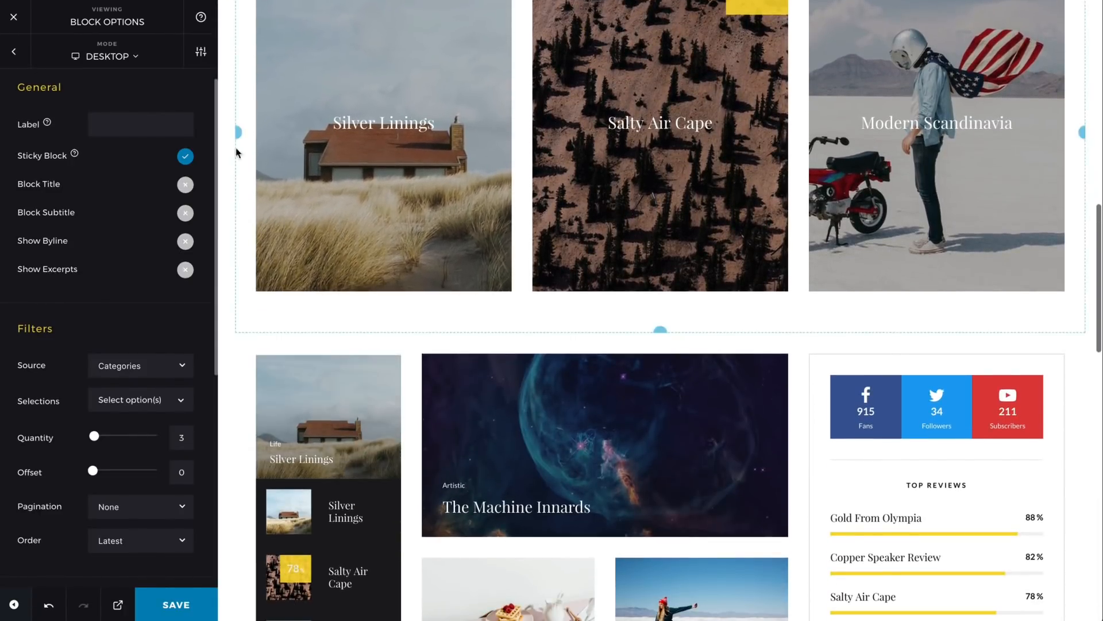
# Step: Turn on No Duplicates in the page's general options and check the posts across the blocks
pyautogui.click(201, 53)
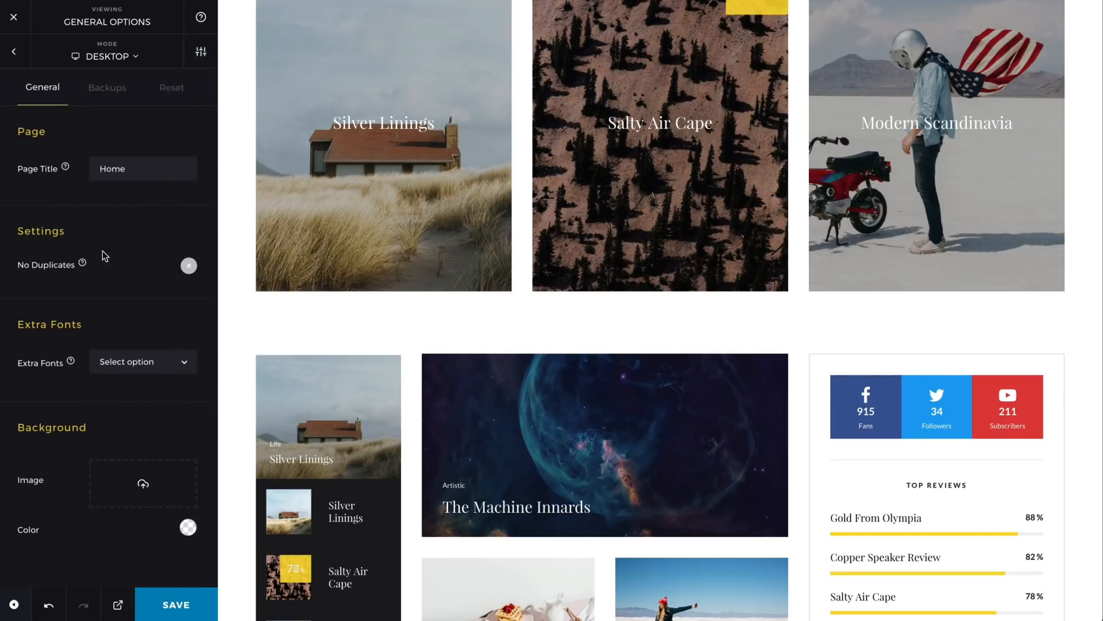
pyautogui.moveTo(83, 265)
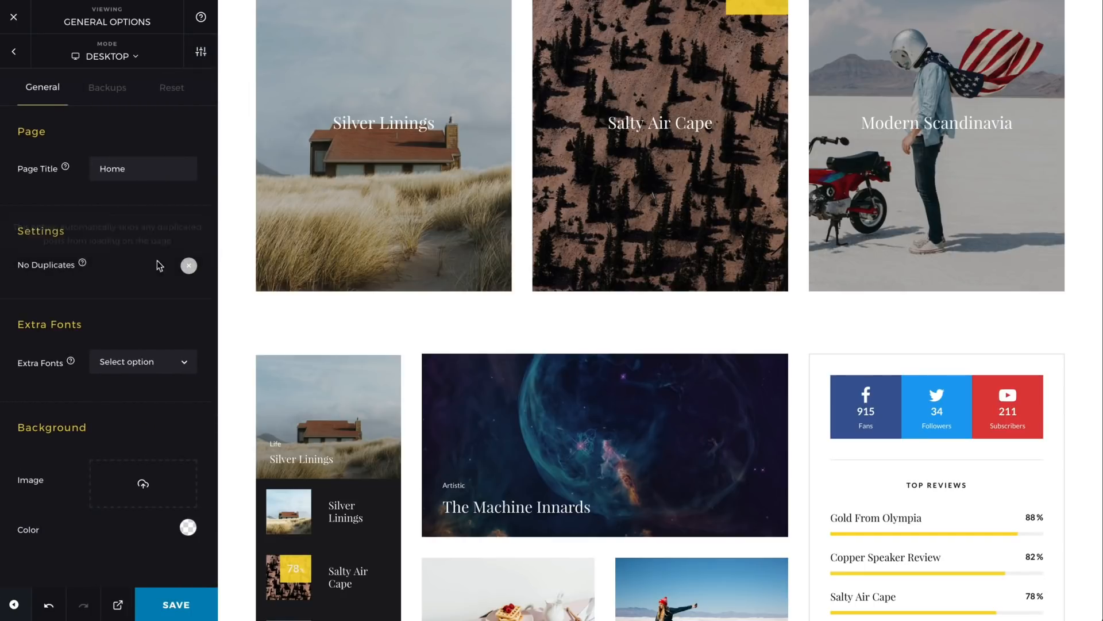
pyautogui.click(190, 266)
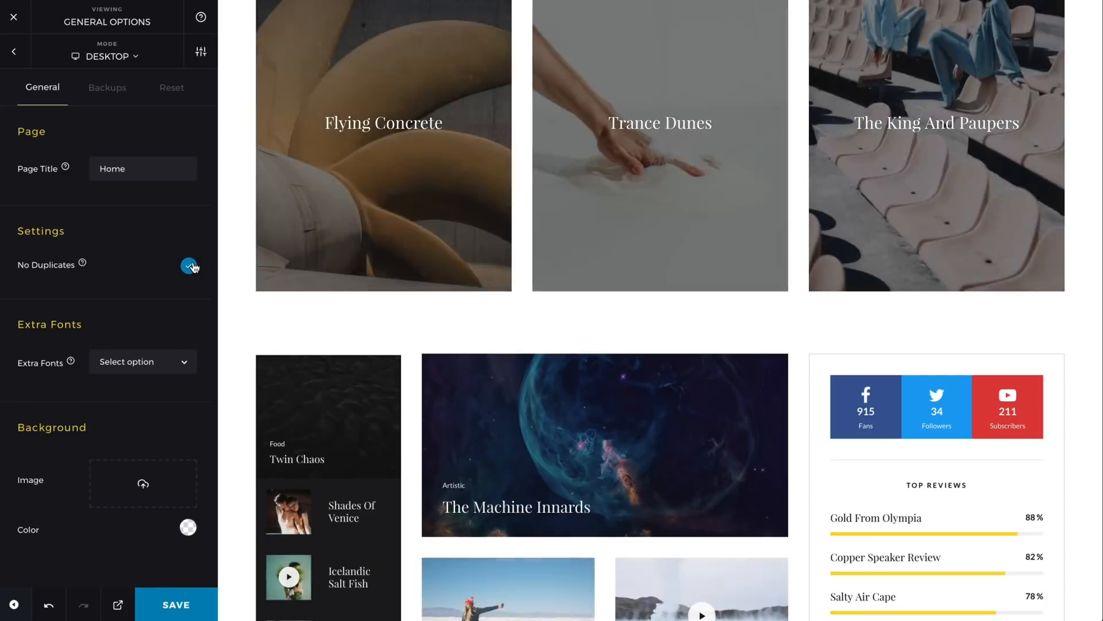
pyautogui.scroll(-7, 411, 342)
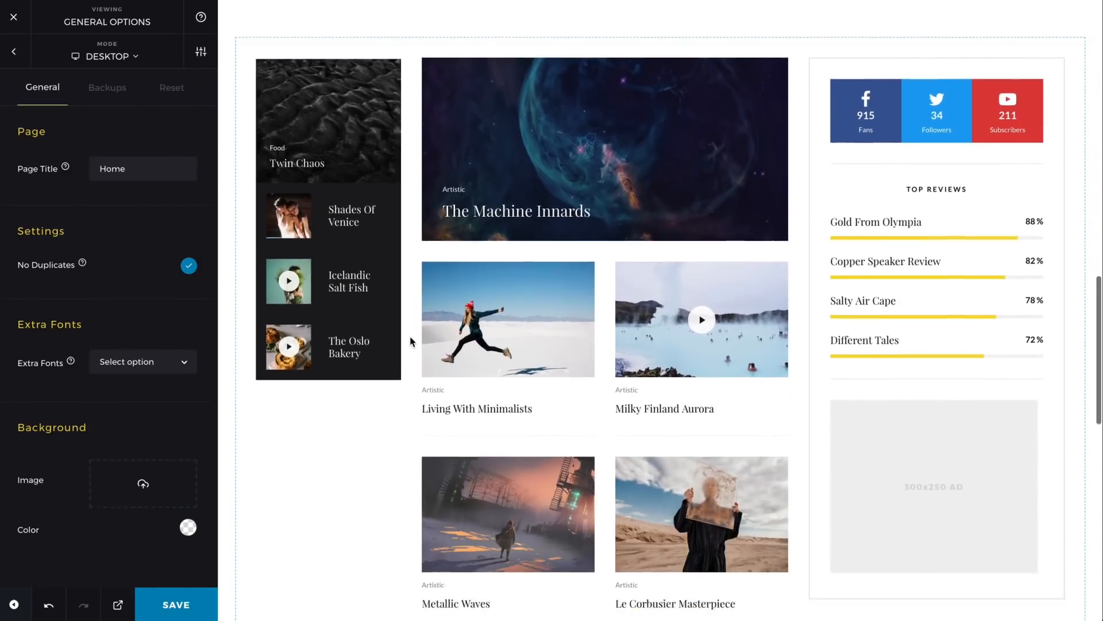
pyautogui.scroll(13, 411, 341)
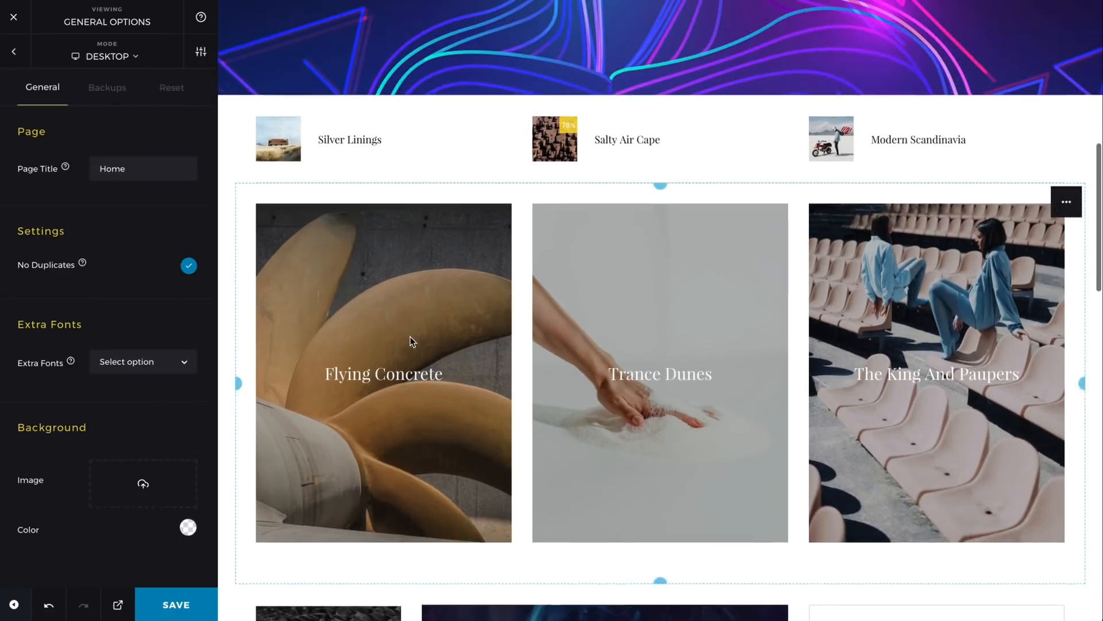
# Step: Turn off No Duplicates in the page's general options and return to the block layout
pyautogui.scroll(-5, 409, 336)
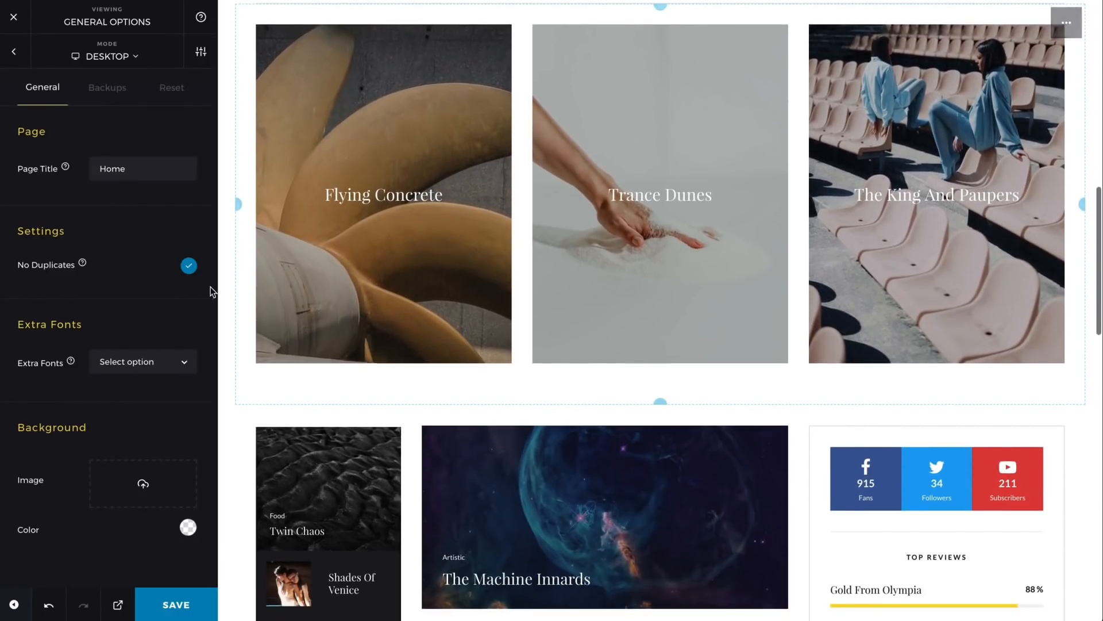
pyautogui.click(192, 273)
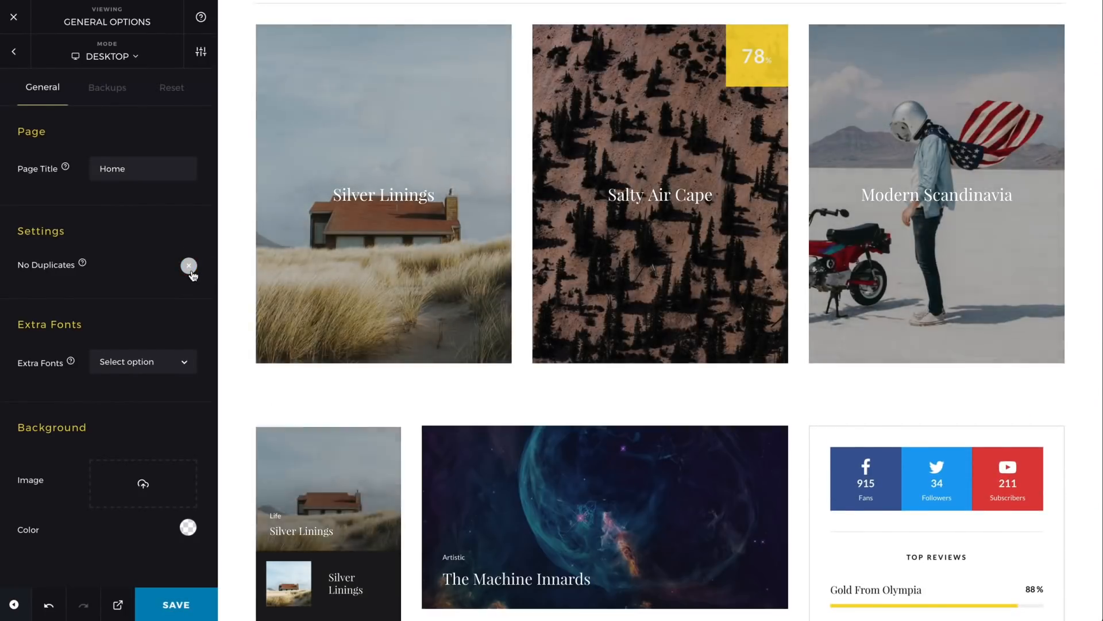
pyautogui.scroll(7, 420, 363)
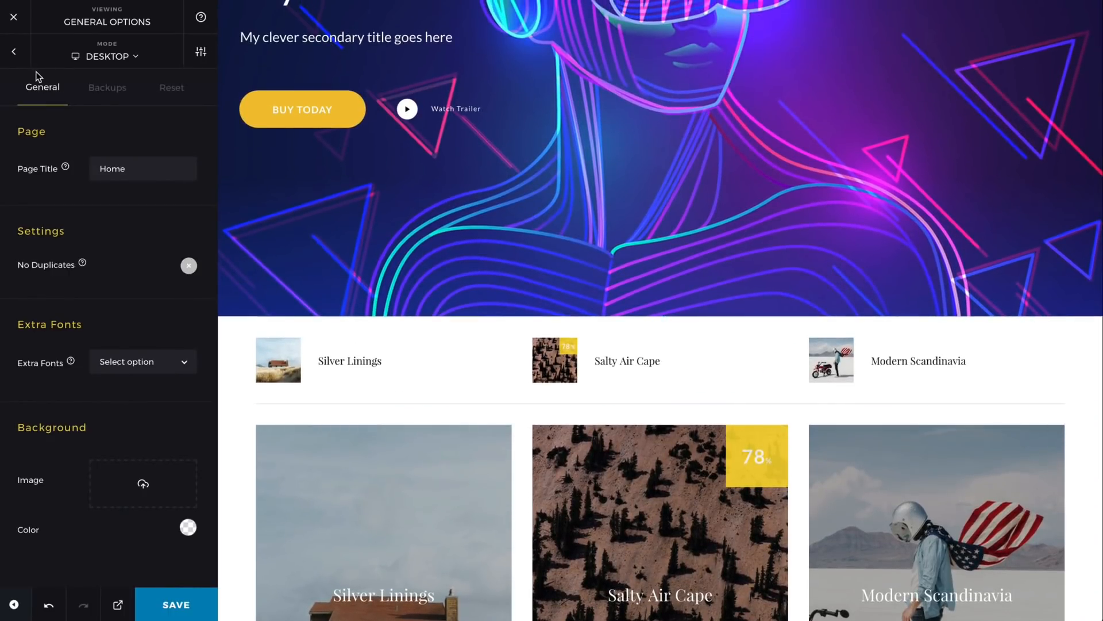
pyautogui.click(23, 57)
# Step: Find the Instagram block by searching for "insta" and add it at the end of the page
pyautogui.scroll(-5, 527, 395)
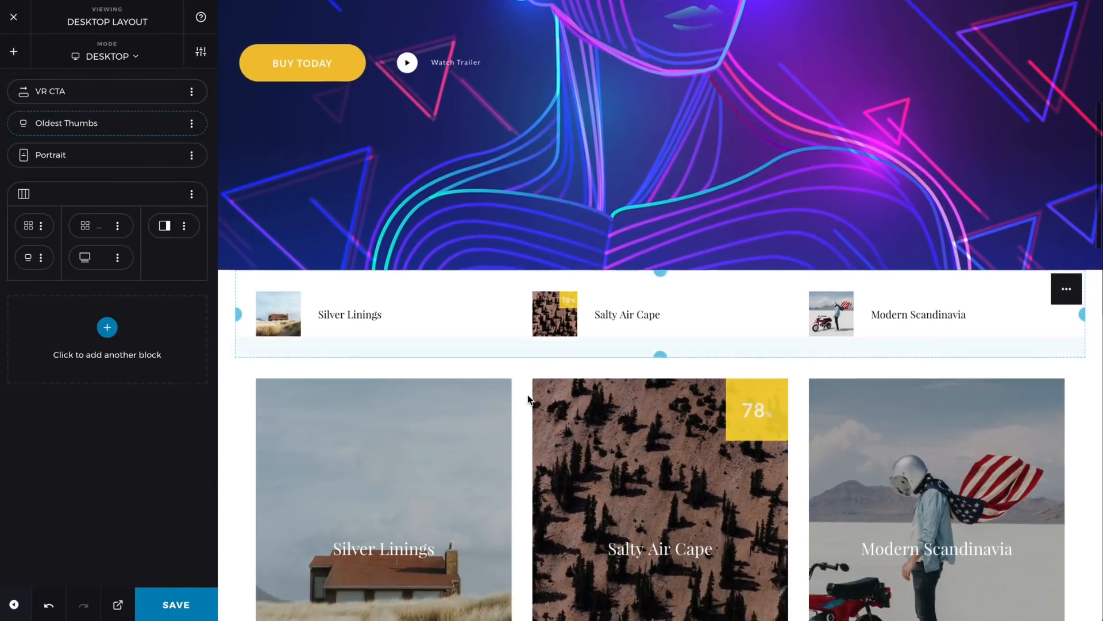
pyautogui.scroll(-1, 528, 394)
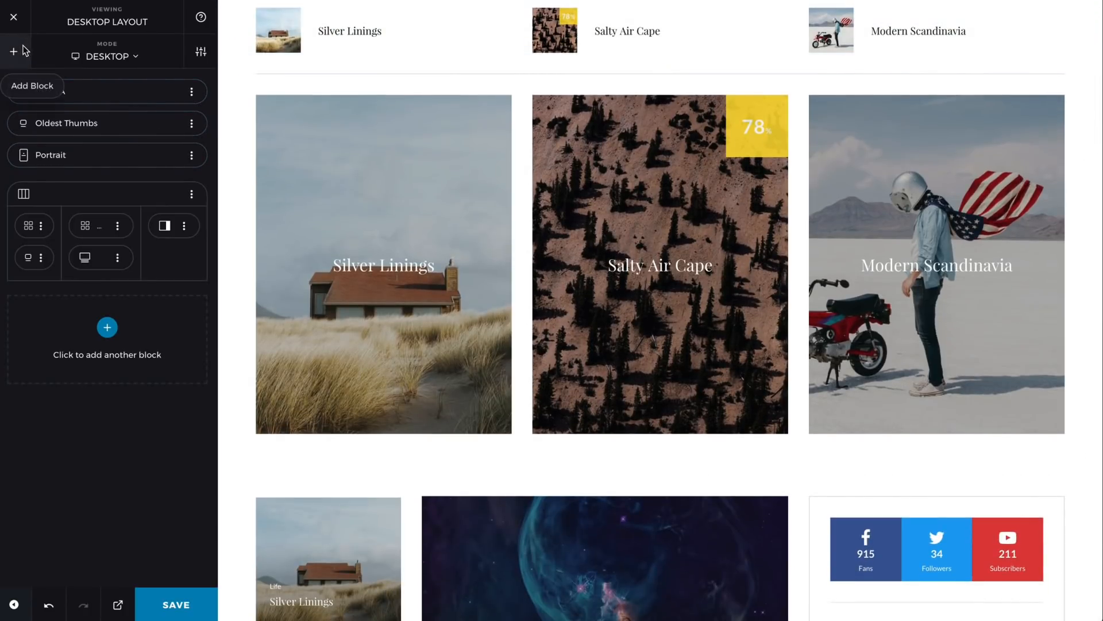
pyautogui.scroll(-13, 477, 363)
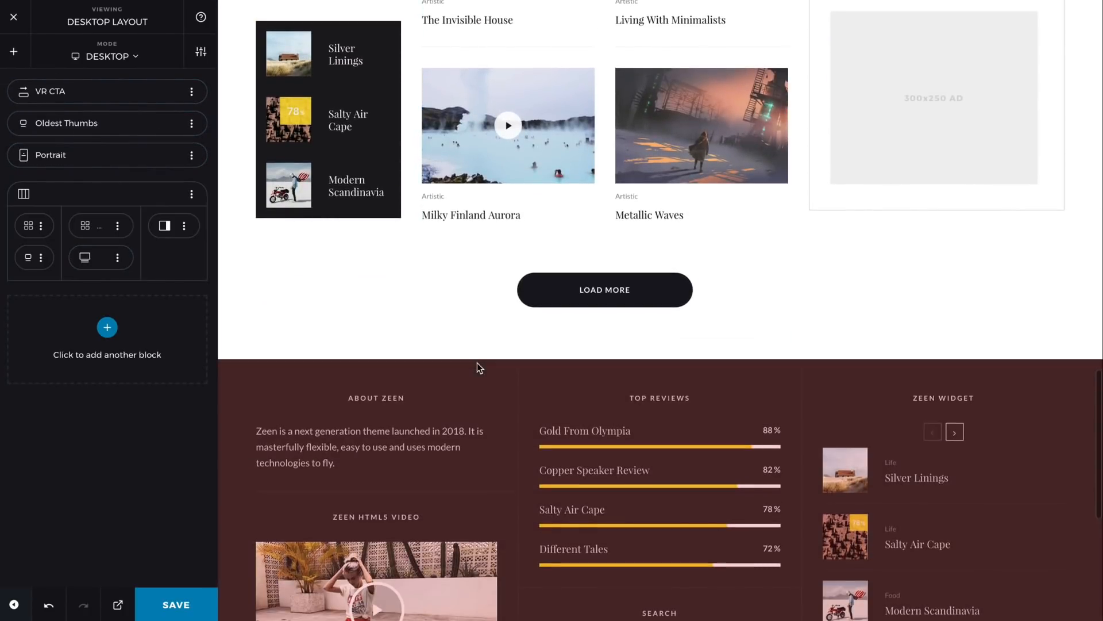
pyautogui.click(83, 320)
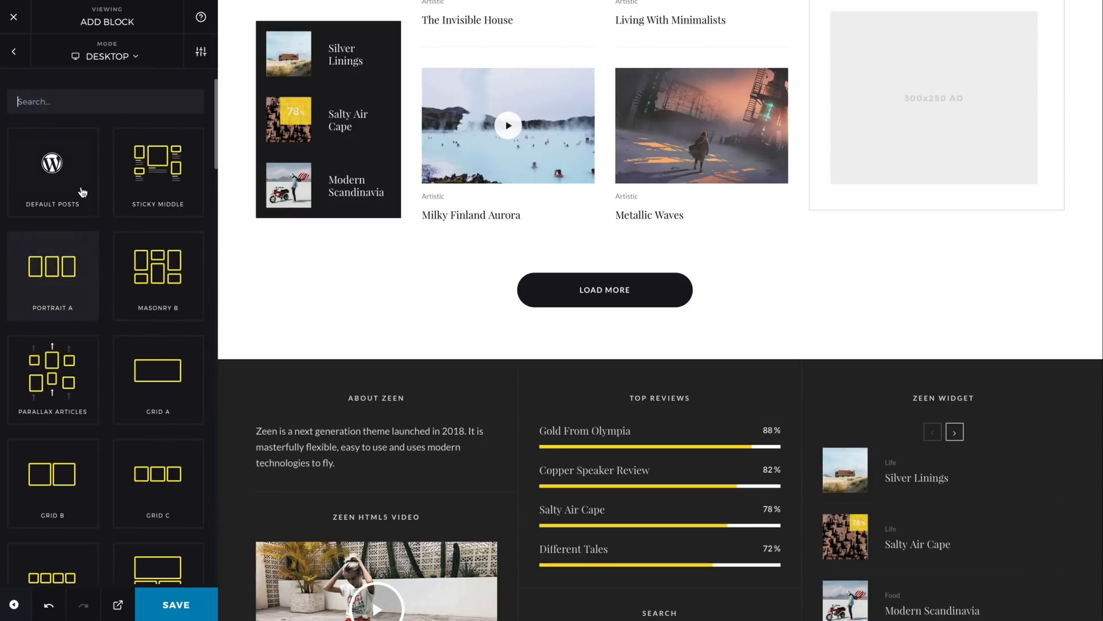
pyautogui.write('insta')
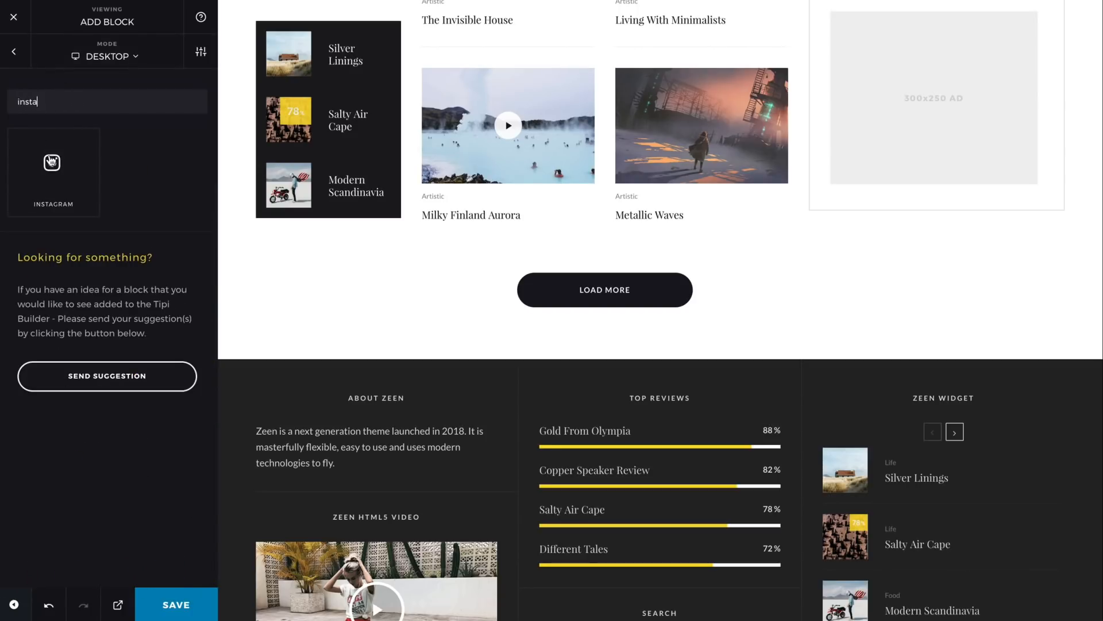
pyautogui.click(50, 185)
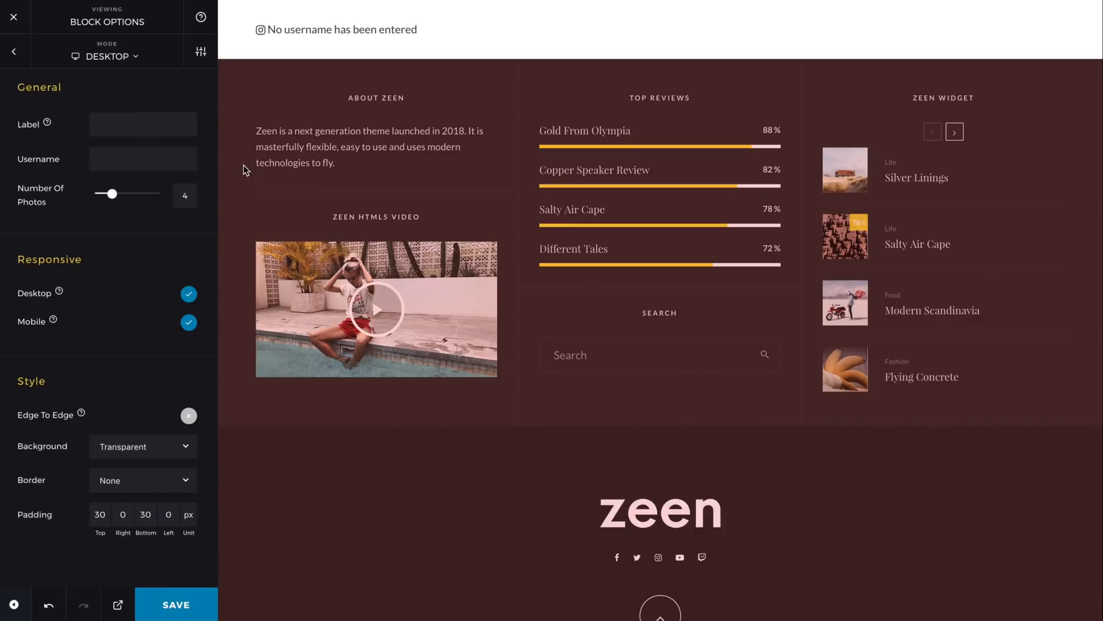
# Step: Configure the Instagram block with the username zeentheme, Edge To Edge enabled and 7 photos
pyautogui.scroll(3, 243, 165)
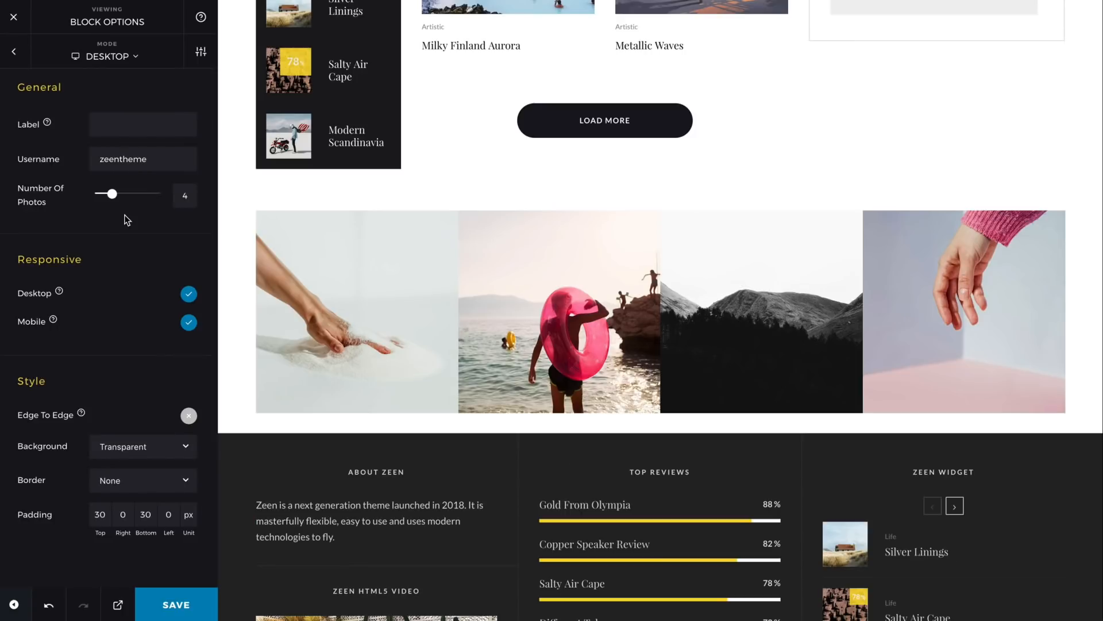
pyautogui.click(188, 415)
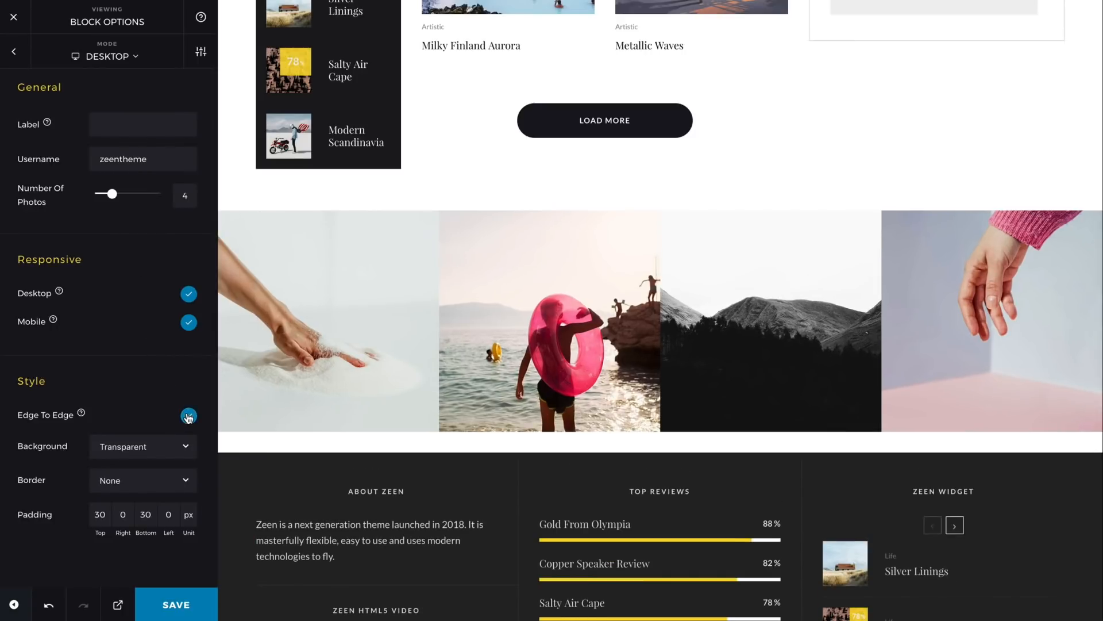
pyautogui.moveTo(114, 200); pyautogui.dragTo(133, 201)
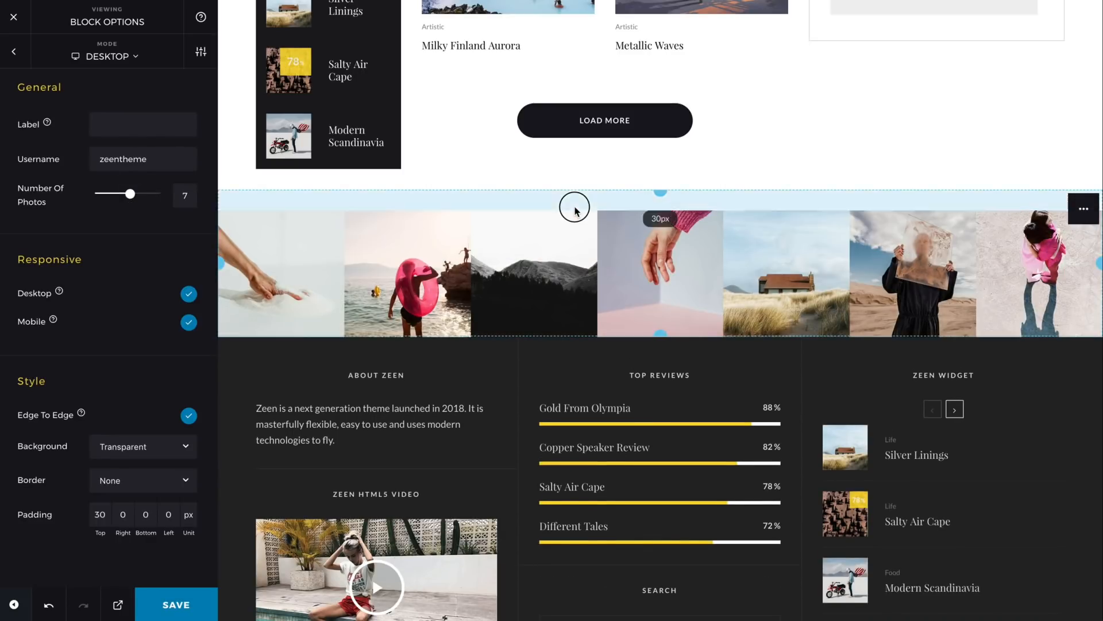
# Step: Reduce the Instagram block's top and bottom padding to 0 px and return to the block layout
pyautogui.moveTo(575, 206); pyautogui.dragTo(576, 161)
pyautogui.scroll(2, 883, 159)
pyautogui.scroll(5, 883, 161)
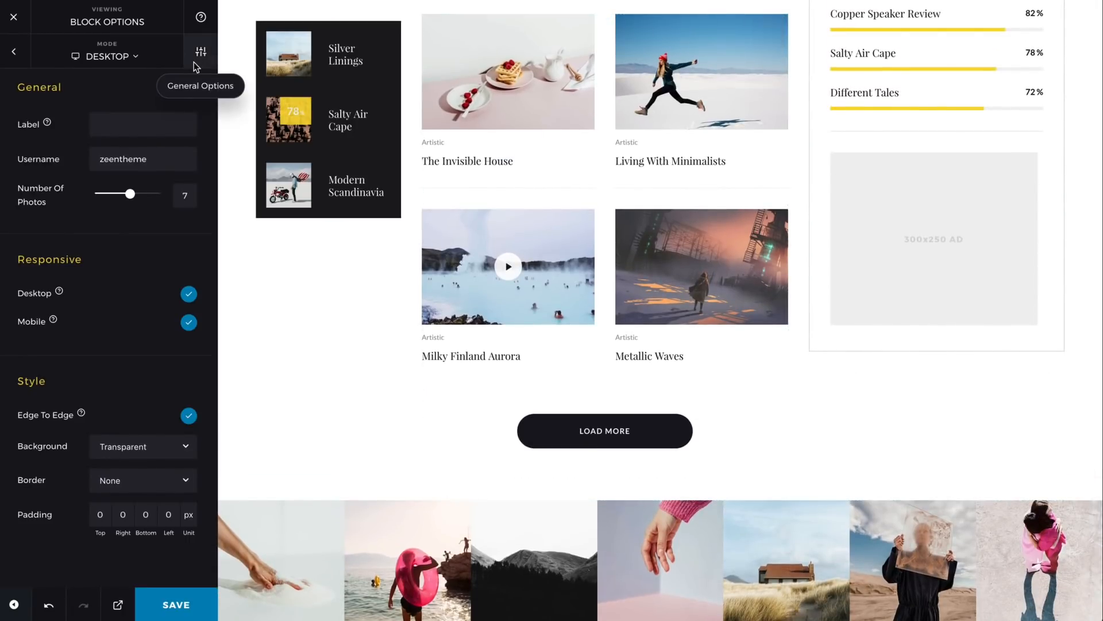
pyautogui.click(22, 60)
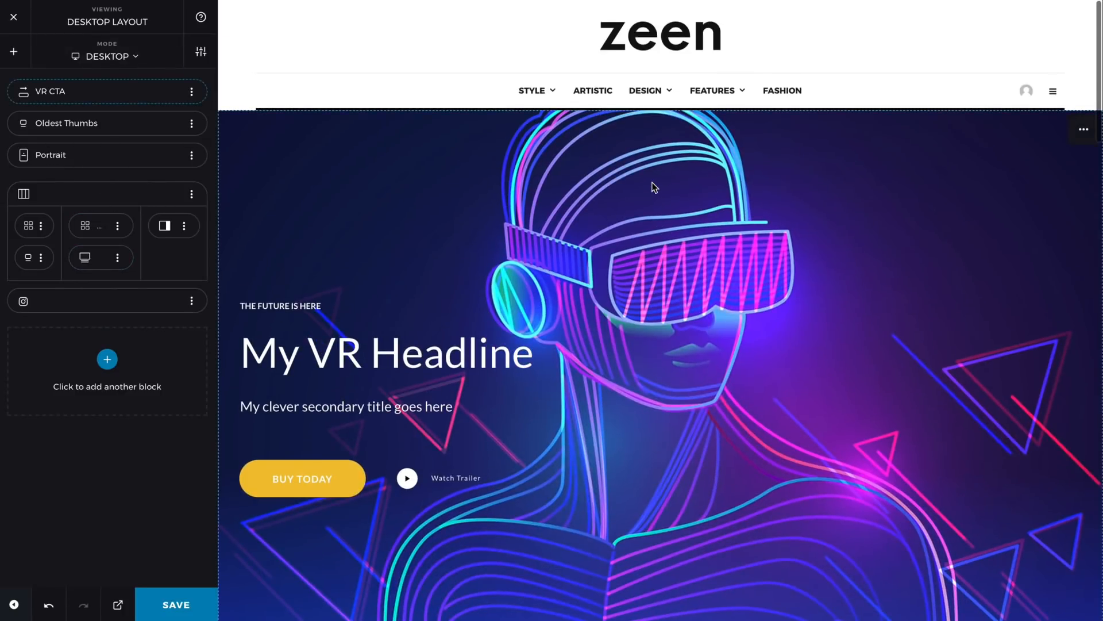
# Step: Switch to the mobile layout and disable the VR CTA block on mobile devices
pyautogui.click(85, 53)
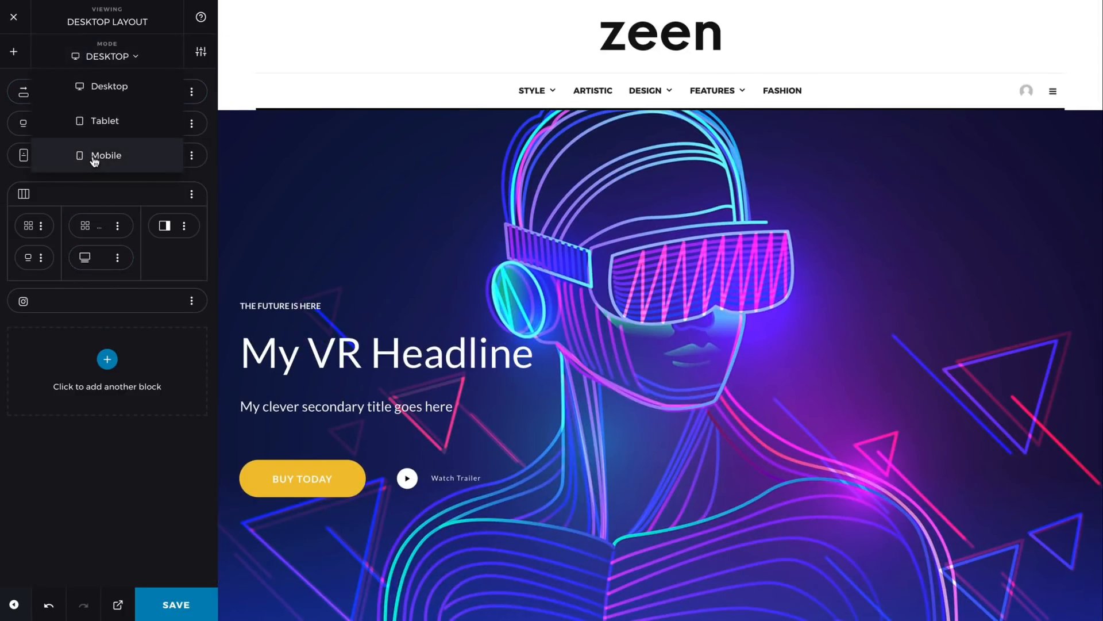
pyautogui.click(95, 158)
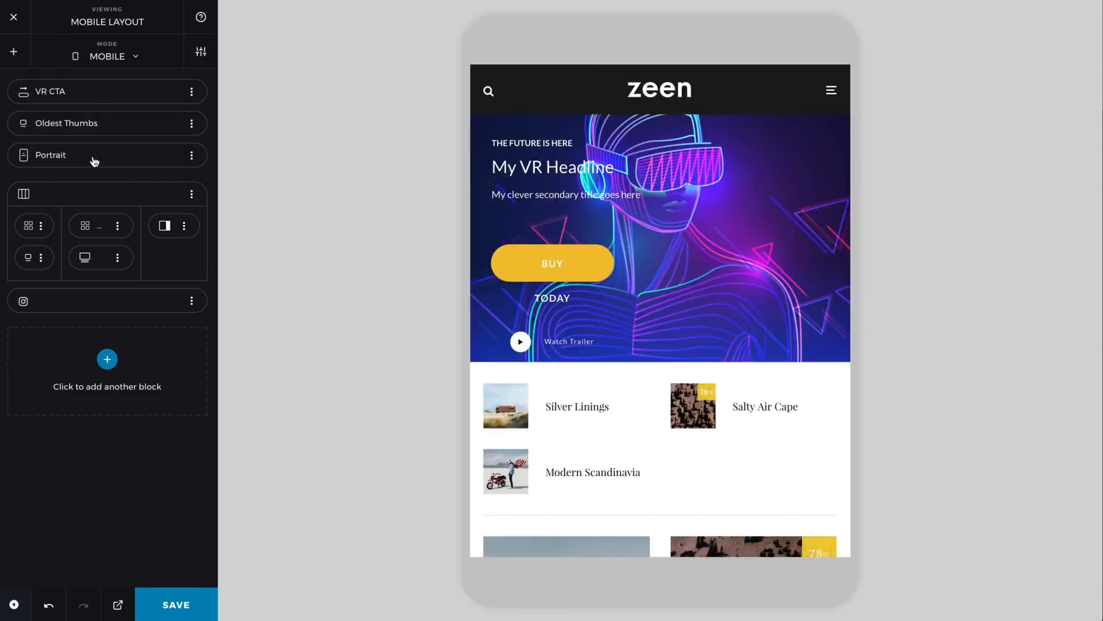
pyautogui.click(774, 147)
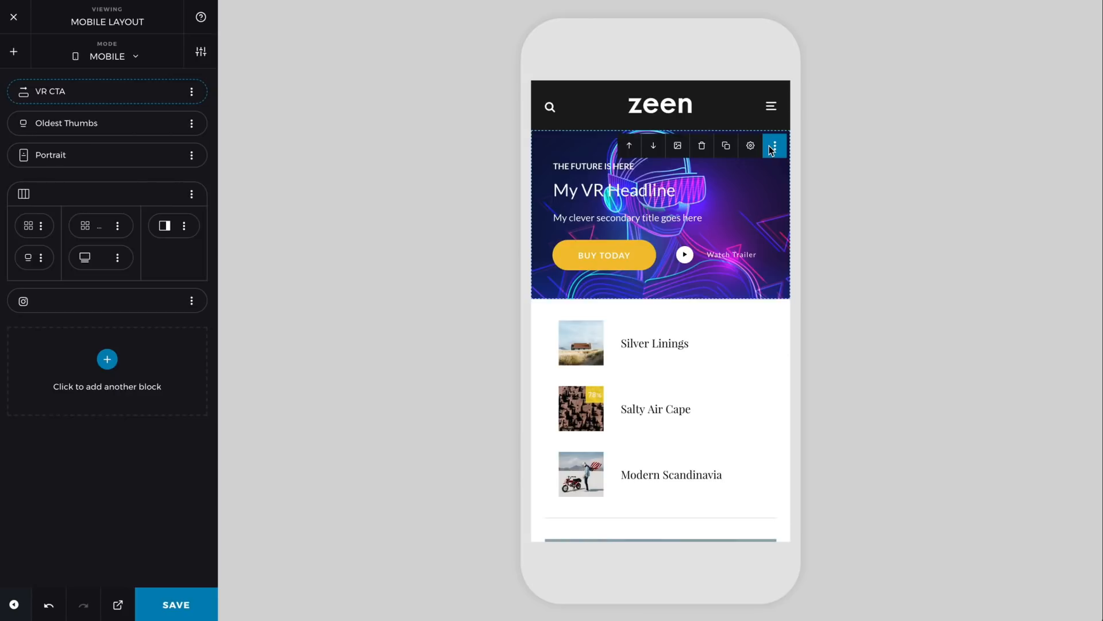
pyautogui.click(751, 145)
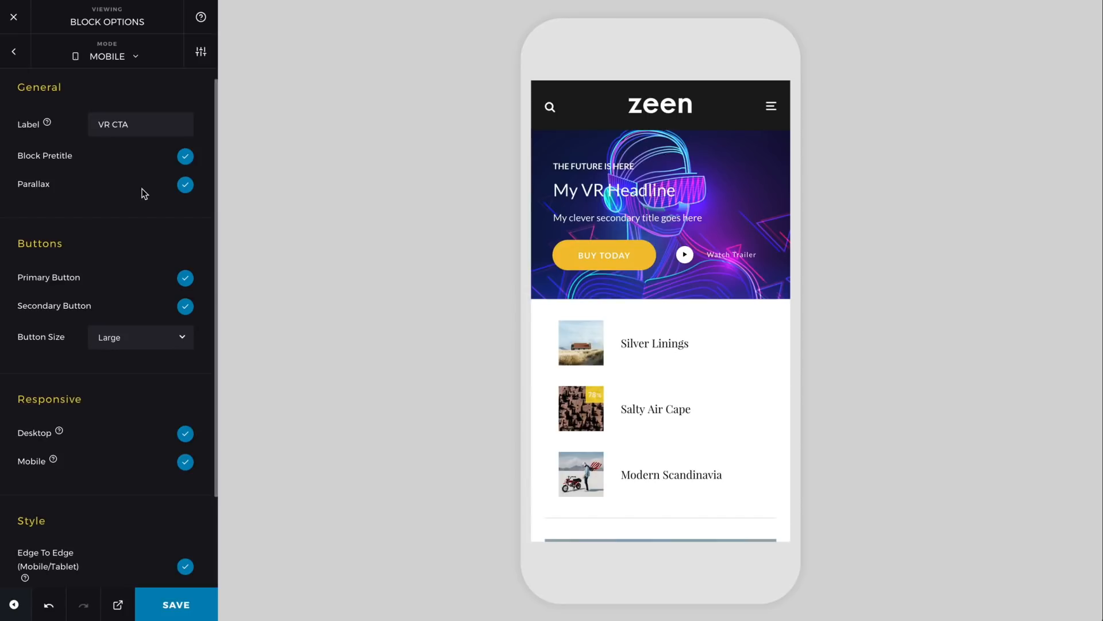
pyautogui.scroll(-2, 143, 194)
pyautogui.moveTo(54, 354)
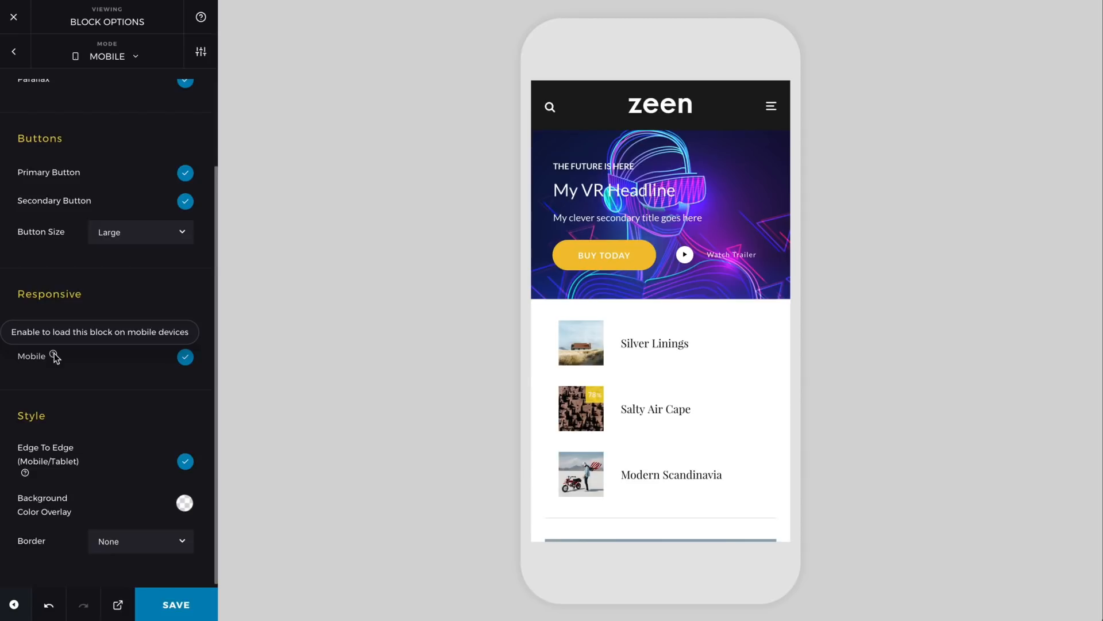
pyautogui.click(185, 358)
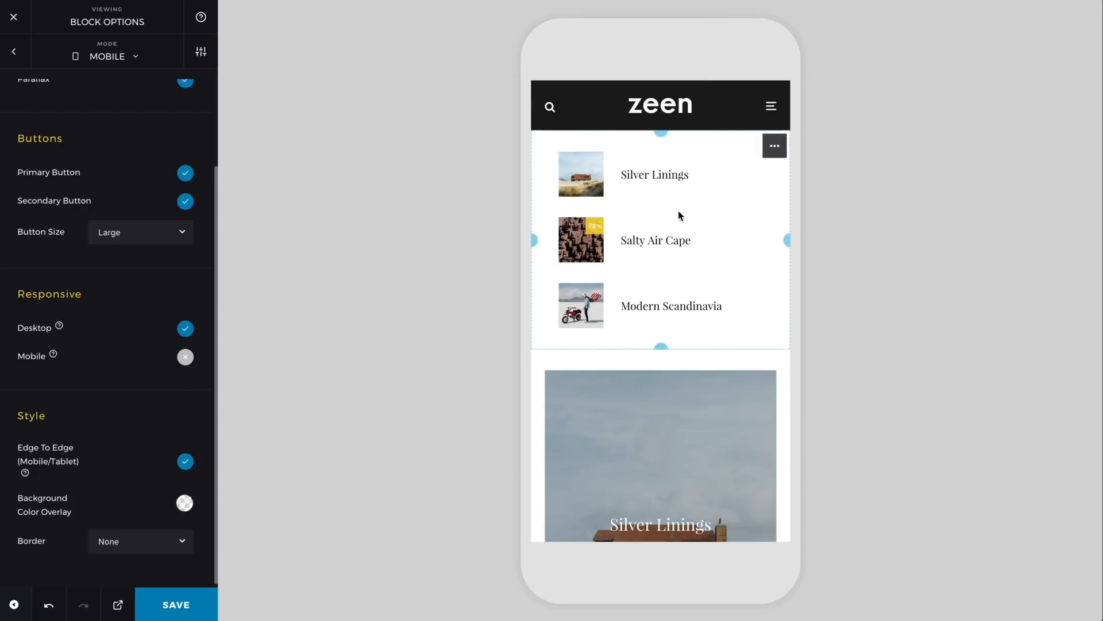
# Step: Disable the Oldest Thumbs block on mobile devices and return to the block layout
pyautogui.click(750, 147)
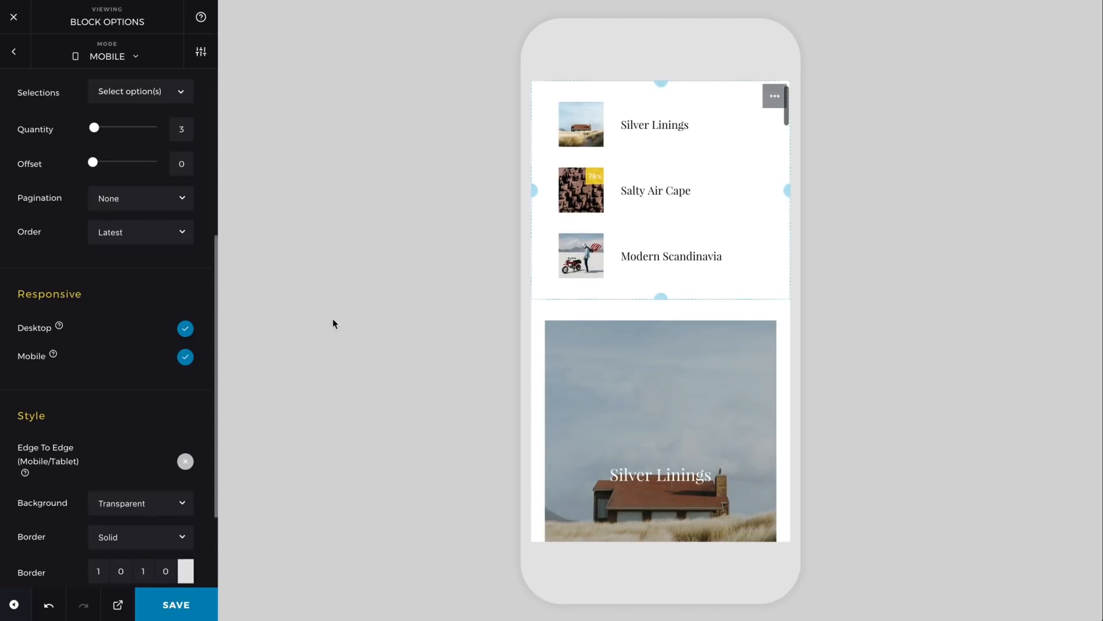
pyautogui.click(183, 359)
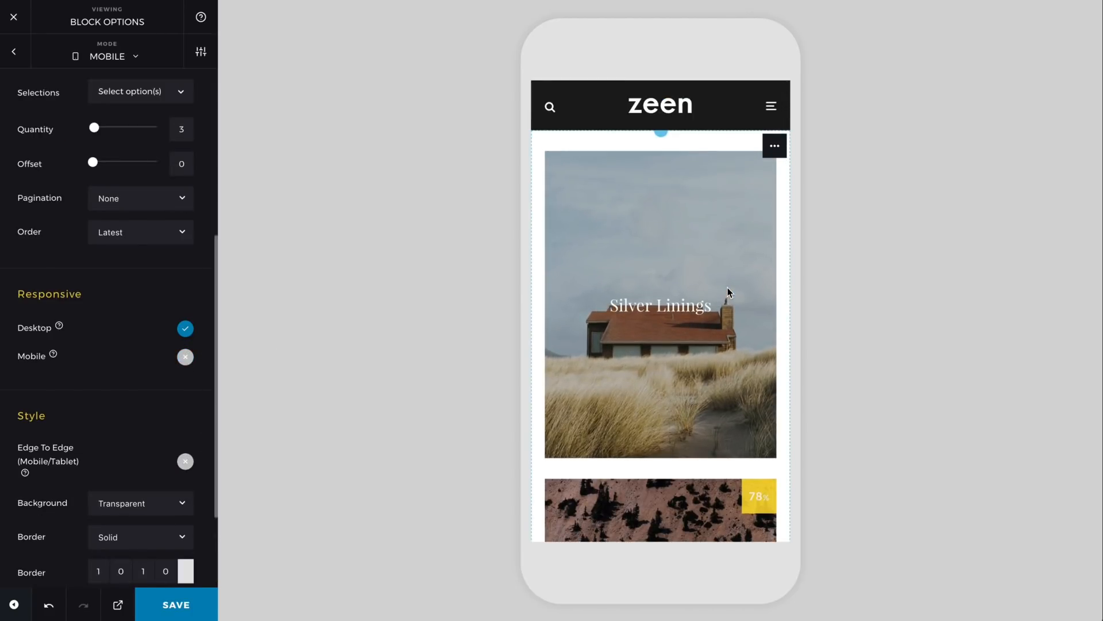
pyautogui.click(12, 53)
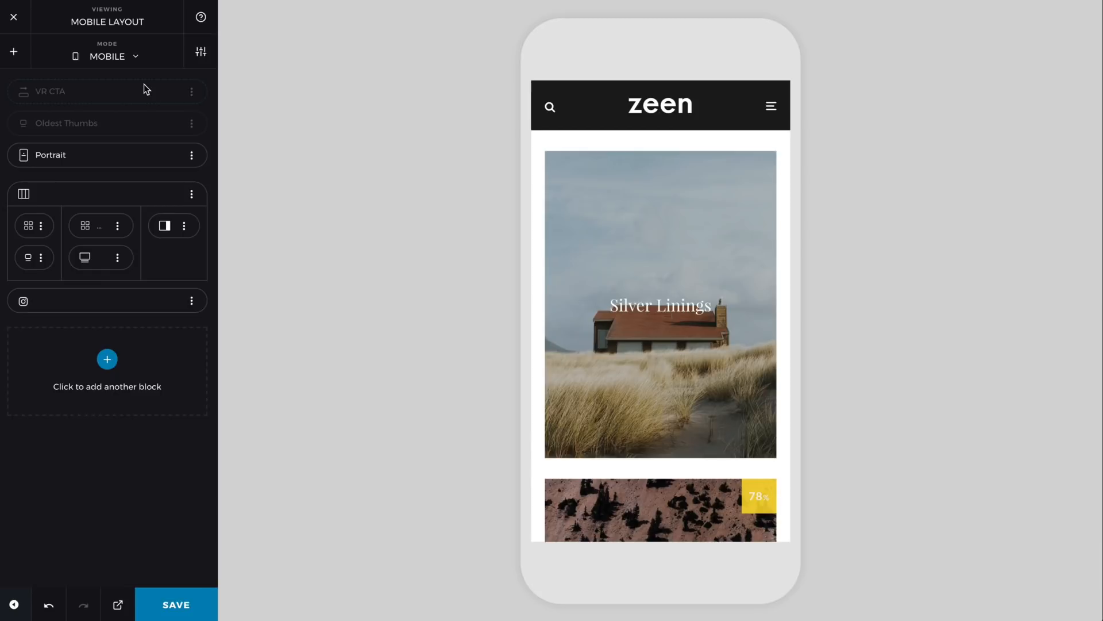
# Step: Switch back to the desktop layout and disable the Portrait block on desktop, keeping it enabled for mobile
pyautogui.click(134, 55)
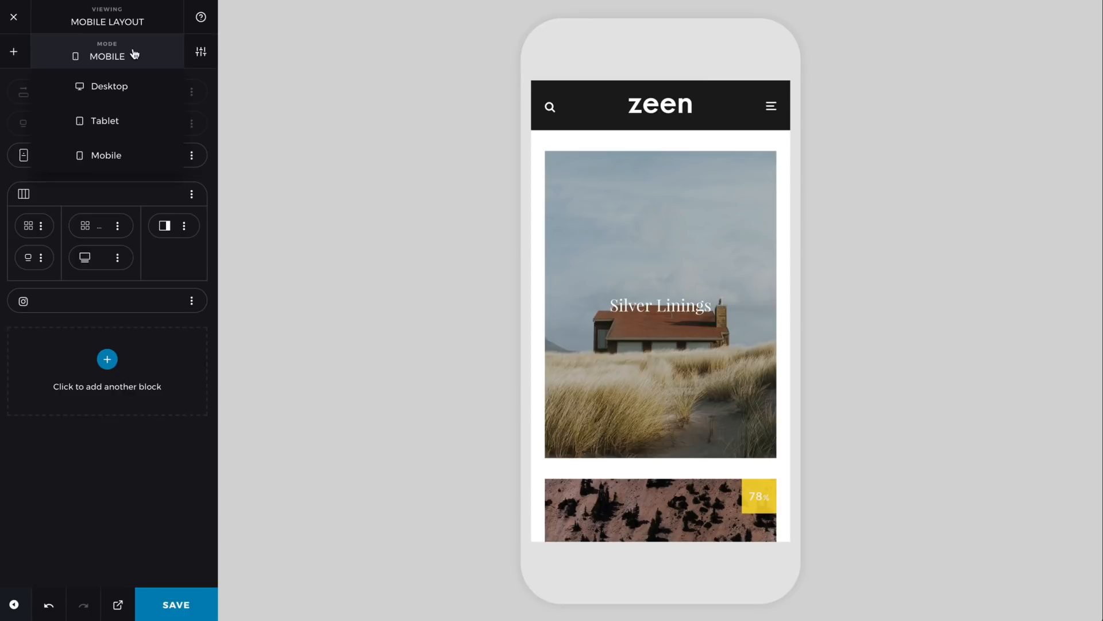
pyautogui.click(120, 83)
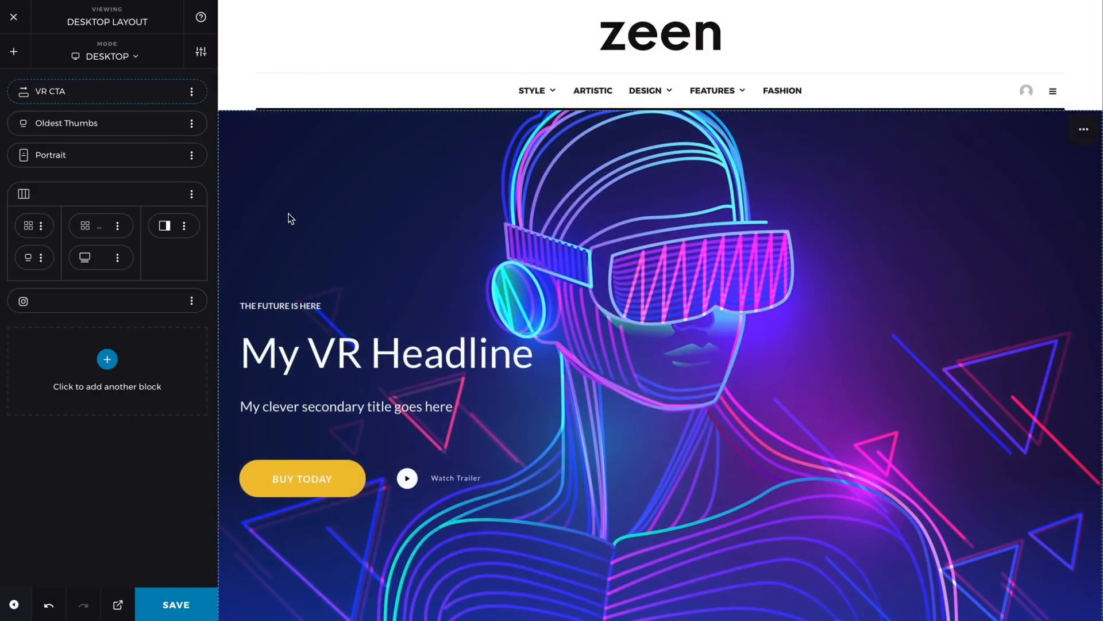
pyautogui.scroll(-8, 288, 215)
pyautogui.scroll(-2, 289, 217)
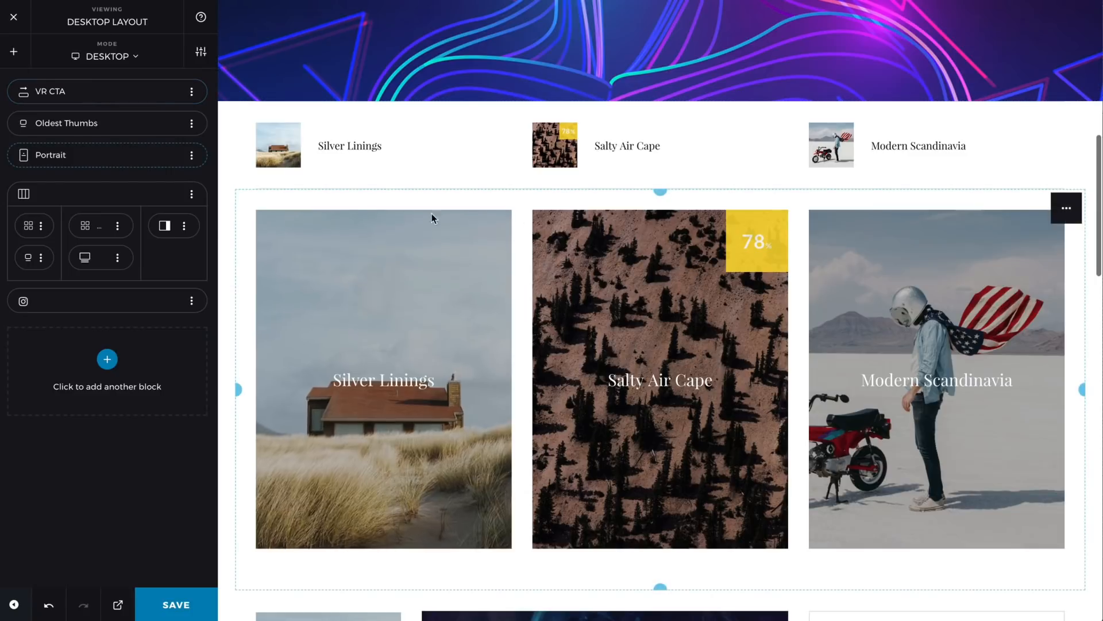
pyautogui.click(1035, 208)
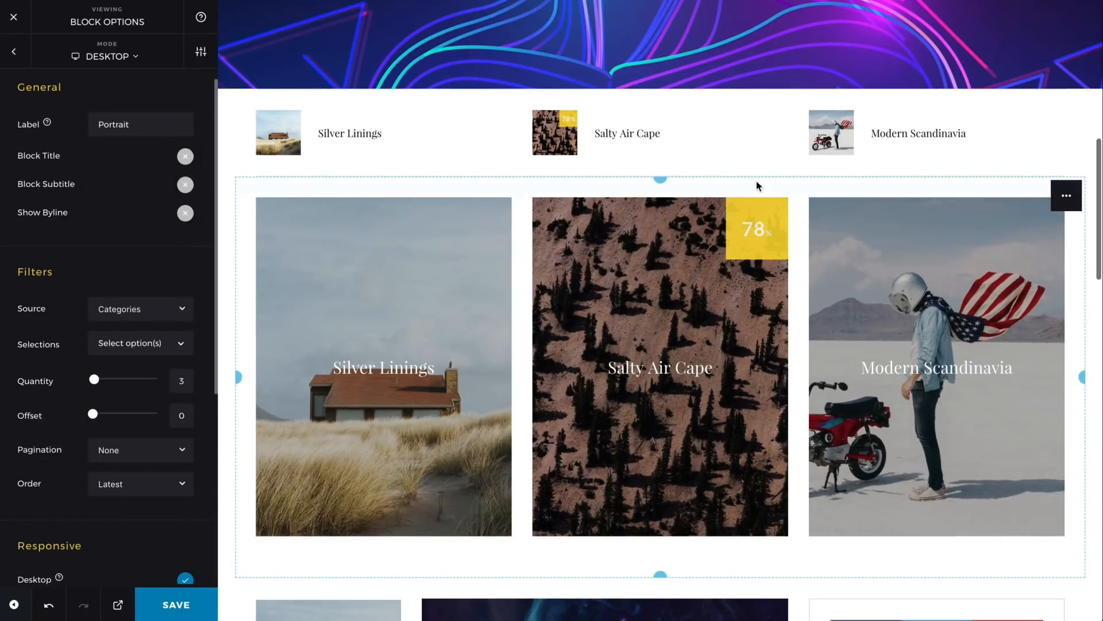
pyautogui.scroll(-2, 120, 280)
pyautogui.scroll(-2, 119, 280)
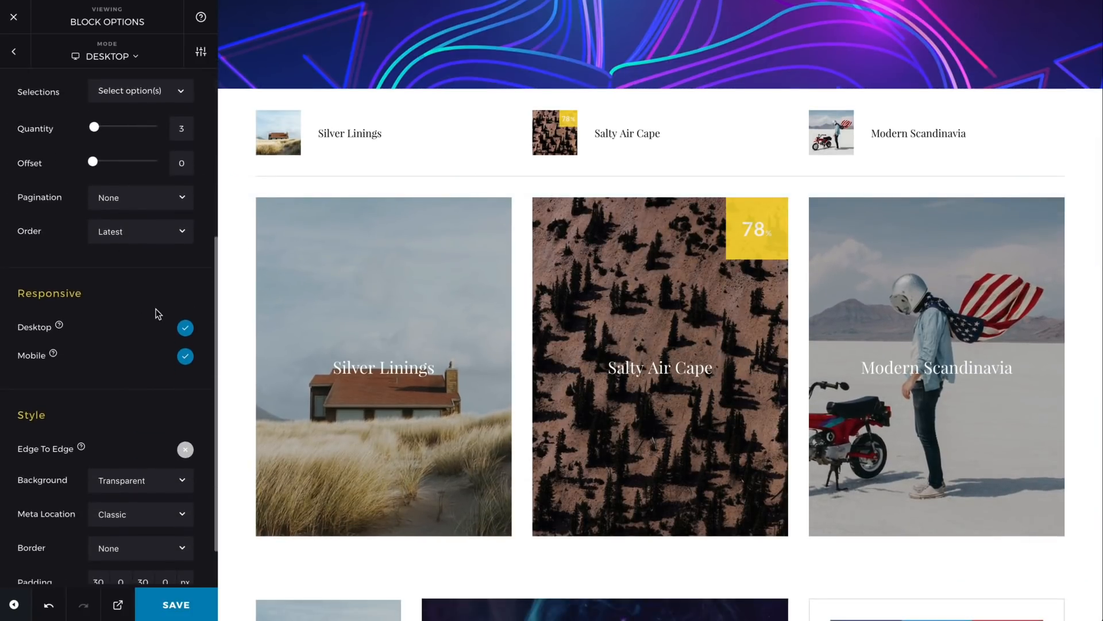
pyautogui.click(183, 329)
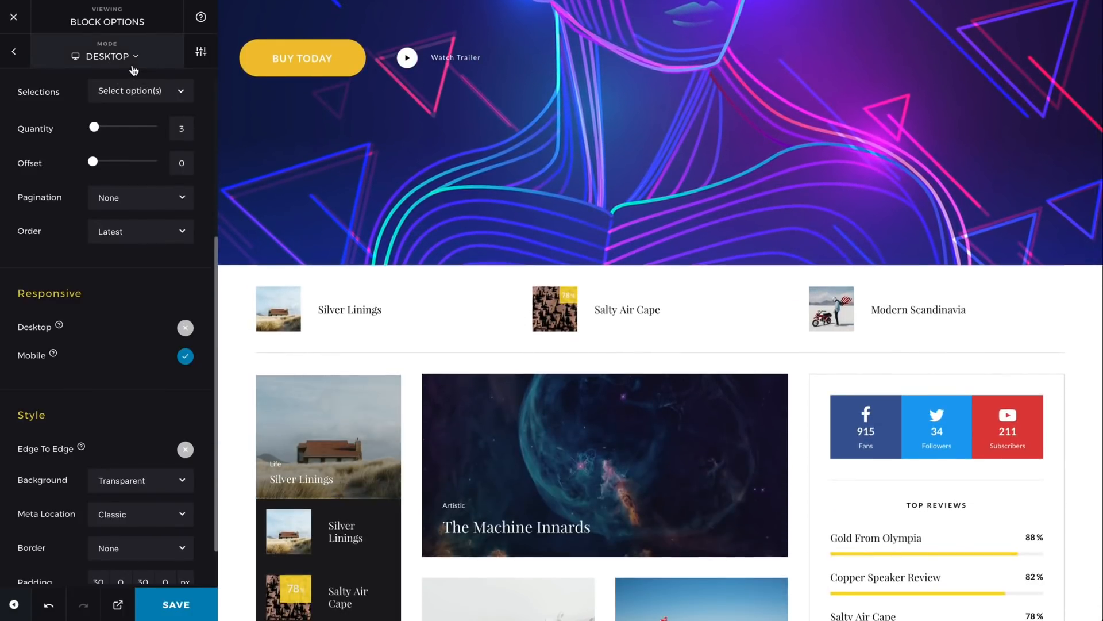
pyautogui.click(26, 63)
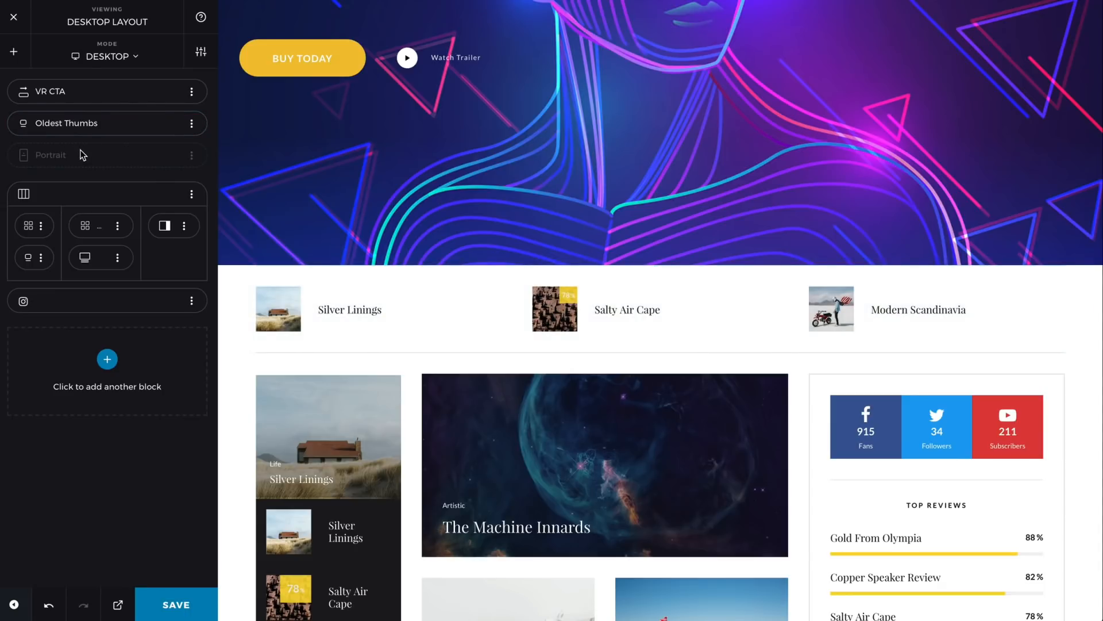
# Step: Switch to the mobile layout and check the Portrait block in the preview
pyautogui.moveTo(136, 55)
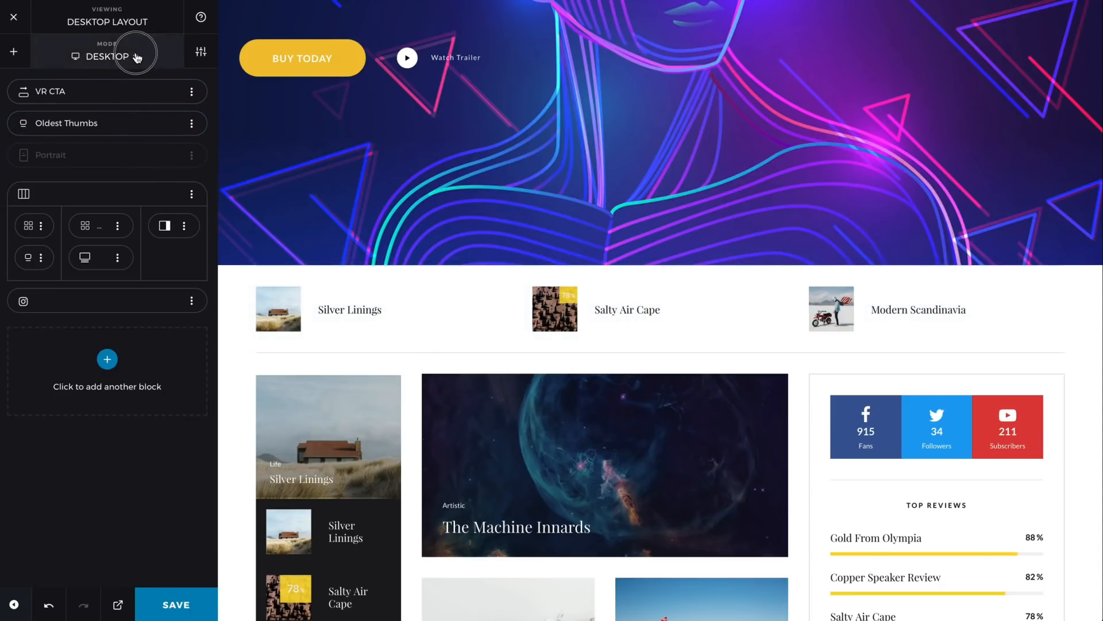
pyautogui.click(131, 152)
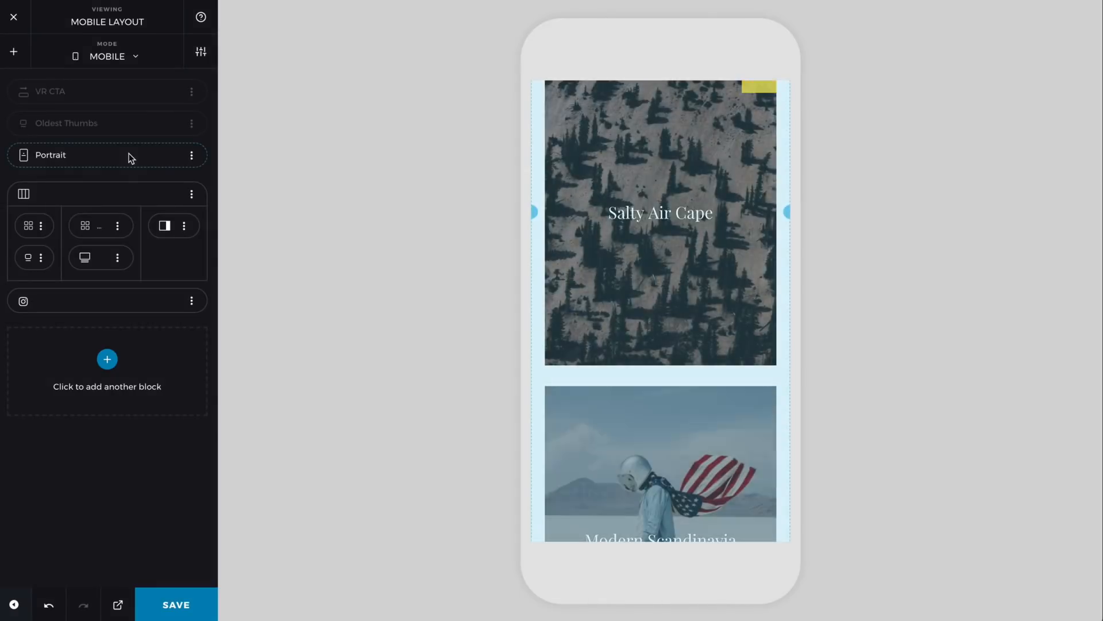
pyautogui.scroll(6, 605, 216)
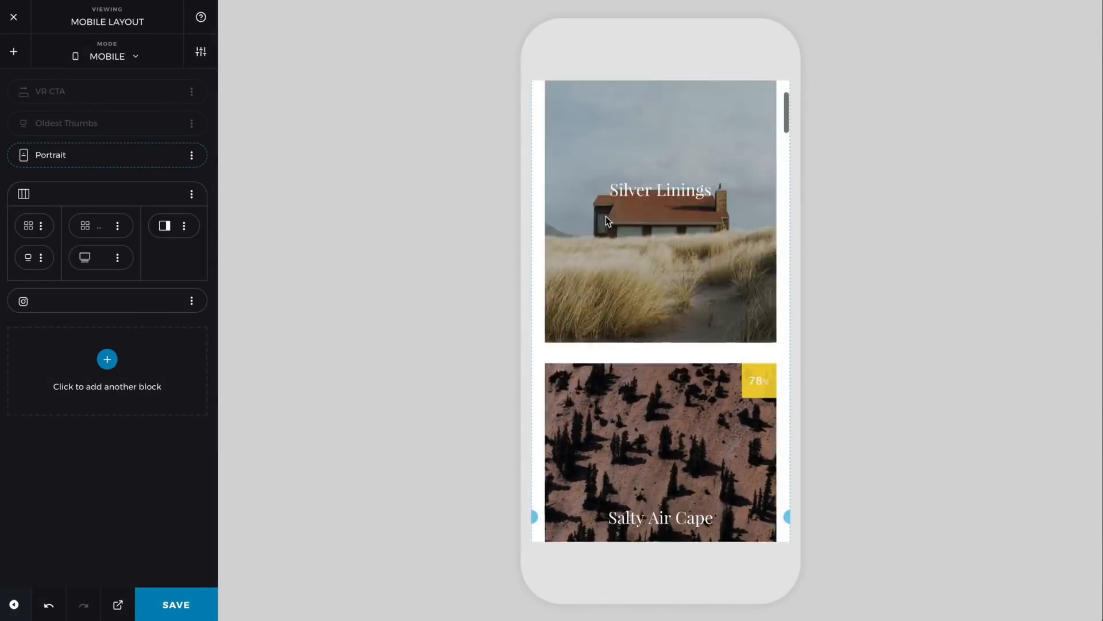